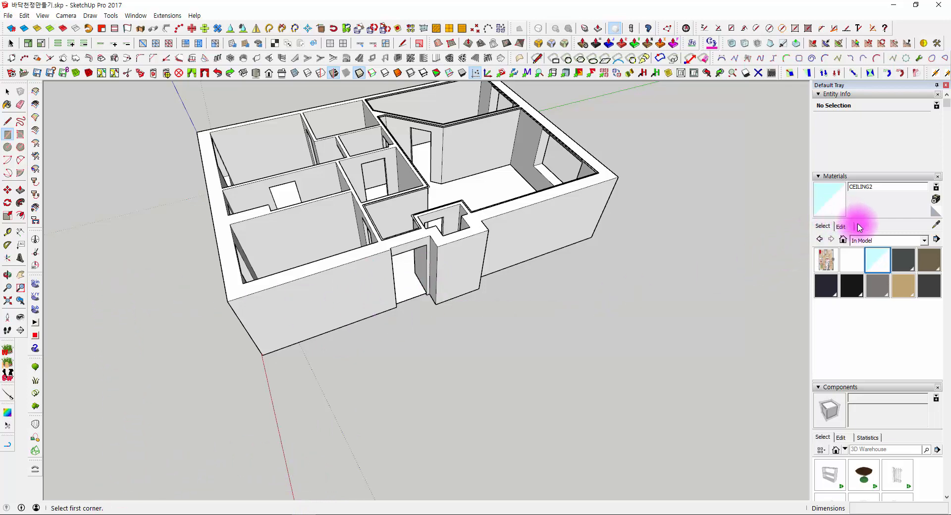
# - Examine the roofless house model from several sides, including its rooms, window openings and outer walls
pyautogui.moveTo(272, 361); pyautogui.dragTo(361, 365, button='middle')
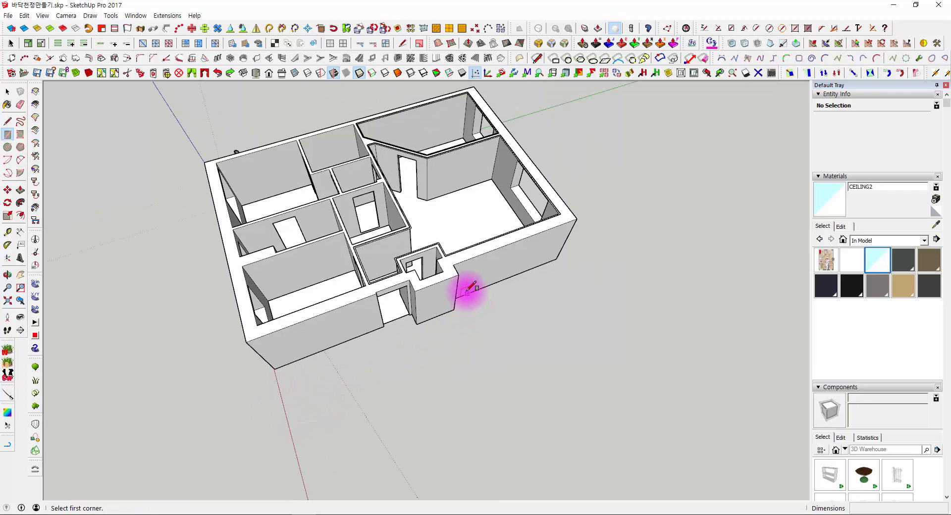
pyautogui.keyDown('shift'); pyautogui.moveTo(506, 306); pyautogui.dragTo(584, 325, button='middle'); pyautogui.keyUp('shift')
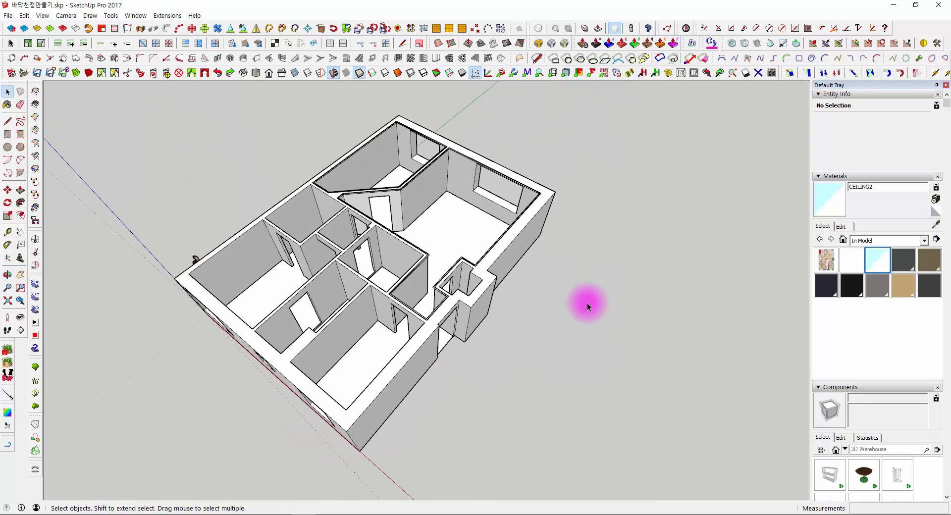
pyautogui.scroll(3, 482, 195)
pyautogui.moveTo(455, 197); pyautogui.dragTo(334, 272, button='middle')
pyautogui.scroll(5, 402, 207)
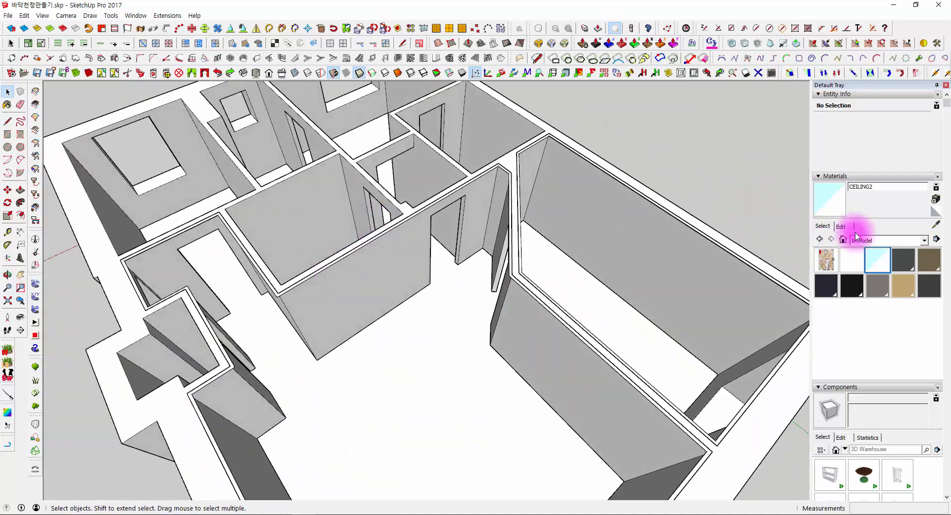
pyautogui.moveTo(556, 351); pyautogui.dragTo(478, 298, button='middle')
pyautogui.scroll(-5, 554, 284)
pyautogui.moveTo(554, 284); pyautogui.dragTo(445, 264, button='middle')
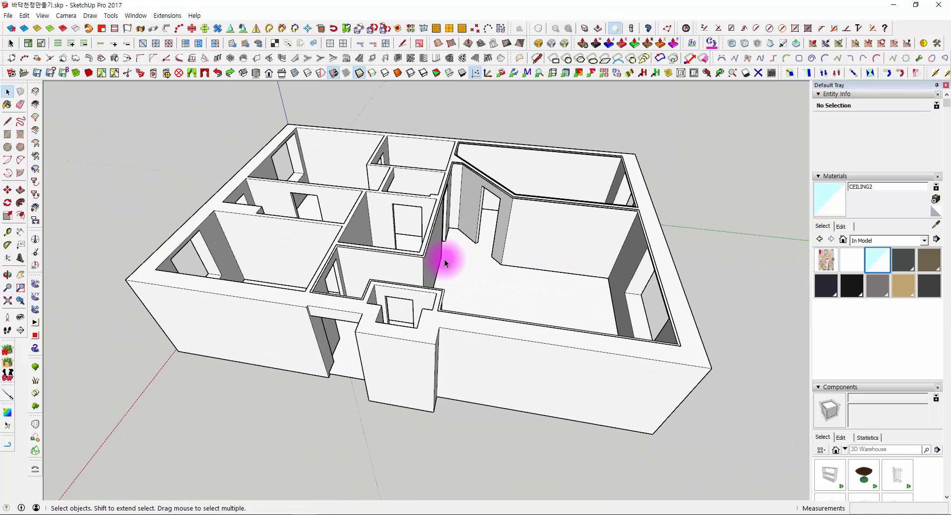
pyautogui.moveTo(325, 325); pyautogui.dragTo(232, 290, button='middle')
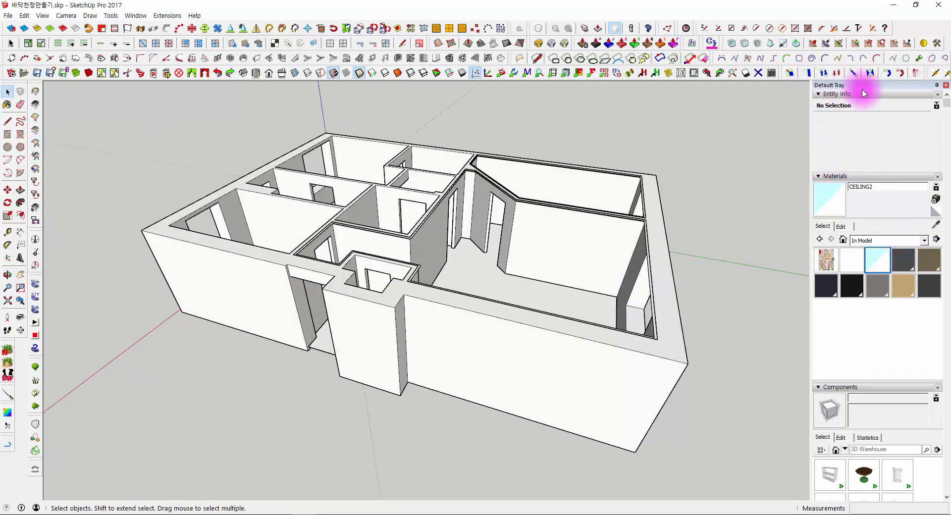
pyautogui.moveTo(706, 207); pyautogui.dragTo(743, 265, button='middle')
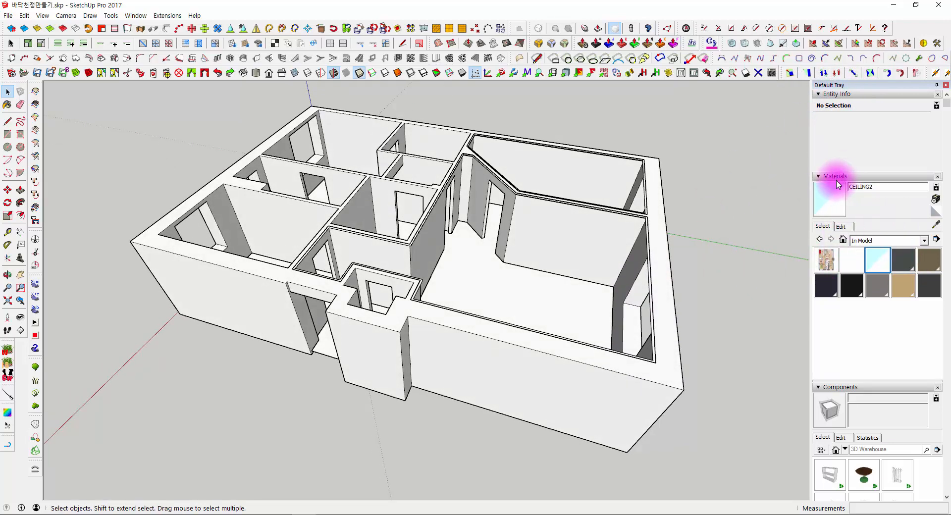
pyautogui.moveTo(689, 301); pyautogui.dragTo(734, 273, button='middle')
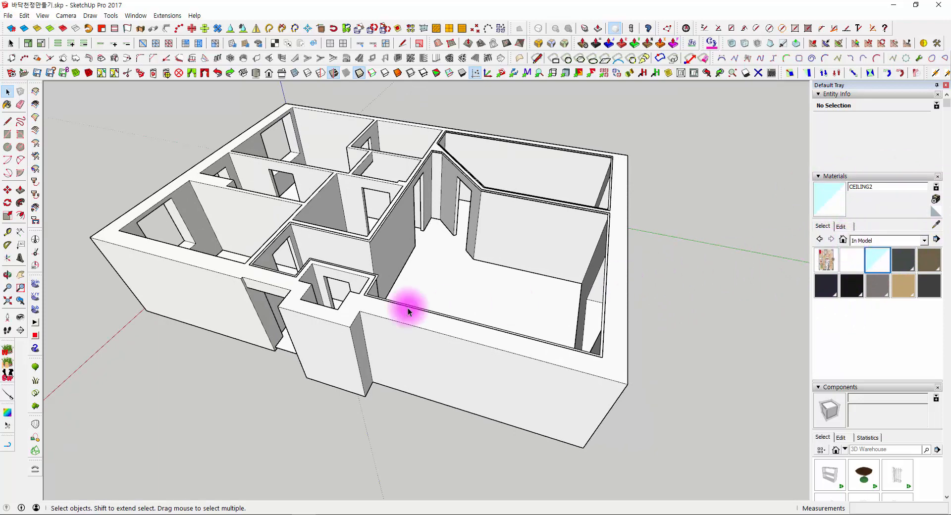
# - Draw a rectangle about 3.5 by 4 m on the ground beside the house's window wall
pyautogui.click(8, 134)
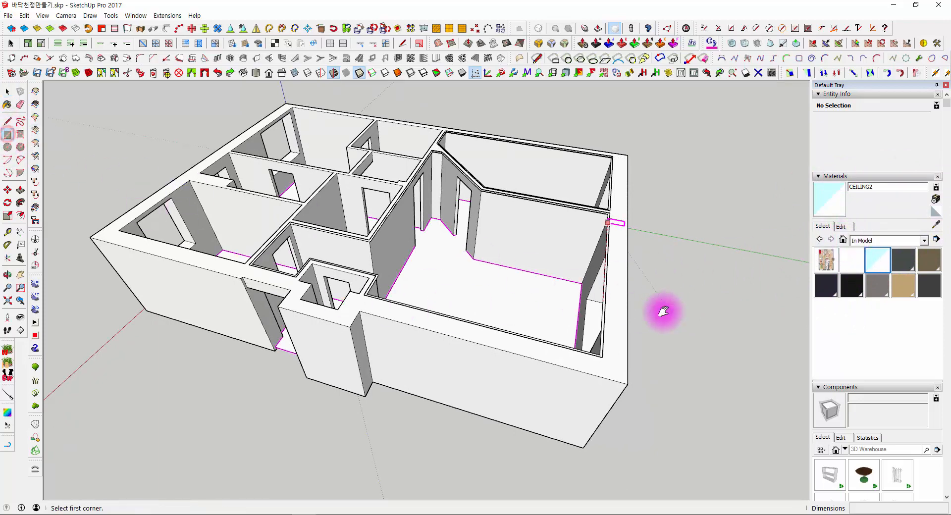
pyautogui.scroll(10, 403, 208)
pyautogui.click(485, 225)
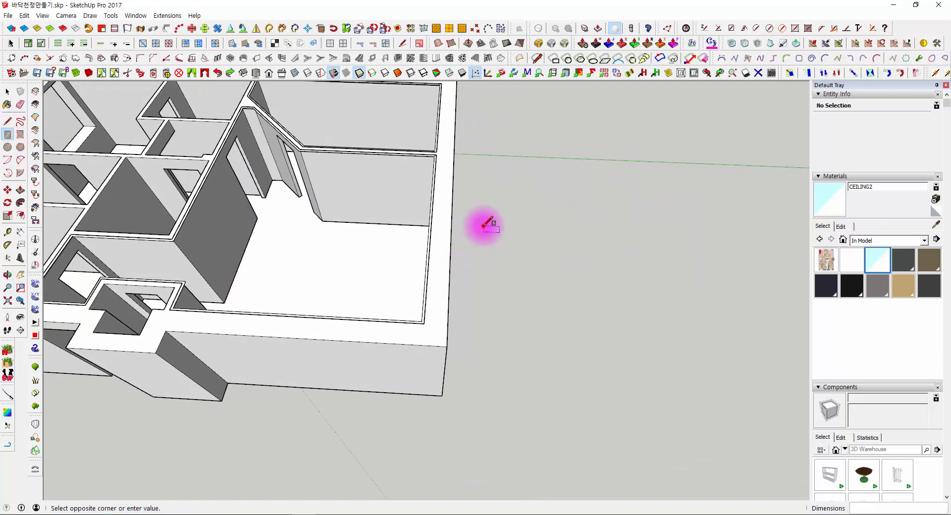
pyautogui.click(667, 344)
pyautogui.moveTo(667, 344); pyautogui.dragTo(518, 282, button='middle')
# - Push/Pull the rectangle beside the house up into a box about 1970 mm high
pyautogui.press('space')
pyautogui.click(429, 265)
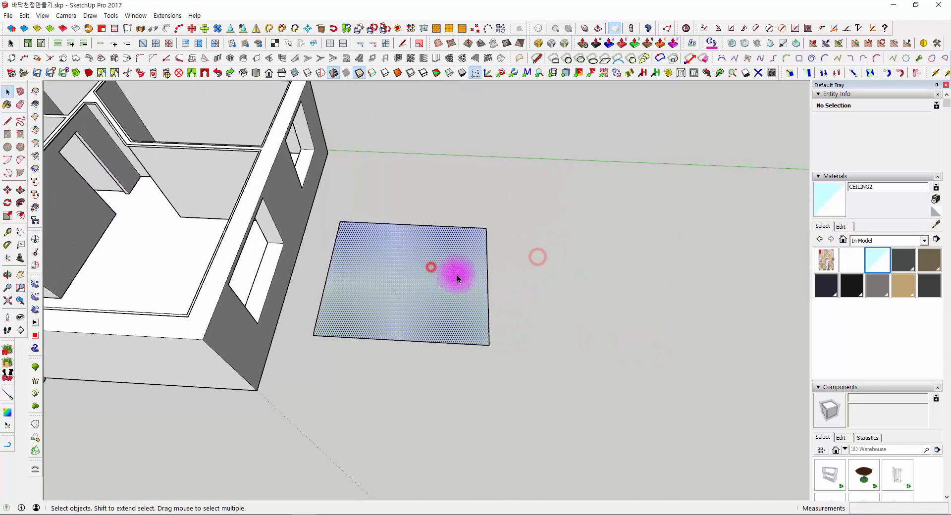
pyautogui.press('p')
pyautogui.click(452, 283)
pyautogui.click(446, 236)
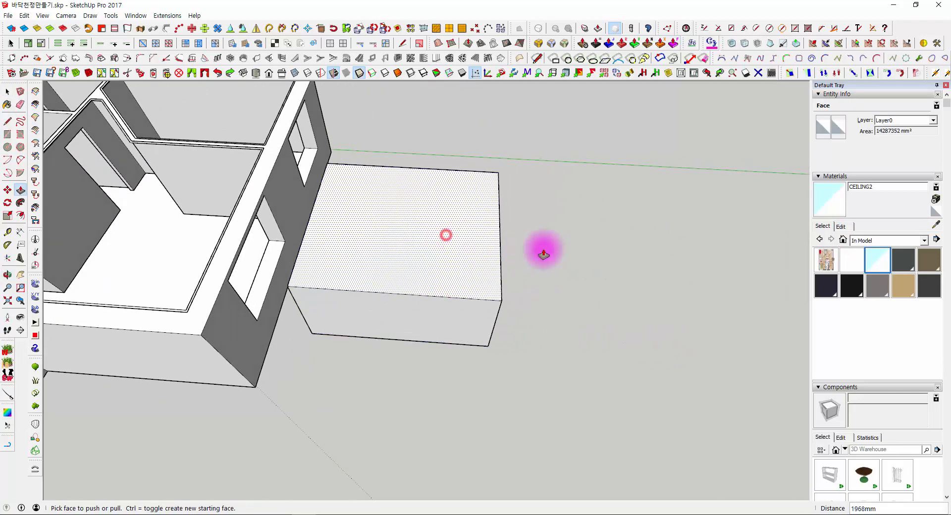
pyautogui.press('space')
# - Select the ungrouped box's top face with its edges to inspect the loose geometry, and clear the selection
pyautogui.click(568, 246)
pyautogui.click(423, 257)
pyautogui.moveTo(492, 251); pyautogui.dragTo(498, 210, button='middle')
pyautogui.tripleClick(413, 230)
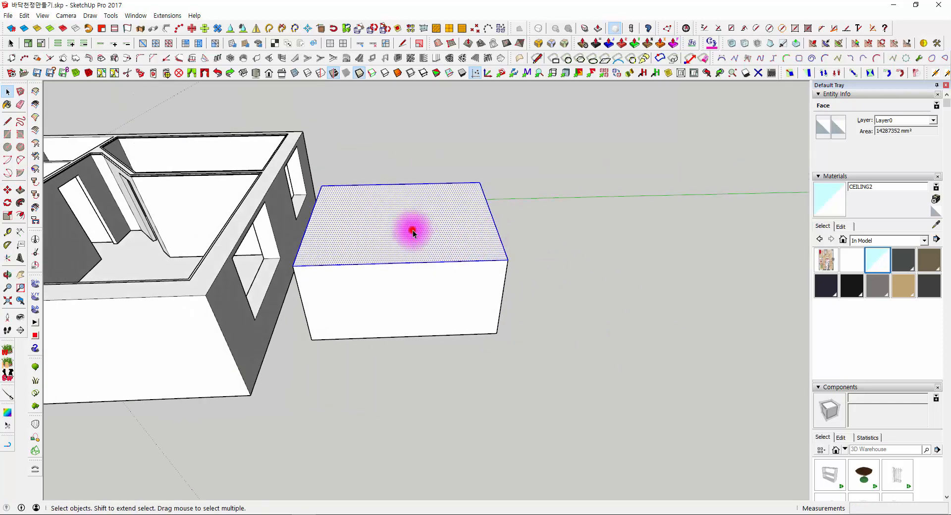
pyautogui.click(753, 240)
pyautogui.moveTo(526, 298); pyautogui.dragTo(698, 301, button='middle')
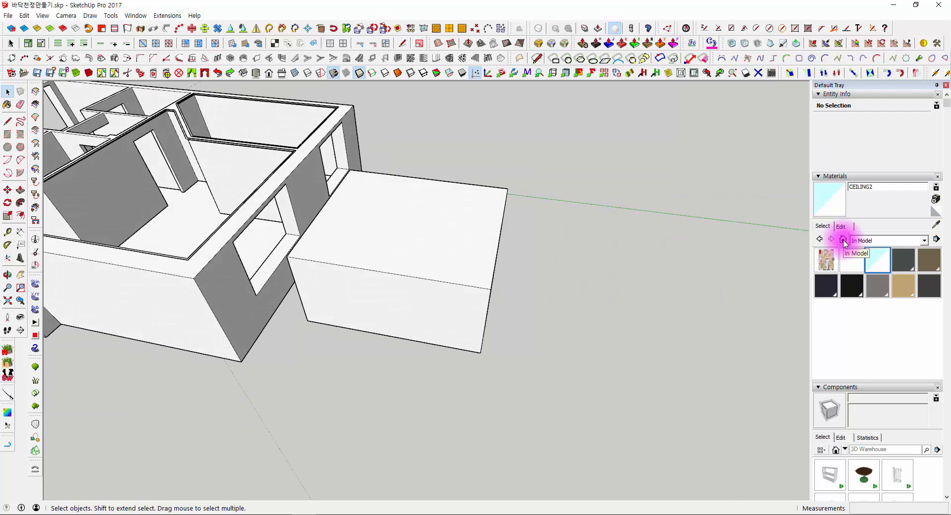
# - Paint the box's top face with Wood Floor Dark from the Wood material collection
pyautogui.click(868, 242)
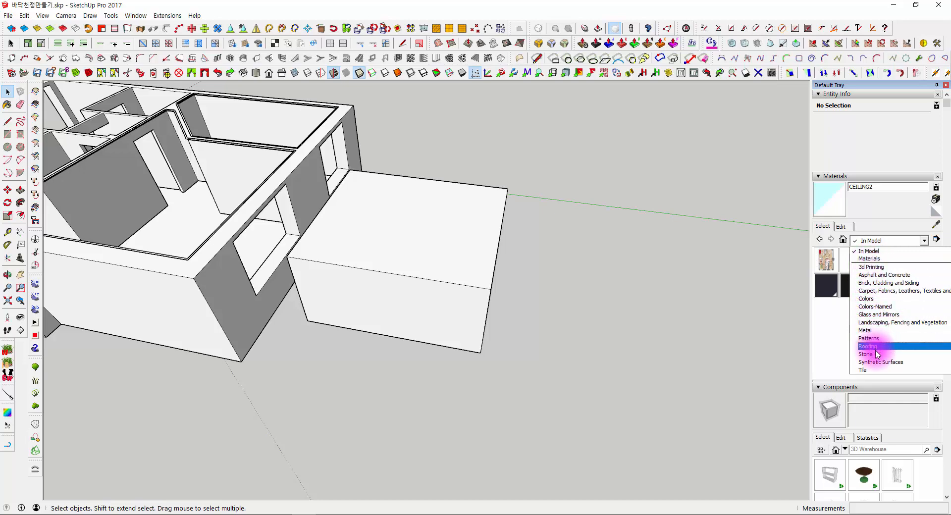
pyautogui.scroll(-1, 877, 354)
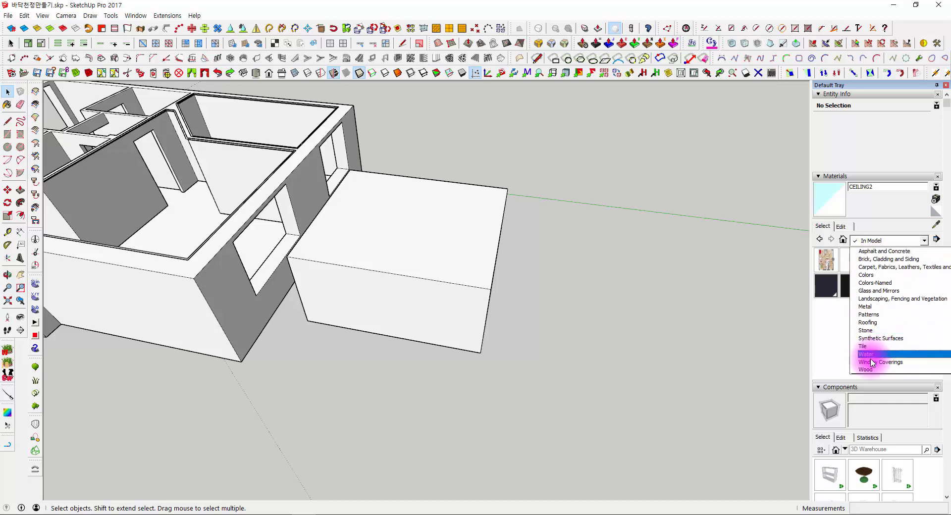
pyautogui.click(872, 371)
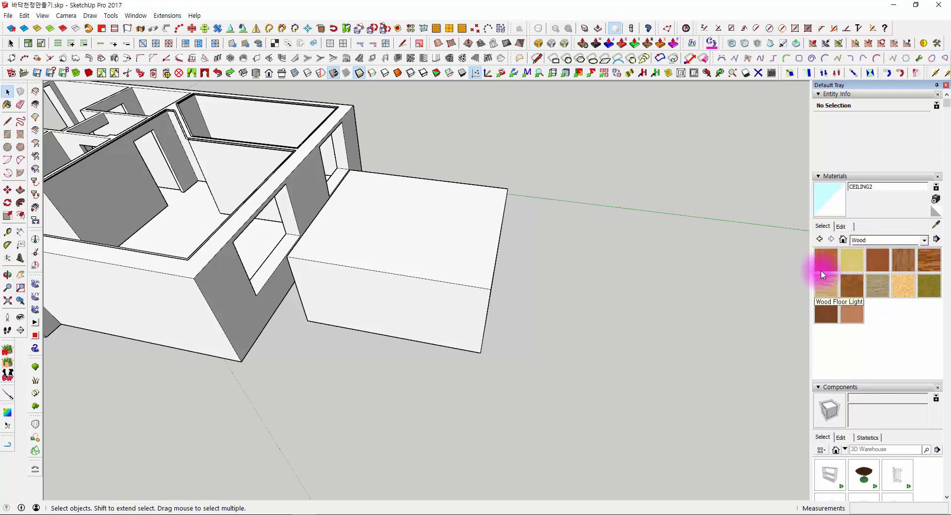
pyautogui.click(928, 261)
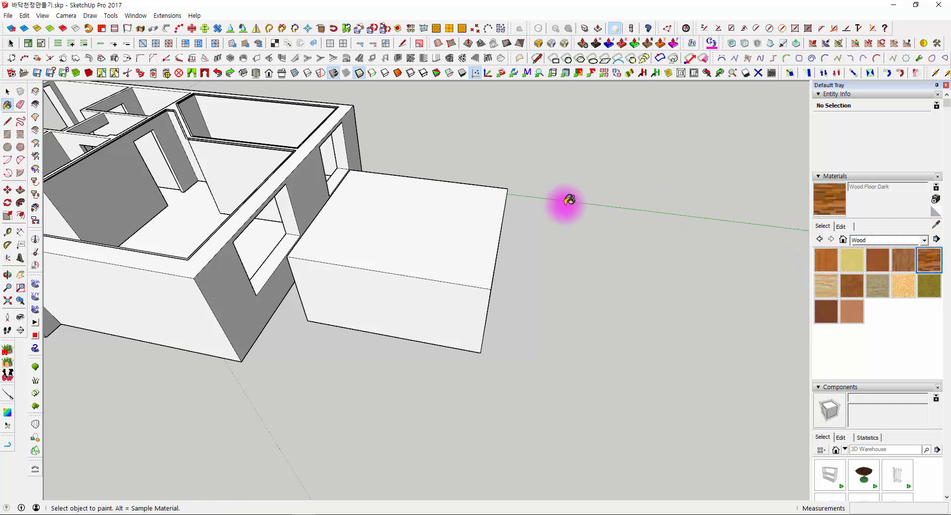
pyautogui.click(436, 218)
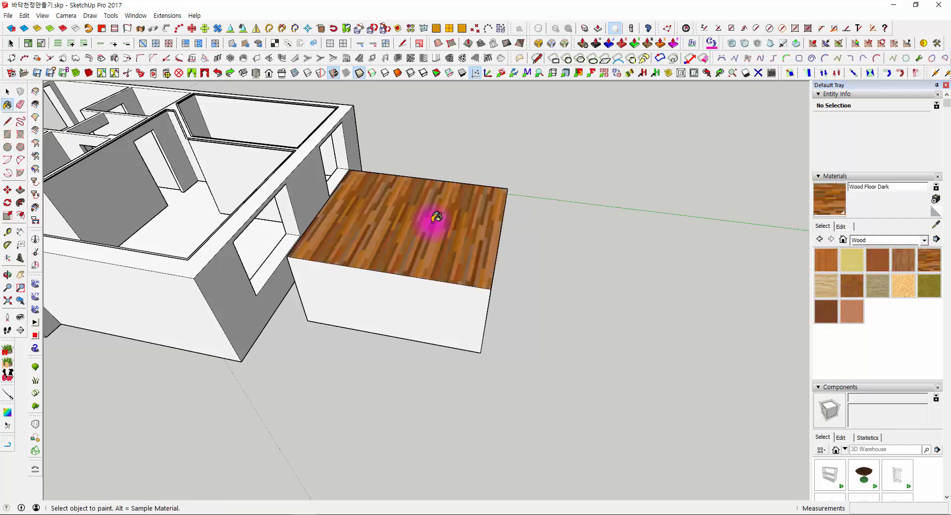
# - Draw a second rectangle on the ground beyond the wood-topped box and Push/Pull it up into a box
pyautogui.moveTo(436, 217)
pyautogui.mouseDown(button='middle')
pyautogui.moveTo(513, 254)
pyautogui.moveTo(228, 169)
pyautogui.moveTo(374, 123)
pyautogui.moveTo(521, 319)
pyautogui.mouseUp(button='middle')
pyautogui.scroll(-3, 416, 190)
pyautogui.click(7, 137)
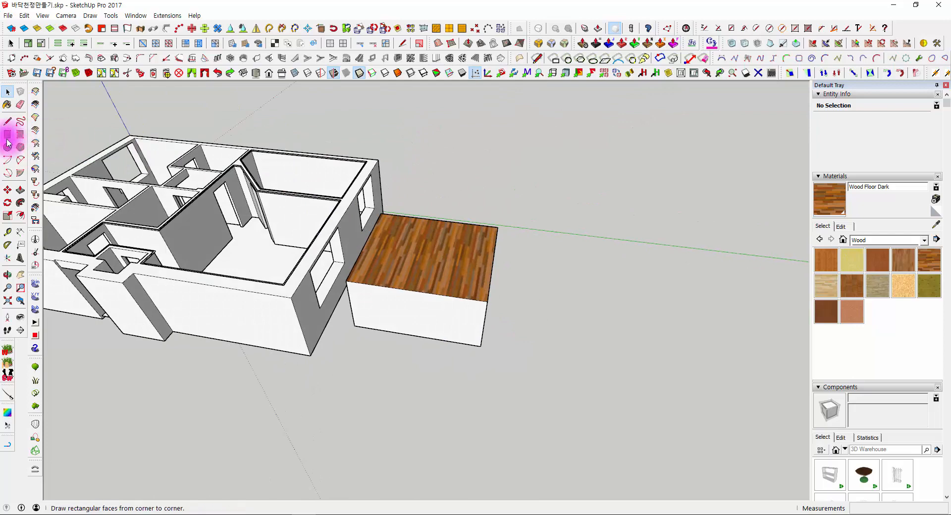
pyautogui.scroll(5, 347, 208)
pyautogui.click(386, 255)
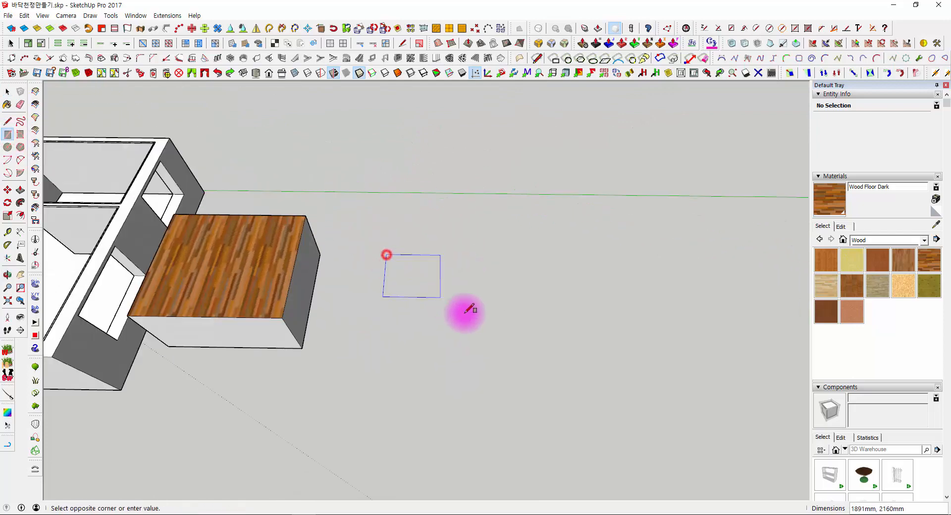
pyautogui.click(503, 344)
pyautogui.press('p')
pyautogui.click(434, 312)
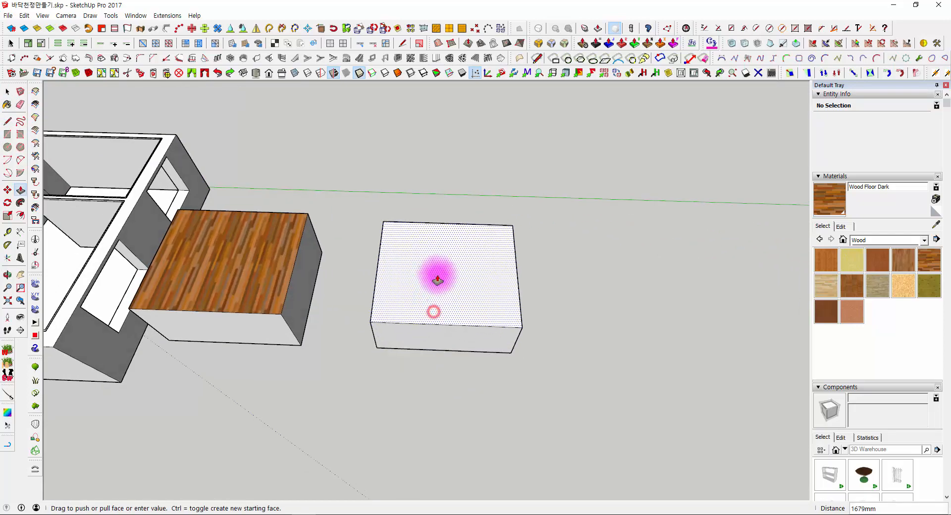
pyautogui.click(419, 240)
# - Select all faces and edges of the second box and make them a group
pyautogui.press('space')
pyautogui.tripleClick(418, 236)
pyautogui.rightClick(408, 228)
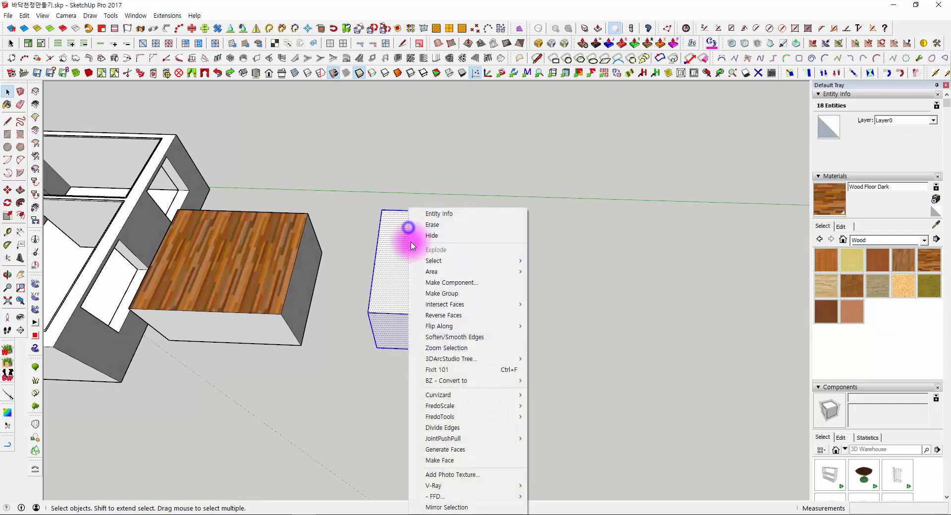
pyautogui.click(434, 293)
# - Paint the whole grouped box with the Wood Floor Dark material
pyautogui.moveTo(400, 303); pyautogui.dragTo(488, 257, button='middle')
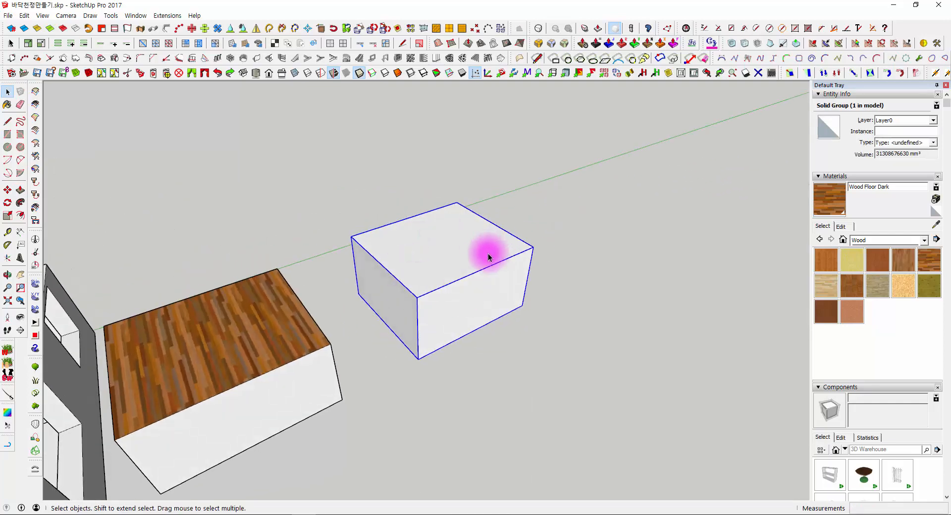
pyautogui.click(931, 268)
pyautogui.click(597, 264)
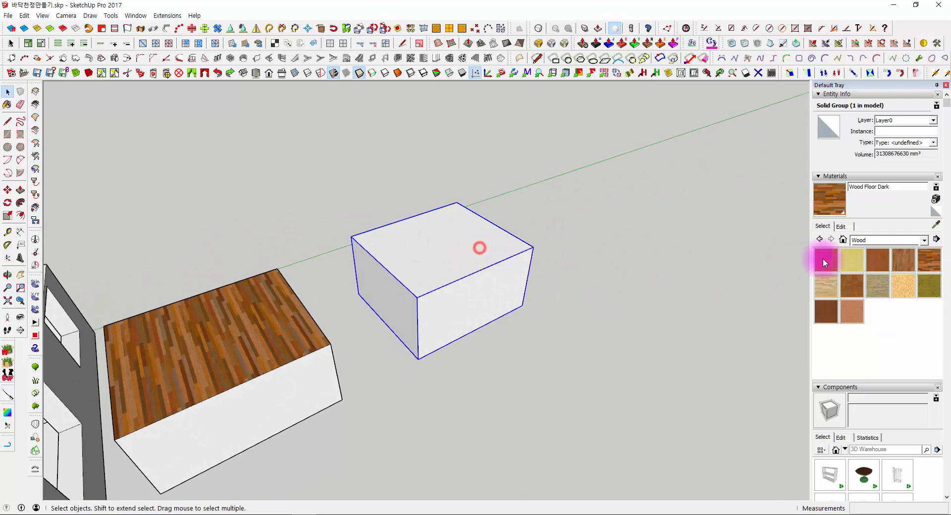
pyautogui.click(470, 247)
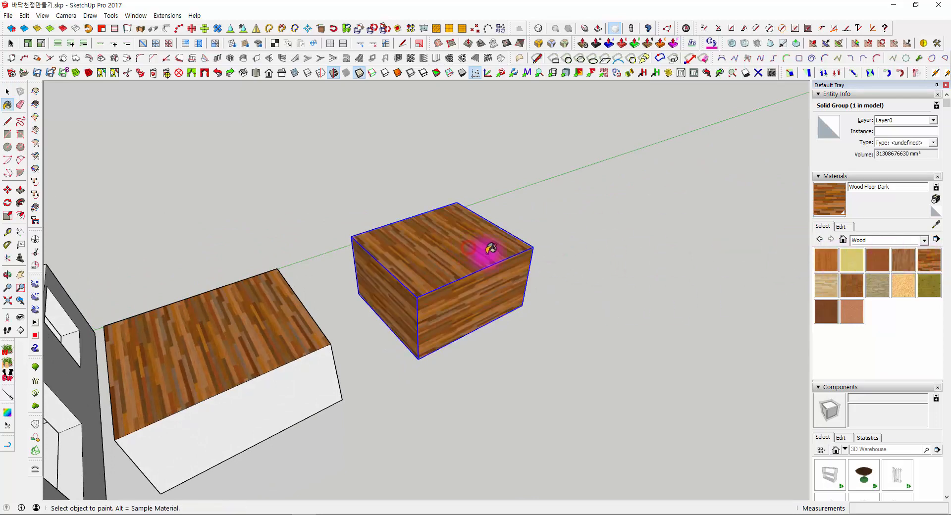
pyautogui.moveTo(484, 251)
pyautogui.mouseDown(button='middle')
pyautogui.moveTo(328, 137)
pyautogui.moveTo(466, 291)
pyautogui.moveTo(473, 314)
pyautogui.mouseUp(button='middle')
pyautogui.press('space')
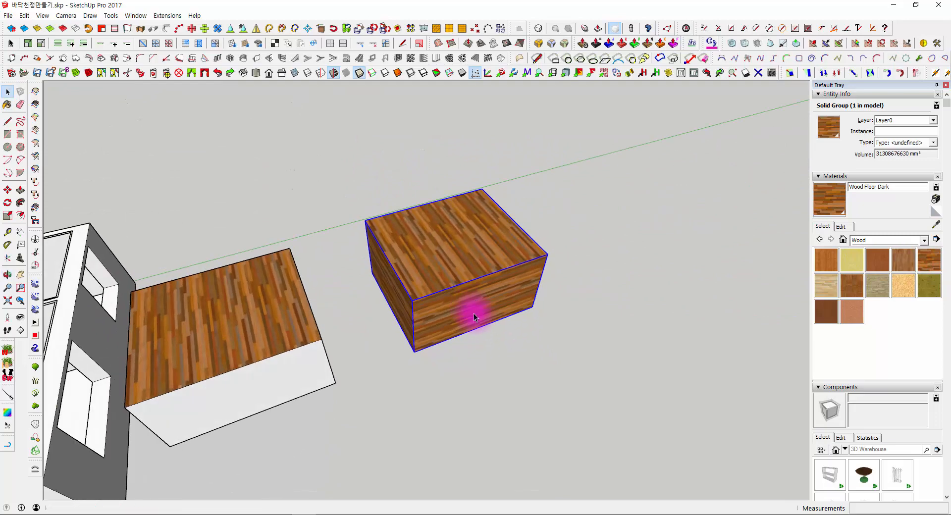
# - Select the first box's wood-covered top face and compare its texture with the one on the grouped box
pyautogui.moveTo(493, 361); pyautogui.dragTo(531, 373, button='middle')
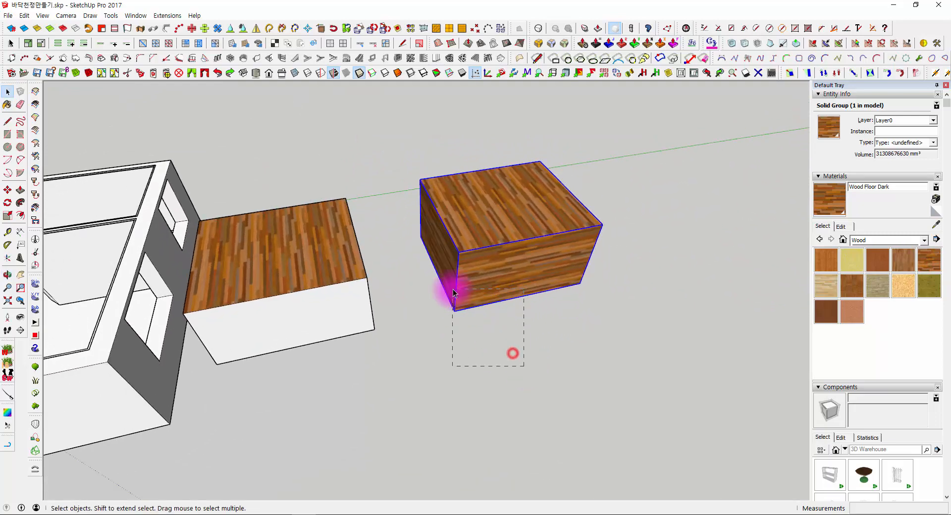
pyautogui.moveTo(453, 289); pyautogui.dragTo(356, 208, button='middle')
pyautogui.click(355, 207)
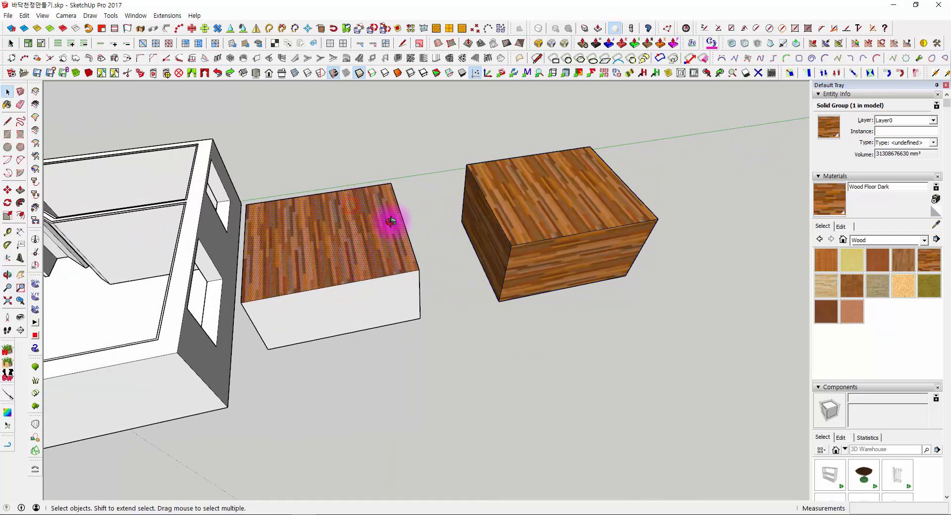
pyautogui.scroll(3, 319, 240)
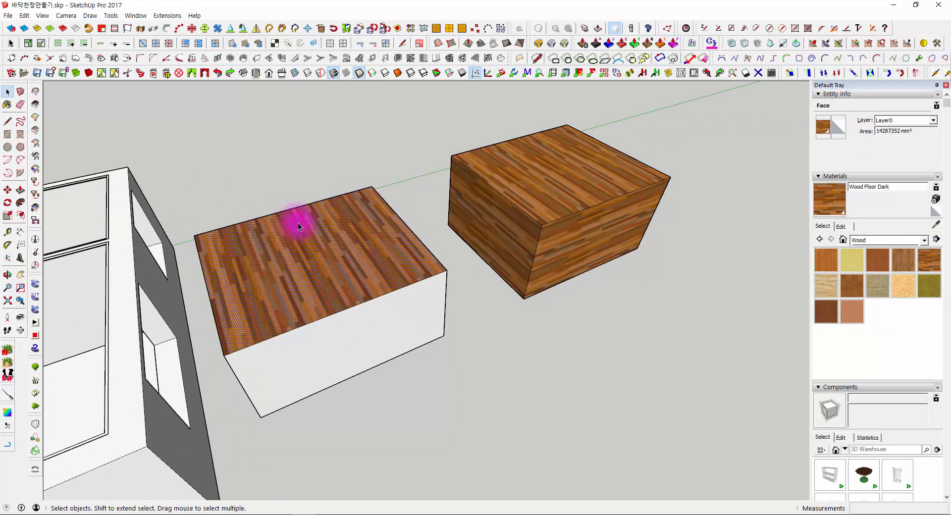
pyautogui.moveTo(299, 222); pyautogui.dragTo(325, 243, button='middle')
pyautogui.scroll(3, 325, 242)
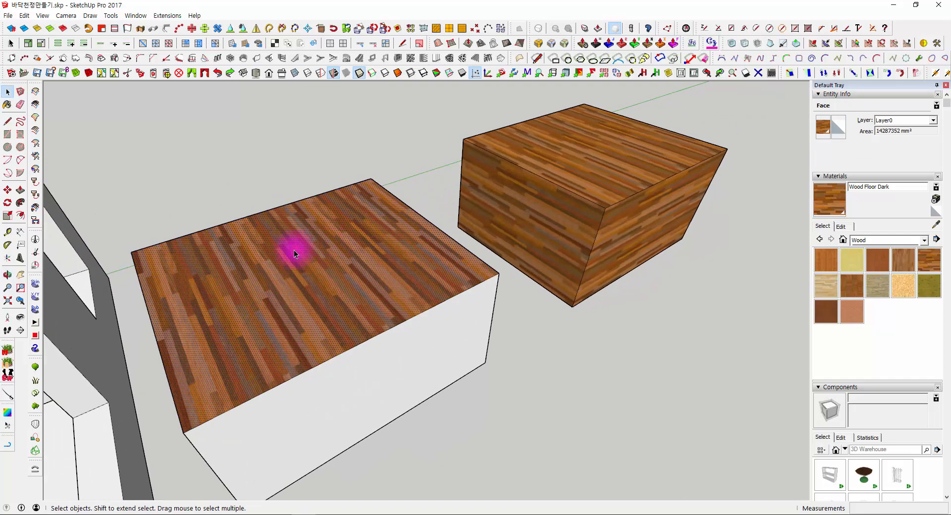
pyautogui.click(576, 148)
pyautogui.moveTo(452, 177); pyautogui.dragTo(327, 201, button='middle')
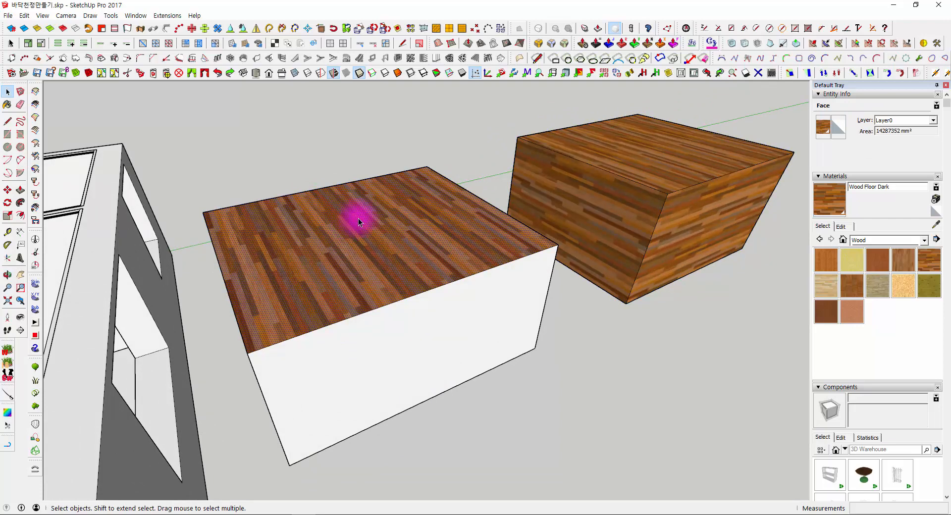
pyautogui.moveTo(358, 218); pyautogui.dragTo(379, 210, button='middle')
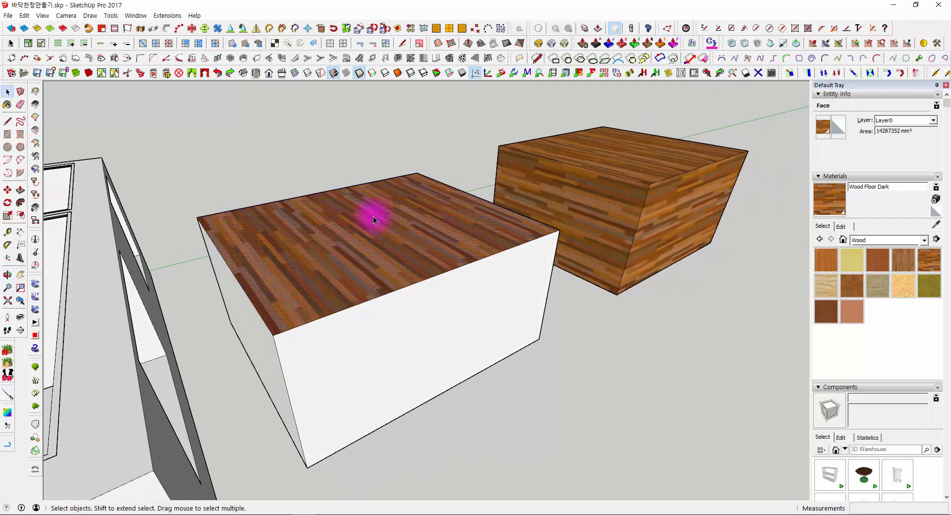
# - Start texture positioning on the first box's wood-covered top face and rotate the planks diagonally with the green pin
pyautogui.rightClick(346, 210)
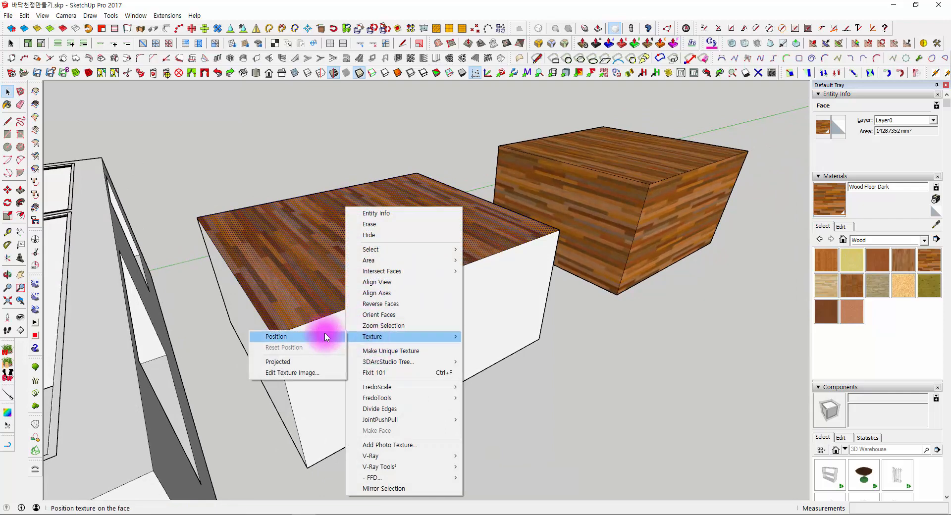
pyautogui.click(272, 336)
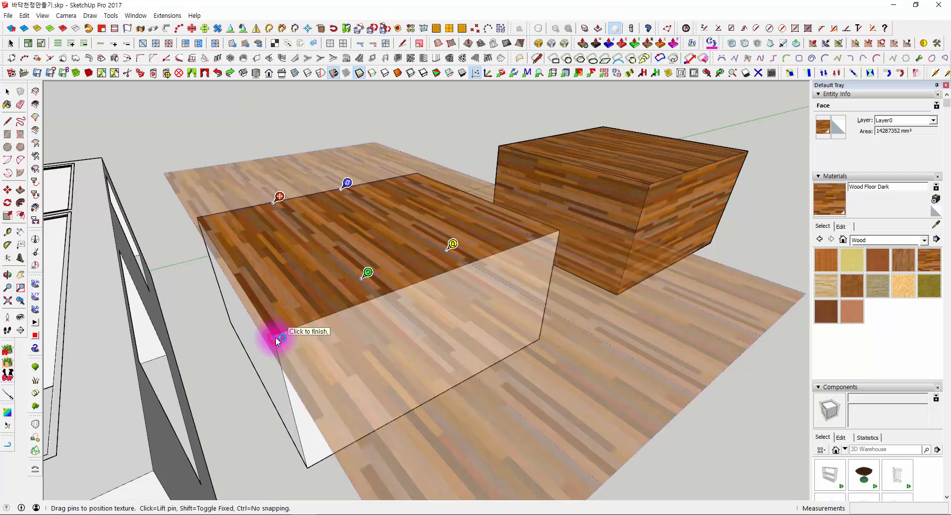
pyautogui.moveTo(405, 255); pyautogui.dragTo(302, 263, button='middle')
pyautogui.moveTo(300, 164); pyautogui.dragTo(303, 197)
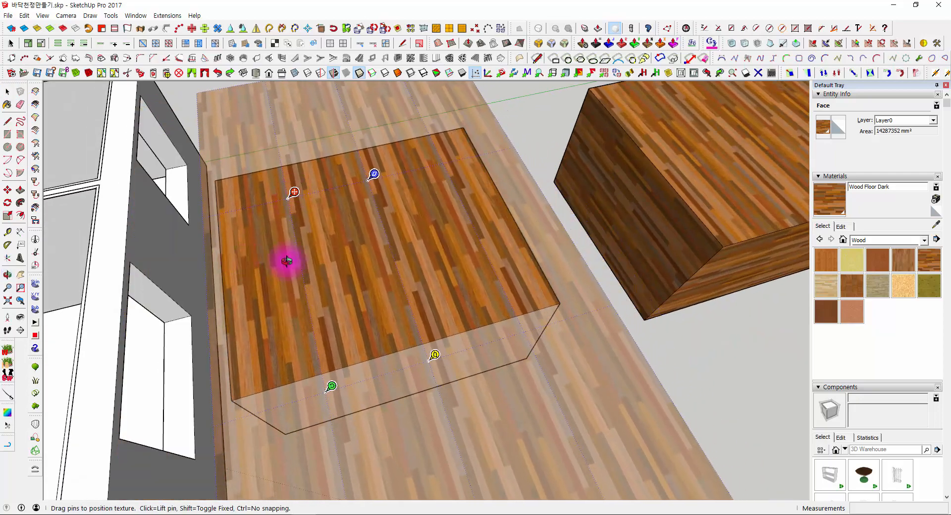
pyautogui.moveTo(285, 261); pyautogui.dragTo(392, 349, button='middle')
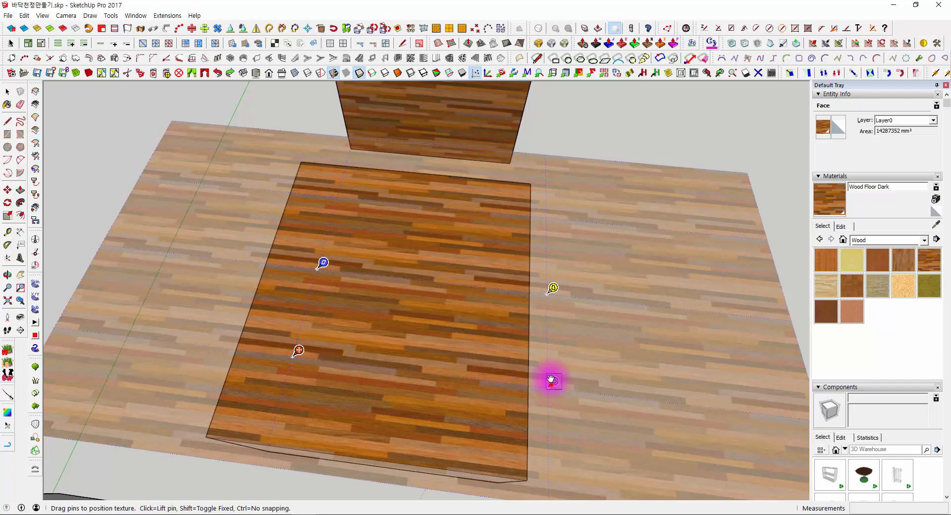
pyautogui.moveTo(552, 381); pyautogui.dragTo(473, 245)
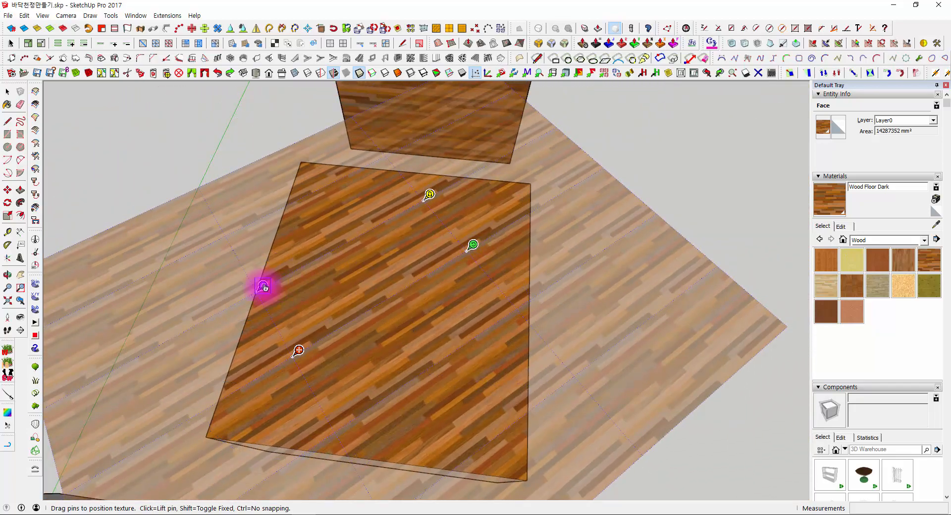
# - Stretch the top face's wood texture with the blue scale/shear pin and finish positioning it
pyautogui.moveTo(264, 287); pyautogui.dragTo(237, 241)
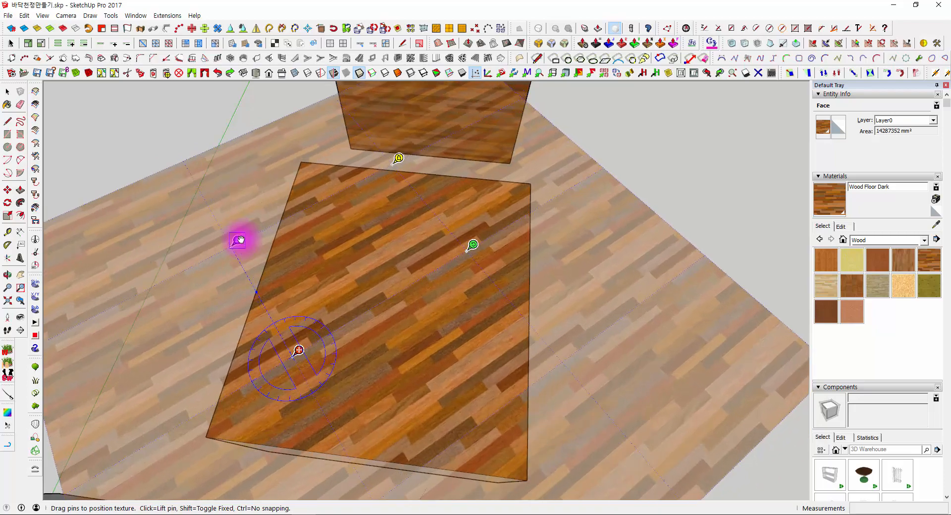
pyautogui.moveTo(571, 263); pyautogui.dragTo(405, 260, button='middle')
pyautogui.scroll(-2, 405, 261)
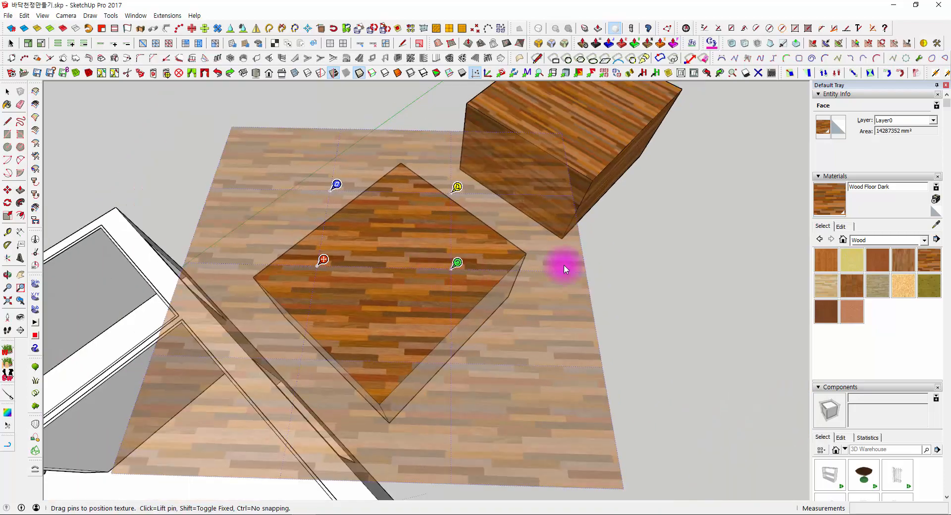
pyautogui.click(564, 265)
pyautogui.keyDown('shift'); pyautogui.moveTo(564, 264); pyautogui.dragTo(457, 316, button='middle'); pyautogui.keyUp('shift')
pyautogui.click(456, 316)
pyautogui.click(589, 331)
pyautogui.moveTo(589, 330); pyautogui.dragTo(470, 223, button='middle')
# - Open the grouped box for editing and examine which texture options are offered for its top face
pyautogui.doubleClick(528, 264)
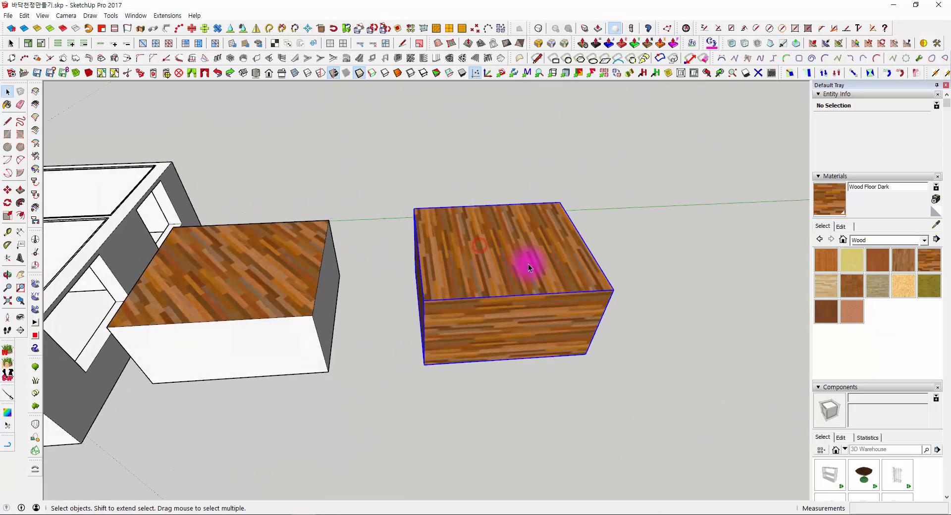
pyautogui.scroll(4, 528, 263)
pyautogui.moveTo(426, 163); pyautogui.dragTo(379, 216, button='middle')
pyautogui.doubleClick(418, 155)
pyautogui.moveTo(371, 165)
pyautogui.mouseDown(button='middle')
pyautogui.moveTo(431, 159)
pyautogui.moveTo(379, 169)
pyautogui.mouseUp(button='middle')
pyautogui.click(390, 179)
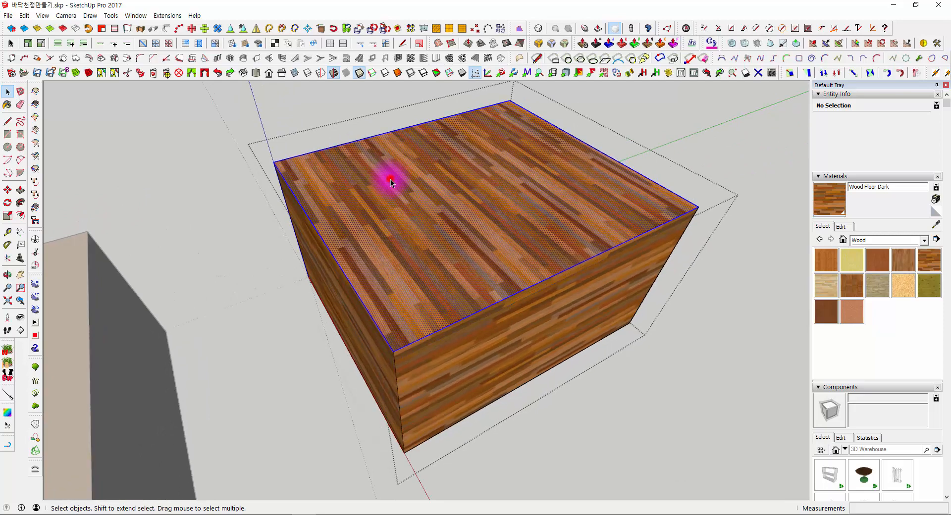
pyautogui.rightClick(353, 164)
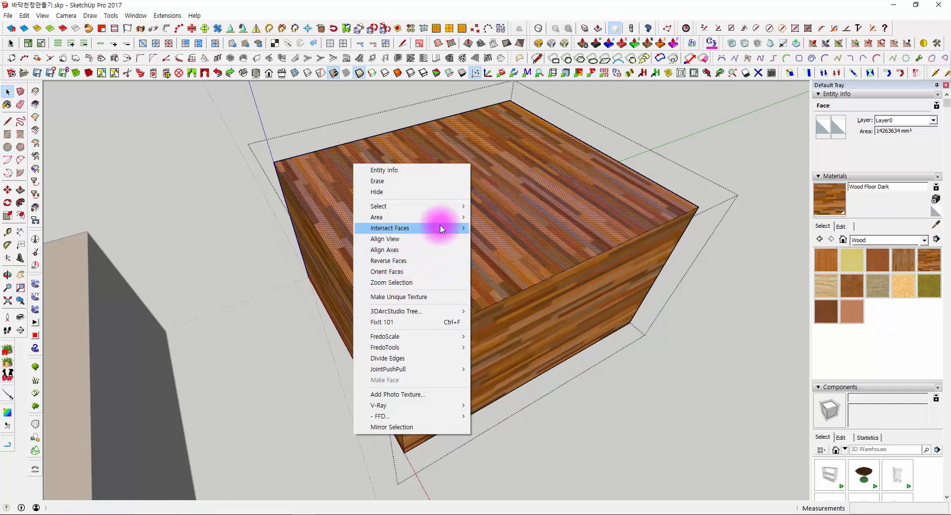
pyautogui.click(679, 128)
# - Copy the grouped wood box about 5370 mm along the green axis, away from the first box
pyautogui.moveTo(679, 126); pyautogui.dragTo(484, 242, button='middle')
pyautogui.scroll(-3, 510, 219)
pyautogui.click(510, 219)
pyautogui.press('m')
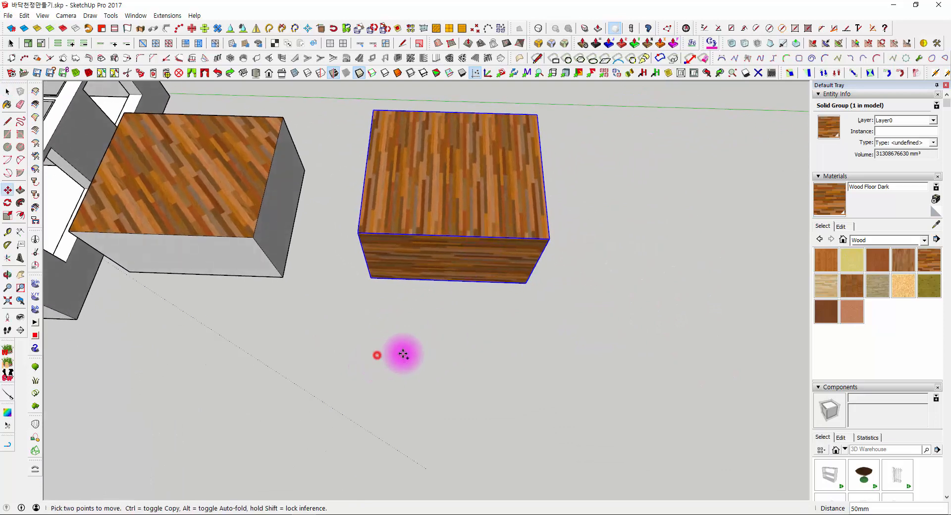
pyautogui.press('ctrl')
pyautogui.click(377, 356)
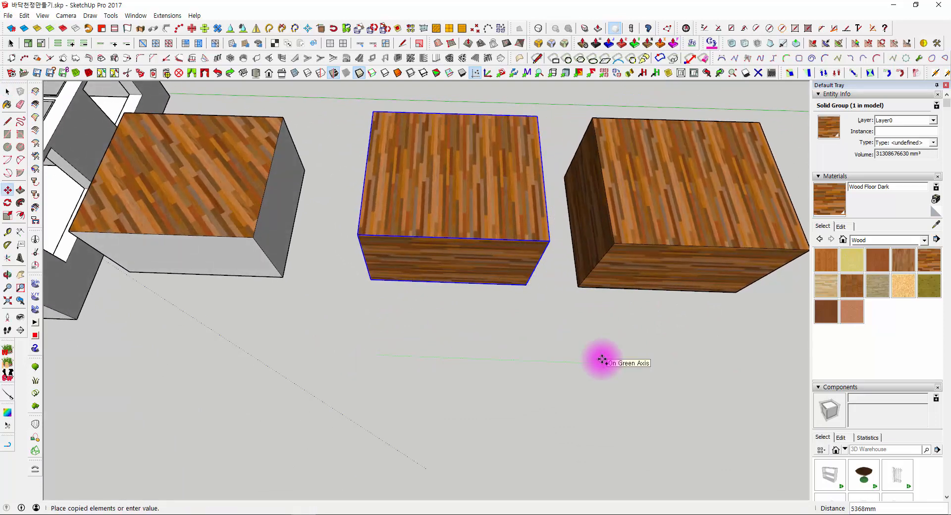
pyautogui.click(602, 360)
pyautogui.moveTo(622, 282); pyautogui.dragTo(527, 165, button='middle')
pyautogui.scroll(3, 529, 166)
# - Open the copied box's group for editing and select its geometry
pyautogui.press('space')
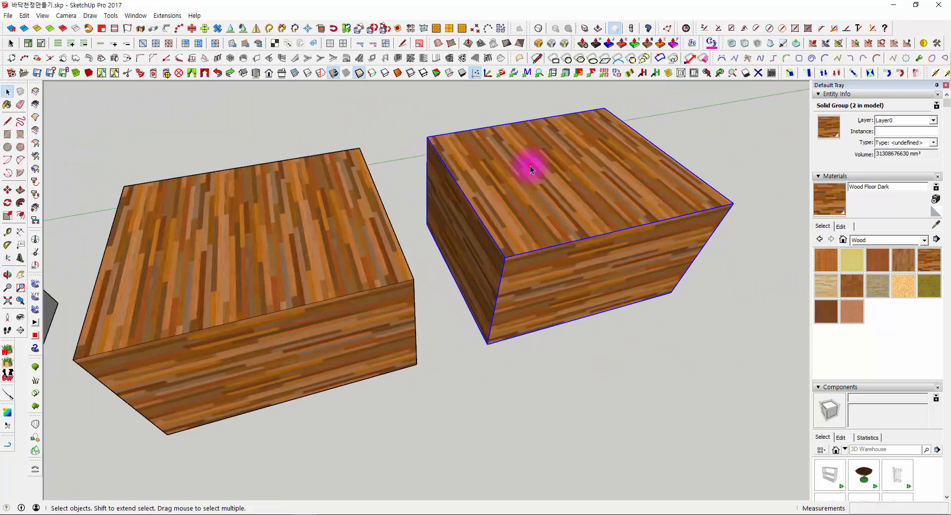
pyautogui.tripleClick(530, 166)
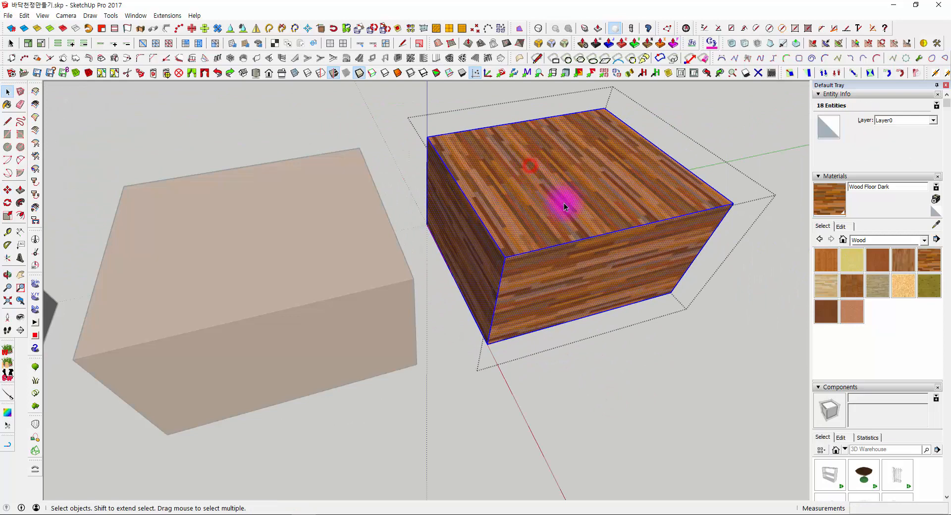
pyautogui.moveTo(563, 203); pyautogui.dragTo(506, 222, button='middle')
pyautogui.moveTo(572, 194); pyautogui.dragTo(456, 204, button='middle')
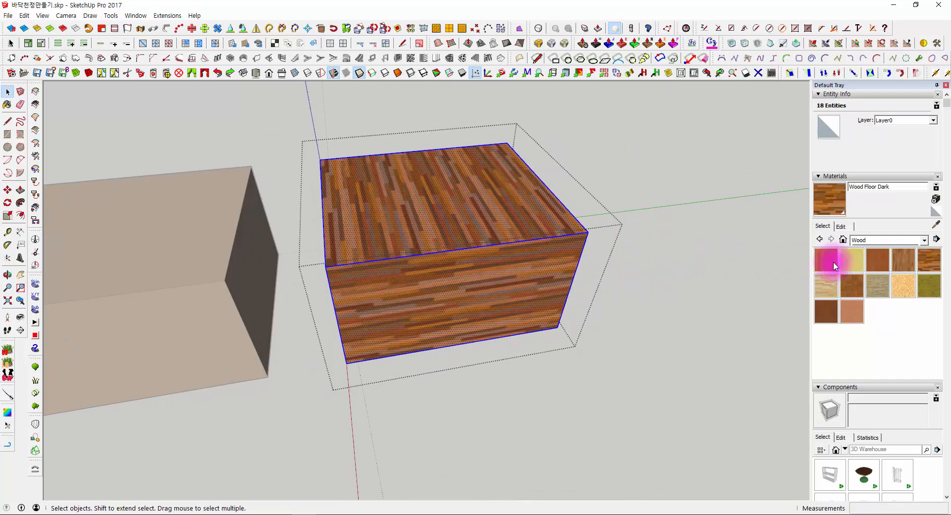
pyautogui.click(680, 351)
pyautogui.doubleClick(498, 293)
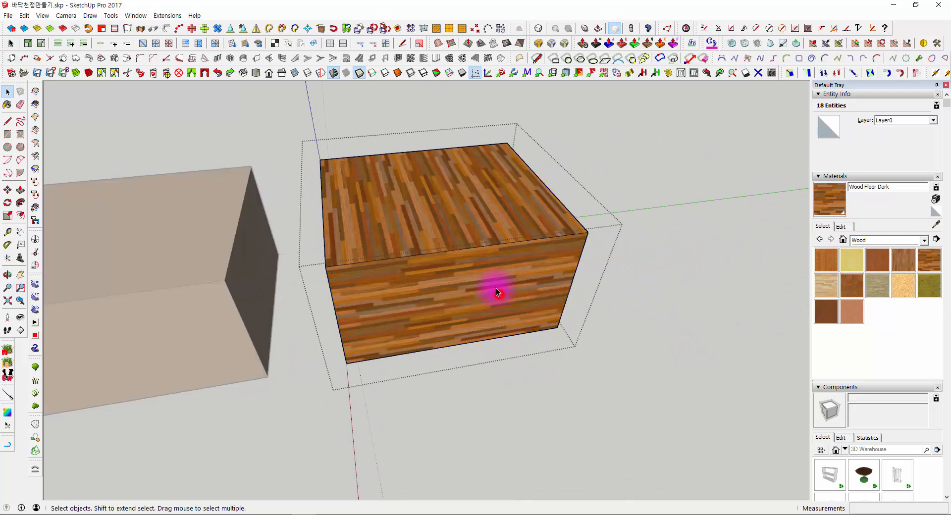
# - Paint two adjacent side faces inside the copied group with Wood Floor Light and close the group
pyautogui.click(493, 274)
pyautogui.click(825, 283)
pyautogui.click(544, 266)
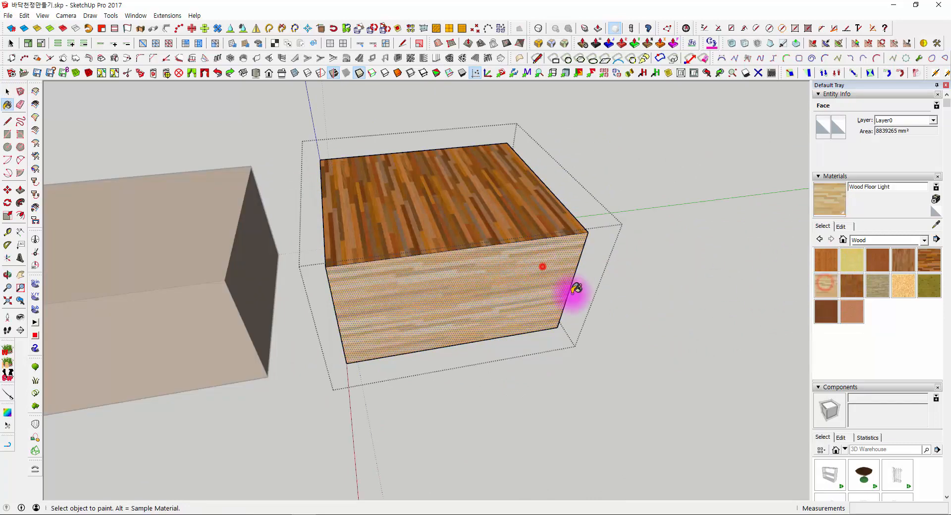
pyautogui.moveTo(575, 290); pyautogui.dragTo(318, 242, button='middle')
pyautogui.click(502, 293)
pyautogui.moveTo(501, 298); pyautogui.dragTo(622, 334, button='middle')
pyautogui.press('space')
pyautogui.click(678, 232)
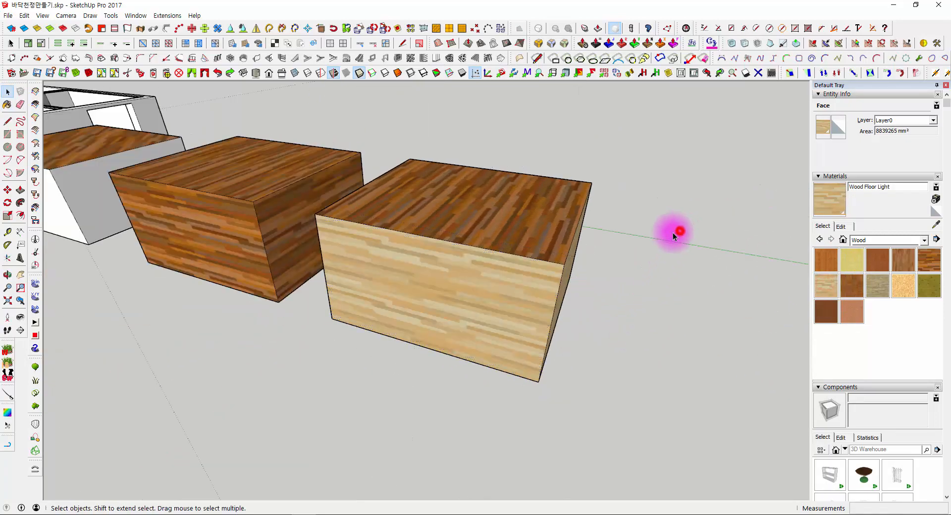
# - Check the copied group beside the other boxes and switch the material library to Colors
pyautogui.scroll(-4, 673, 232)
pyautogui.moveTo(393, 234)
pyautogui.mouseDown(button='middle')
pyautogui.moveTo(516, 336)
pyautogui.moveTo(443, 303)
pyautogui.moveTo(425, 192)
pyautogui.moveTo(444, 251)
pyautogui.moveTo(483, 308)
pyautogui.mouseUp(button='middle')
pyautogui.scroll(-2, 517, 336)
pyautogui.click(444, 252)
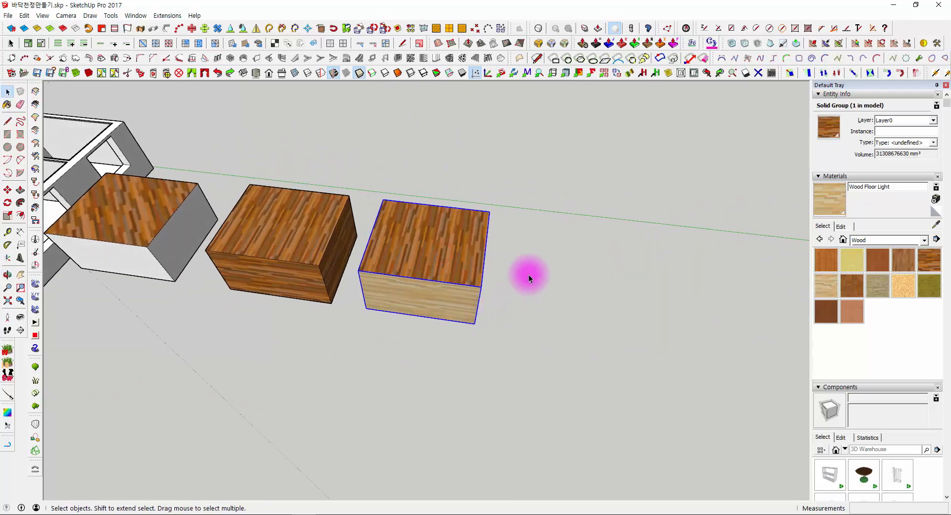
pyautogui.moveTo(528, 274); pyautogui.dragTo(327, 284, button='middle')
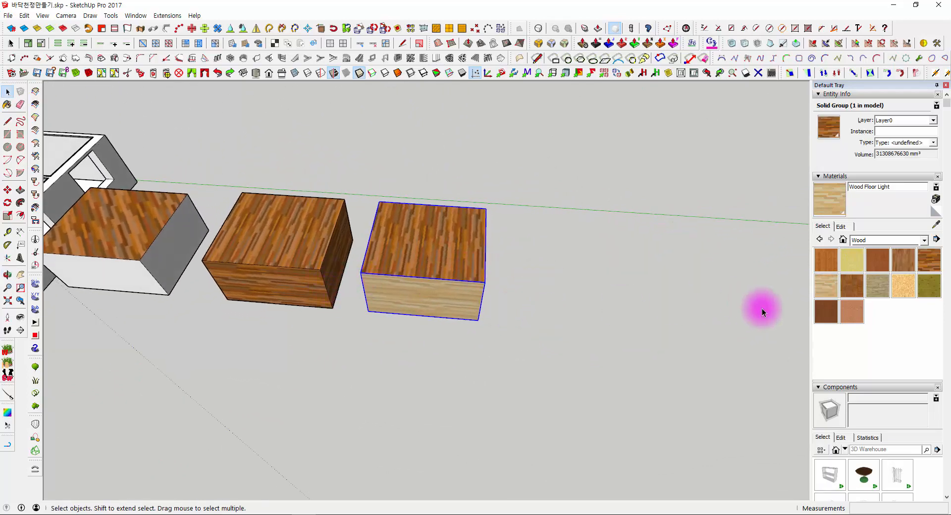
pyautogui.click(849, 240)
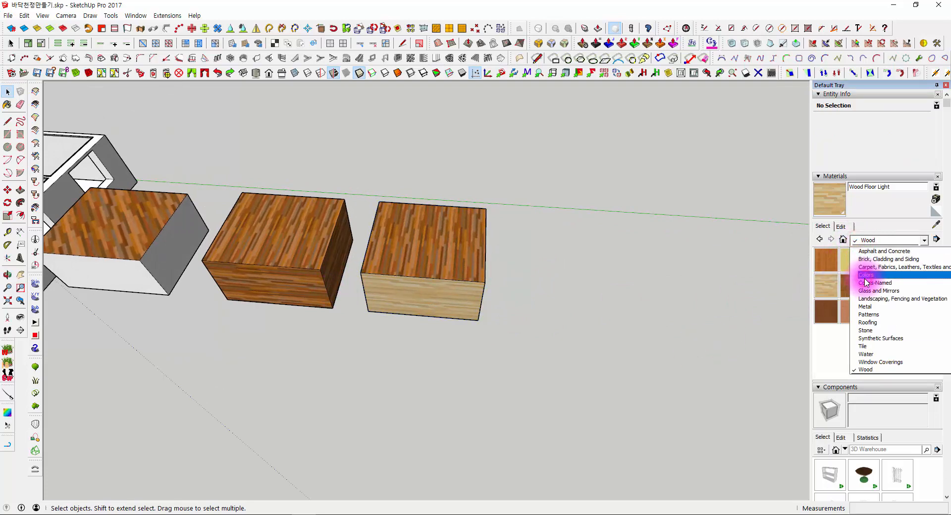
pyautogui.click(865, 276)
pyautogui.moveTo(403, 316); pyautogui.dragTo(554, 304, button='middle')
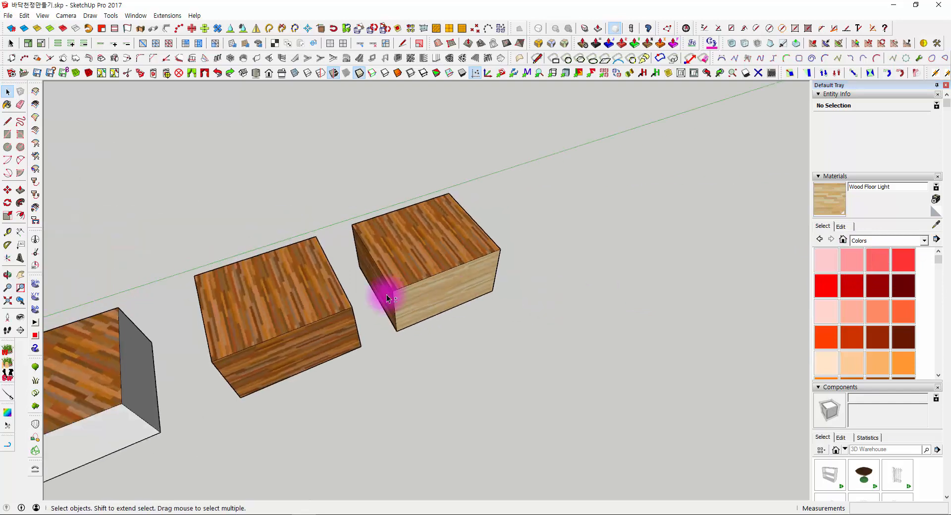
# - Paint the middle grouped box with the red Color A05
pyautogui.keyDown('shift'); pyautogui.moveTo(386, 294); pyautogui.dragTo(567, 276, button='middle'); pyautogui.keyUp('shift')
pyautogui.scroll(1, 567, 276)
pyautogui.click(828, 285)
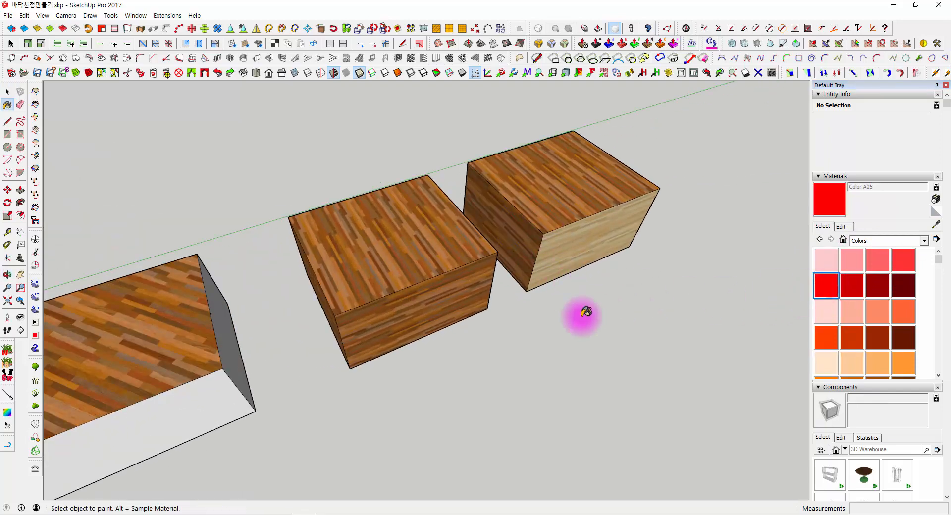
pyautogui.click(552, 362)
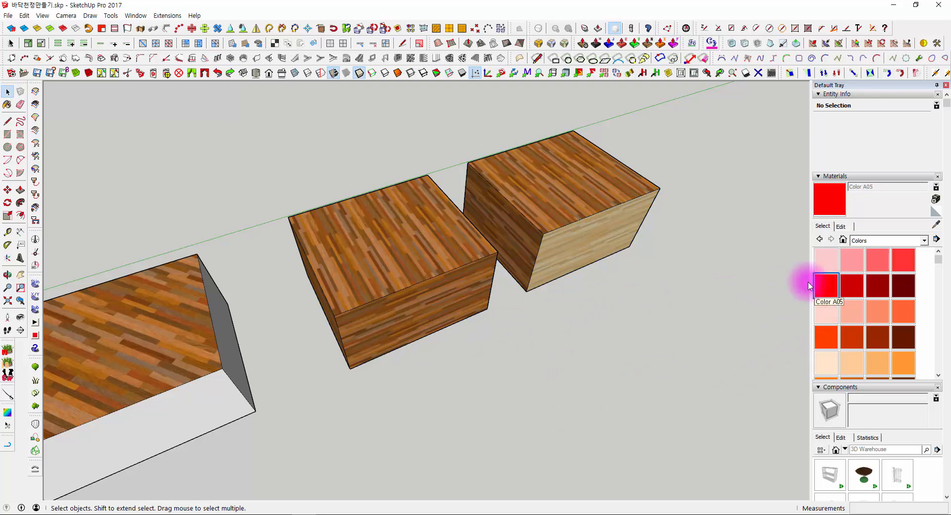
pyautogui.click(820, 287)
pyautogui.click(379, 220)
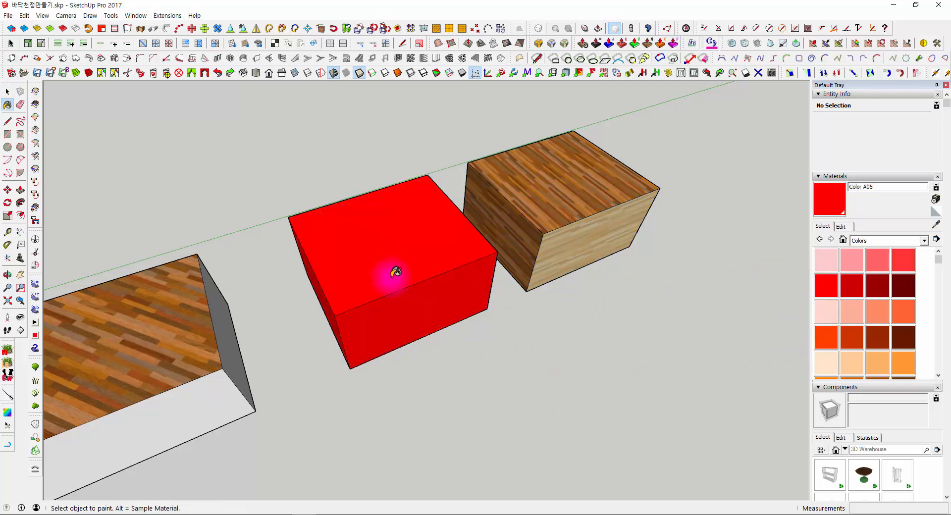
pyautogui.moveTo(397, 272)
pyautogui.mouseDown(button='middle')
pyautogui.moveTo(385, 272)
pyautogui.moveTo(346, 117)
pyautogui.mouseUp(button='middle')
pyautogui.press('space')
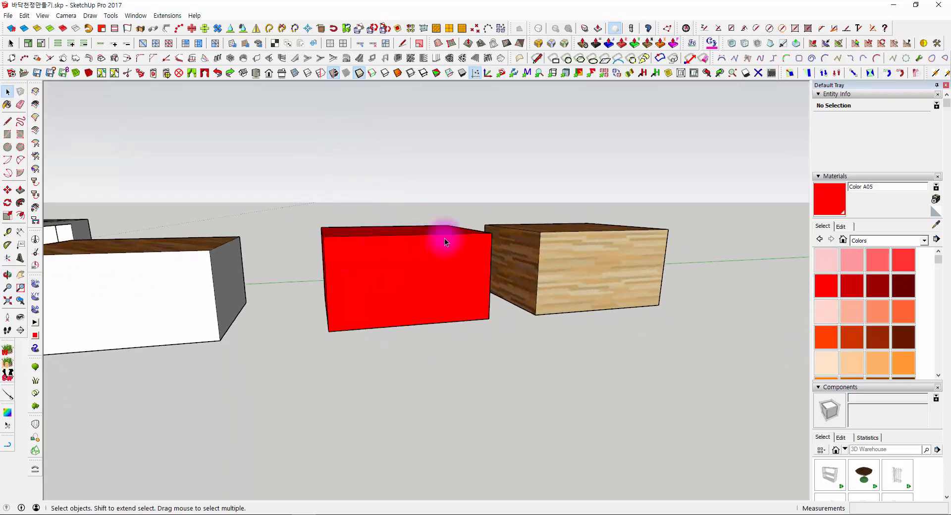
# - Paint the copied group that has light wood sides with Color A05 from outside the group
pyautogui.moveTo(444, 238); pyautogui.dragTo(659, 341, button='middle')
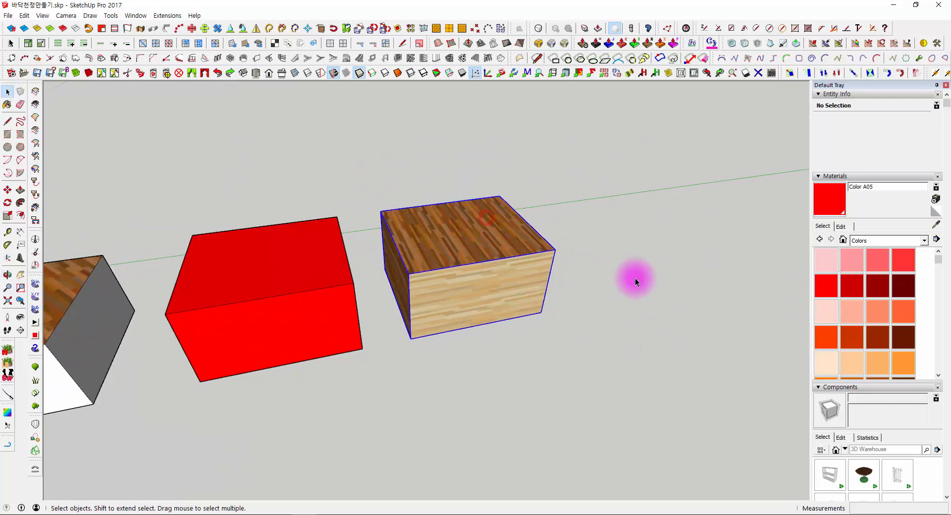
pyautogui.click(833, 281)
pyautogui.click(454, 218)
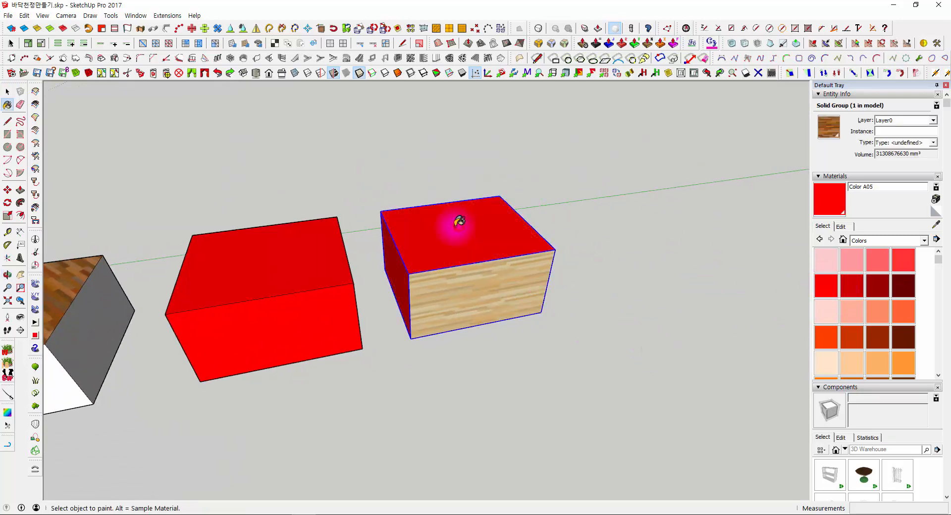
pyautogui.moveTo(453, 218)
pyautogui.mouseDown(button='middle')
pyautogui.moveTo(198, 311)
pyautogui.moveTo(375, 244)
pyautogui.moveTo(233, 227)
pyautogui.moveTo(665, 335)
pyautogui.mouseUp(button='middle')
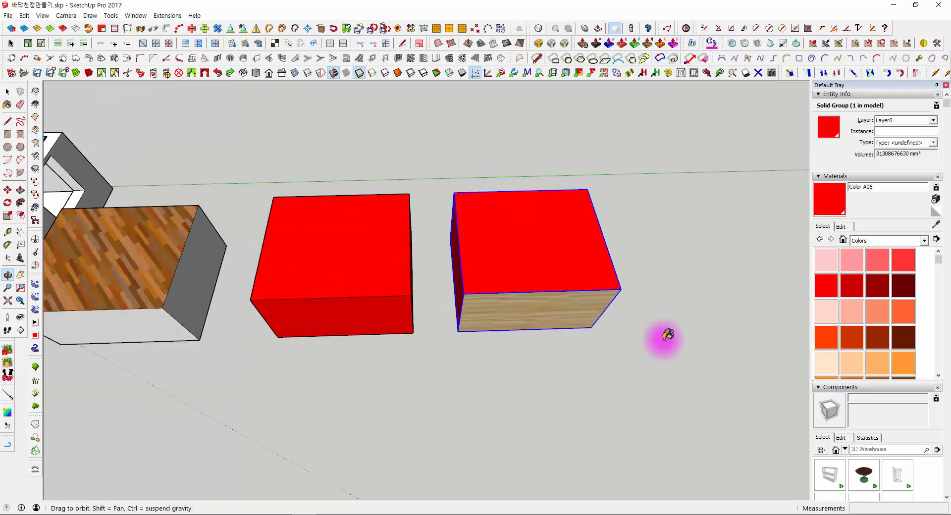
pyautogui.press('space')
pyautogui.click(466, 175)
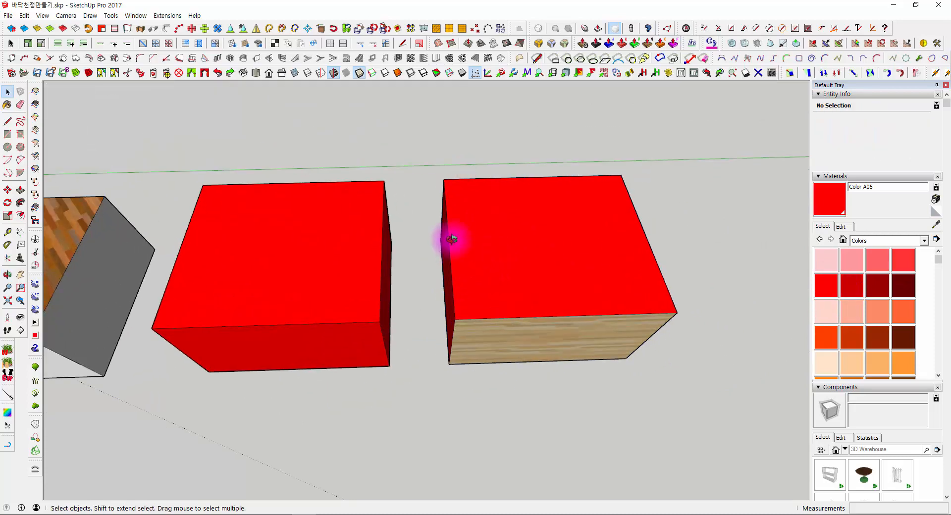
# - Open the copied group, select its two light wood side faces, recolor them red with Color A05 and close the group
pyautogui.moveTo(452, 238); pyautogui.dragTo(535, 319, button='middle')
pyautogui.doubleClick(504, 280)
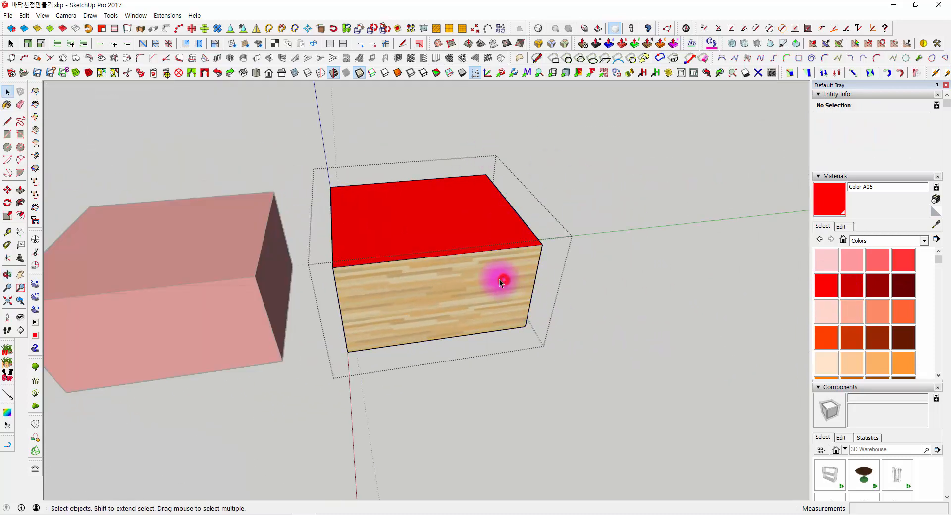
pyautogui.click(495, 275)
pyautogui.moveTo(520, 276); pyautogui.dragTo(445, 328, button='middle')
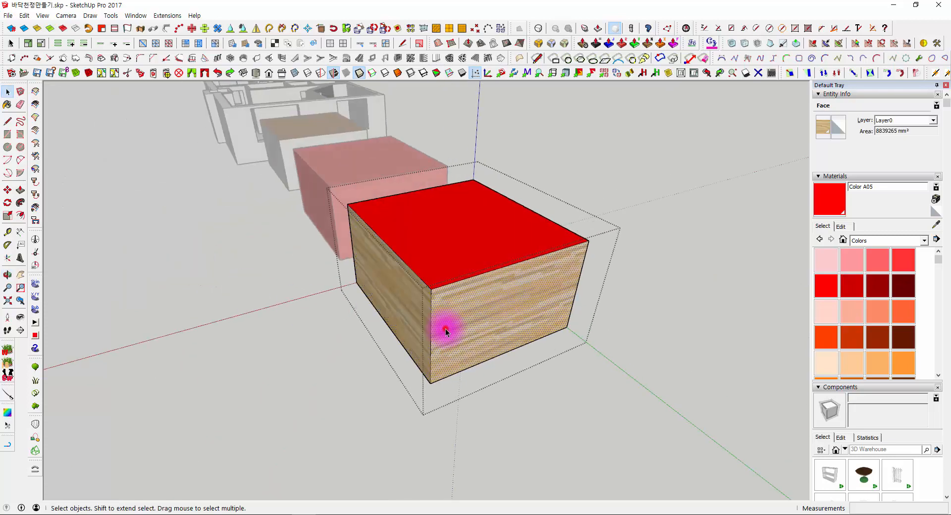
pyautogui.click(633, 253)
pyautogui.doubleClick(471, 303)
pyautogui.tripleClick(471, 304)
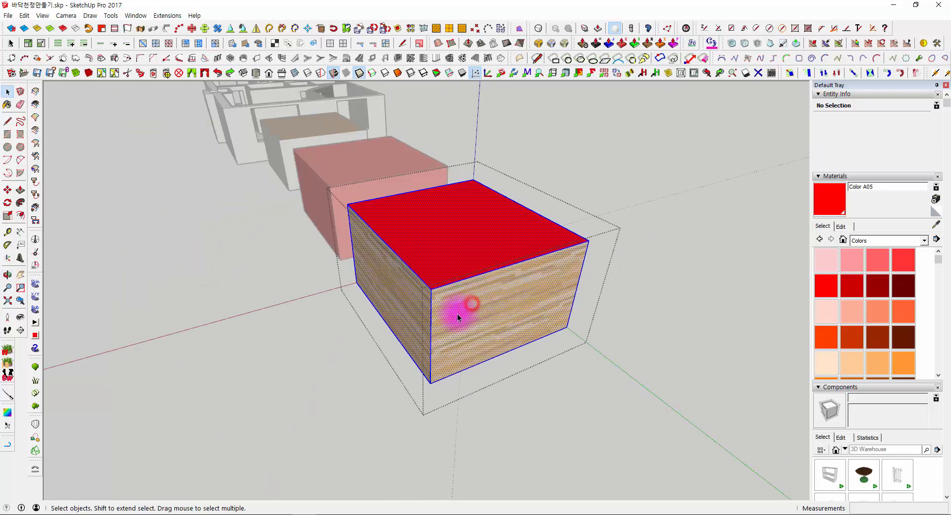
pyautogui.click(489, 302)
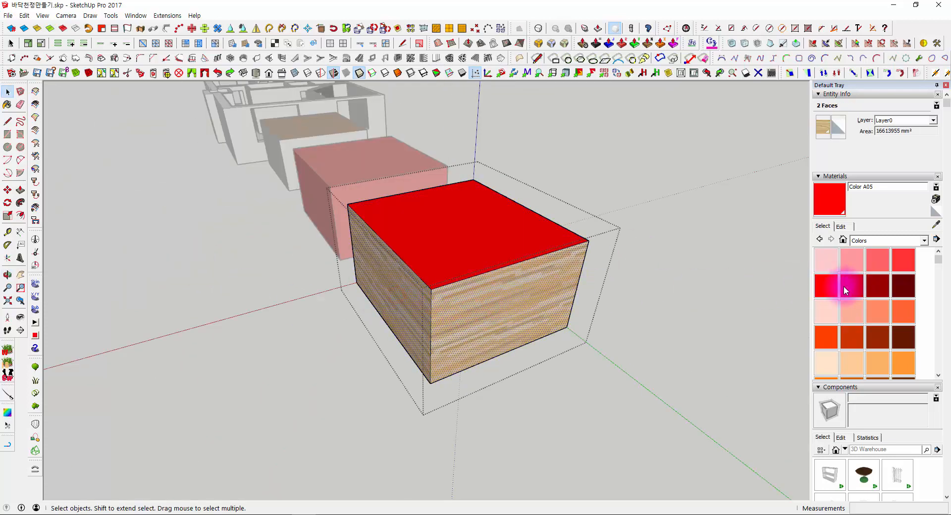
pyautogui.click(495, 296)
pyautogui.moveTo(468, 292)
pyautogui.mouseDown(button='middle')
pyautogui.moveTo(644, 307)
pyautogui.moveTo(622, 88)
pyautogui.moveTo(522, 144)
pyautogui.moveTo(695, 344)
pyautogui.moveTo(682, 322)
pyautogui.moveTo(530, 218)
pyautogui.moveTo(436, 228)
pyautogui.mouseUp(button='middle')
pyautogui.click(672, 296)
# - Select the whole loose wood-topped box and examine it beside the two red grouped boxes
pyautogui.click(323, 203)
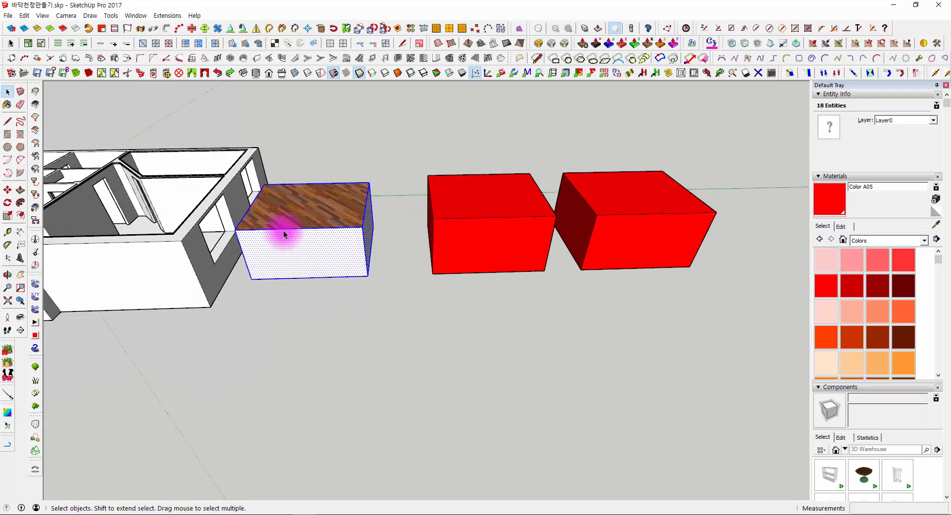
pyautogui.moveTo(278, 233); pyautogui.dragTo(302, 370, button='middle')
pyautogui.moveTo(366, 264); pyautogui.dragTo(410, 150, button='middle')
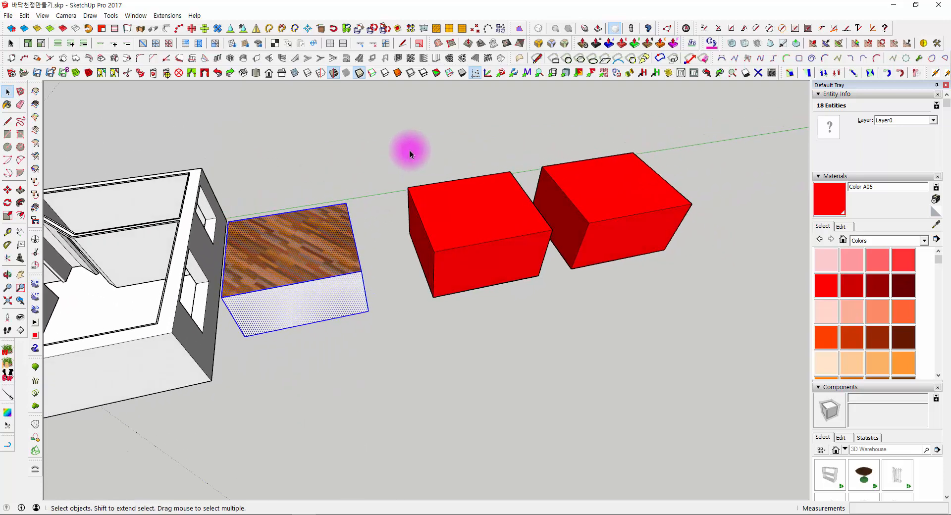
pyautogui.moveTo(372, 213); pyautogui.dragTo(460, 332, button='middle')
pyautogui.scroll(2, 460, 332)
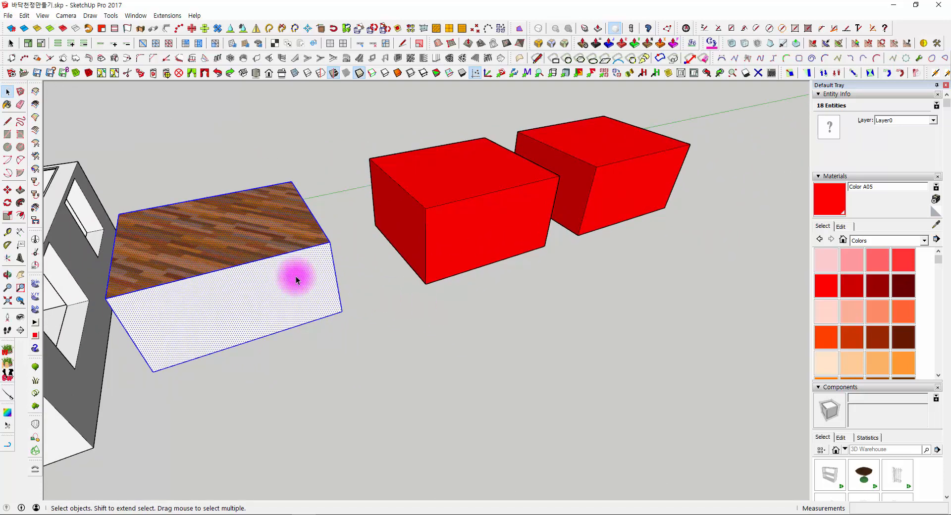
pyautogui.keyDown('shift'); pyautogui.moveTo(290, 286); pyautogui.dragTo(436, 244, button='middle'); pyautogui.keyUp('shift')
# - Paint the middle grouped box with the orange Color C04 from outside the group
pyautogui.click(486, 152)
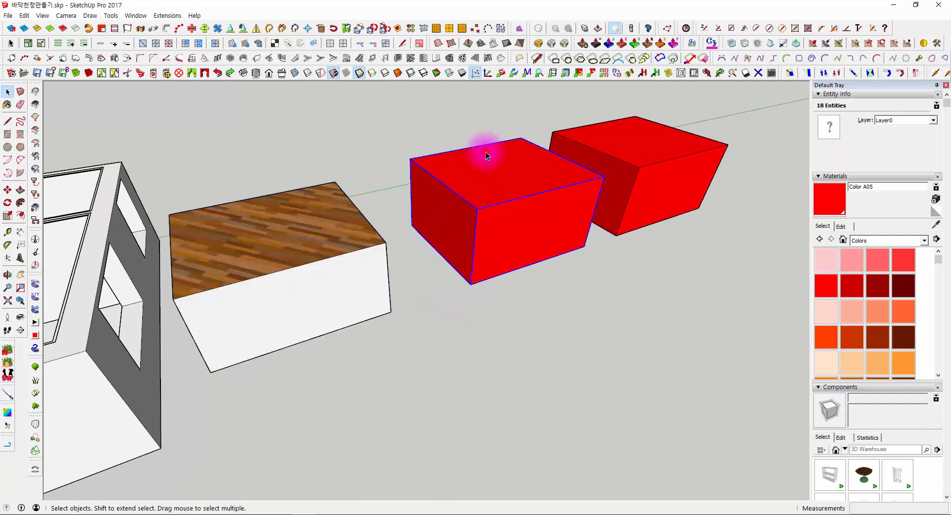
pyautogui.click(895, 364)
pyautogui.click(493, 177)
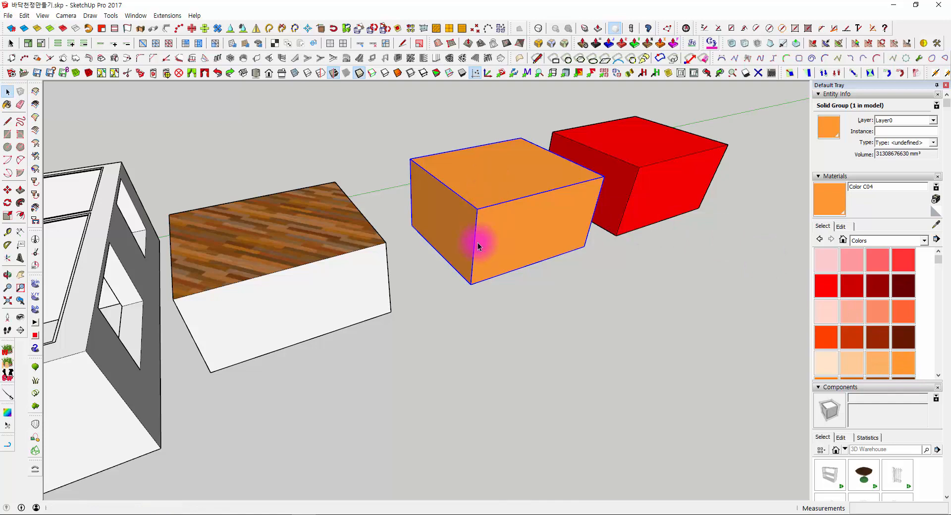
pyautogui.press('space')
# - Paint only the top face of the loose box with Color C04
pyautogui.click(444, 337)
pyautogui.click(904, 364)
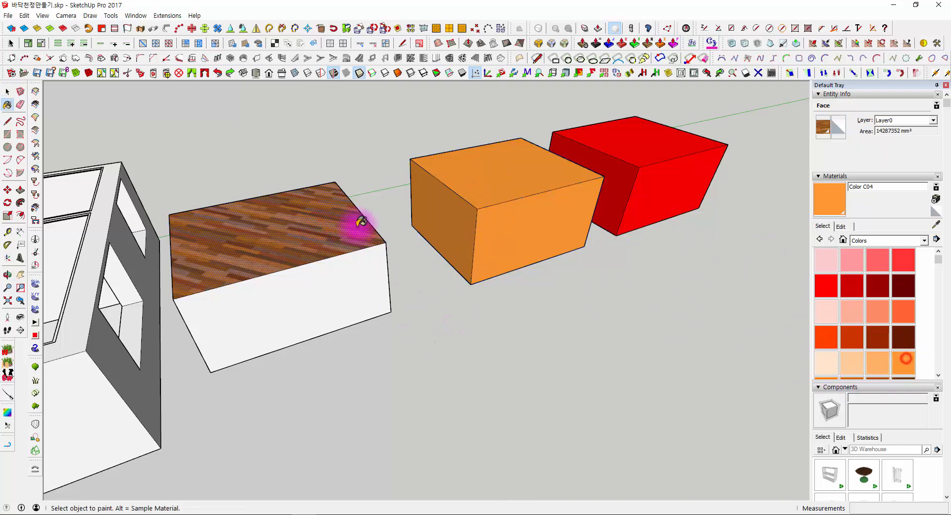
pyautogui.click(287, 213)
pyautogui.click(362, 145)
# - Select the loose box's orange top face, check which context commands it offers, and dismiss them
pyautogui.moveTo(441, 301); pyautogui.dragTo(401, 348, button='middle')
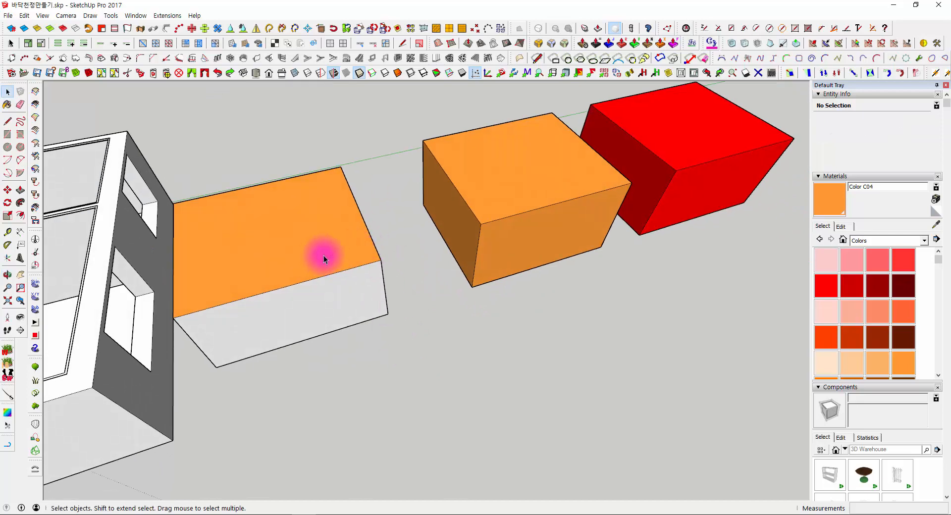
pyautogui.moveTo(323, 254); pyautogui.dragTo(409, 215, button='middle')
pyautogui.click(387, 191)
pyautogui.rightClick(353, 196)
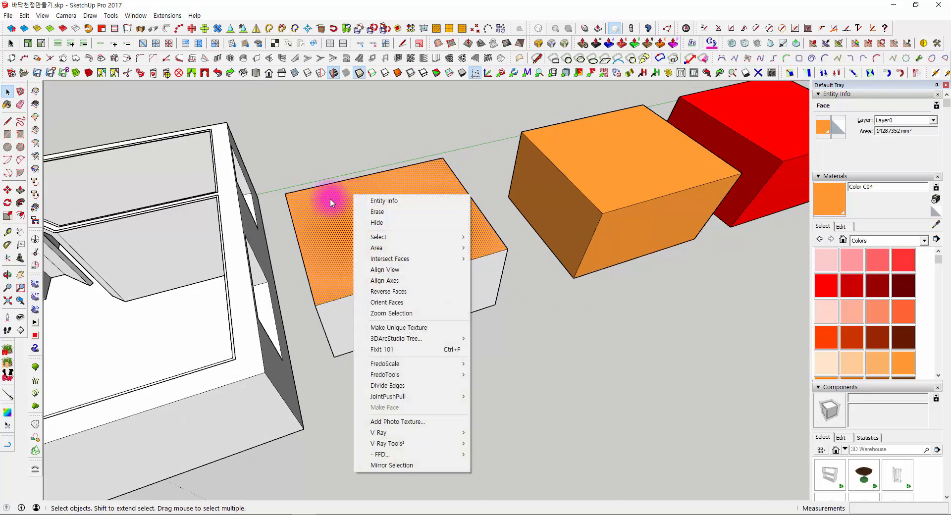
pyautogui.click(324, 121)
pyautogui.moveTo(324, 121); pyautogui.dragTo(468, 249, button='middle')
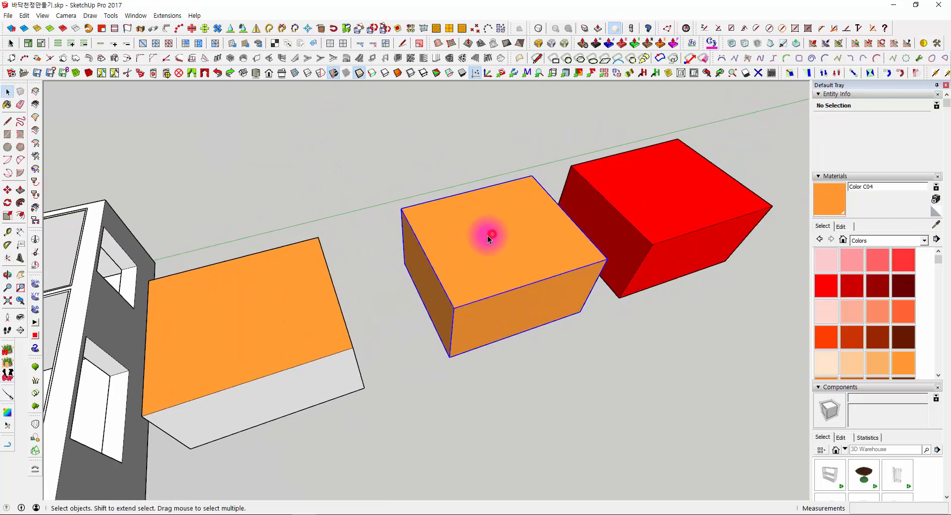
# - Paint the middle grouped box with Color A08, replace that with Color B05, and clear the selection
pyautogui.click(441, 276)
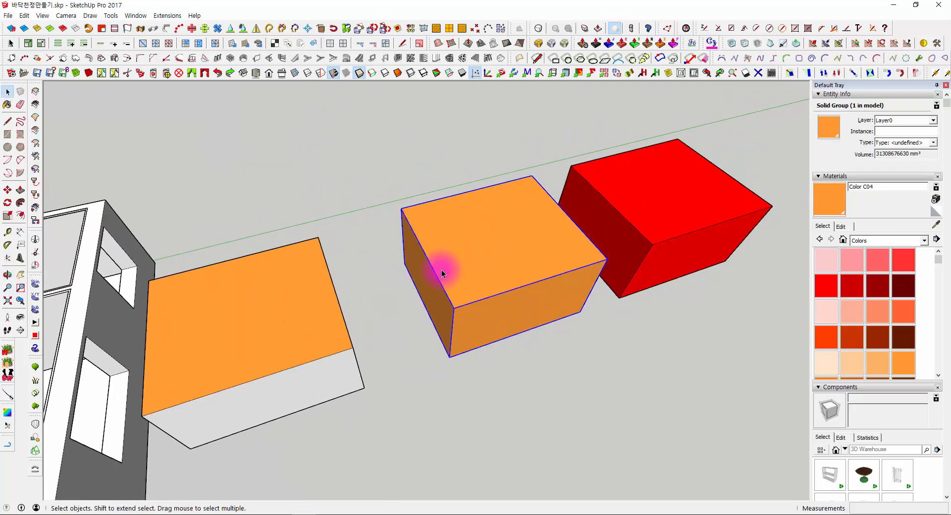
pyautogui.click(903, 292)
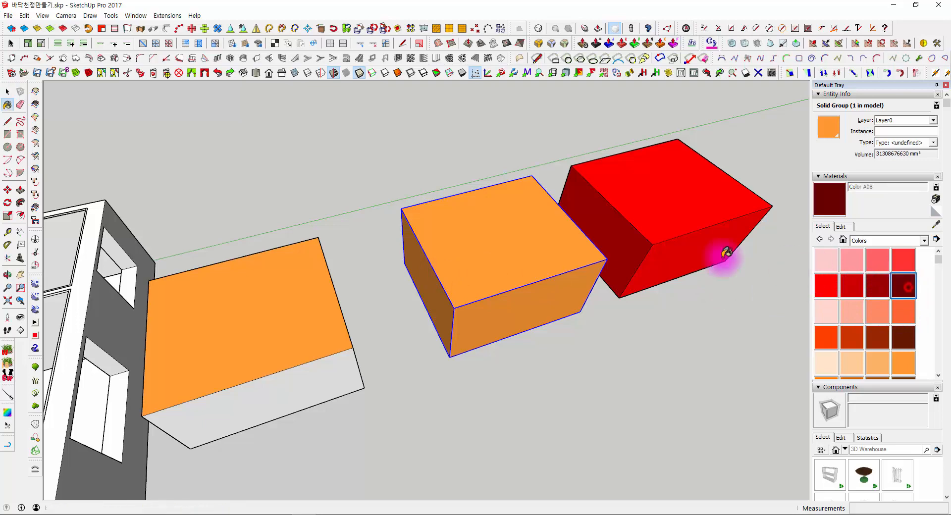
pyautogui.click(582, 285)
pyautogui.click(825, 341)
pyautogui.click(512, 264)
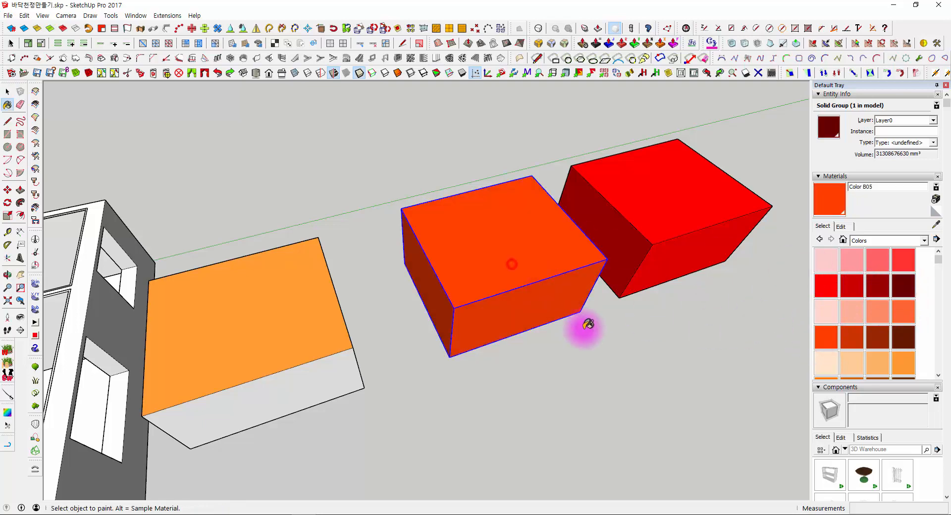
pyautogui.moveTo(584, 327); pyautogui.dragTo(639, 246, button='middle')
pyautogui.press('space')
pyautogui.click(647, 349)
# - Inspect the loose box's top face, open the middle group to check its top face, and close the group
pyautogui.click(265, 307)
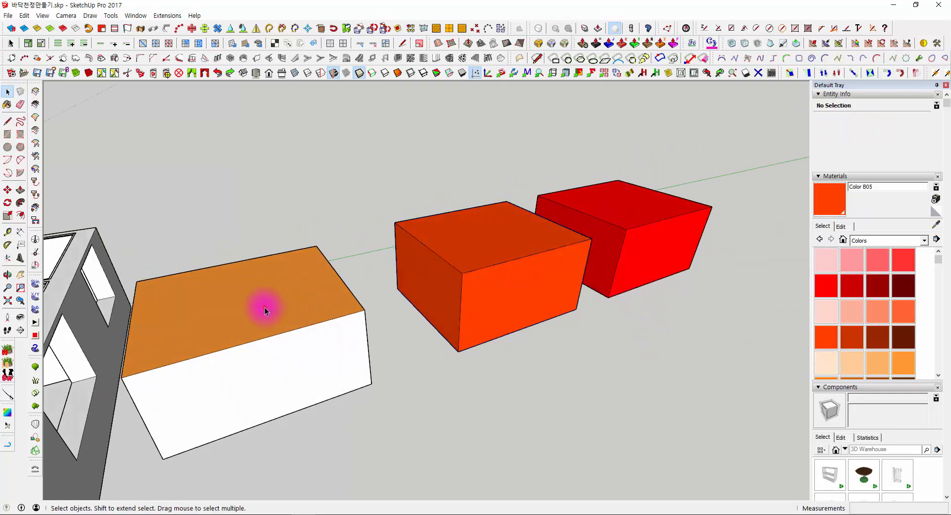
pyautogui.moveTo(367, 314); pyautogui.dragTo(599, 243, button='middle')
pyautogui.doubleClick(572, 193)
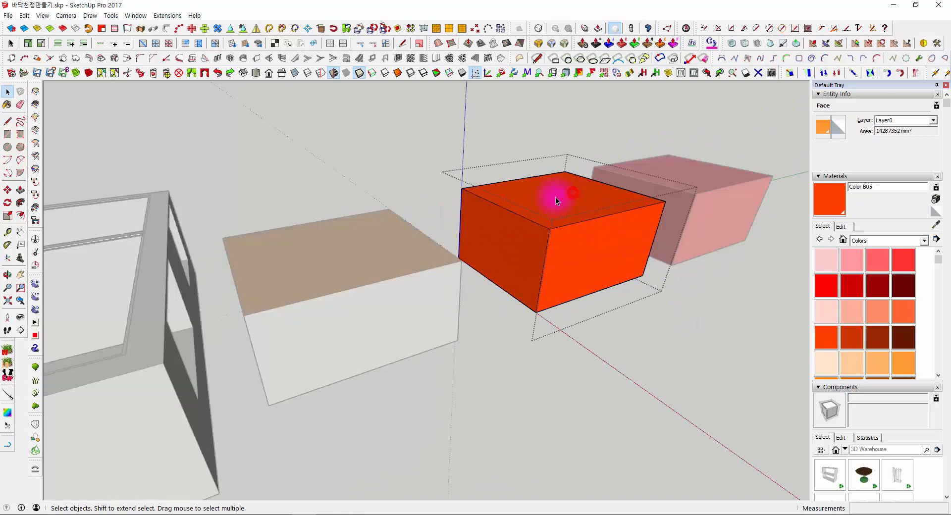
pyautogui.click(539, 200)
pyautogui.doubleClick(342, 285)
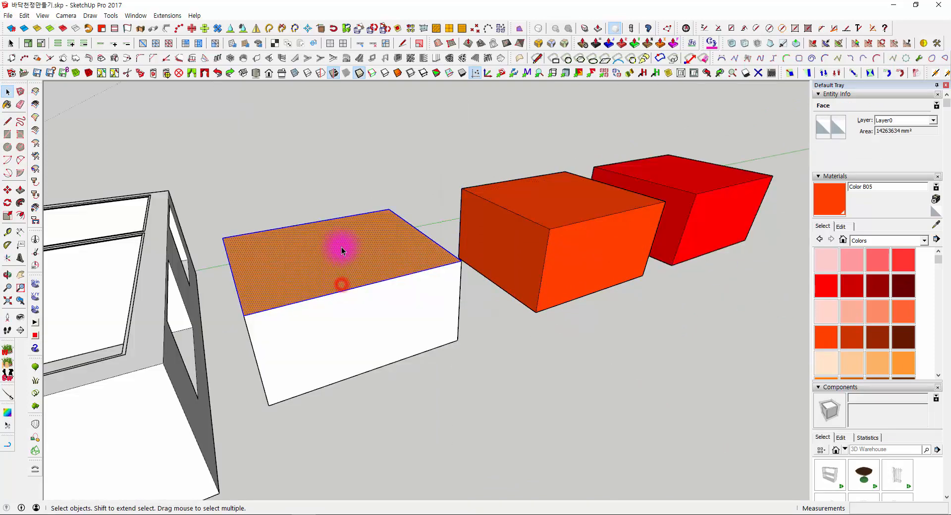
# - Repaint the loose box's top face with Color B05
pyautogui.click(368, 241)
pyautogui.click(825, 335)
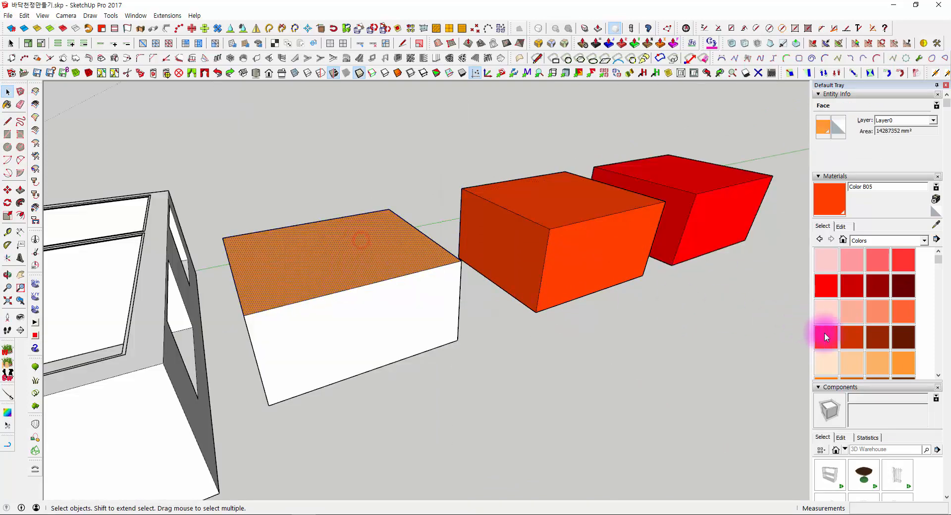
pyautogui.click(348, 261)
pyautogui.press('space')
pyautogui.moveTo(527, 222)
pyautogui.mouseDown(button='middle')
pyautogui.moveTo(525, 323)
pyautogui.moveTo(631, 314)
pyautogui.moveTo(572, 316)
pyautogui.moveTo(531, 281)
pyautogui.mouseUp(button='middle')
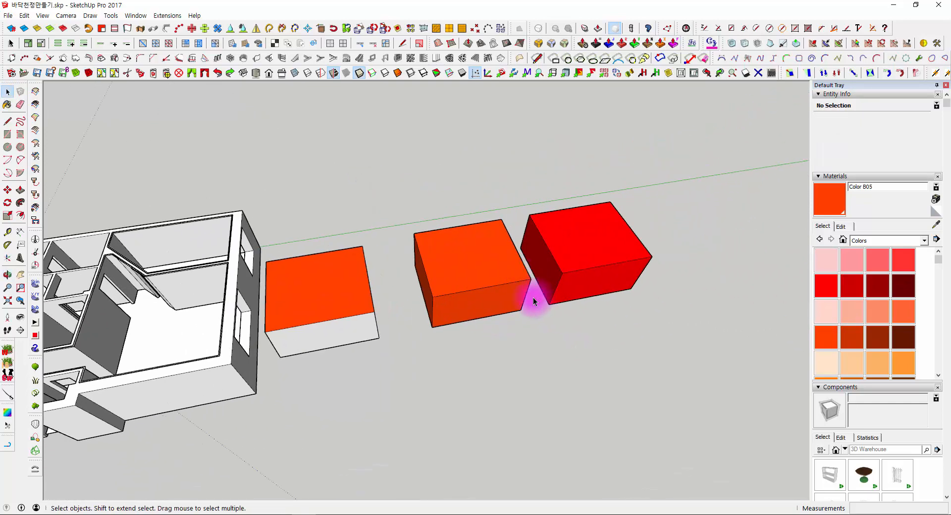
# - Select all of the loose box and compare its painted faces with the two grouped boxes from several angles
pyautogui.moveTo(298, 285); pyautogui.dragTo(285, 222, button='middle')
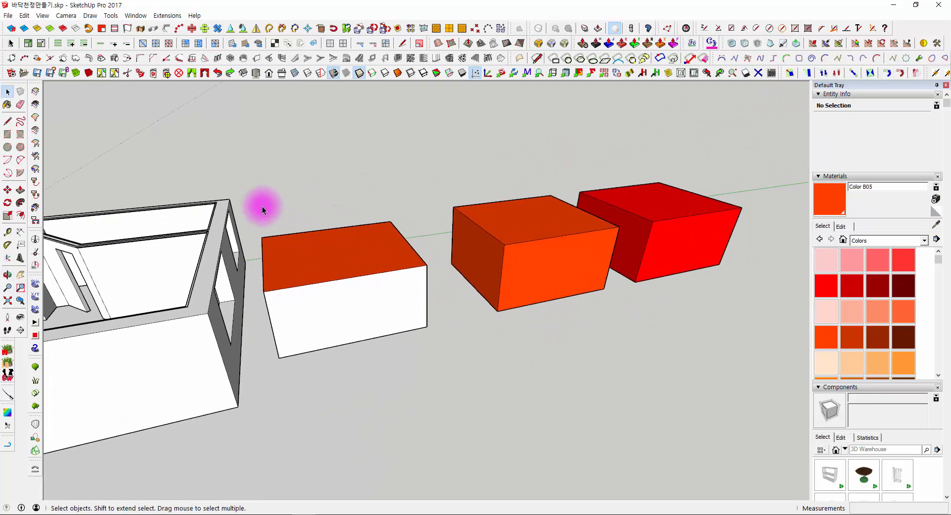
pyautogui.moveTo(424, 344); pyautogui.dragTo(426, 346)
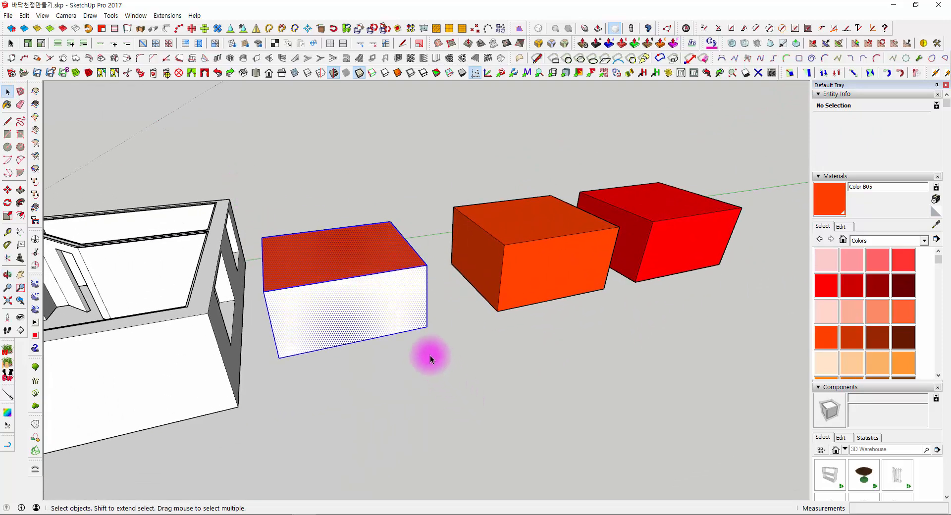
pyautogui.moveTo(432, 357); pyautogui.dragTo(368, 326, button='middle')
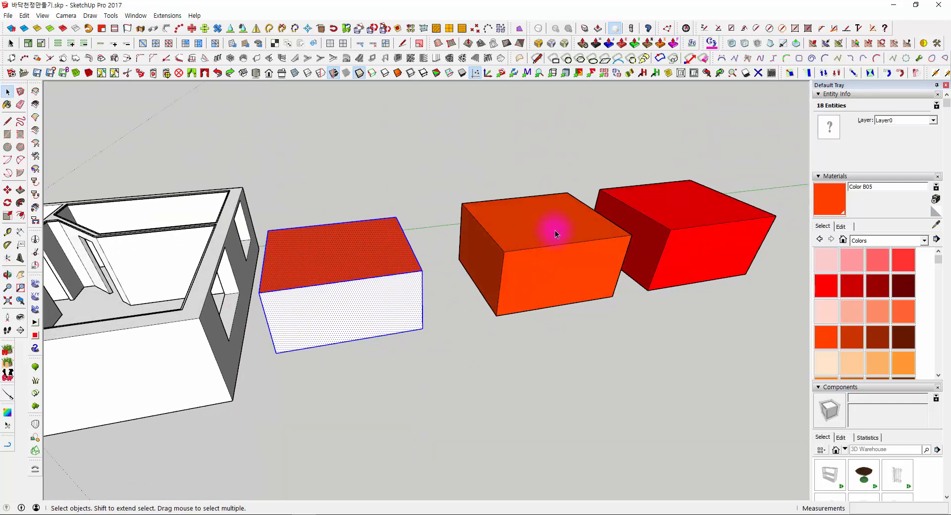
pyautogui.moveTo(552, 229); pyautogui.dragTo(369, 258, button='middle')
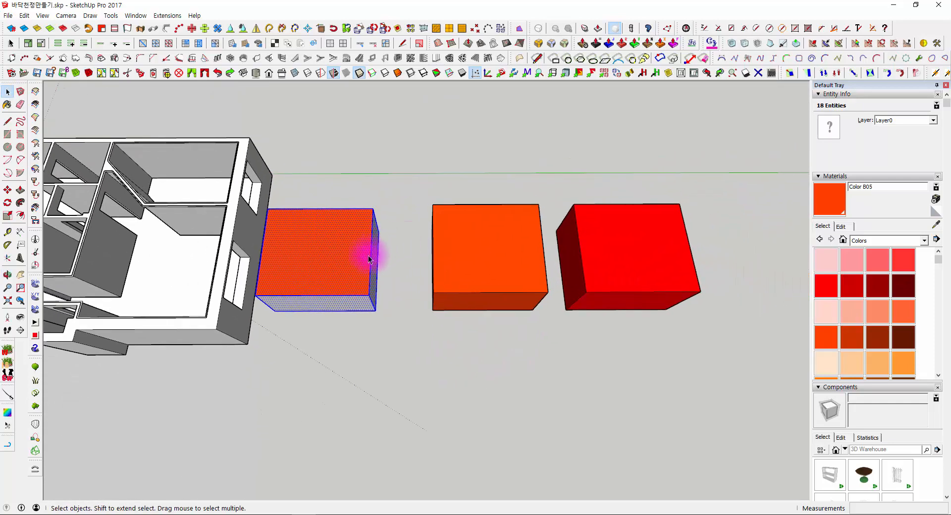
pyautogui.moveTo(329, 286); pyautogui.dragTo(371, 251, button='middle')
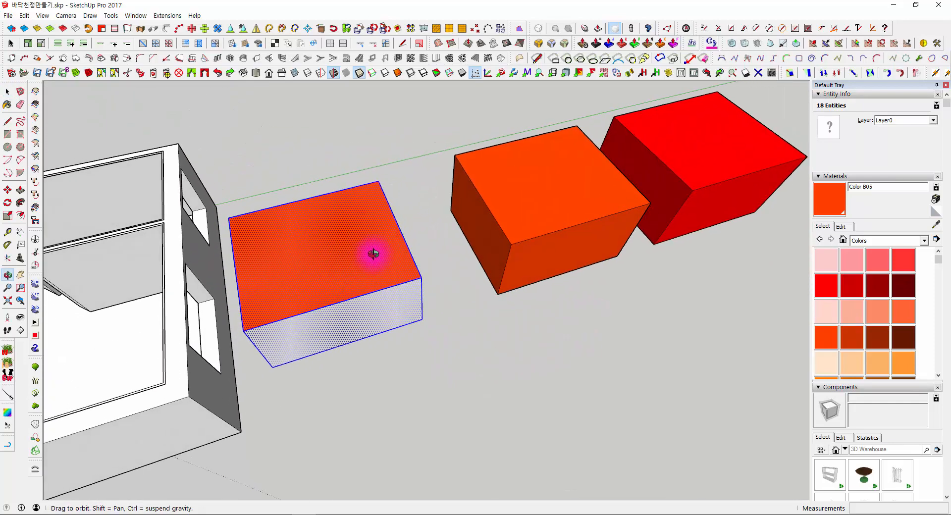
pyautogui.moveTo(463, 319); pyautogui.dragTo(439, 352, button='middle')
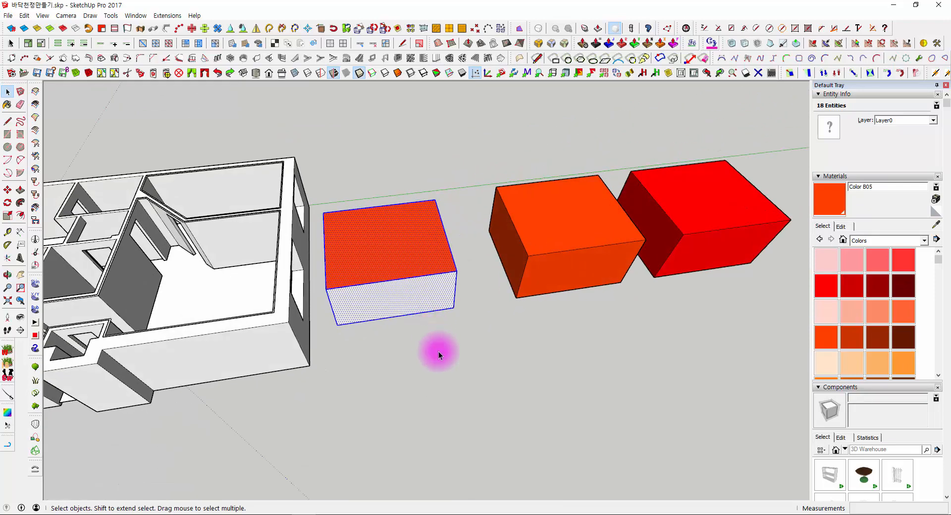
# - Switch the material library to Wood and paint the loose box's top face with Wood Floor Dark
pyautogui.click(440, 354)
pyautogui.scroll(-3, 850, 303)
pyautogui.click(869, 240)
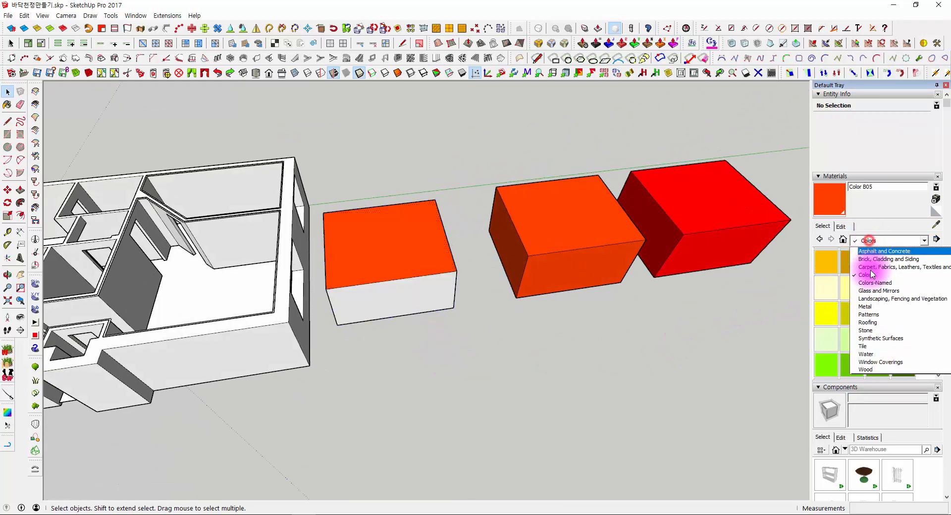
pyautogui.click(871, 370)
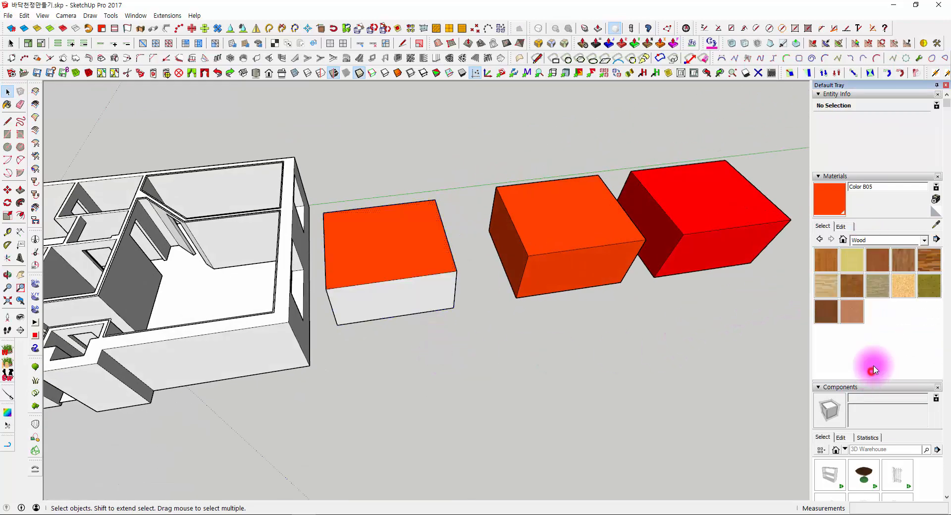
pyautogui.click(925, 264)
pyautogui.click(399, 240)
pyautogui.scroll(4, 396, 240)
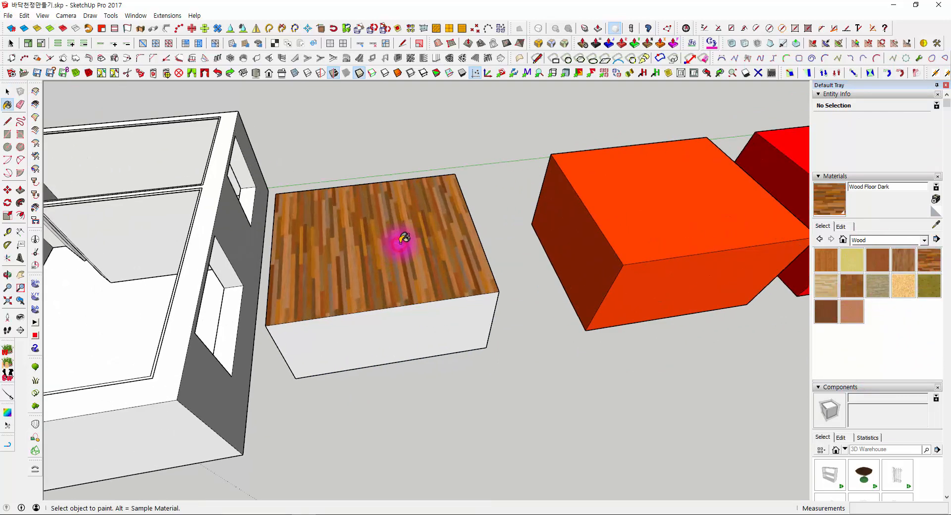
# - Start positioning the wood texture on the loose box's top face and shift it with the red pin
pyautogui.rightClick(356, 198)
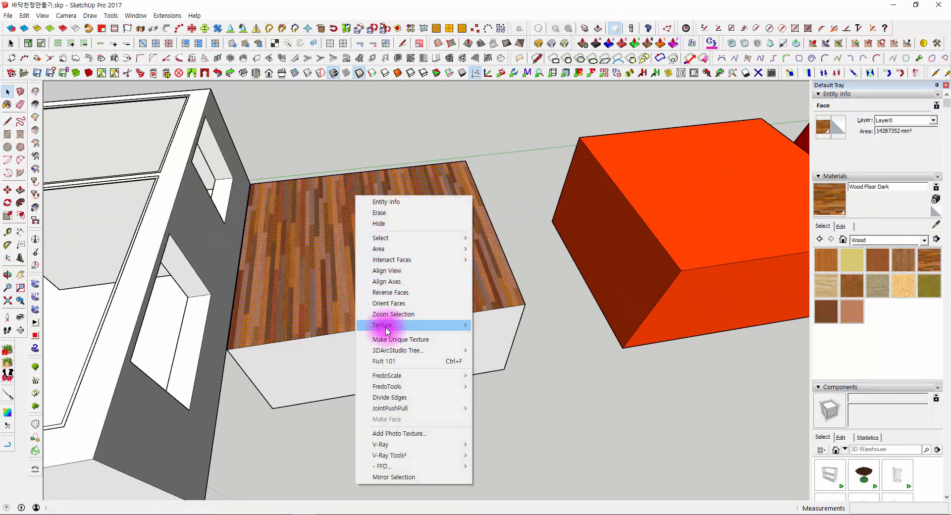
pyautogui.moveTo(387, 325)
pyautogui.click(329, 325)
pyautogui.scroll(5, 318, 298)
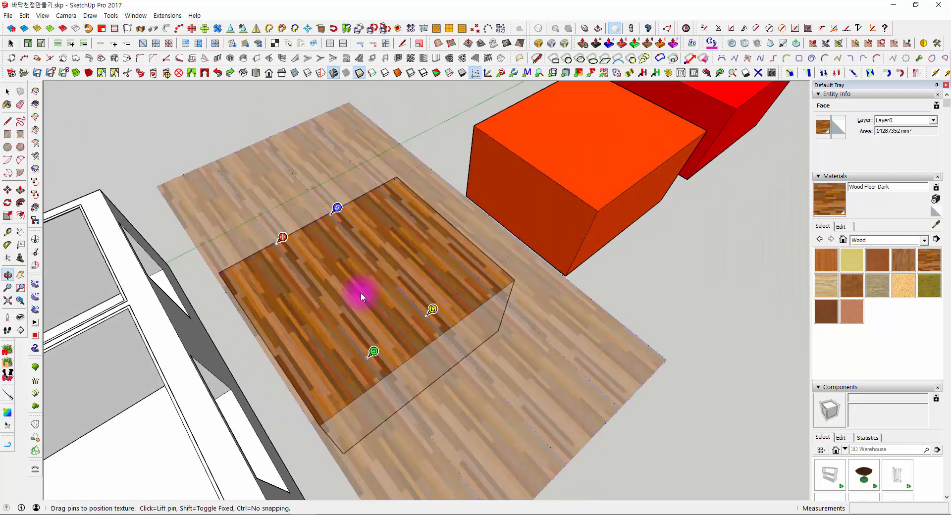
pyautogui.moveTo(283, 239); pyautogui.dragTo(322, 291)
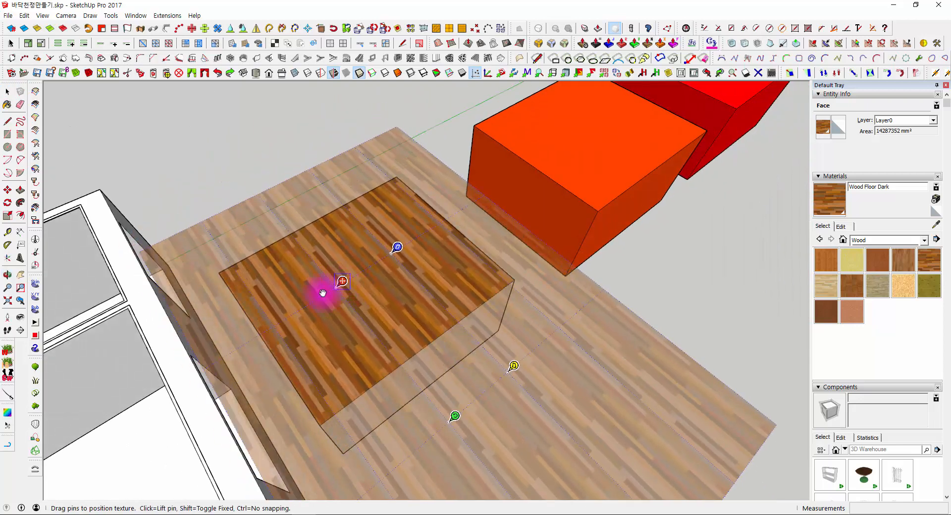
pyautogui.moveTo(322, 291); pyautogui.dragTo(429, 311, button='middle')
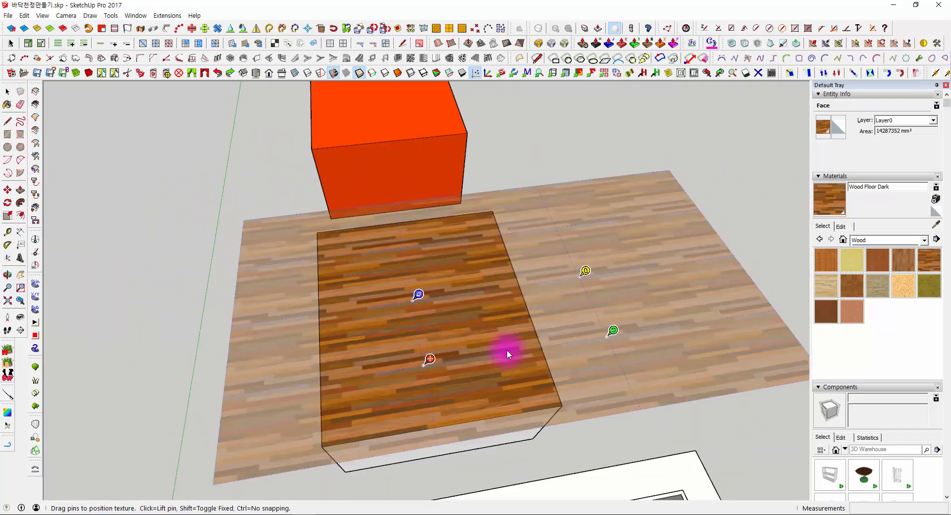
# - Adjust the wood texture's rotation, scale and distortion with the green and yellow pins and apply the new position
pyautogui.moveTo(613, 331); pyautogui.dragTo(482, 219)
pyautogui.moveTo(580, 267); pyautogui.dragTo(468, 223, button='middle')
pyautogui.scroll(-2, 333, 248)
pyautogui.press('Return')
pyautogui.click(310, 156)
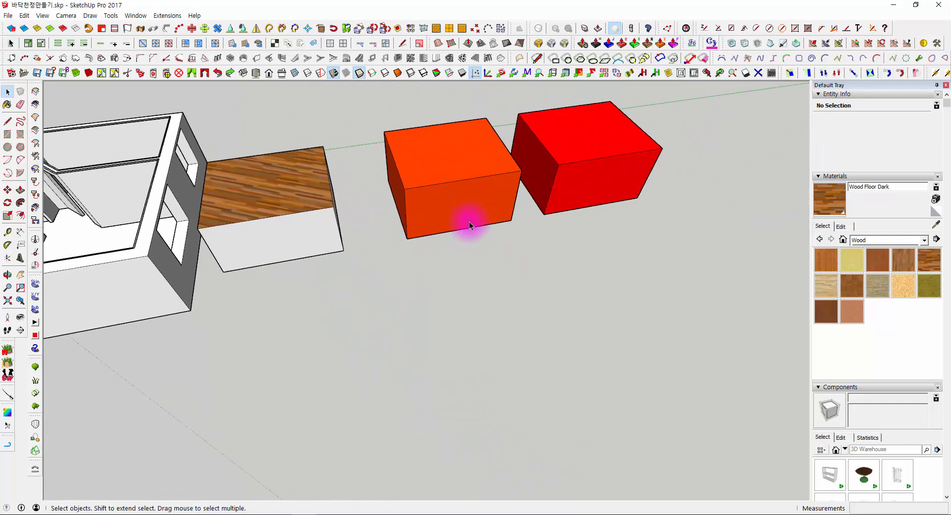
# - Draw a rectangle on the ground in front of the grouped boxes and extrude it up into a thin slab
pyautogui.click(474, 204)
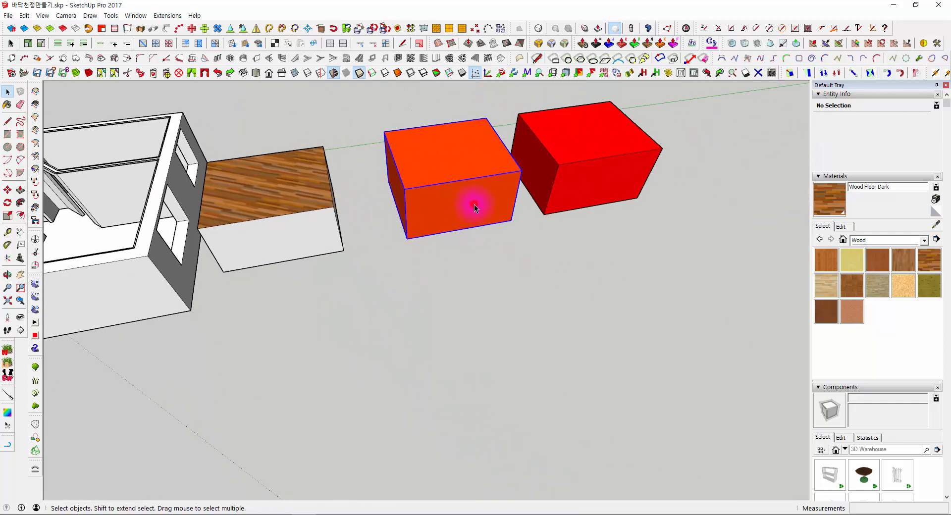
pyautogui.click(7, 135)
pyautogui.click(391, 297)
pyautogui.click(546, 356)
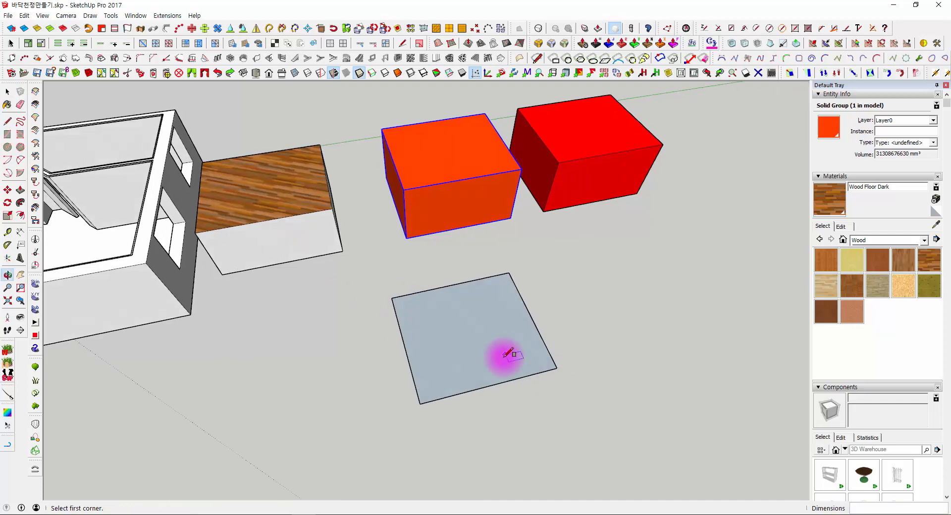
pyautogui.press('p')
pyautogui.scroll(3, 486, 347)
pyautogui.click(463, 334)
pyautogui.press('space')
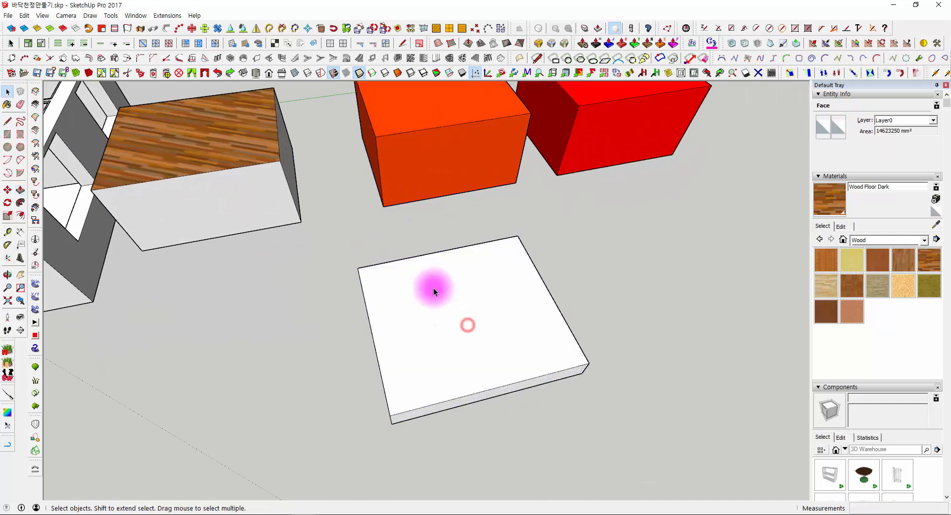
# - Select the entire thin slab in front of the grouped boxes and make it a group
pyautogui.click(433, 287)
pyautogui.rightClick(427, 281)
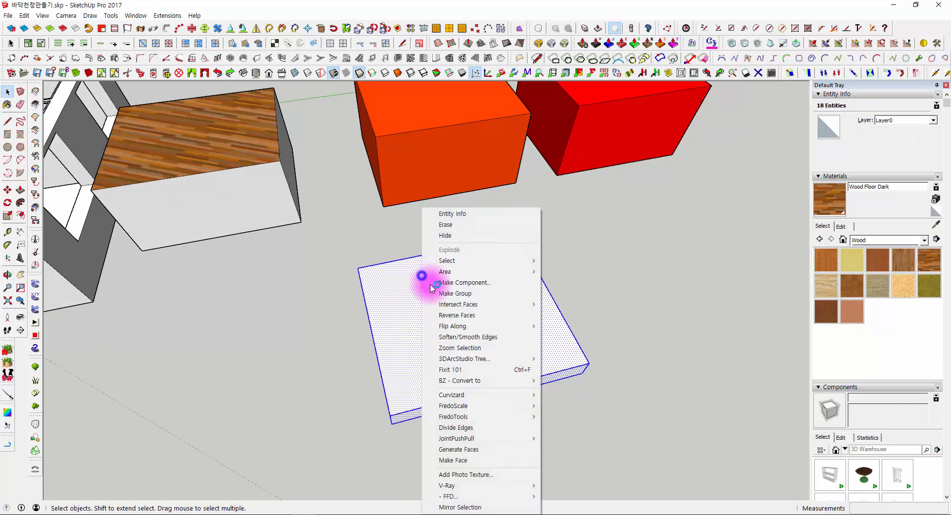
pyautogui.click(453, 295)
pyautogui.moveTo(450, 371); pyautogui.dragTo(662, 235, button='middle')
pyautogui.hotkey('ctrl', 'g')
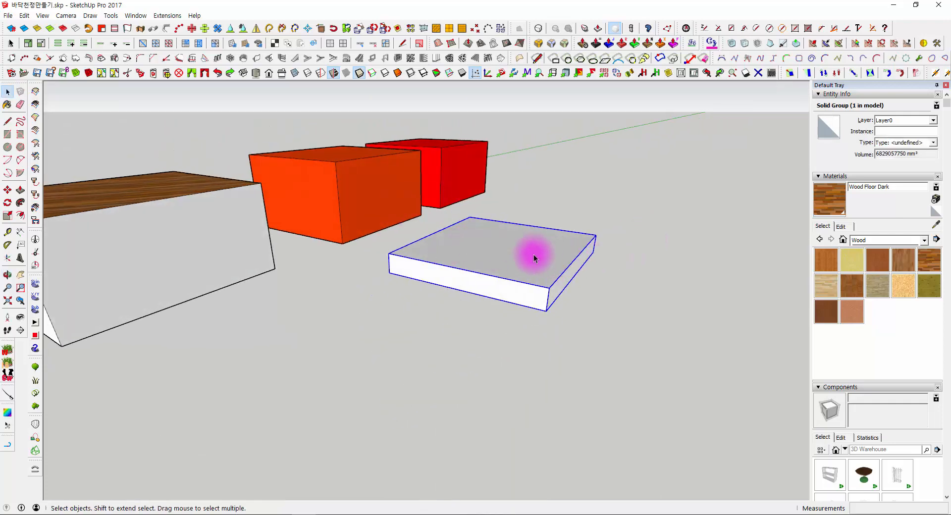
pyautogui.moveTo(551, 253); pyautogui.dragTo(520, 291, button='middle')
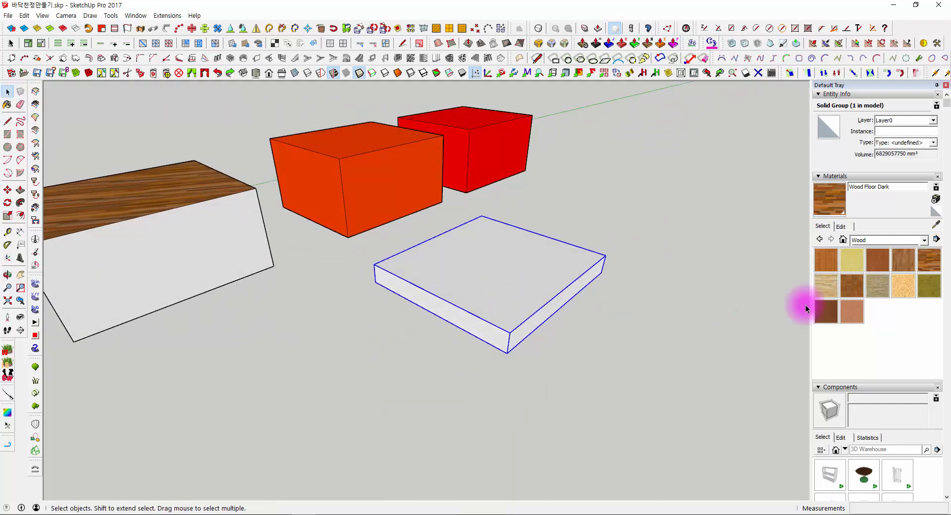
# - Open the slab group and copy the whole slab about 5500 mm to one side within the group
pyautogui.moveTo(674, 283); pyautogui.dragTo(443, 328, button='middle')
pyautogui.doubleClick(436, 295)
pyautogui.press('m')
pyautogui.press('ctrl')
pyautogui.click(454, 385)
pyautogui.click(635, 423)
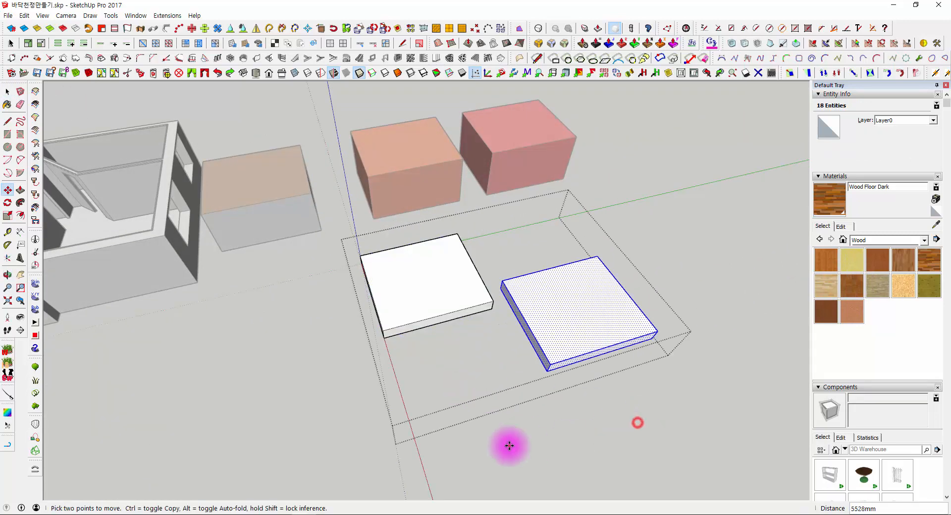
# - Make two more copies of the slab inside the group to get four separate slabs, and close the group
pyautogui.press('ctrl')
pyautogui.click(510, 446)
pyautogui.click(739, 293)
pyautogui.keyDown('shift'); pyautogui.moveTo(740, 385); pyautogui.dragTo(590, 248, button='middle'); pyautogui.keyUp('shift')
pyautogui.press('ctrl')
pyautogui.click(590, 248)
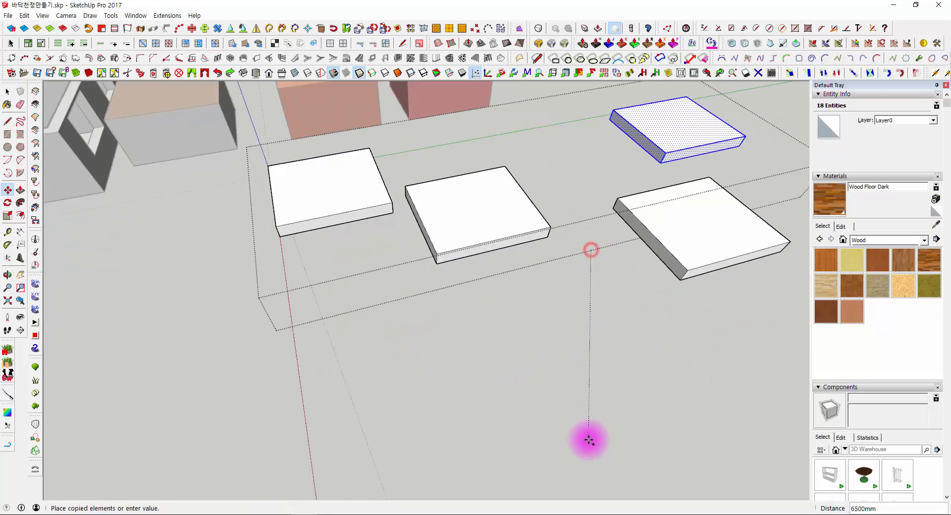
pyautogui.click(588, 443)
pyautogui.moveTo(626, 332); pyautogui.dragTo(714, 308, button='middle')
pyautogui.press('space')
pyautogui.click(716, 309)
# - Paint the whole slab group with Wood Floor Dark and repaint it with Wood OSB
pyautogui.keyDown('shift'); pyautogui.moveTo(496, 210); pyautogui.dragTo(500, 260, button='middle'); pyautogui.keyUp('shift')
pyautogui.click(502, 263)
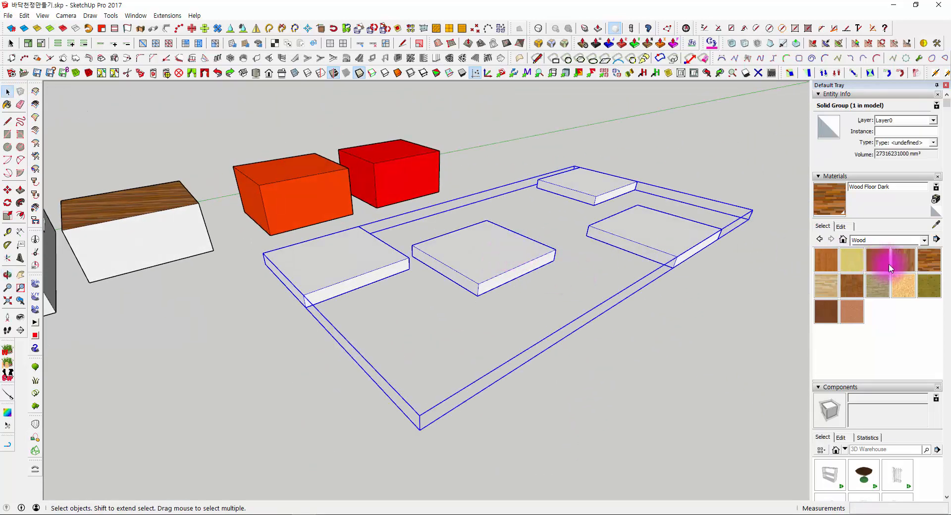
pyautogui.click(926, 264)
pyautogui.click(691, 217)
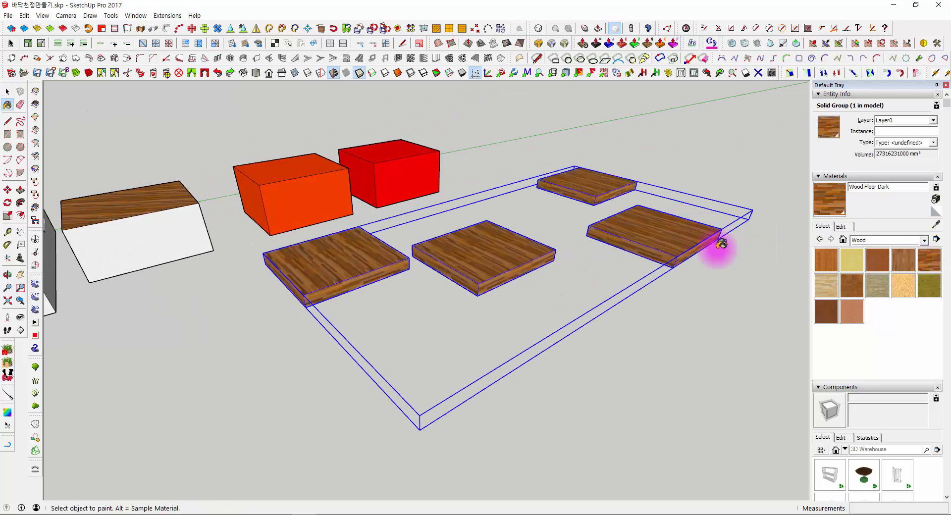
pyautogui.click(904, 286)
pyautogui.click(593, 198)
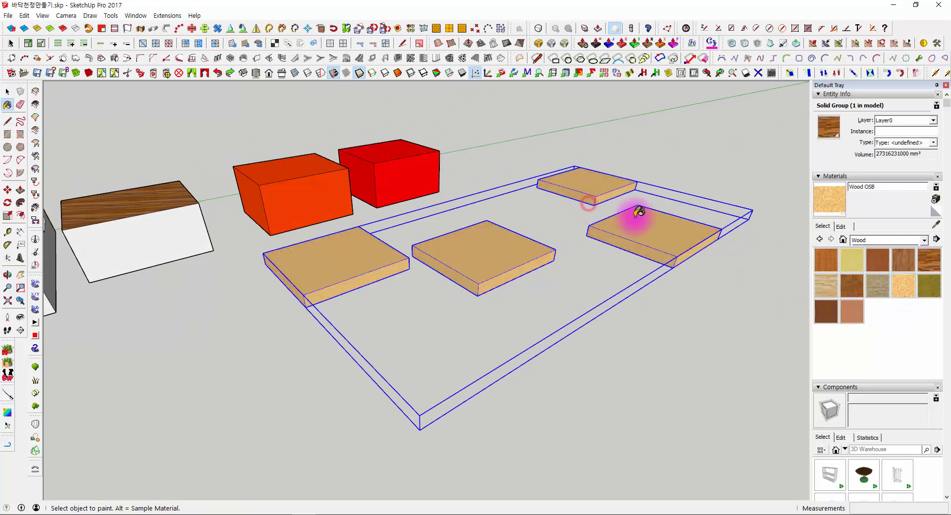
# - Paint the whole slab group with Wood Floor Light and clear the selection
pyautogui.moveTo(630, 213); pyautogui.dragTo(788, 310, button='middle')
pyautogui.click(827, 291)
pyautogui.click(667, 259)
pyautogui.moveTo(667, 259); pyautogui.dragTo(604, 448, button='middle')
pyautogui.press('space')
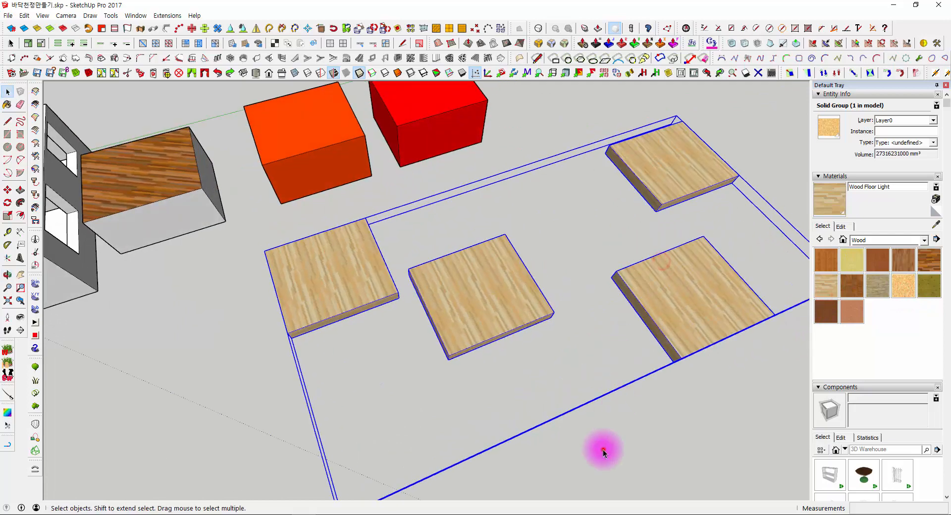
pyautogui.click(603, 449)
# - Select all the geometry inside the slab group, paint it with Wood Floor Dark, and close the group
pyautogui.click(516, 308)
pyautogui.scroll(-3, 516, 312)
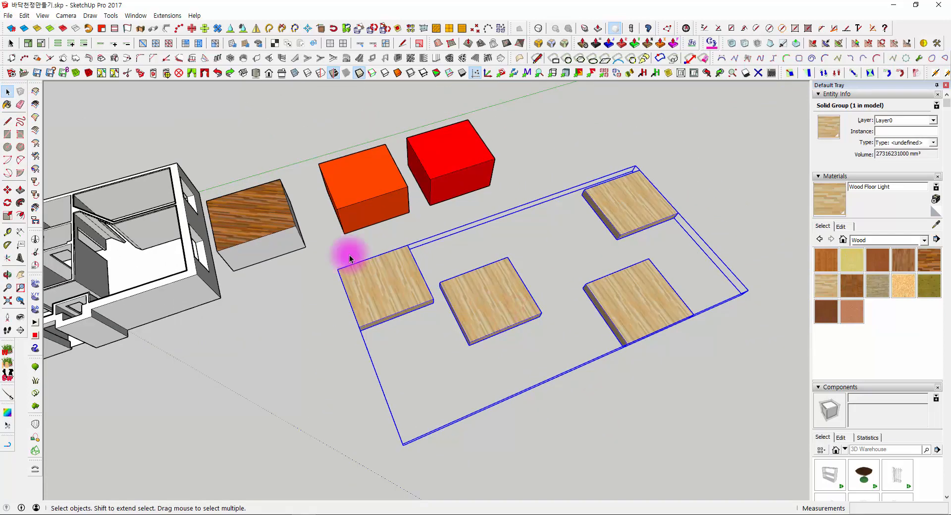
pyautogui.moveTo(331, 249); pyautogui.dragTo(609, 214, button='middle')
pyautogui.doubleClick(510, 273)
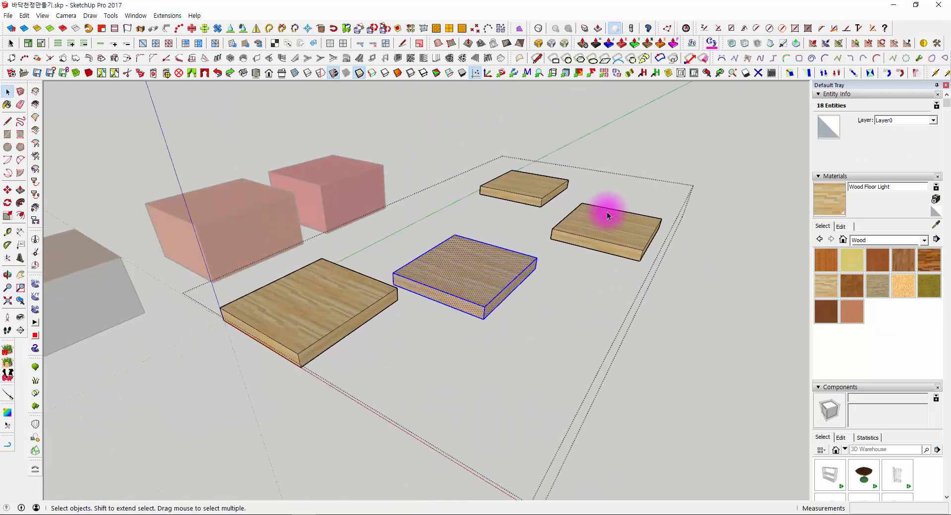
pyautogui.moveTo(509, 312); pyautogui.dragTo(451, 293, button='middle')
pyautogui.click(593, 400)
pyautogui.doubleClick(488, 267)
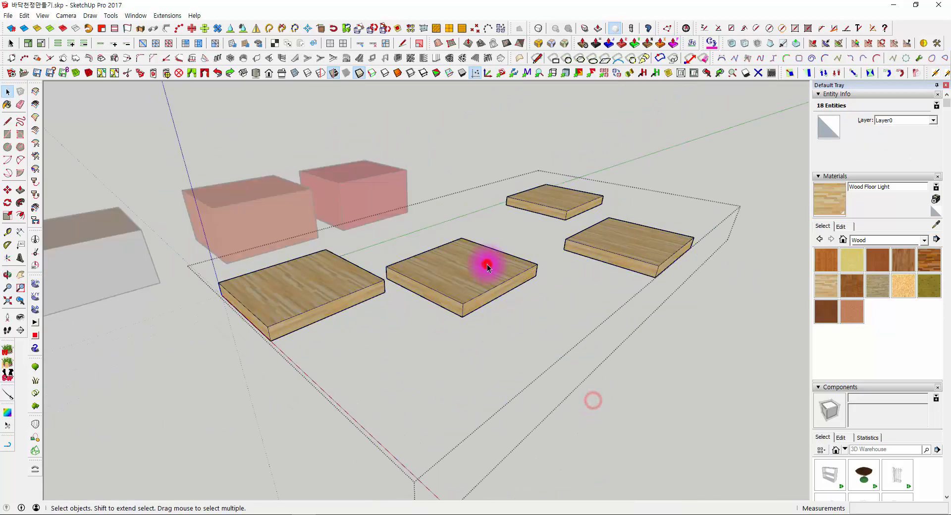
pyautogui.hotkey('ctrl', 'a')
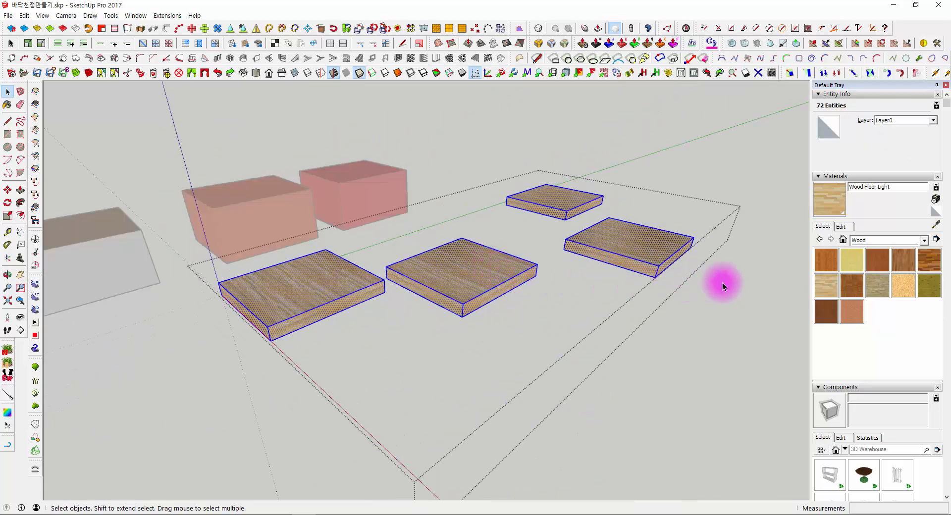
pyautogui.click(929, 261)
pyautogui.click(628, 247)
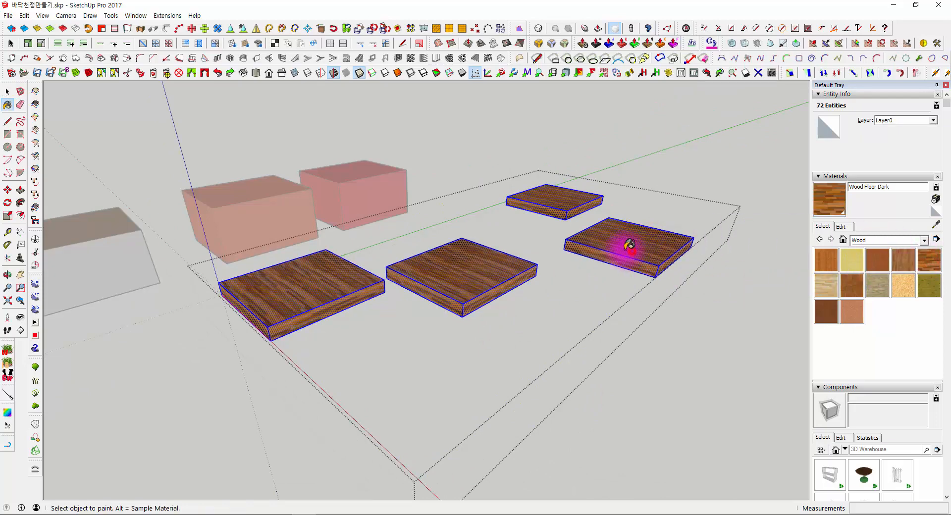
pyautogui.moveTo(627, 248); pyautogui.dragTo(570, 334, button='middle')
pyautogui.press('space')
pyautogui.click(563, 342)
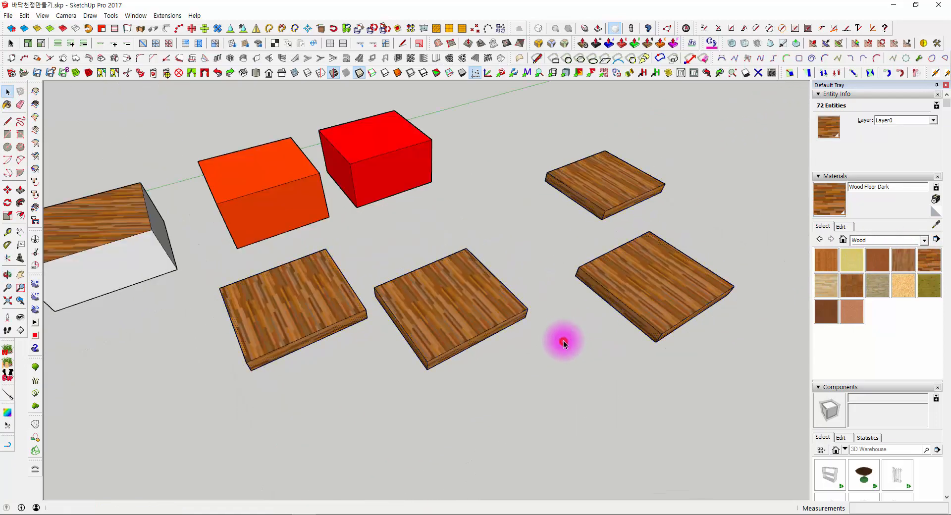
# - Compare the material assigned to the slab group with the material on the faces inside it
pyautogui.scroll(-3, 563, 342)
pyautogui.click(499, 308)
pyautogui.moveTo(499, 308); pyautogui.dragTo(437, 331, button='middle')
pyautogui.moveTo(131, 211); pyautogui.dragTo(365, 221, button='middle')
pyautogui.scroll(5, 452, 289)
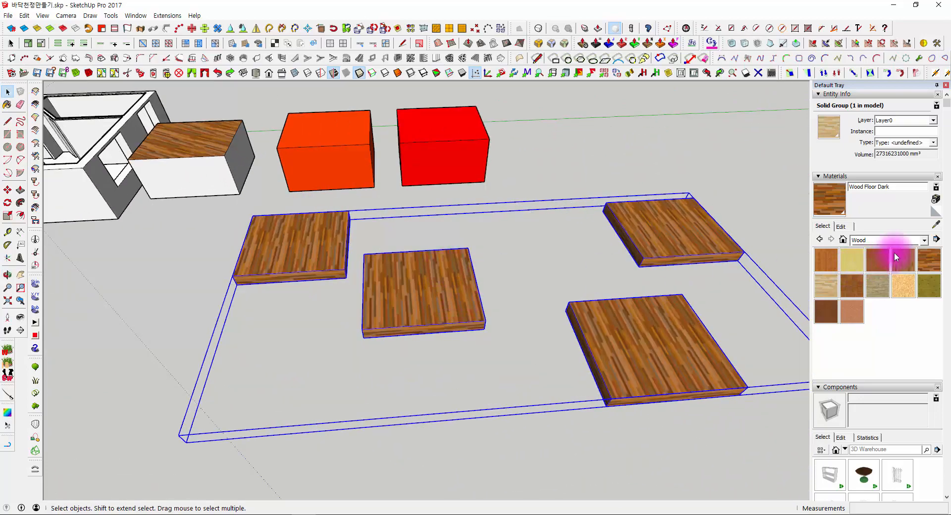
pyautogui.click(497, 184)
pyautogui.moveTo(544, 295); pyautogui.dragTo(403, 254, button='middle')
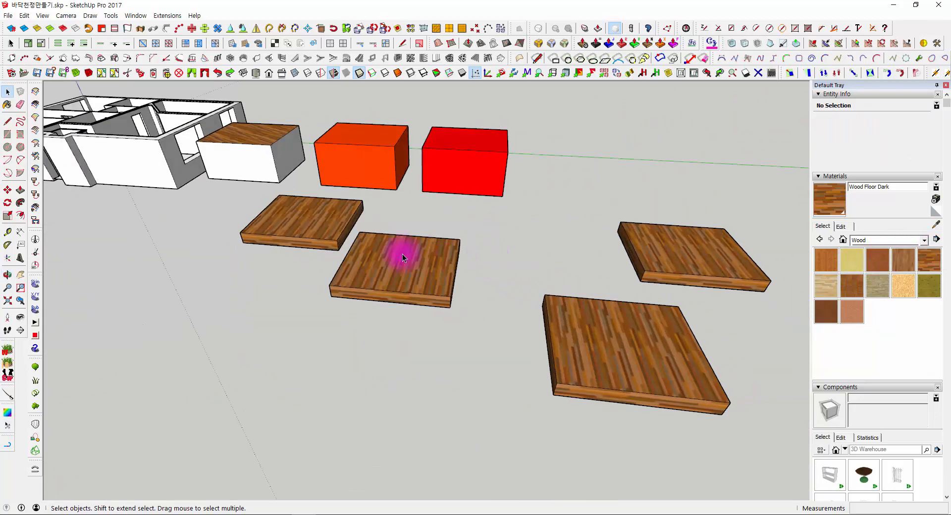
pyautogui.doubleClick(397, 256)
pyautogui.hotkey('ctrl', 'a')
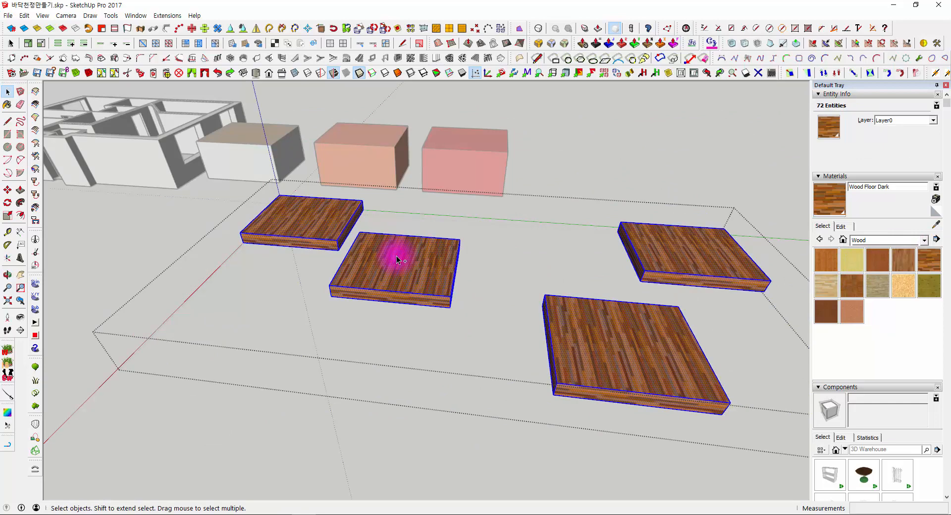
pyautogui.click(488, 246)
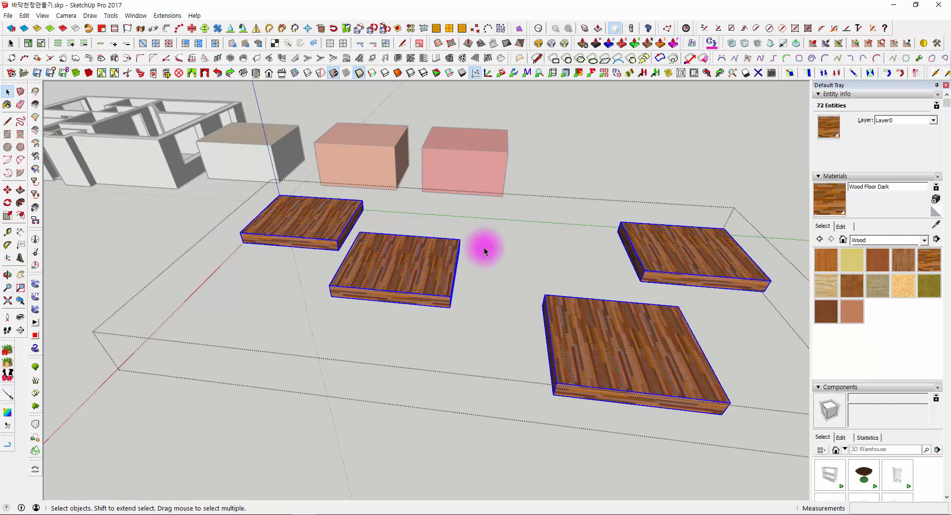
pyautogui.click(421, 257)
pyautogui.moveTo(414, 258); pyautogui.dragTo(602, 260, button='middle')
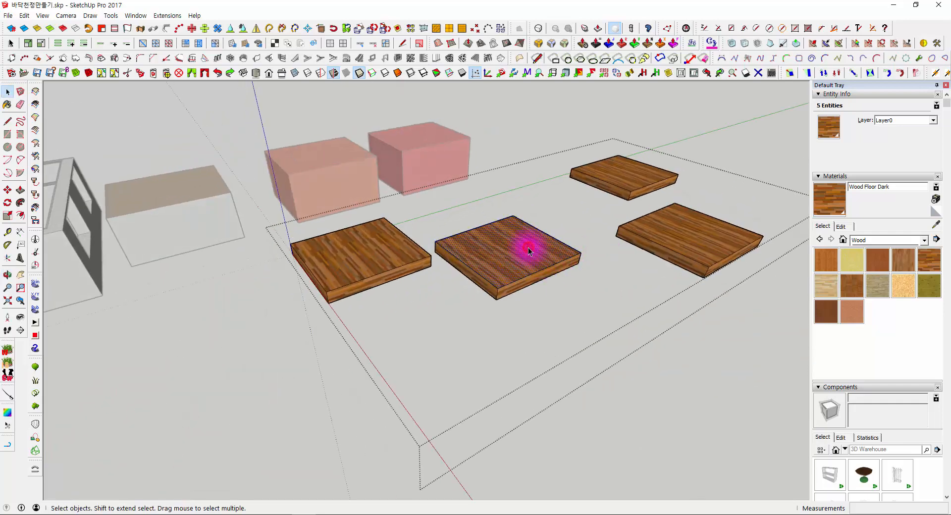
# - Turn two of the slabs inside the slab group into separate nested groups and close the outer group
pyautogui.click(578, 323)
pyautogui.moveTo(578, 323); pyautogui.dragTo(497, 244, button='middle')
pyautogui.click(497, 244)
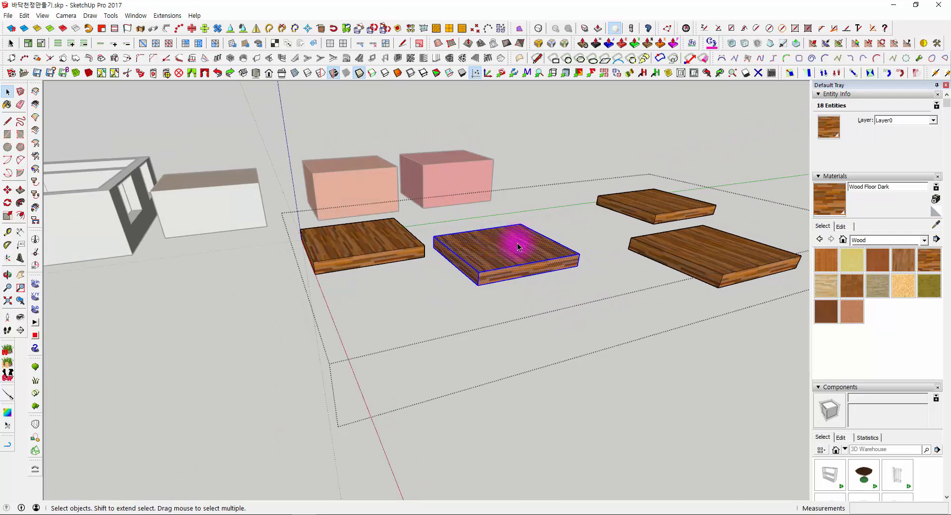
pyautogui.rightClick(519, 243)
pyautogui.click(569, 291)
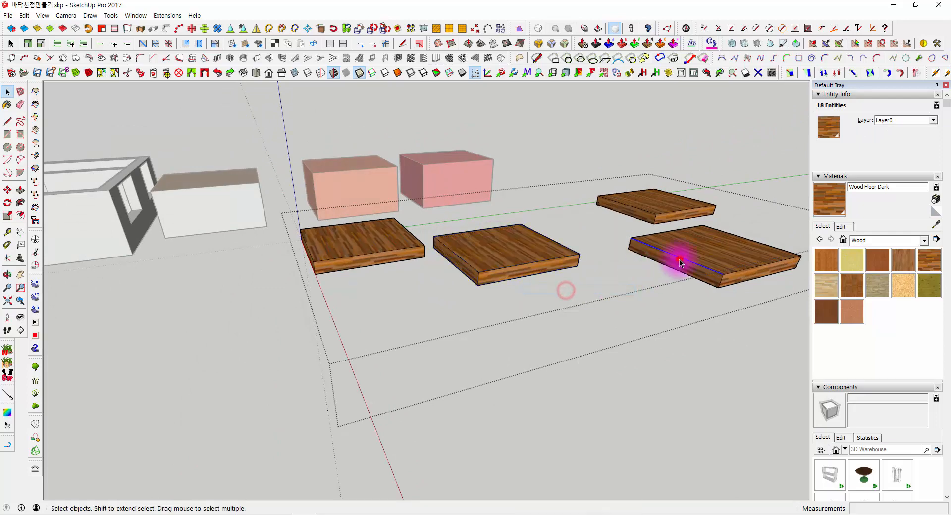
pyautogui.rightClick(671, 252)
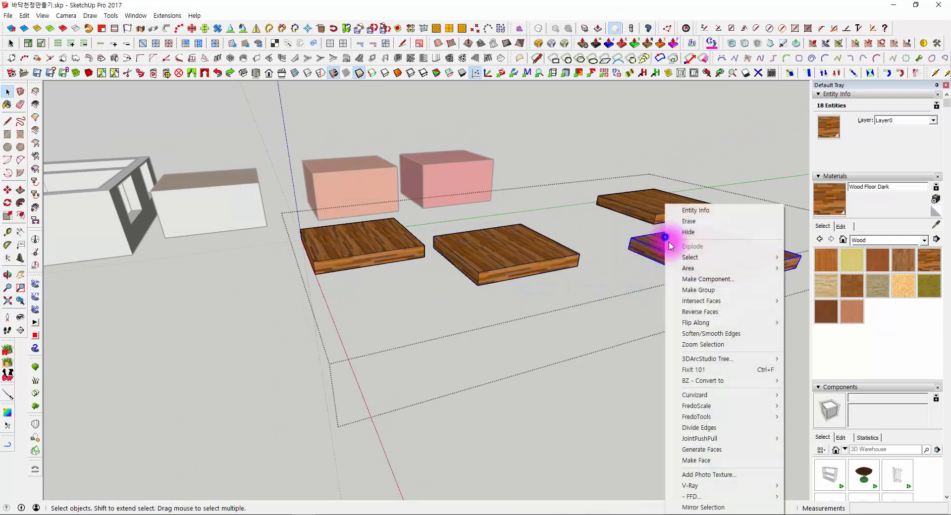
pyautogui.click(696, 291)
pyautogui.moveTo(593, 141); pyautogui.dragTo(635, 329, button='middle')
pyautogui.click(691, 308)
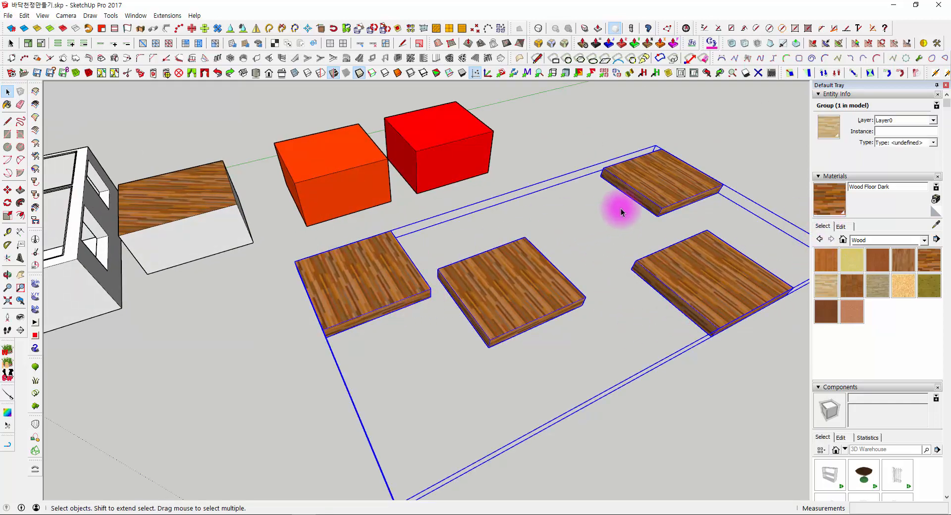
# - Open the nested slab groups one after the other to examine the materials on the groups and their faces
pyautogui.doubleClick(686, 264)
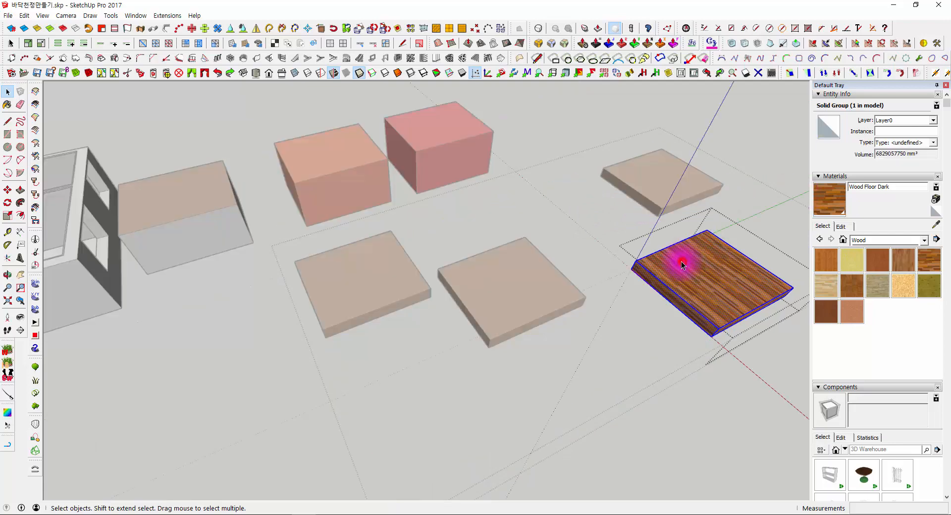
pyautogui.click(682, 260)
pyautogui.doubleClick(498, 274)
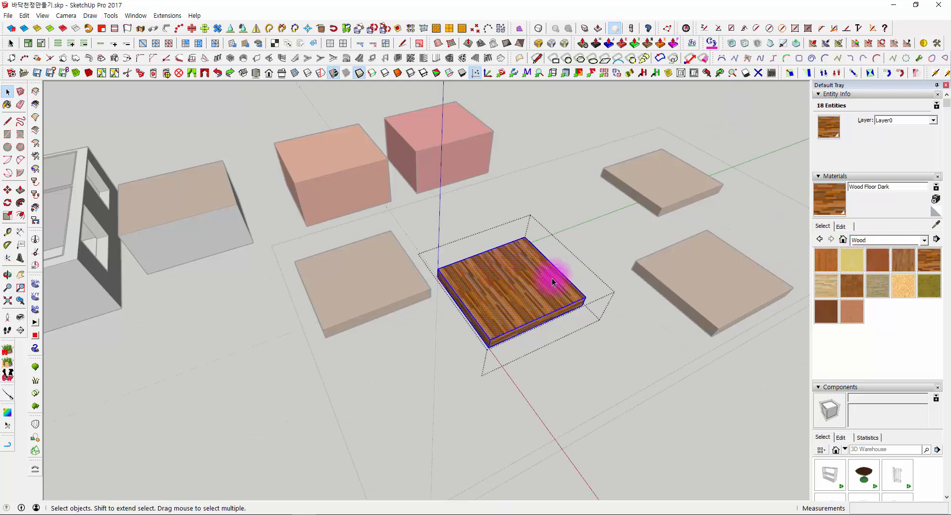
pyautogui.click(574, 138)
pyautogui.click(573, 139)
pyautogui.click(460, 274)
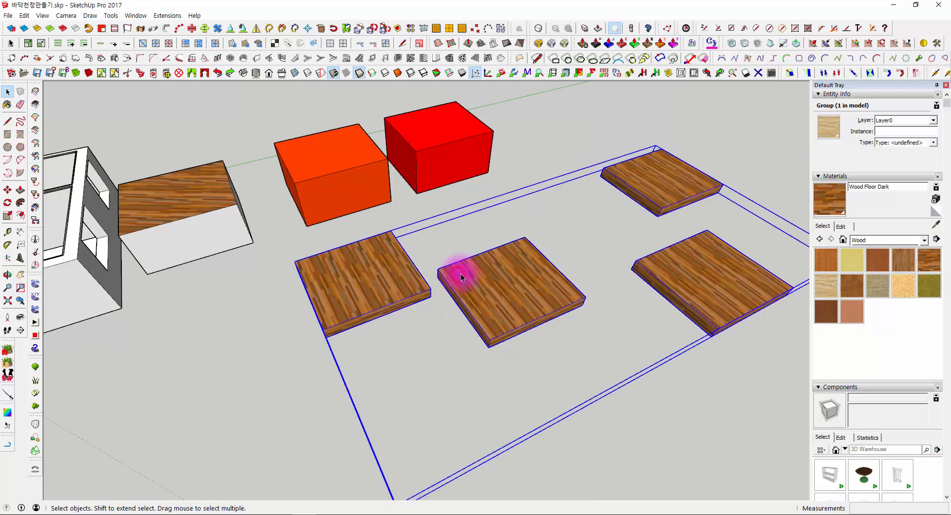
# - Delete the group containing the four slabs
pyautogui.moveTo(461, 276); pyautogui.dragTo(427, 232, button='middle')
pyautogui.scroll(-3, 475, 265)
pyautogui.press('Delete')
# - Copy the orange grouped box onto the empty ground in front of the two grouped boxes
pyautogui.scroll(2, 383, 203)
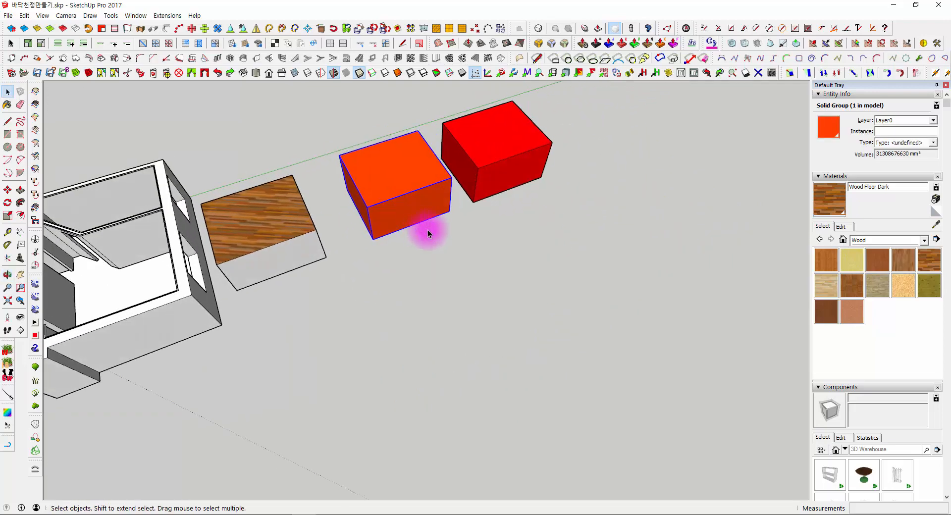
pyautogui.press('m')
pyautogui.press('ctrl')
pyautogui.click(458, 229)
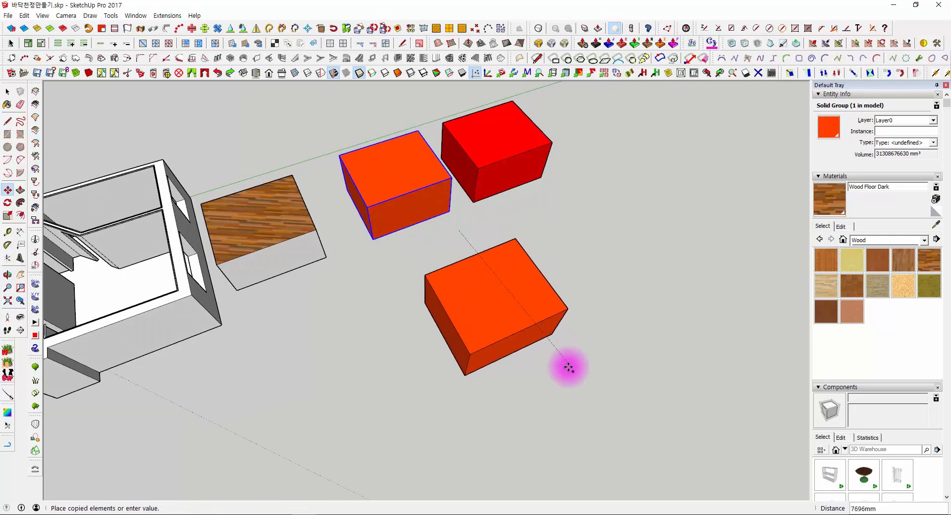
pyautogui.click(555, 380)
pyautogui.press('space')
# - Open the copied orange box group, check the material on its top face, and close the group
pyautogui.doubleClick(492, 308)
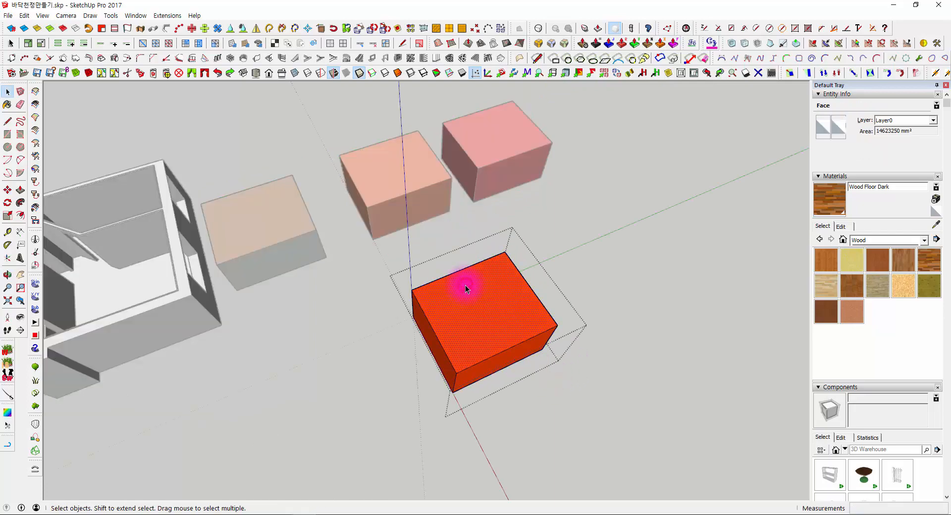
pyautogui.moveTo(462, 290); pyautogui.dragTo(618, 204, button='middle')
pyautogui.scroll(1, 503, 249)
pyautogui.click(620, 203)
pyautogui.moveTo(352, 276); pyautogui.dragTo(447, 297, button='middle')
# - Make another copy of the front orange box and place it just in front of that box
pyautogui.click(503, 246)
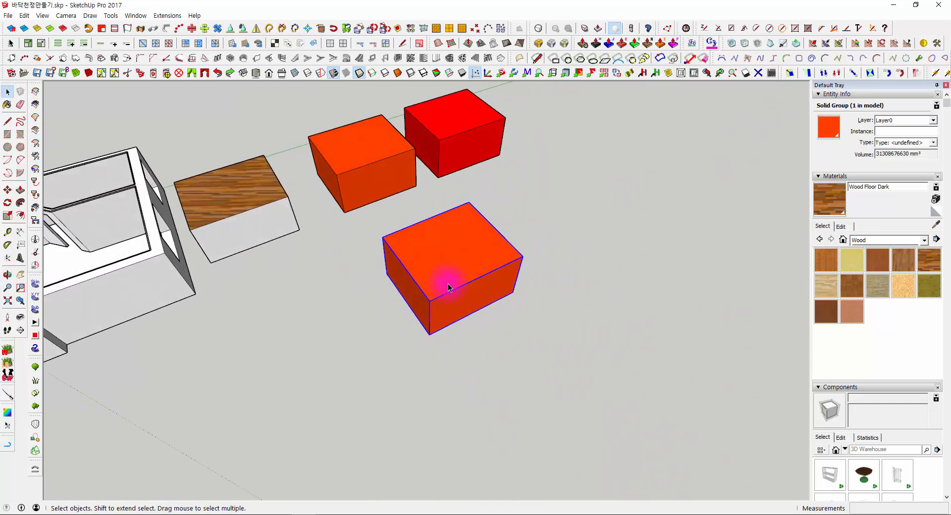
pyautogui.moveTo(677, 301); pyautogui.dragTo(566, 315, button='middle')
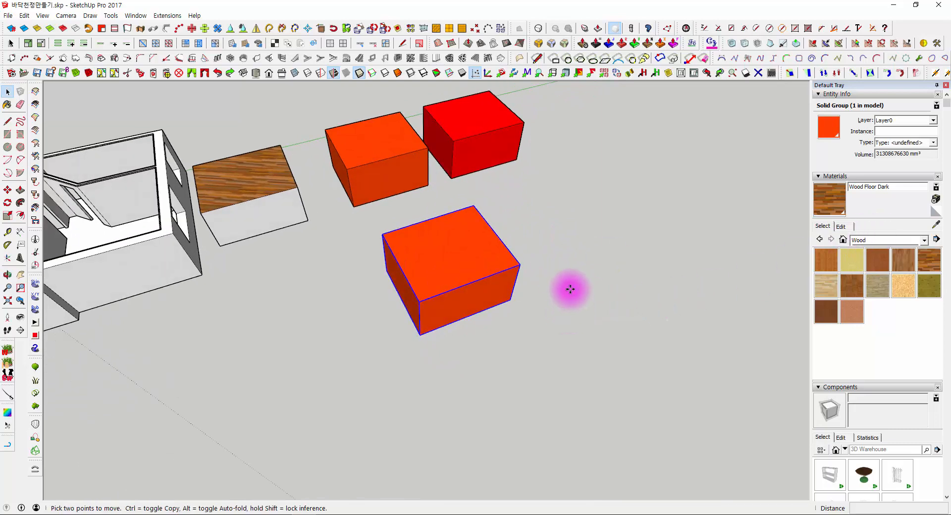
pyautogui.click(570, 289)
pyautogui.press('ctrl')
pyautogui.click(634, 373)
pyautogui.press('space')
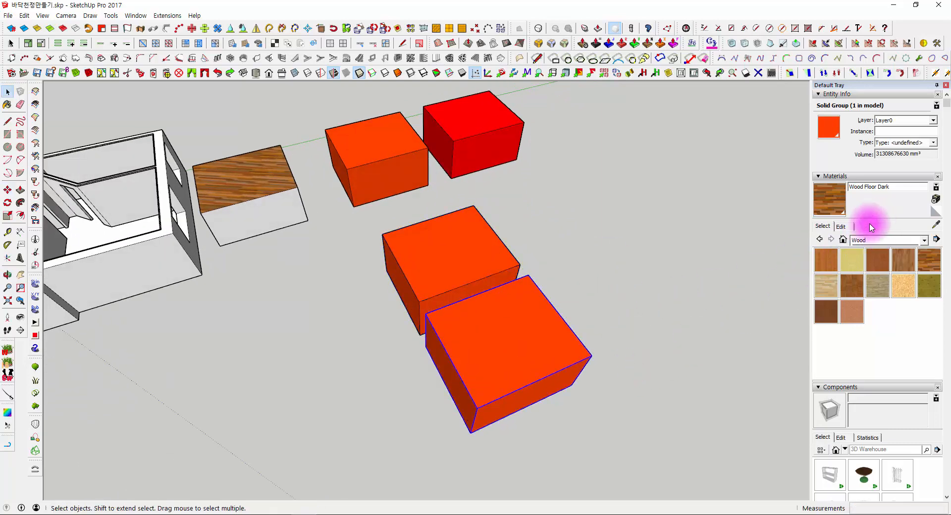
# - Browse the material libraries and switch the list to the materials used in the model
pyautogui.click(842, 228)
pyautogui.click(822, 229)
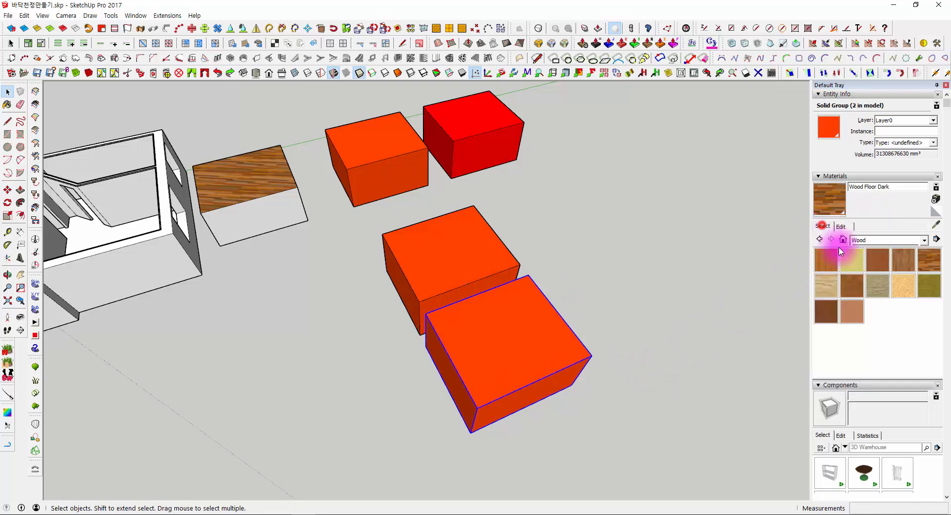
pyautogui.click(865, 180)
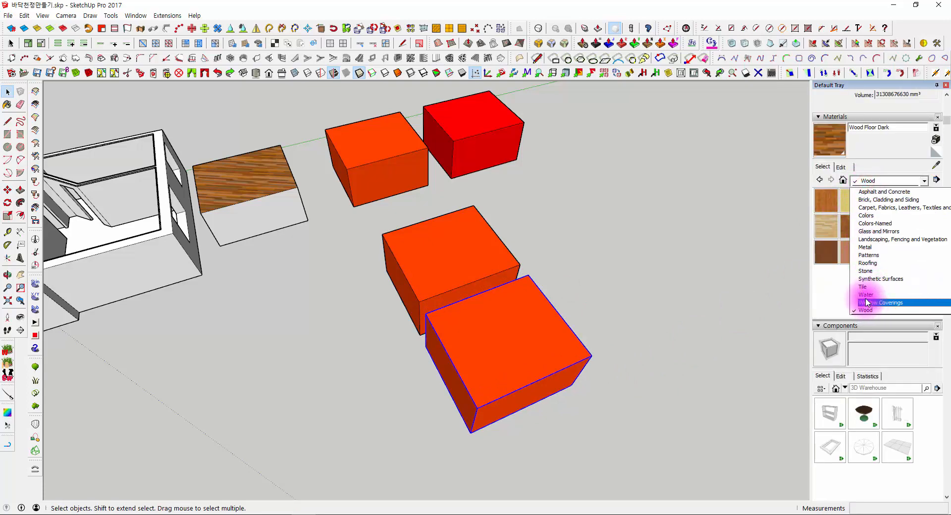
pyautogui.click(828, 287)
pyautogui.click(843, 180)
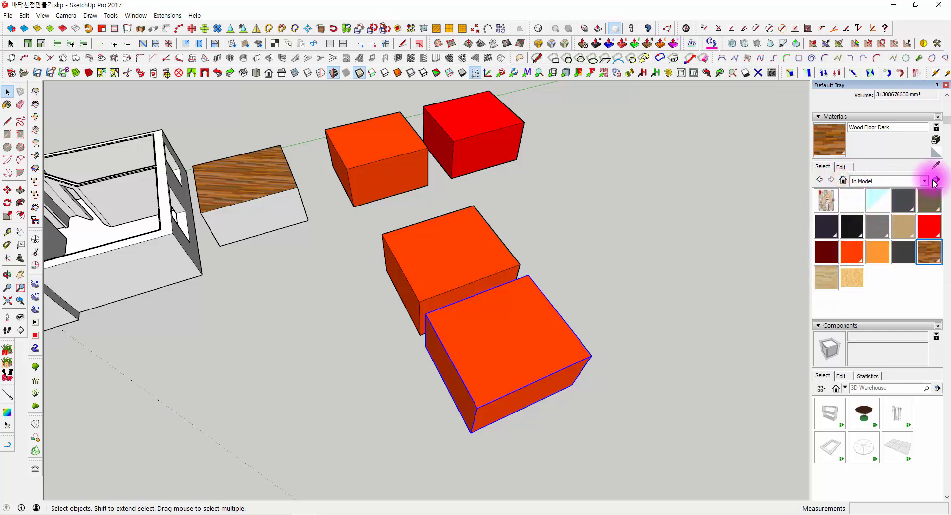
# - Create a plain white material with RGB 255, 255, 255 and paint the frontmost box group with it
pyautogui.click(935, 151)
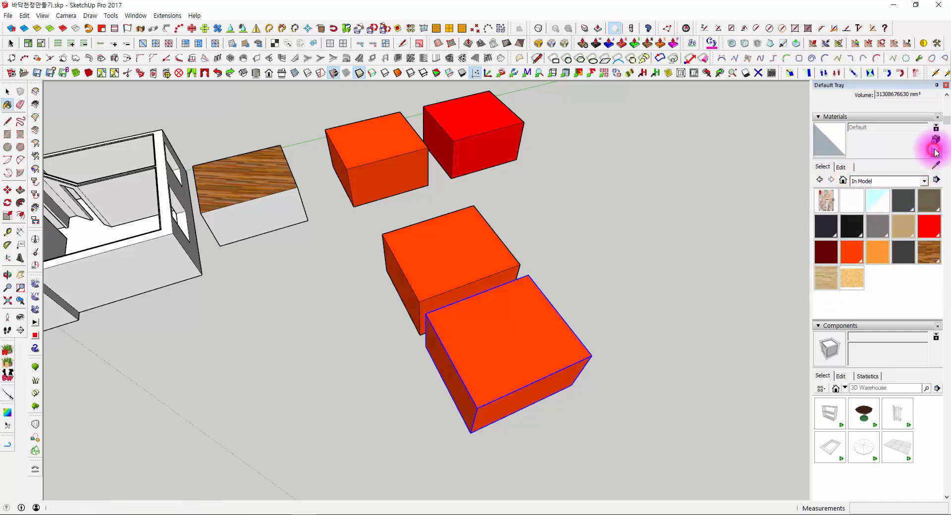
pyautogui.click(936, 140)
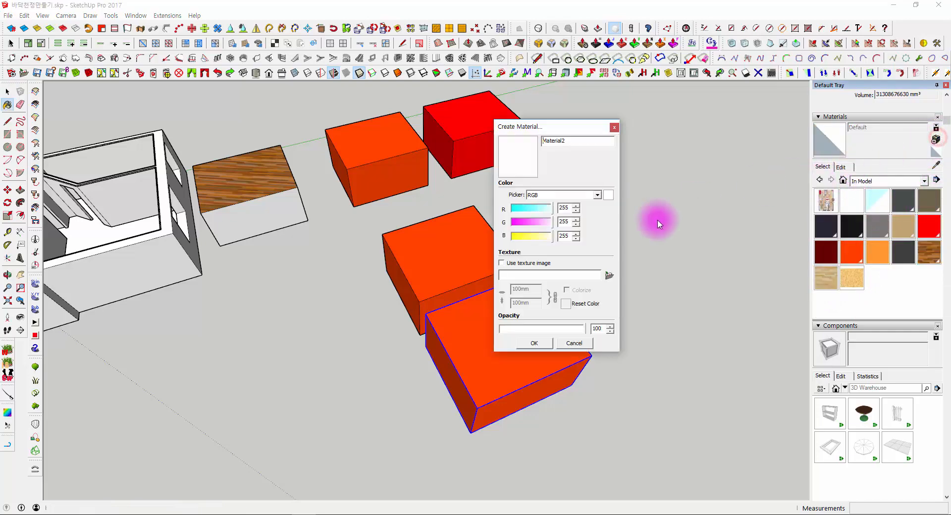
pyautogui.click(536, 345)
pyautogui.click(519, 328)
pyautogui.moveTo(520, 327); pyautogui.dragTo(560, 311, button='middle')
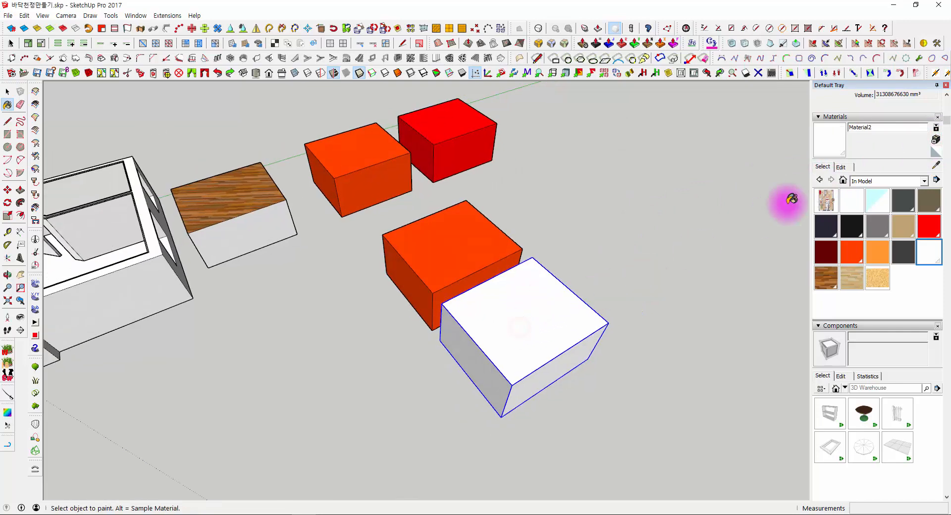
# - Set the new white material's opacity to 0 and inspect the box group from a low angle
pyautogui.click(842, 166)
pyautogui.moveTo(836, 320); pyautogui.dragTo(820, 321)
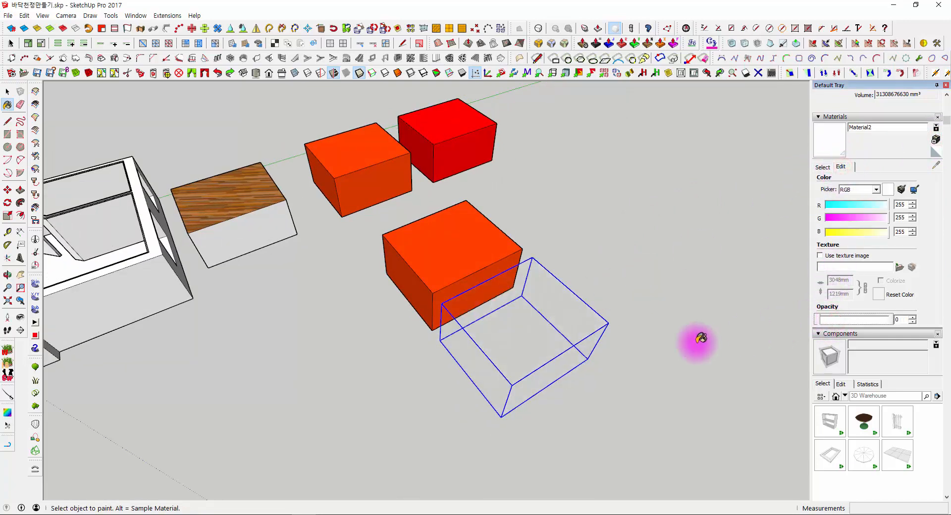
pyautogui.moveTo(701, 339); pyautogui.dragTo(695, 292, button='middle')
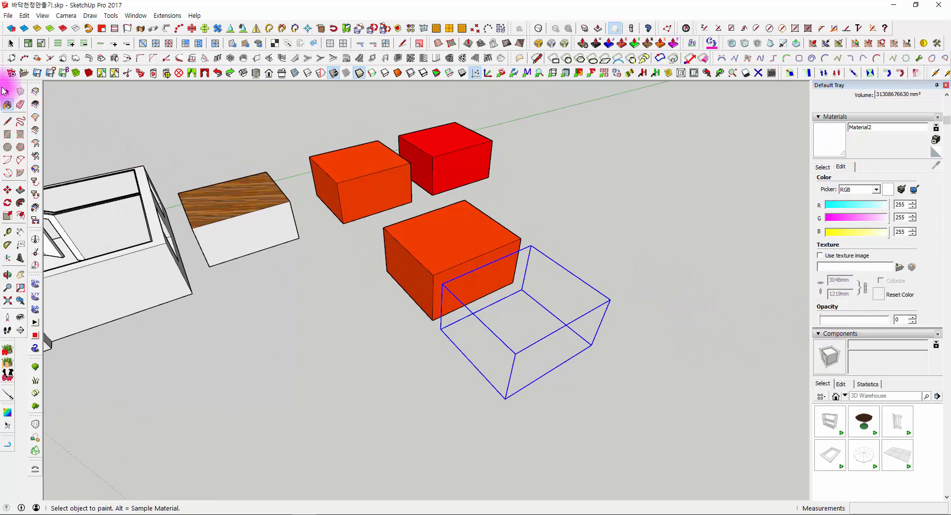
pyautogui.click(7, 91)
pyautogui.moveTo(444, 246); pyautogui.dragTo(636, 233, button='middle')
pyautogui.click(614, 215)
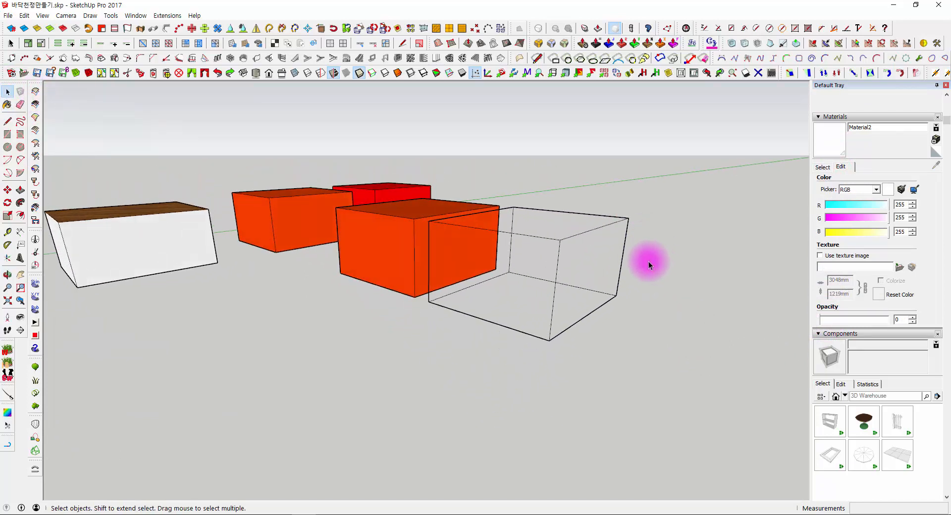
pyautogui.scroll(1, 649, 261)
pyautogui.moveTo(640, 276); pyautogui.dragTo(631, 261)
pyautogui.click(604, 220)
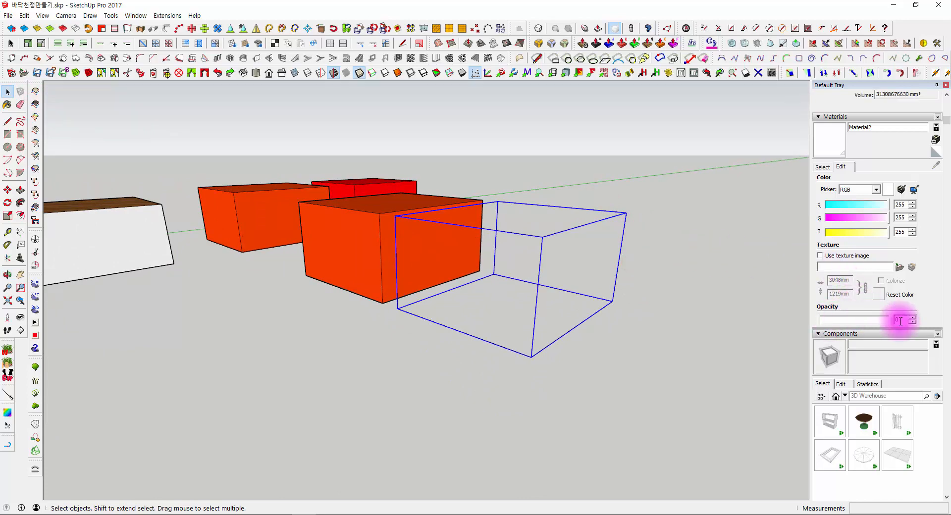
# - Tint the box's material light cyan with a red value of 217 and set its opacity to 20
pyautogui.click(878, 205)
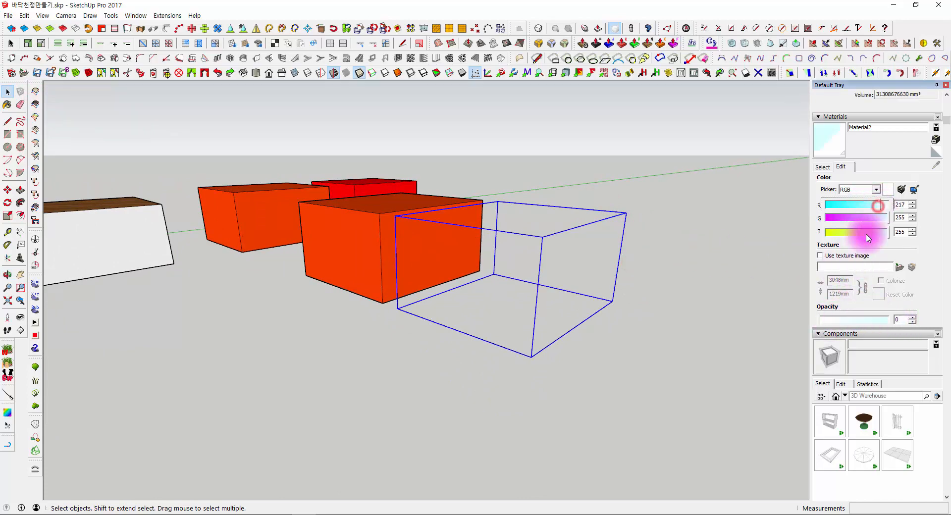
pyautogui.click(833, 322)
pyautogui.click(680, 298)
pyautogui.moveTo(541, 221); pyautogui.dragTo(619, 286, button='middle')
pyautogui.click(591, 278)
pyautogui.moveTo(465, 305); pyautogui.dragTo(680, 199, button='middle')
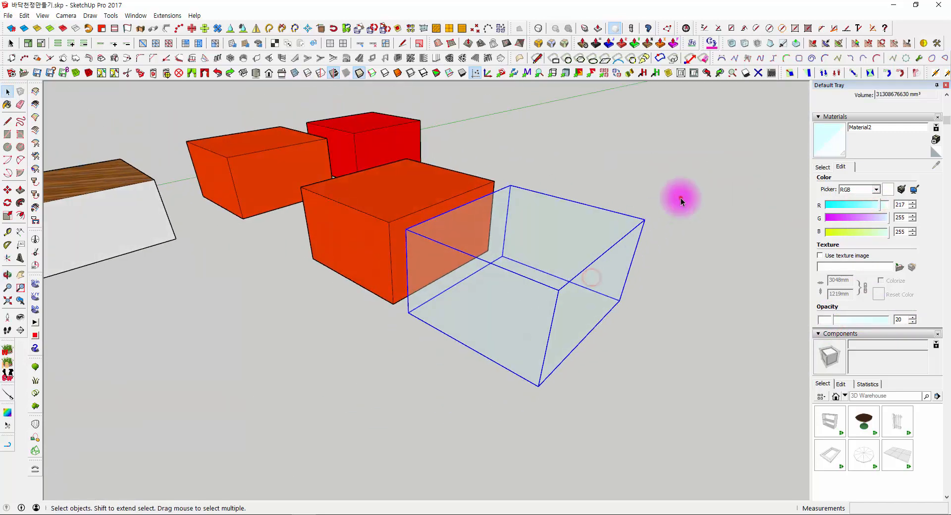
pyautogui.click(681, 197)
pyautogui.scroll(2, 604, 261)
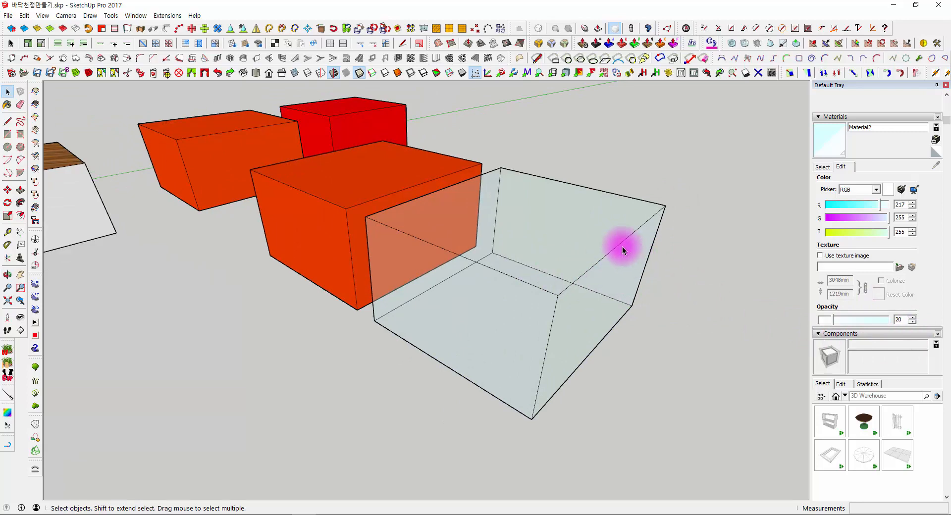
pyautogui.moveTo(558, 215); pyautogui.dragTo(599, 254, button='middle')
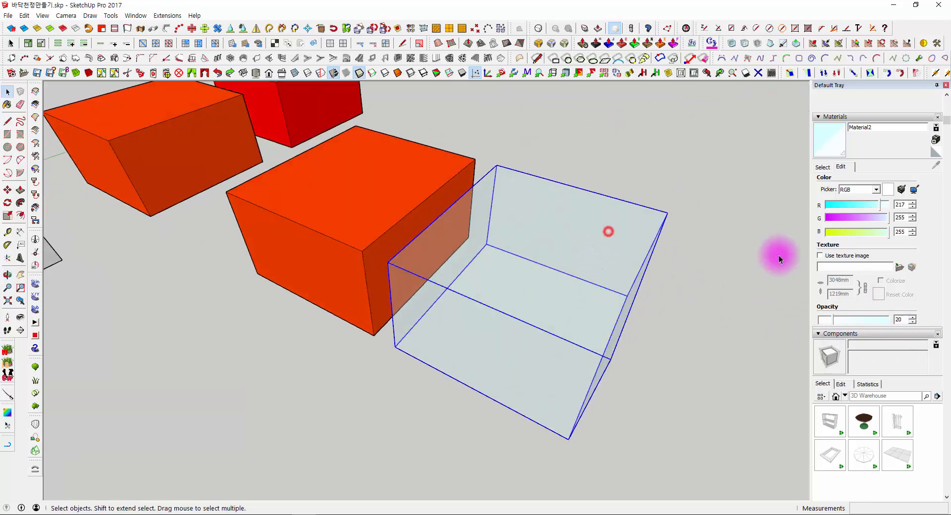
# - Draw a large rectangle on the empty ground in front of the orange and translucent boxes
pyautogui.scroll(-2, 660, 258)
pyautogui.moveTo(661, 257); pyautogui.dragTo(568, 266, button='middle')
pyautogui.scroll(3, 491, 240)
pyautogui.click(522, 207)
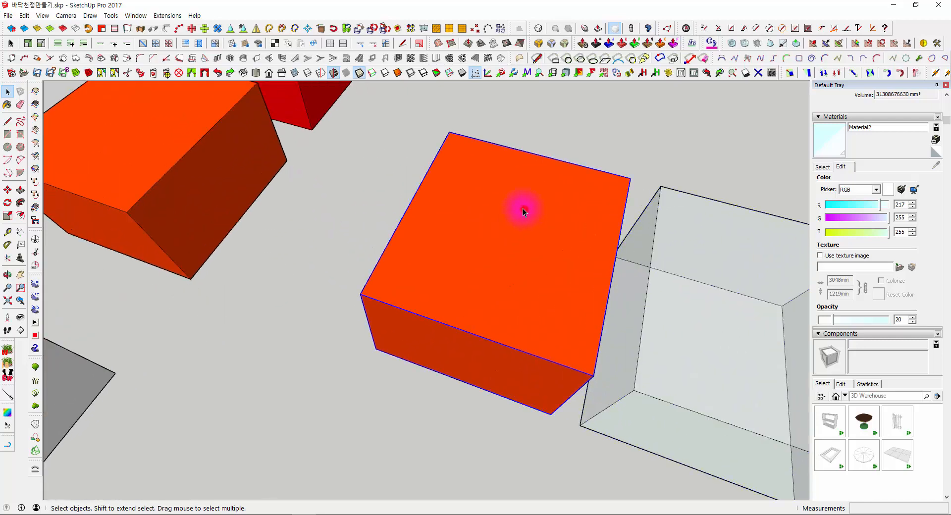
pyautogui.scroll(-4, 435, 276)
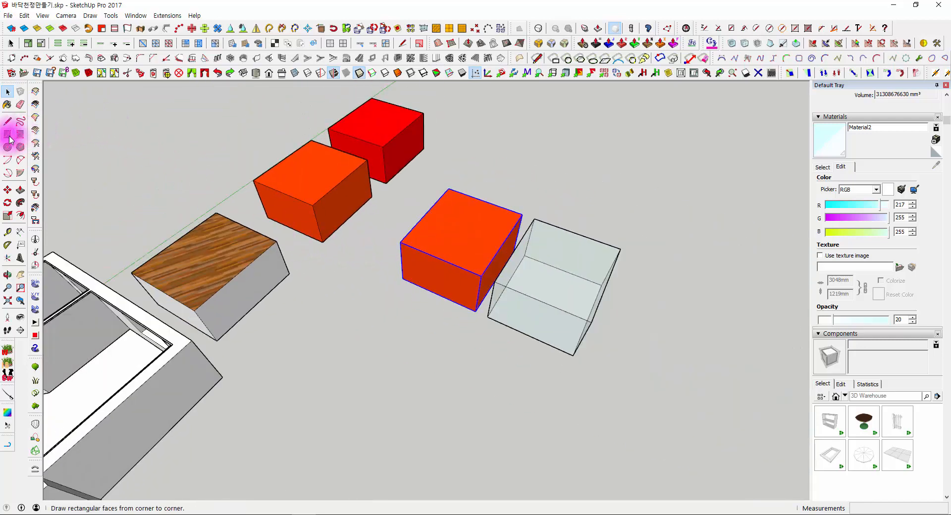
pyautogui.moveTo(400, 310); pyautogui.dragTo(306, 253, button='middle')
pyautogui.press('r')
pyautogui.click(241, 240)
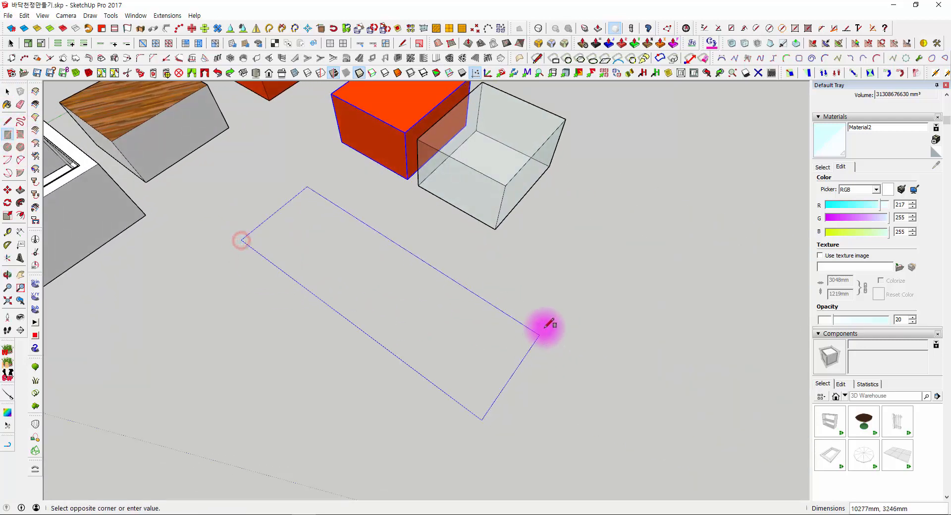
pyautogui.click(462, 263)
# - Examine the unpainted upper side of the new rectangle from several angles
pyautogui.scroll(3, 250, 186)
pyautogui.moveTo(249, 185); pyautogui.dragTo(356, 203, button='middle')
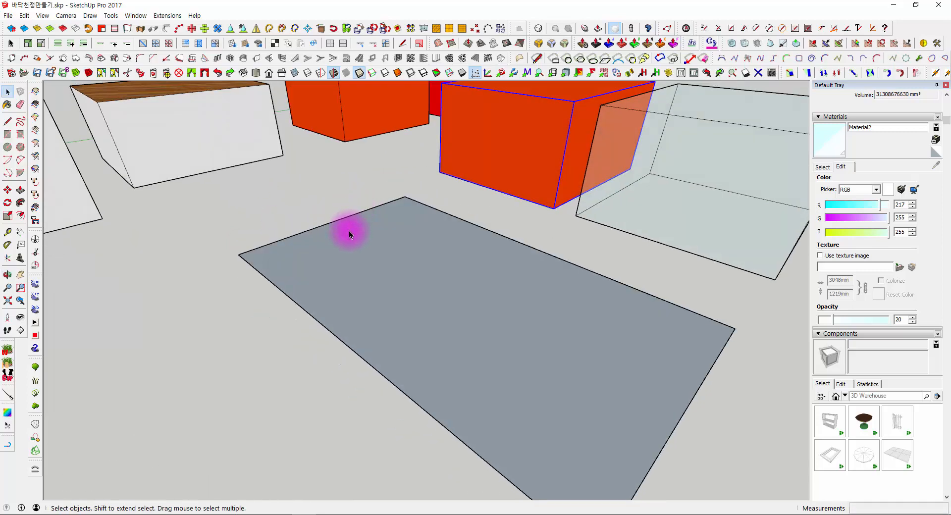
pyautogui.moveTo(349, 234); pyautogui.dragTo(363, 281, button='middle')
pyautogui.click(475, 106)
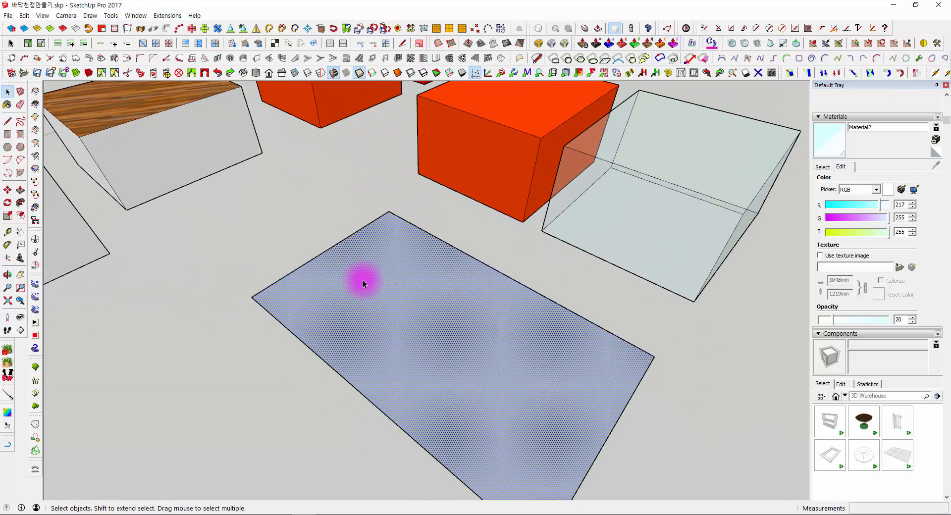
pyautogui.click(283, 214)
pyautogui.moveTo(334, 308); pyautogui.dragTo(399, 359, button='middle')
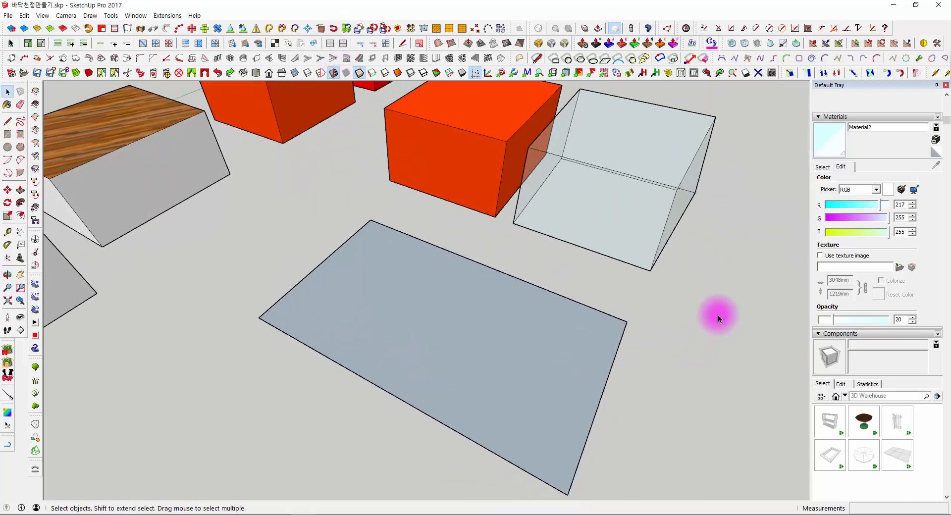
pyautogui.moveTo(718, 317); pyautogui.dragTo(667, 367, button='middle')
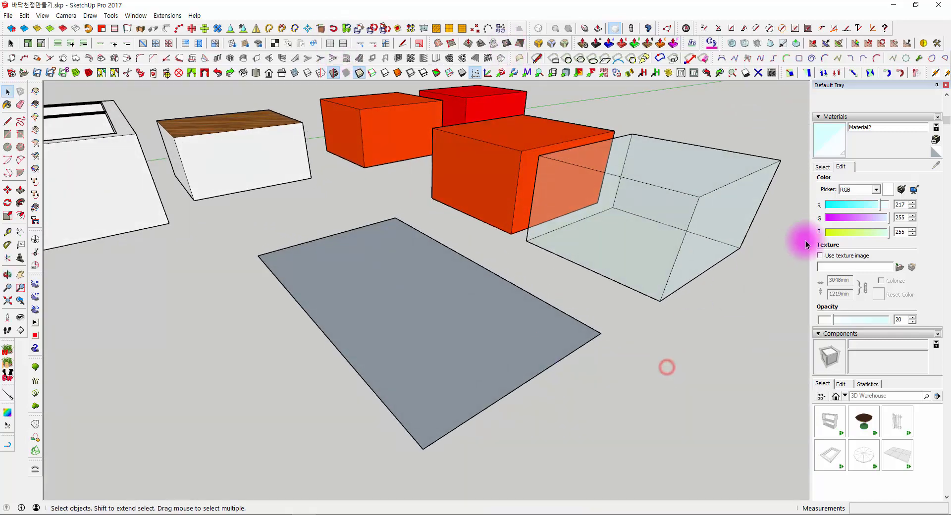
pyautogui.click(436, 353)
pyautogui.moveTo(436, 353); pyautogui.dragTo(459, 376, button='middle')
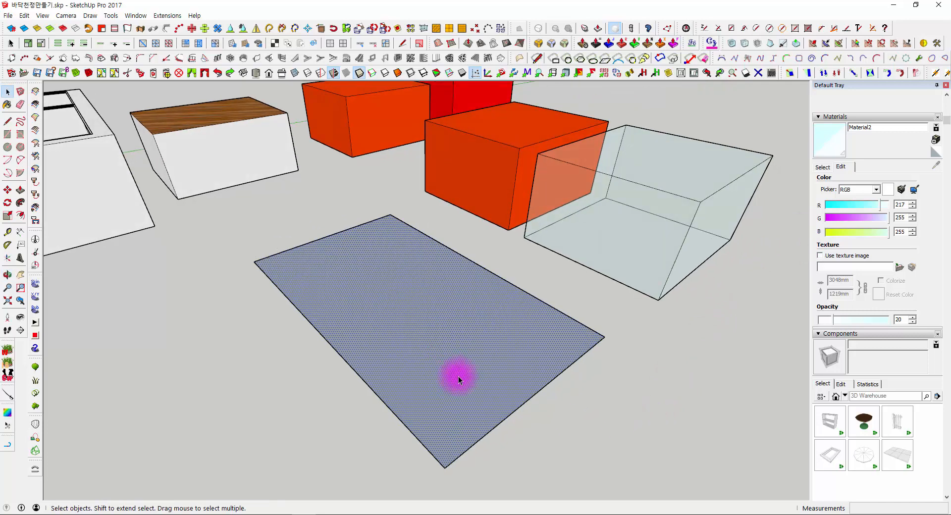
# - Paint the underside of the rectangle with the translucent cyan material and check the face from above
pyautogui.scroll(1, 459, 376)
pyautogui.click(684, 416)
pyautogui.moveTo(681, 412); pyautogui.dragTo(436, 159, button='middle')
pyautogui.click(826, 147)
pyautogui.click(496, 187)
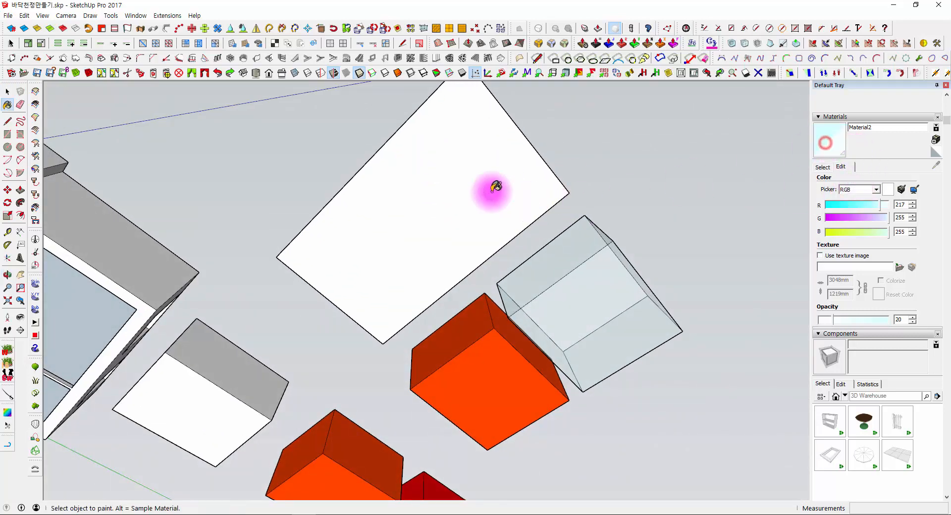
pyautogui.click(435, 155)
pyautogui.press('space')
pyautogui.moveTo(459, 169); pyautogui.dragTo(393, 318, button='middle')
pyautogui.click(484, 248)
pyautogui.click(580, 439)
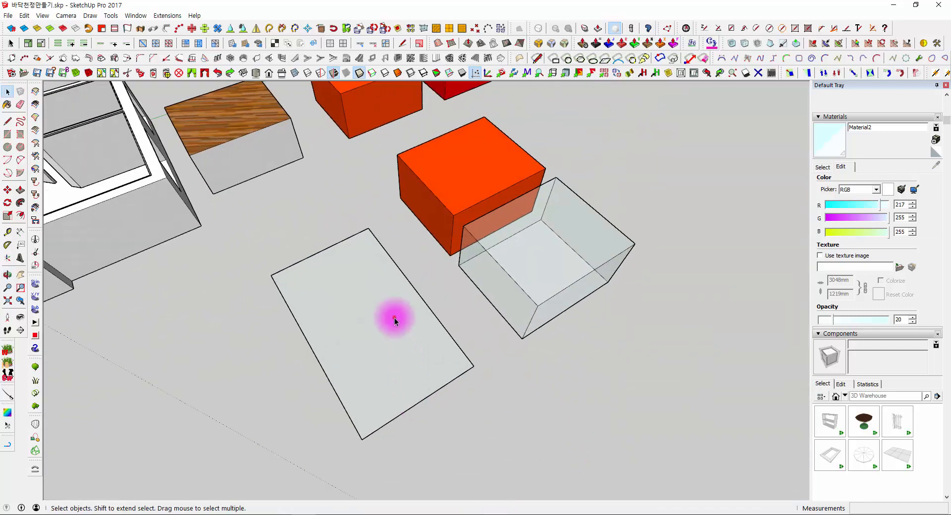
# - Paint the upper side of the rectangle with the dark grey Chris_Hair material
pyautogui.click(393, 318)
pyautogui.moveTo(329, 304); pyautogui.dragTo(519, 366, button='middle')
pyautogui.click(822, 168)
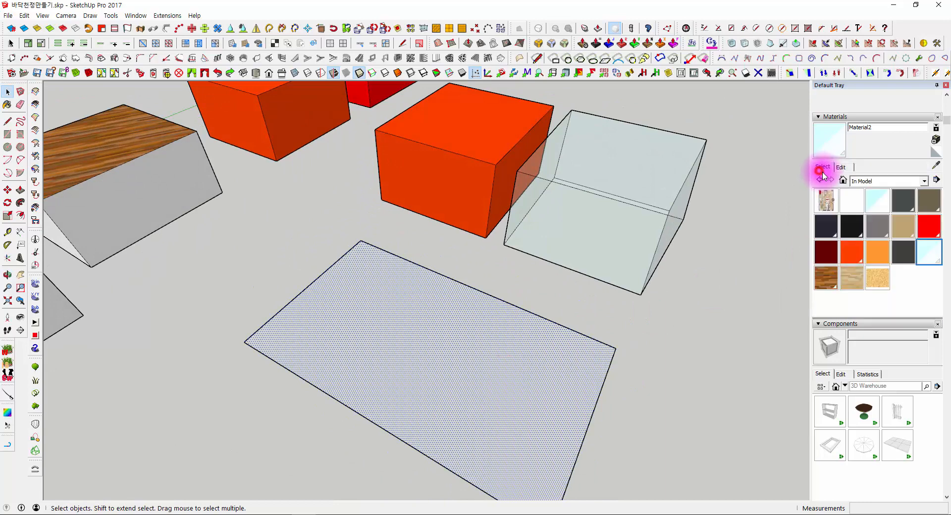
pyautogui.click(903, 211)
pyautogui.click(467, 365)
pyautogui.moveTo(467, 365); pyautogui.dragTo(499, 380, button='middle')
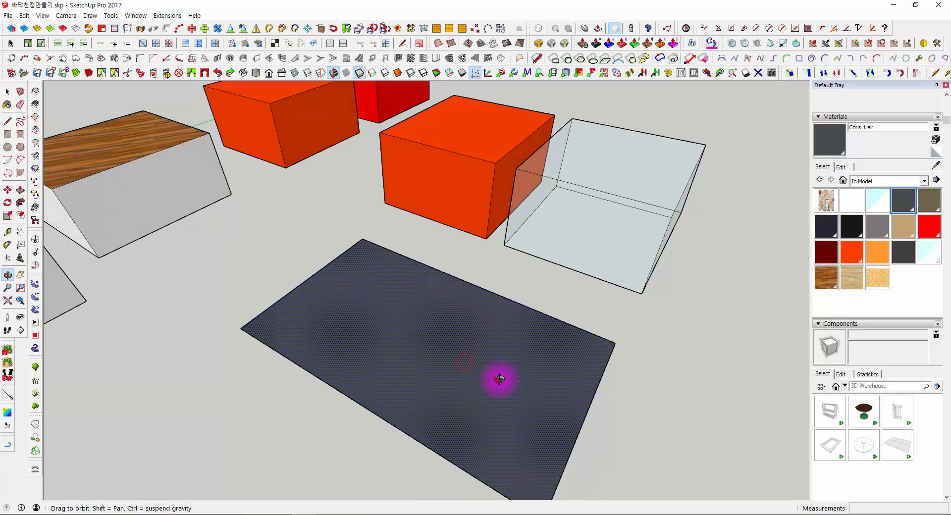
# - Compare both sides of the painted rectangle, and pull it up about 408 mm into a slab
pyautogui.moveTo(665, 375)
pyautogui.mouseDown(button='middle')
pyautogui.moveTo(319, 483)
pyautogui.moveTo(298, 453)
pyautogui.mouseUp(button='middle')
pyautogui.scroll(4, 347, 309)
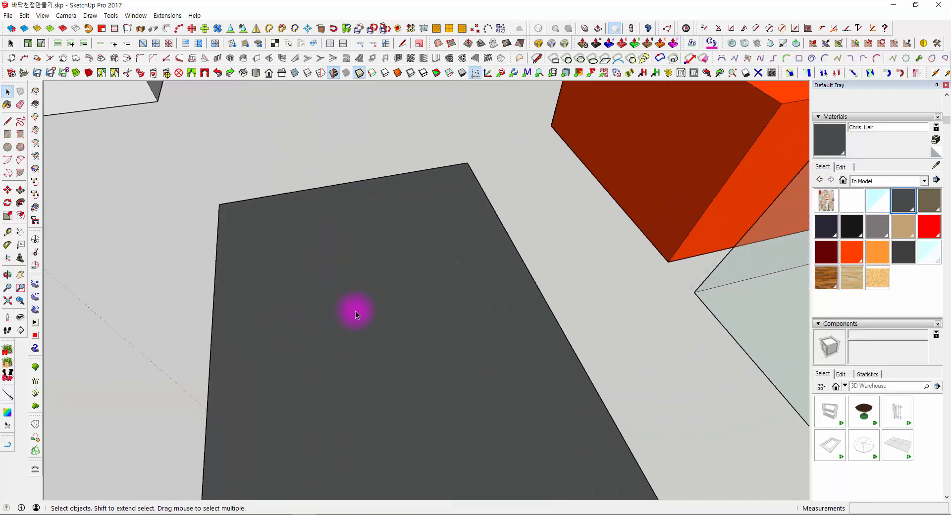
pyautogui.moveTo(355, 310); pyautogui.dragTo(400, 2, button='middle')
pyautogui.keyDown('shift'); pyautogui.moveTo(400, 2); pyautogui.dragTo(446, 484, button='middle'); pyautogui.keyUp('shift')
pyautogui.scroll(-3, 426, 342)
pyautogui.keyDown('shift'); pyautogui.moveTo(425, 304); pyautogui.dragTo(394, 104, button='middle'); pyautogui.keyUp('shift')
pyautogui.scroll(5, 365, 240)
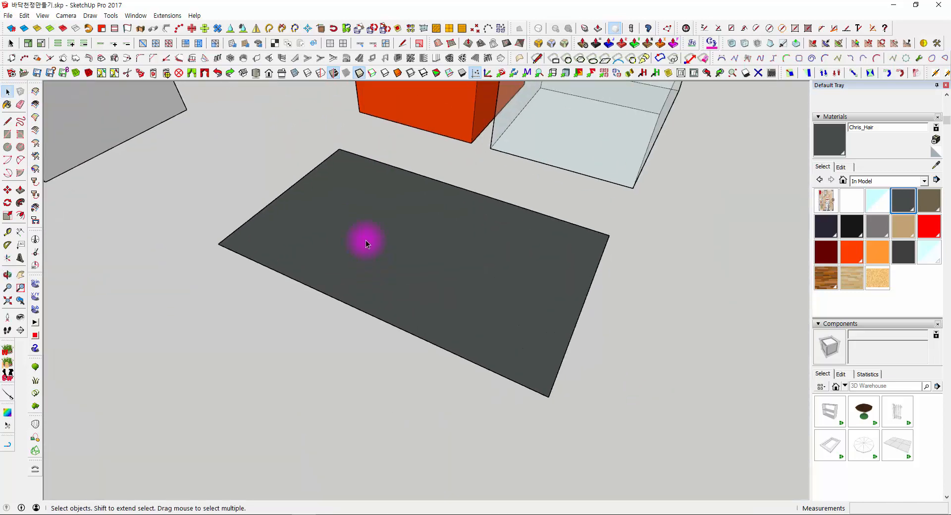
pyautogui.click(21, 195)
pyautogui.click(342, 246)
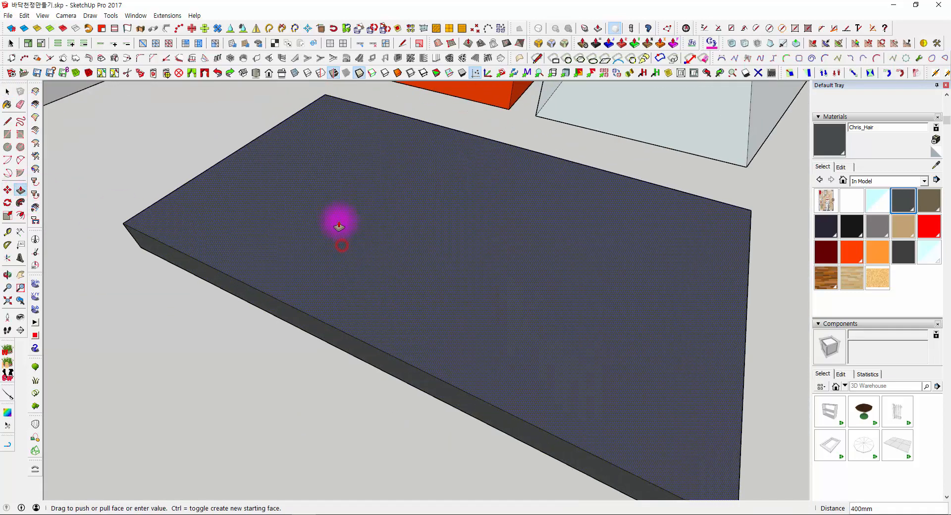
pyautogui.click(339, 221)
# - Inspect the materials on the slab's underside, sides and top
pyautogui.scroll(-3, 336, 253)
pyautogui.keyDown('shift'); pyautogui.moveTo(373, 345); pyautogui.dragTo(389, 111, button='middle'); pyautogui.keyUp('shift')
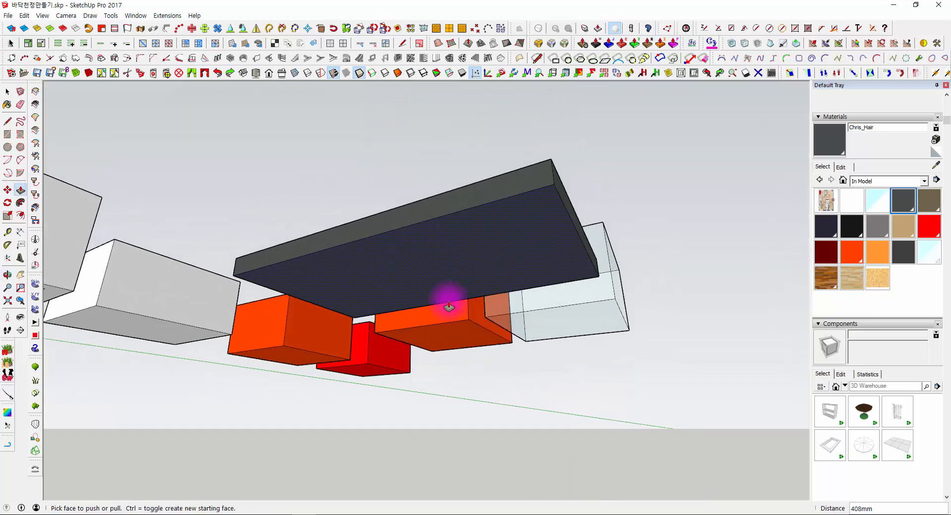
pyautogui.scroll(3, 475, 174)
pyautogui.press('space')
pyautogui.moveTo(509, 188); pyautogui.dragTo(473, 457, button='middle')
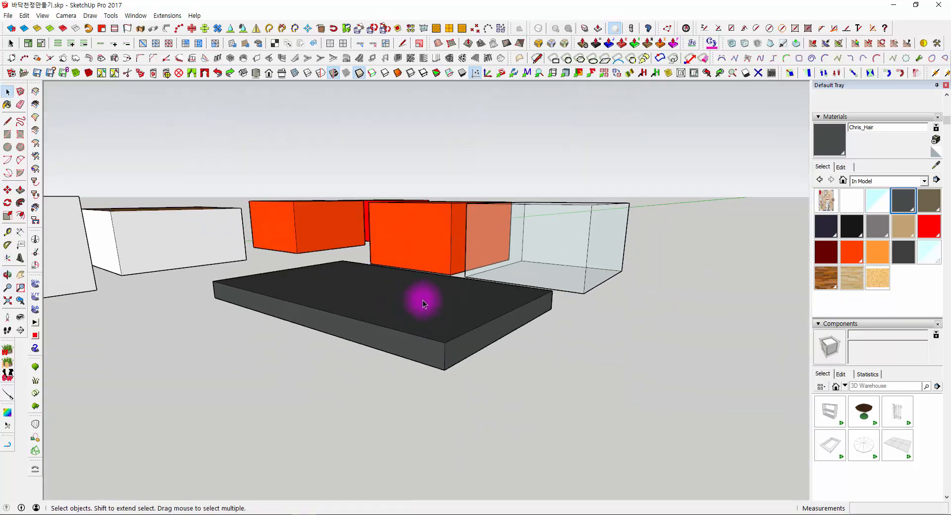
pyautogui.moveTo(421, 300); pyautogui.dragTo(417, 341, button='middle')
pyautogui.doubleClick(417, 340)
pyautogui.moveTo(445, 408); pyautogui.dragTo(602, 376, button='middle')
pyautogui.click(640, 403)
# - Select all faces of the dark slab and paint them with the translucent cyan material
pyautogui.doubleClick(485, 343)
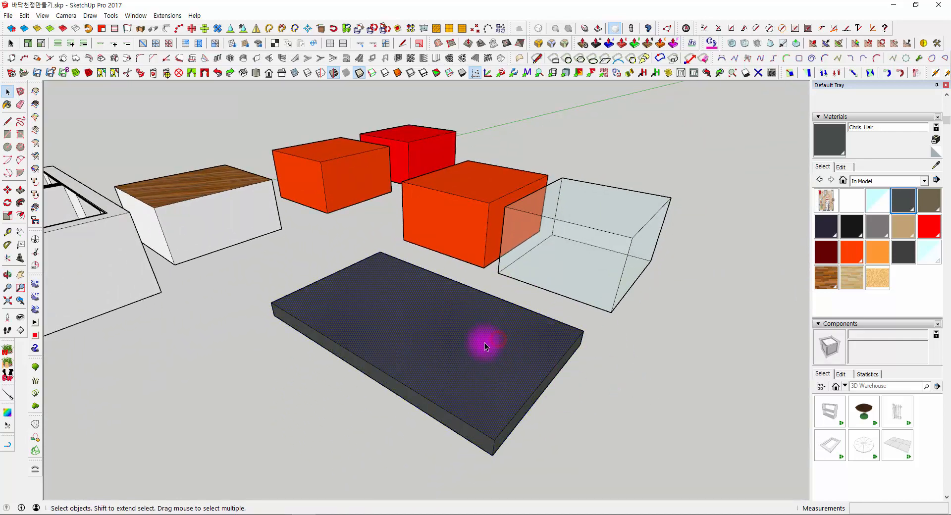
pyautogui.moveTo(485, 349); pyautogui.dragTo(395, 316, button='middle')
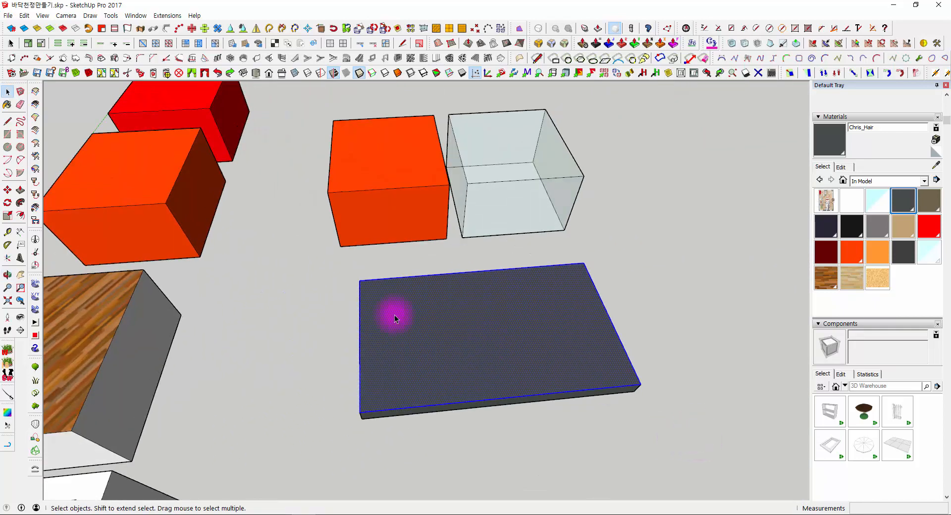
pyautogui.keyDown('shift'); pyautogui.click(577, 400); pyautogui.keyUp('shift')
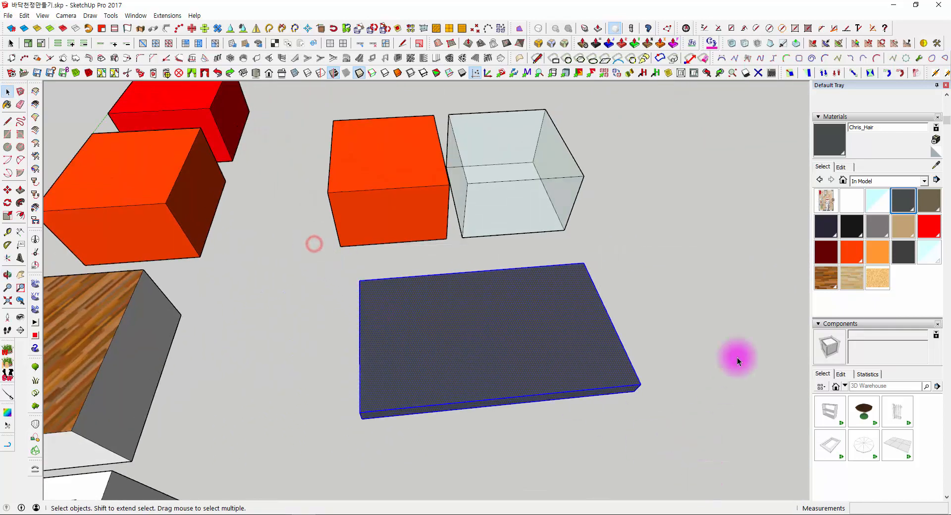
pyautogui.click(929, 254)
pyautogui.click(484, 337)
# - Paint only the underside face of the translucent slab with the dark grey Chris_Hair material
pyautogui.moveTo(484, 337)
pyautogui.mouseDown(button='middle')
pyautogui.moveTo(403, 376)
pyautogui.moveTo(568, 414)
pyautogui.moveTo(480, 314)
pyautogui.moveTo(450, 215)
pyautogui.mouseUp(button='middle')
pyautogui.press('space')
pyautogui.click(450, 216)
pyautogui.click(896, 204)
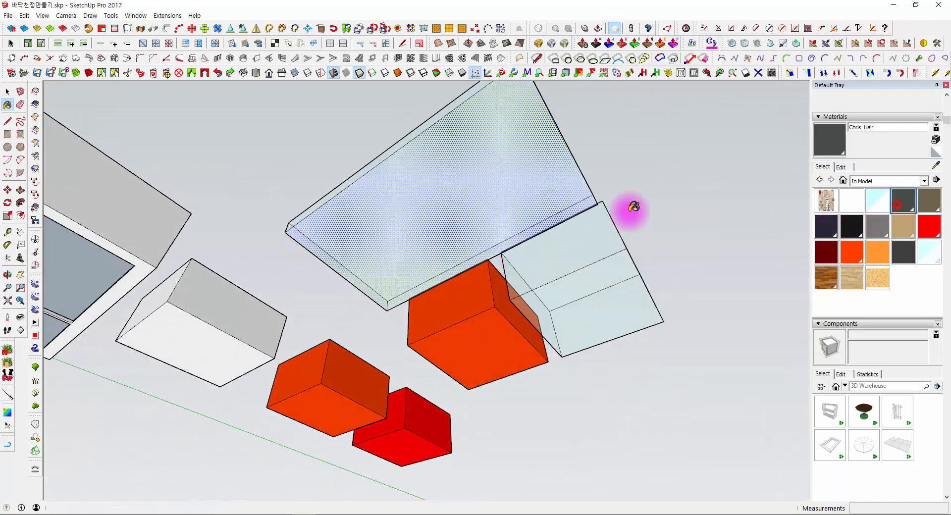
pyautogui.click(523, 235)
pyautogui.moveTo(524, 235)
pyautogui.mouseDown(button='middle')
pyautogui.moveTo(514, 426)
pyautogui.moveTo(501, 364)
pyautogui.mouseUp(button='middle')
pyautogui.press('space')
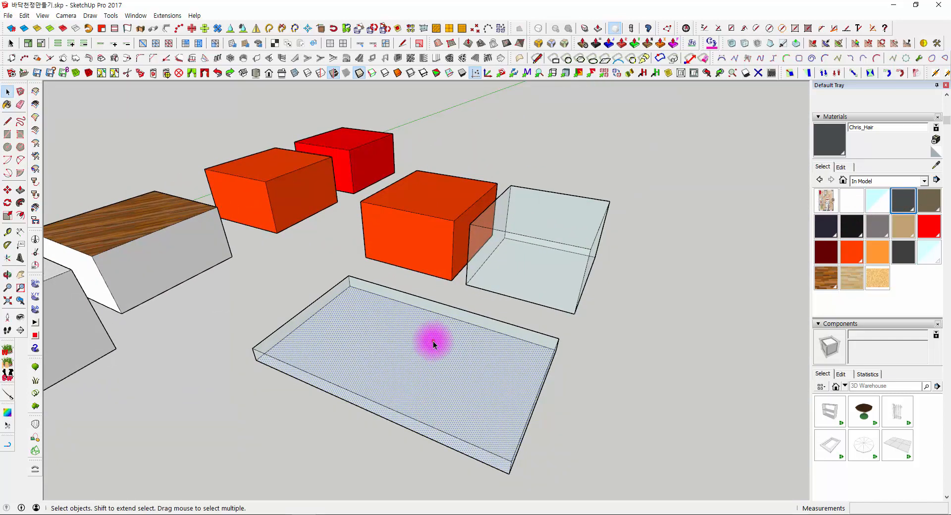
# - Select the whole slab and make it a group
pyautogui.moveTo(433, 340)
pyautogui.mouseDown(button='middle')
pyautogui.moveTo(451, 393)
pyautogui.moveTo(325, 387)
pyautogui.moveTo(510, 393)
pyautogui.mouseUp(button='middle')
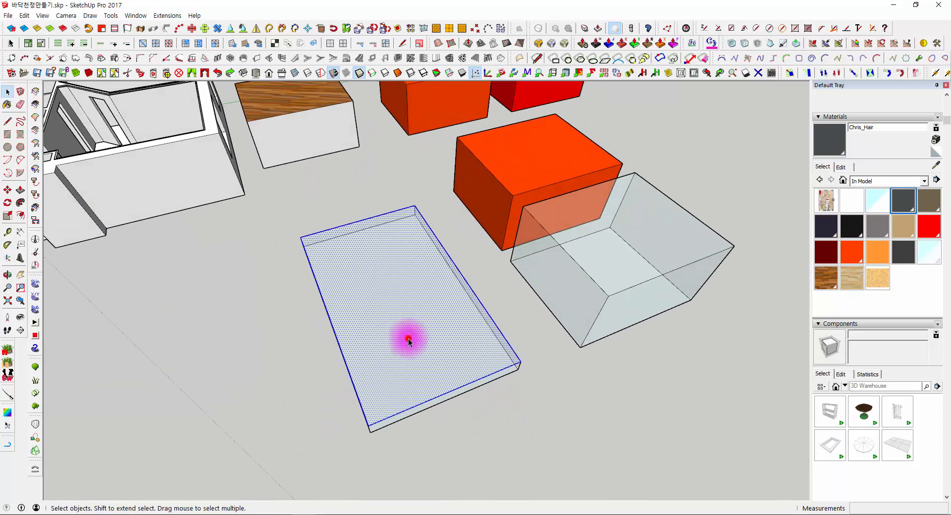
pyautogui.rightClick(410, 342)
pyautogui.click(455, 122)
# - Move the slab group in among the orange and translucent boxes and raise it above the ground
pyautogui.moveTo(412, 312); pyautogui.dragTo(425, 447, button='middle')
pyautogui.press('m')
pyautogui.click(426, 427)
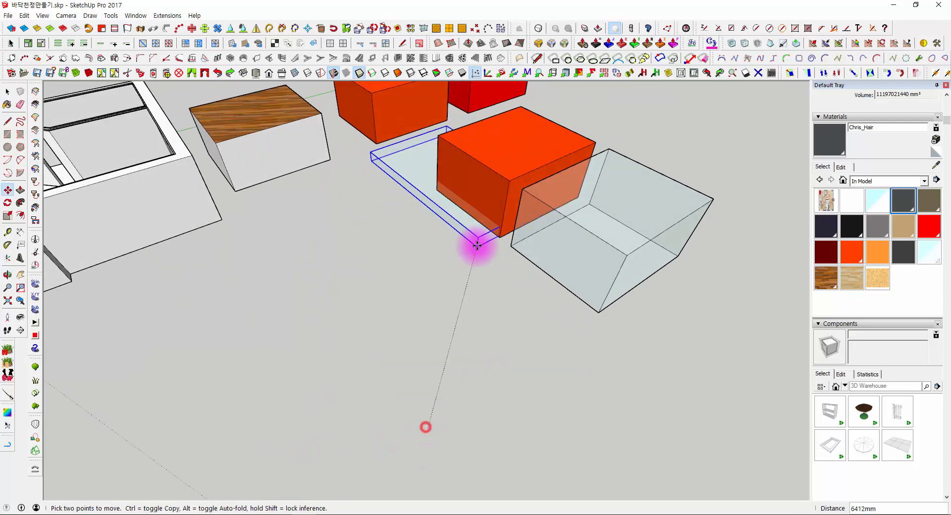
pyautogui.click(510, 372)
pyautogui.moveTo(510, 372); pyautogui.dragTo(629, 274, button='middle')
pyautogui.click(629, 273)
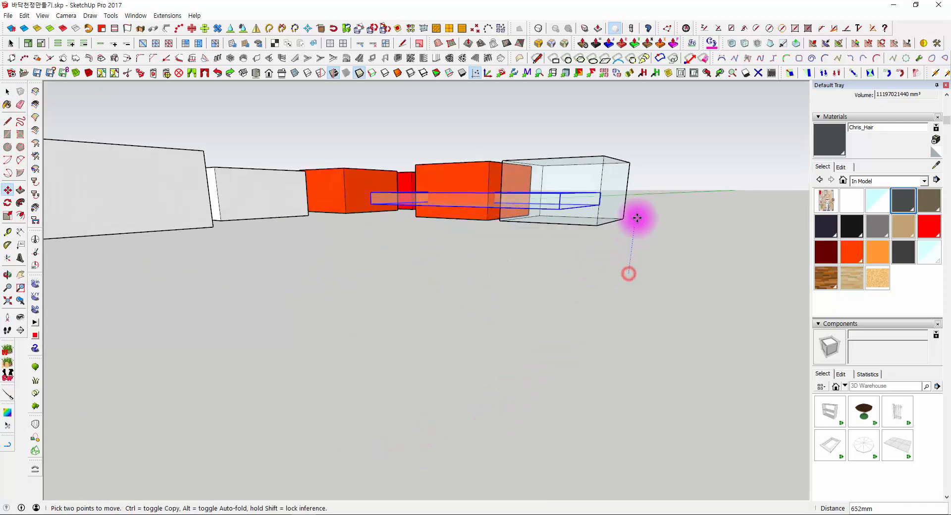
pyautogui.click(641, 193)
# - Compare the materials on the grouped slab from below and from above
pyautogui.moveTo(641, 193); pyautogui.dragTo(537, 167, button='middle')
pyautogui.scroll(5, 496, 140)
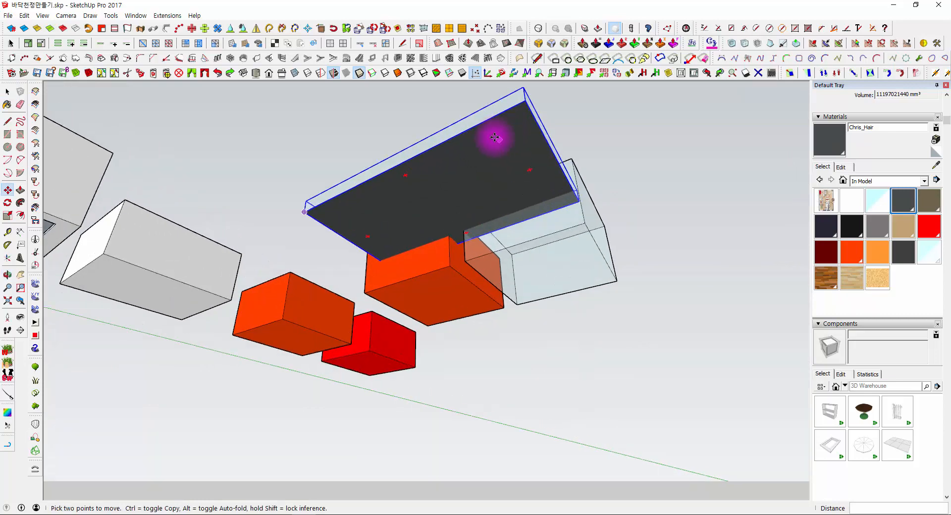
pyautogui.moveTo(474, 153); pyautogui.dragTo(525, 307, button='middle')
pyautogui.press('space')
pyautogui.moveTo(534, 377); pyautogui.dragTo(519, 218, button='middle')
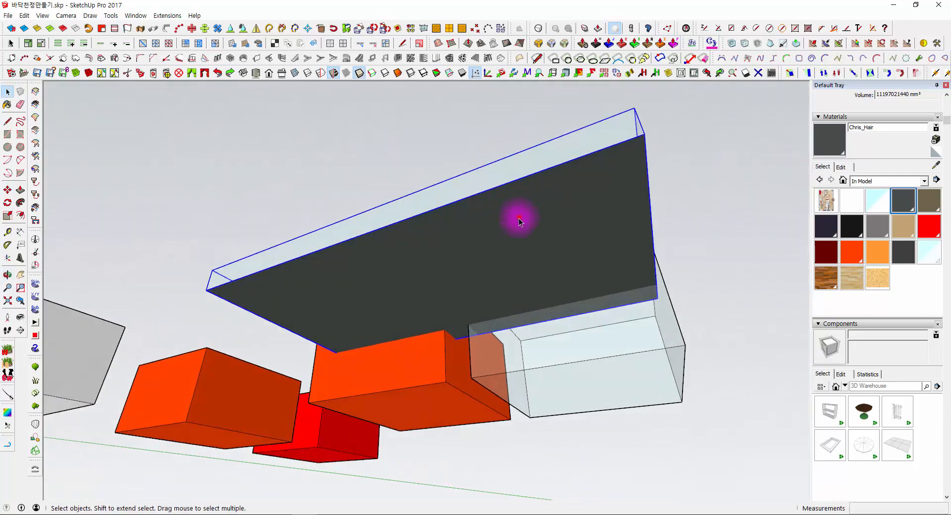
pyautogui.moveTo(462, 209); pyautogui.dragTo(483, 380, button='middle')
pyautogui.scroll(2, 502, 337)
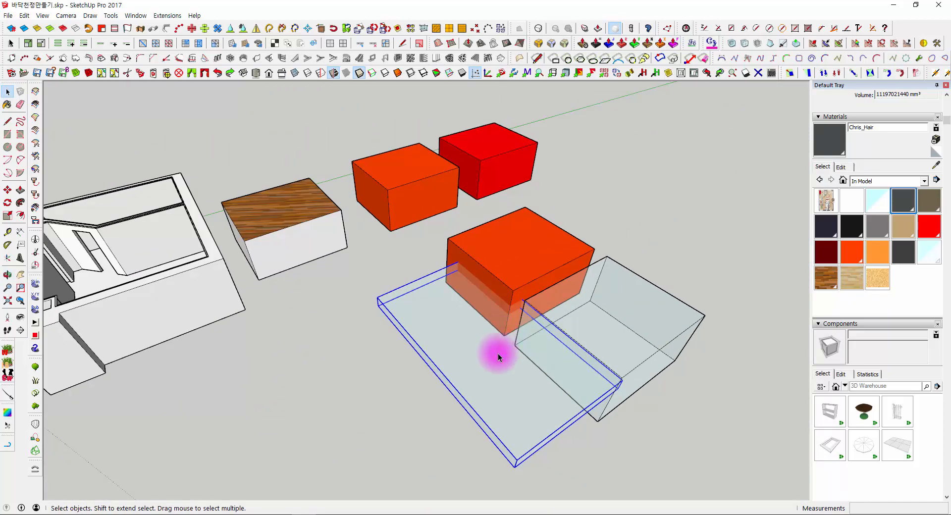
# - Scale the grouped slab to 0.35 of its thickness and shorten it lengthwise
pyautogui.press('s')
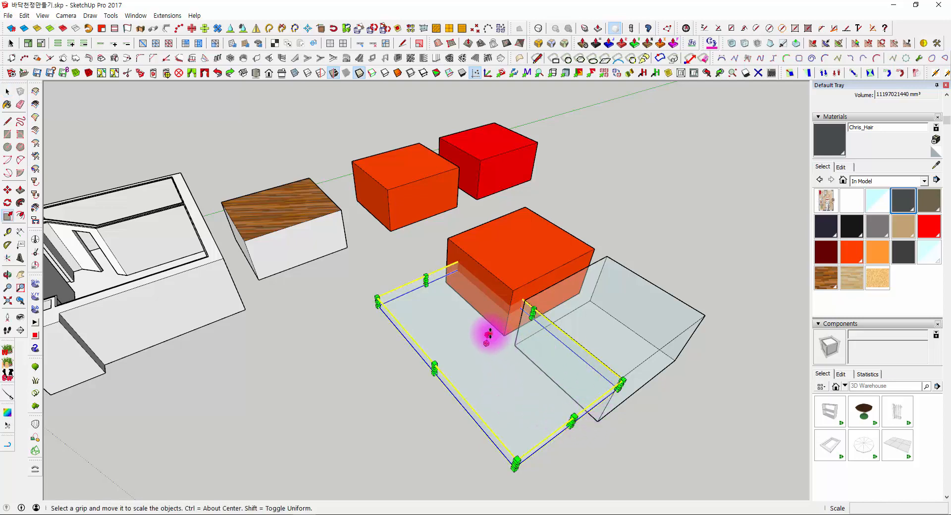
pyautogui.moveTo(490, 332); pyautogui.dragTo(489, 342)
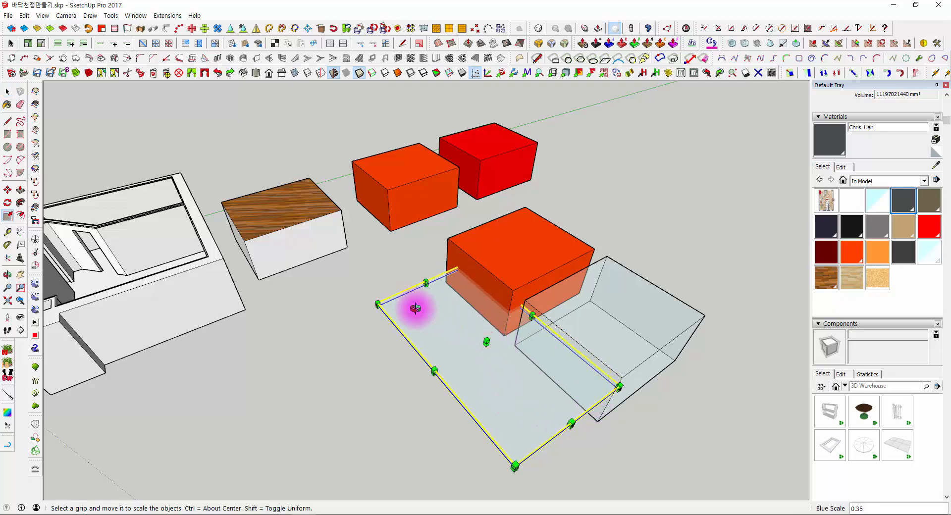
pyautogui.moveTo(417, 307); pyautogui.dragTo(430, 290, button='middle')
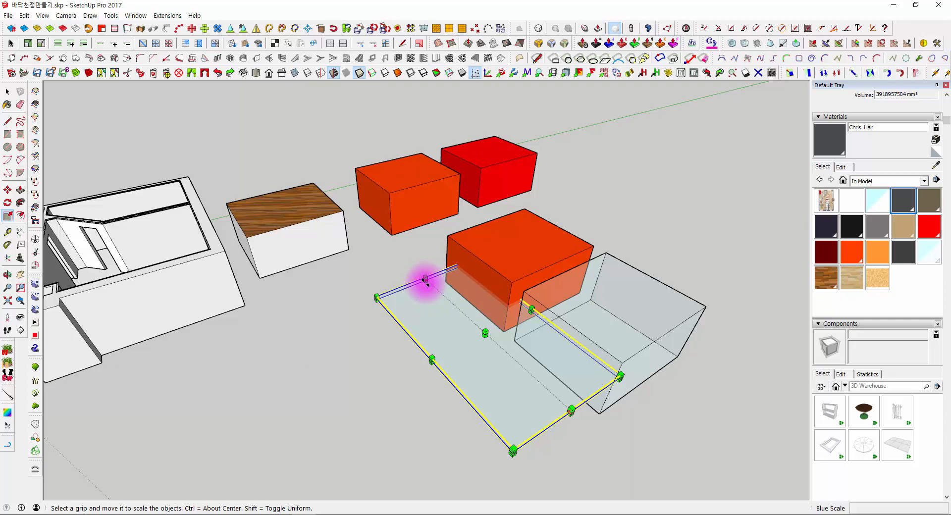
pyautogui.moveTo(425, 283); pyautogui.dragTo(544, 424)
pyautogui.moveTo(543, 425); pyautogui.dragTo(522, 350, button='middle')
# - Move the slab to the window opening at the house corner and rotate it upright
pyautogui.press('m')
pyautogui.moveTo(186, 276); pyautogui.dragTo(453, 418, button='middle')
pyautogui.scroll(3, 434, 393)
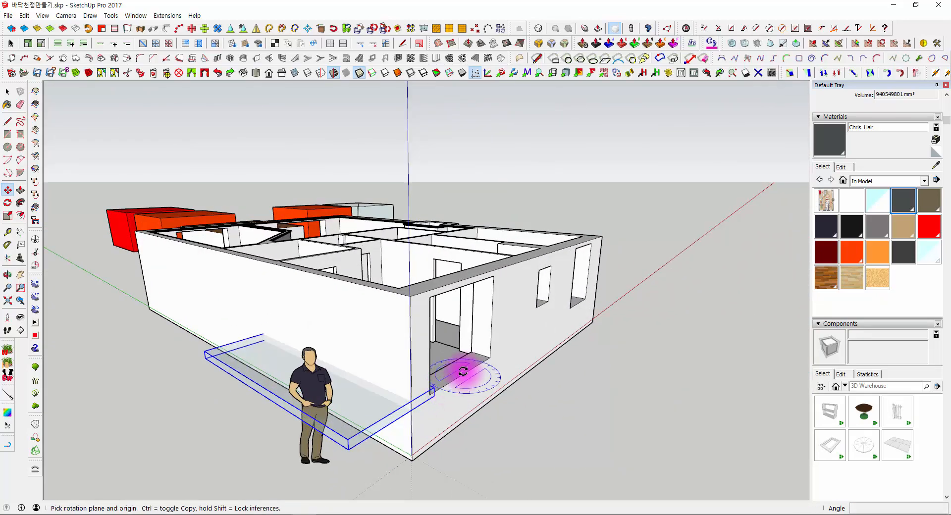
pyautogui.click(438, 391)
pyautogui.click(430, 347)
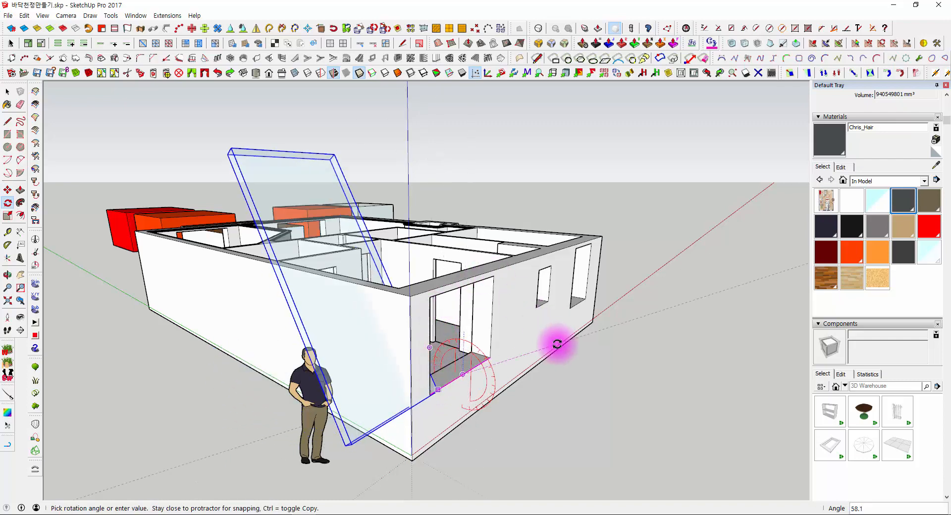
pyautogui.click(569, 373)
# - Scale the upright slab into a thin pane that fits the width and height of the corner window opening
pyautogui.moveTo(568, 373); pyautogui.dragTo(395, 267, button='middle')
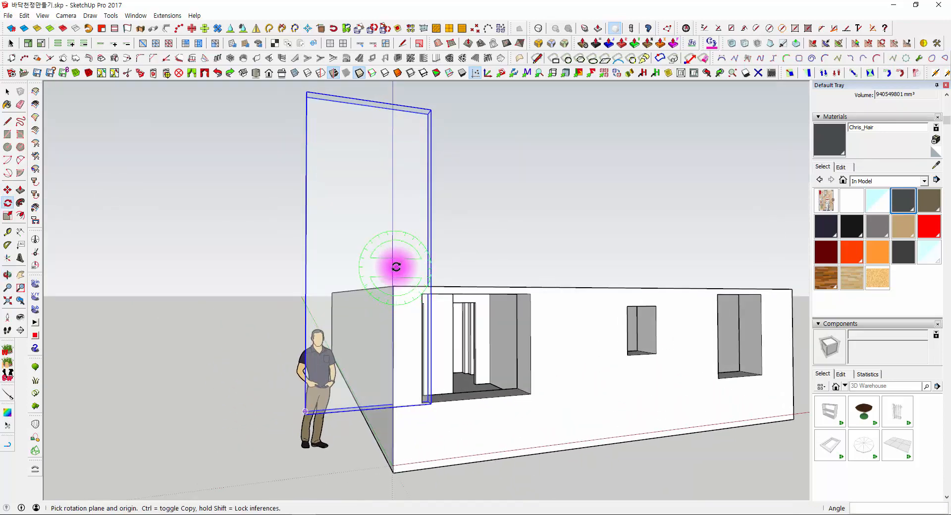
pyautogui.press('s')
pyautogui.moveTo(323, 124); pyautogui.dragTo(387, 267)
pyautogui.moveTo(388, 268); pyautogui.dragTo(257, 436, button='middle')
pyautogui.moveTo(258, 437); pyautogui.dragTo(368, 418)
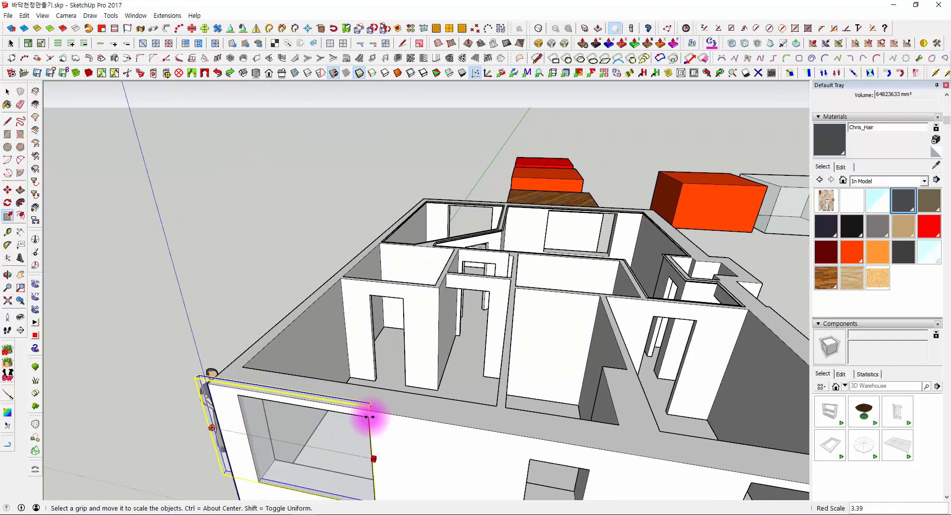
pyautogui.moveTo(232, 392); pyautogui.dragTo(436, 420, button='middle')
pyautogui.moveTo(436, 421); pyautogui.dragTo(487, 308)
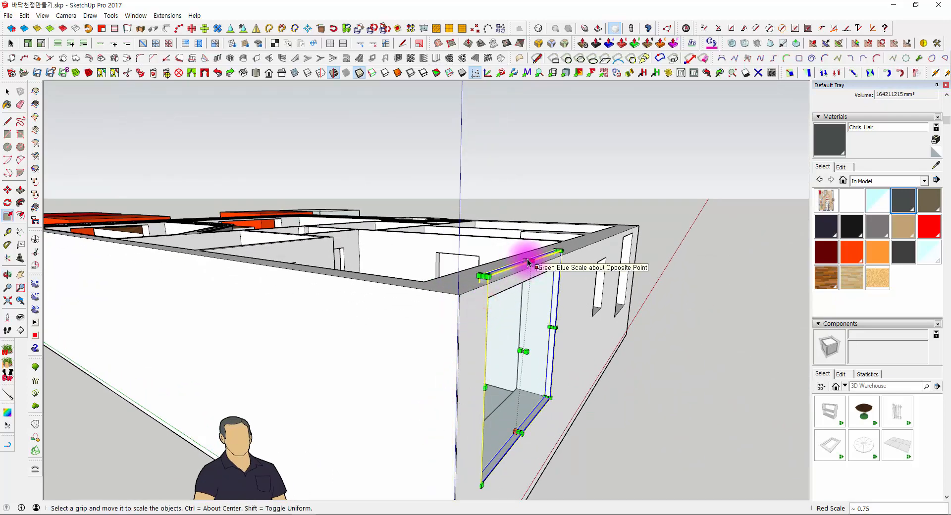
pyautogui.moveTo(526, 258); pyautogui.dragTo(492, 303)
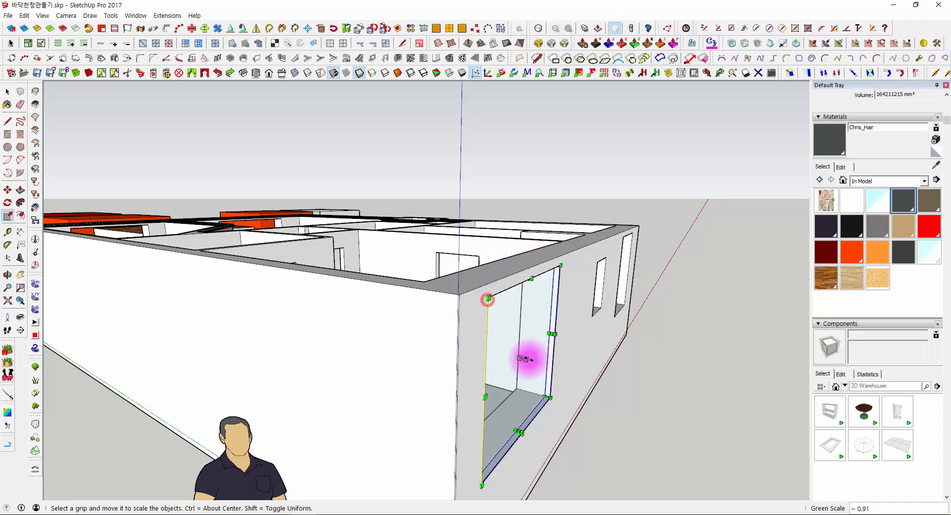
# - Compare how the window pane looks from outside the house and from inside the room
pyautogui.moveTo(528, 359); pyautogui.dragTo(193, 278, button='middle')
pyautogui.scroll(4, 303, 262)
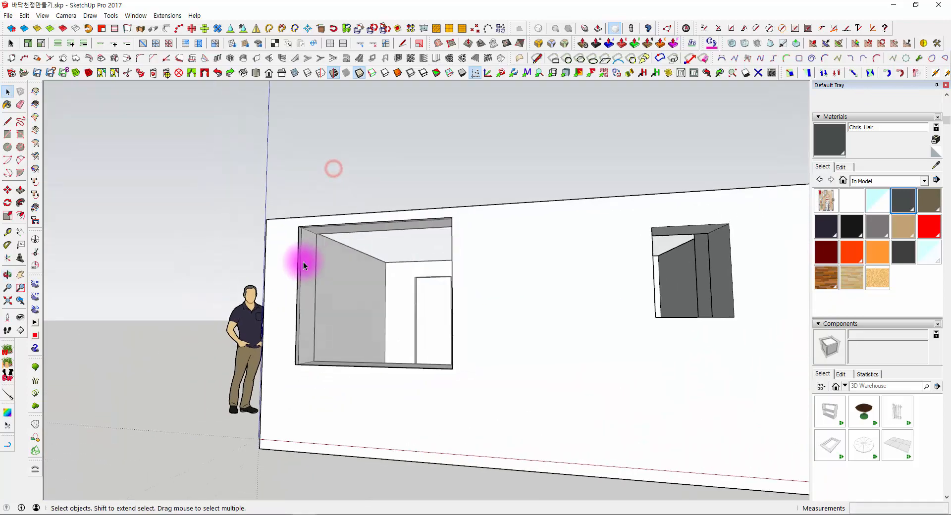
pyautogui.scroll(5, 554, 368)
pyautogui.moveTo(554, 367); pyautogui.dragTo(355, 294, button='middle')
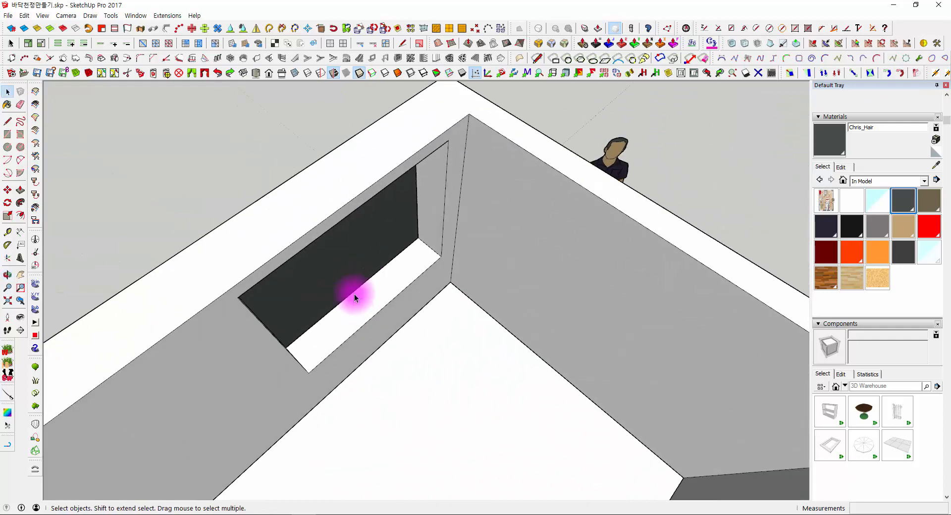
pyautogui.scroll(3, 355, 293)
pyautogui.moveTo(463, 356); pyautogui.dragTo(495, 298, button='middle')
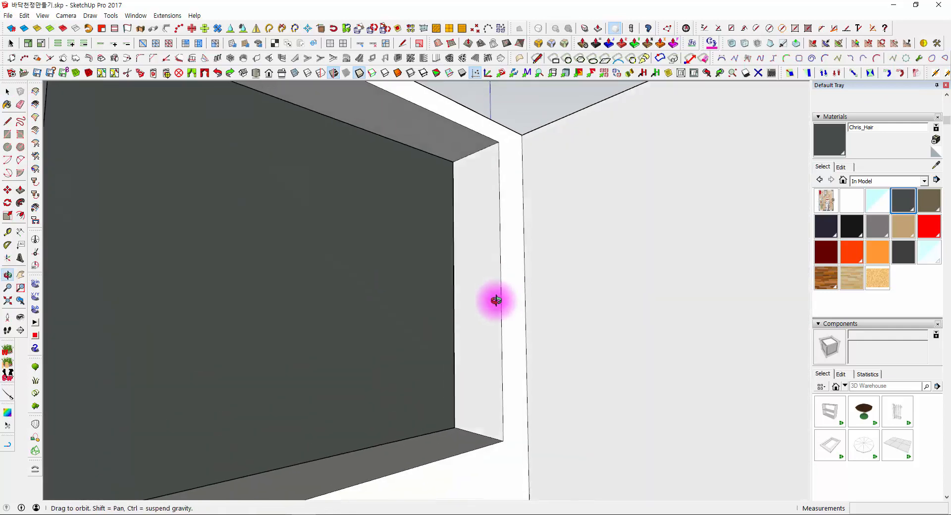
# - Try to paint the grouped window pane with the translucent CEILING2 material and check both of its sides
pyautogui.click(369, 251)
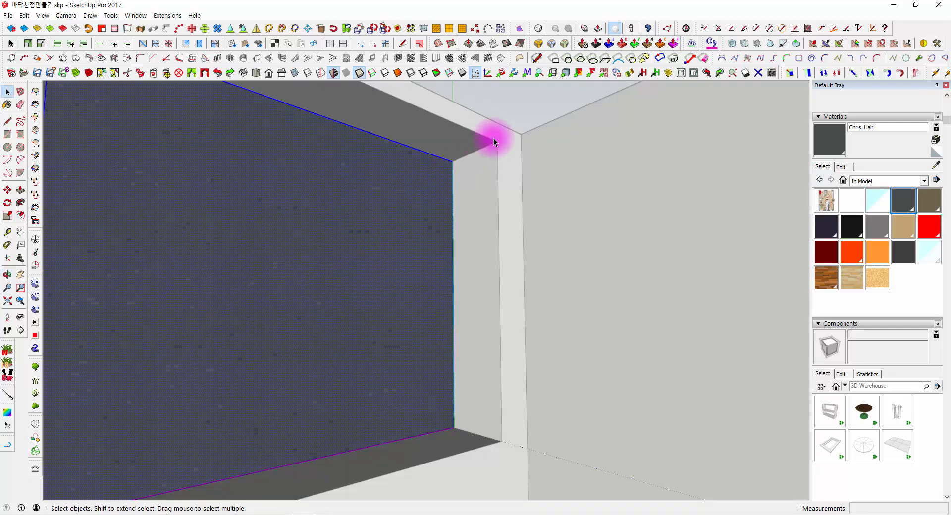
pyautogui.click(534, 98)
pyautogui.click(883, 204)
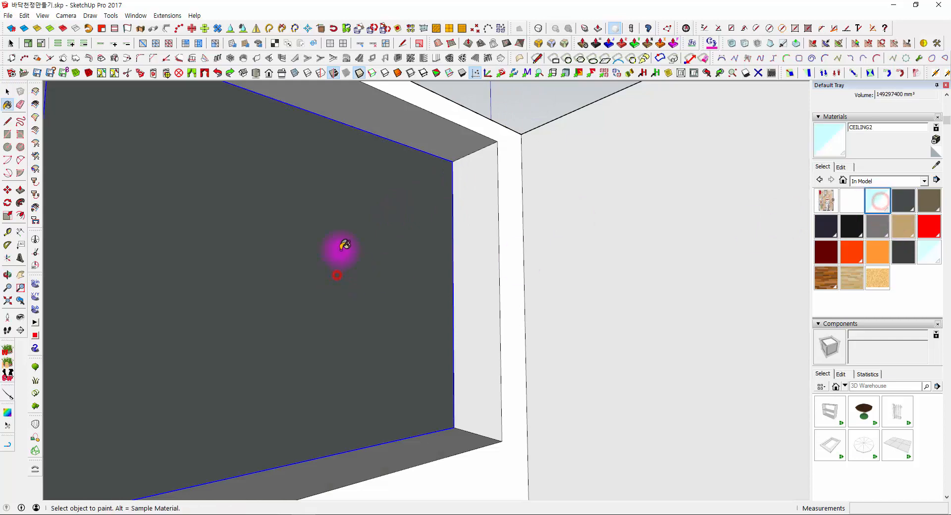
pyautogui.moveTo(340, 249)
pyautogui.mouseDown(button='middle')
pyautogui.moveTo(304, 251)
pyautogui.moveTo(276, 232)
pyautogui.mouseUp(button='middle')
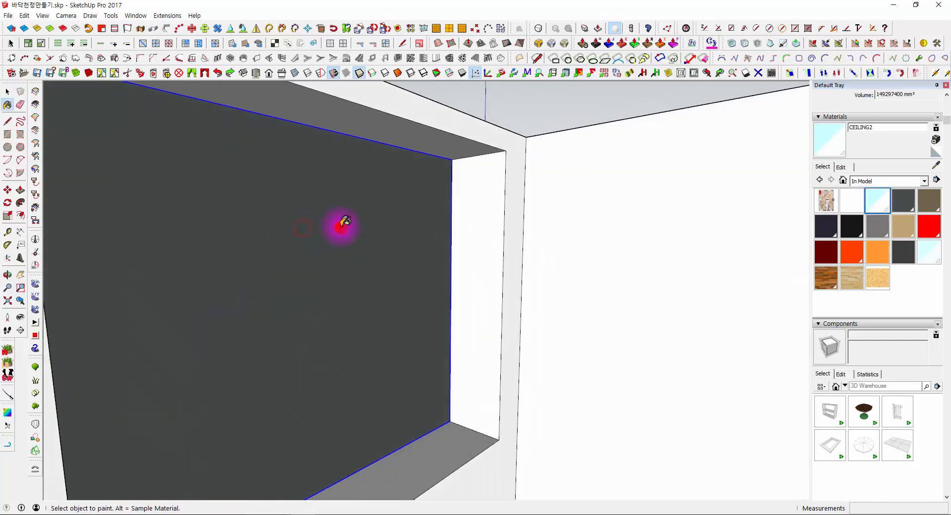
pyautogui.moveTo(338, 218); pyautogui.dragTo(860, 341, button='middle')
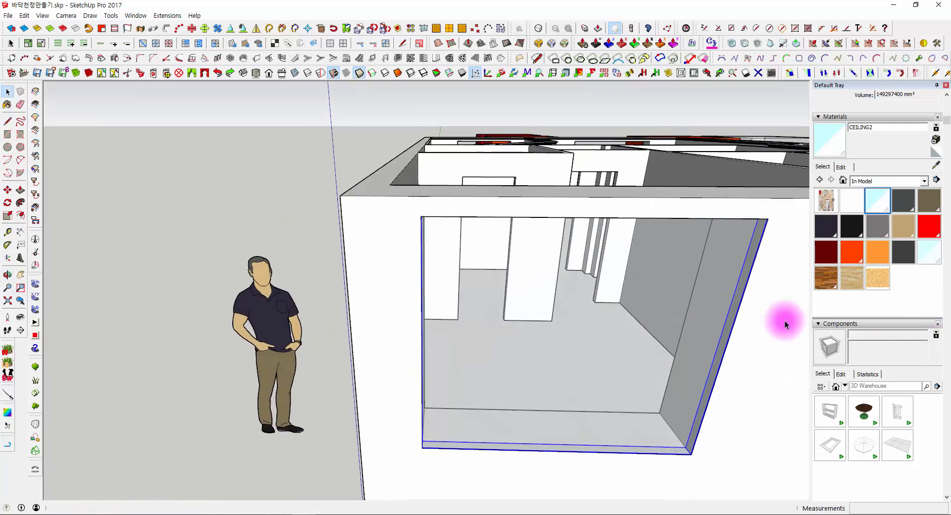
pyautogui.moveTo(550, 356); pyautogui.dragTo(25, 333, button='middle')
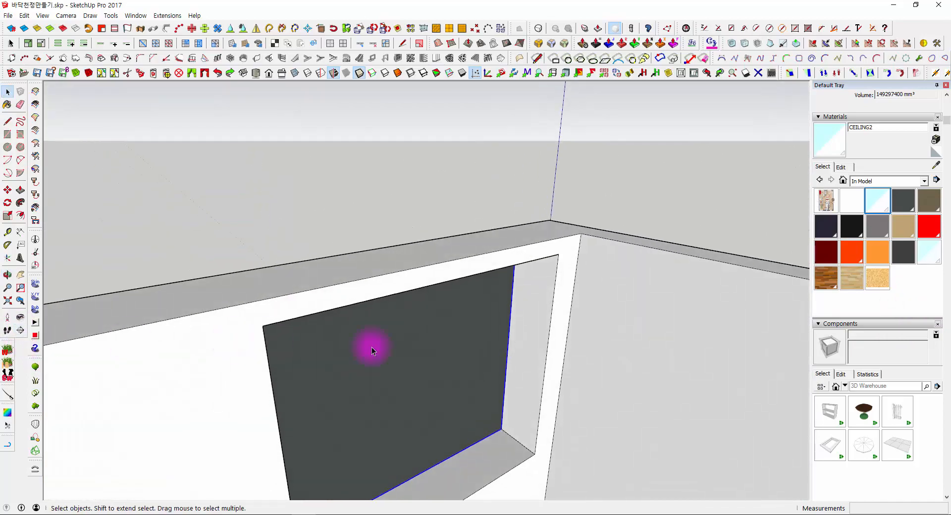
pyautogui.moveTo(372, 347); pyautogui.dragTo(403, 290, button='middle')
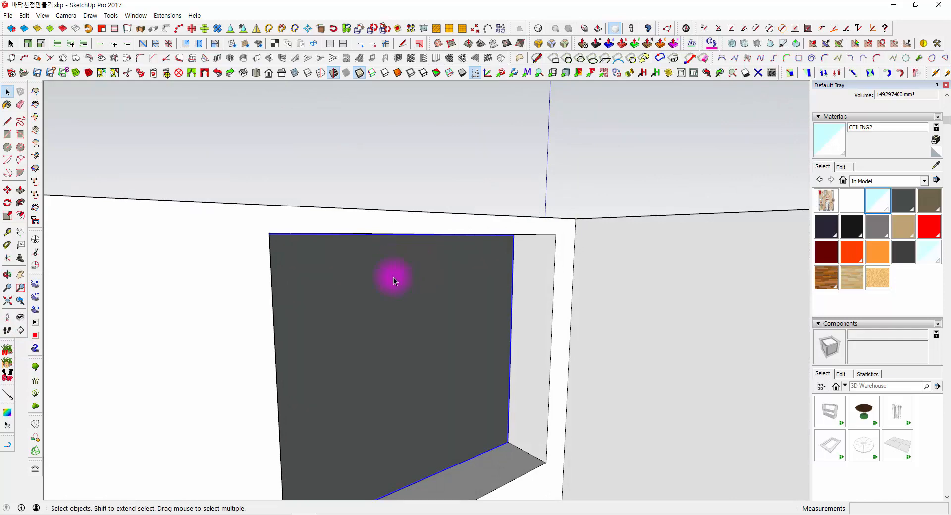
# - Delete the dark-backed pane and draw a 1700 x 1500 mm rectangle across the window opening
pyautogui.press('Delete')
pyautogui.click(7, 133)
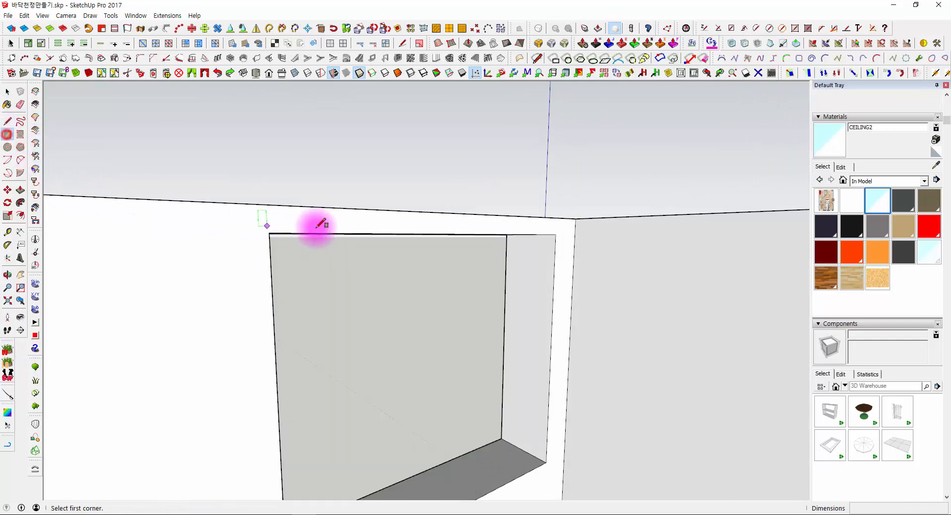
pyautogui.click(269, 233)
pyautogui.moveTo(365, 257); pyautogui.dragTo(511, 403, button='middle')
pyautogui.click(545, 423)
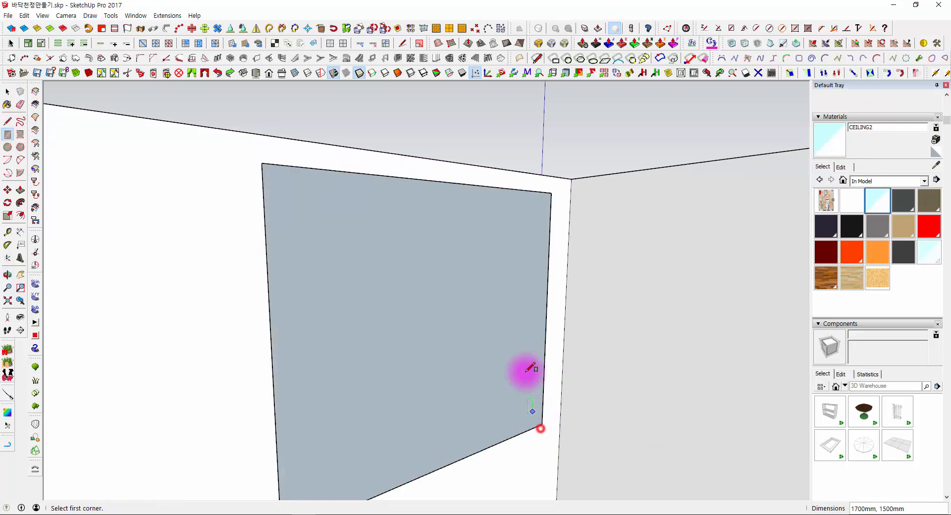
# - Extrude the window rectangle 18 mm and make the resulting pane a group
pyautogui.press('space')
pyautogui.click(503, 264)
pyautogui.scroll(3, 495, 258)
pyautogui.press('p')
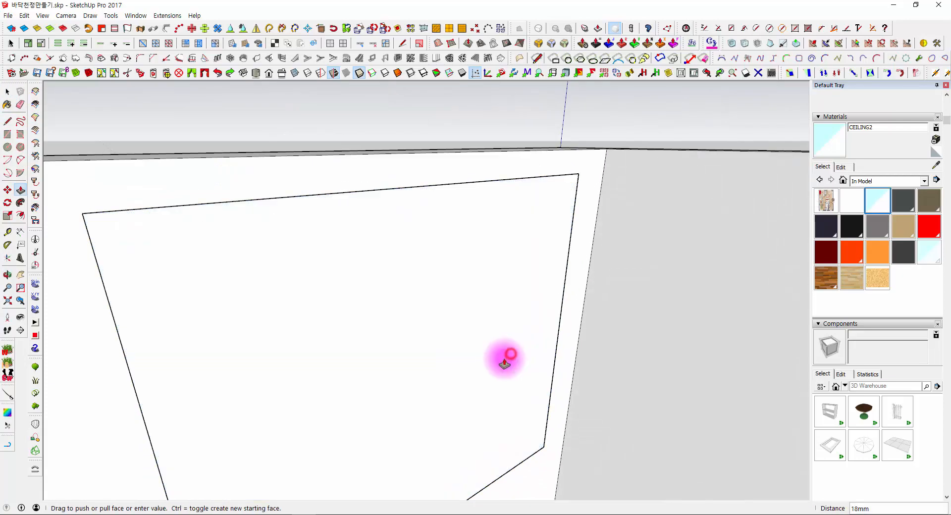
pyautogui.press('space')
pyautogui.rightClick(494, 312)
pyautogui.click(554, 90)
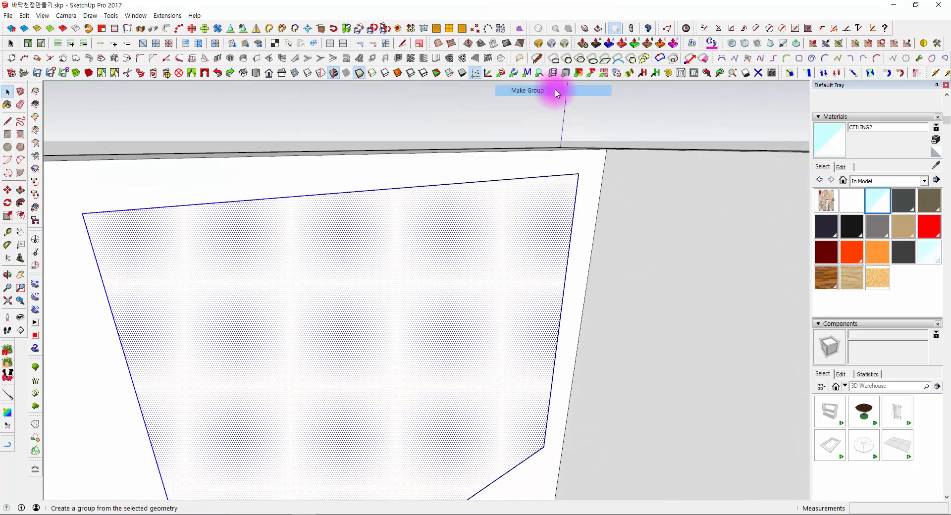
# - Paint the grouped window pane with the translucent CEILING2 material and check it from inside and outside the house
pyautogui.scroll(4, 597, 230)
pyautogui.click(878, 200)
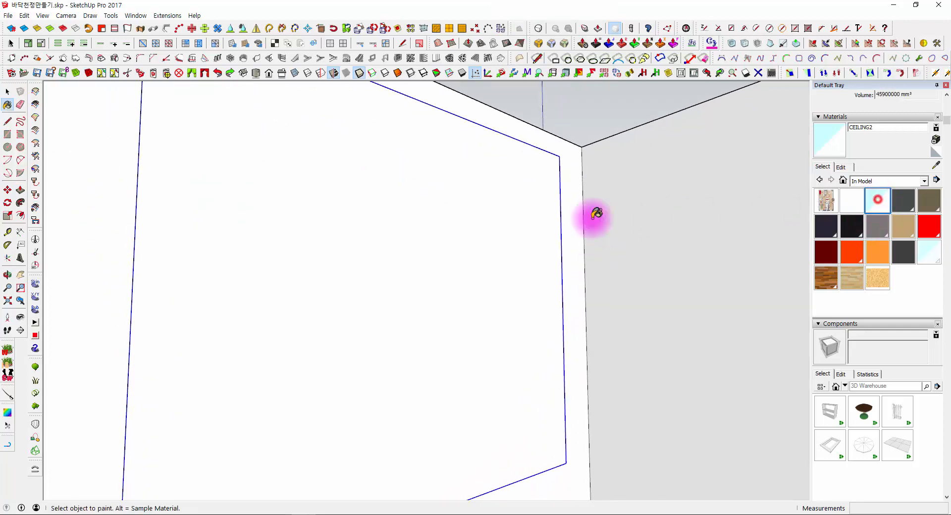
pyautogui.click(550, 221)
pyautogui.moveTo(450, 210)
pyautogui.mouseDown(button='middle')
pyautogui.moveTo(501, 234)
pyautogui.moveTo(515, 214)
pyautogui.mouseUp(button='middle')
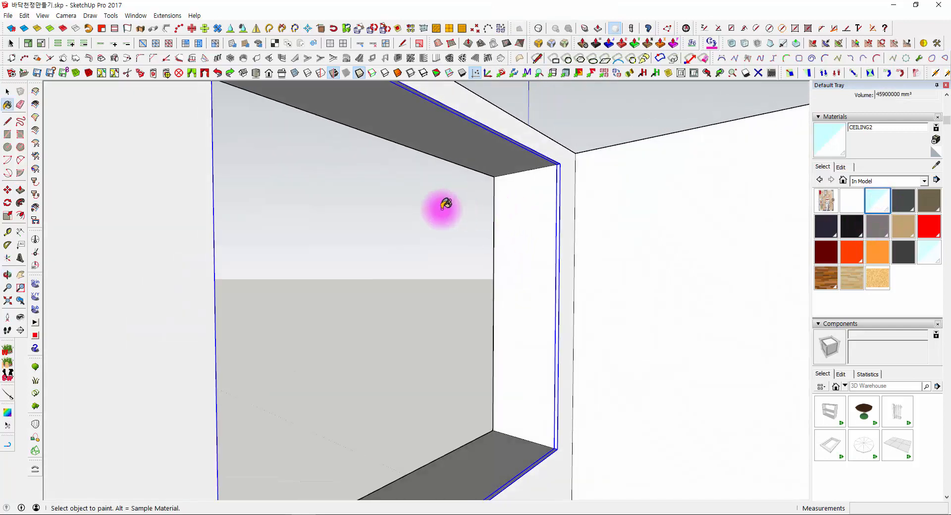
pyautogui.moveTo(349, 238); pyautogui.dragTo(887, 282, button='middle')
pyautogui.scroll(-3, 499, 259)
pyautogui.moveTo(499, 259)
pyautogui.mouseDown(button='middle')
pyautogui.moveTo(347, 296)
pyautogui.moveTo(280, 300)
pyautogui.mouseUp(button='middle')
pyautogui.scroll(-3, 280, 301)
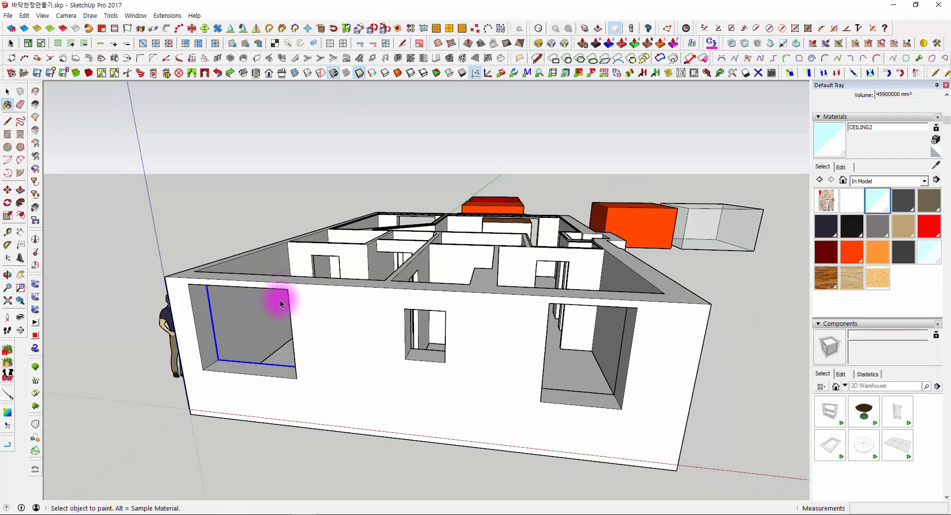
pyautogui.click(134, 338)
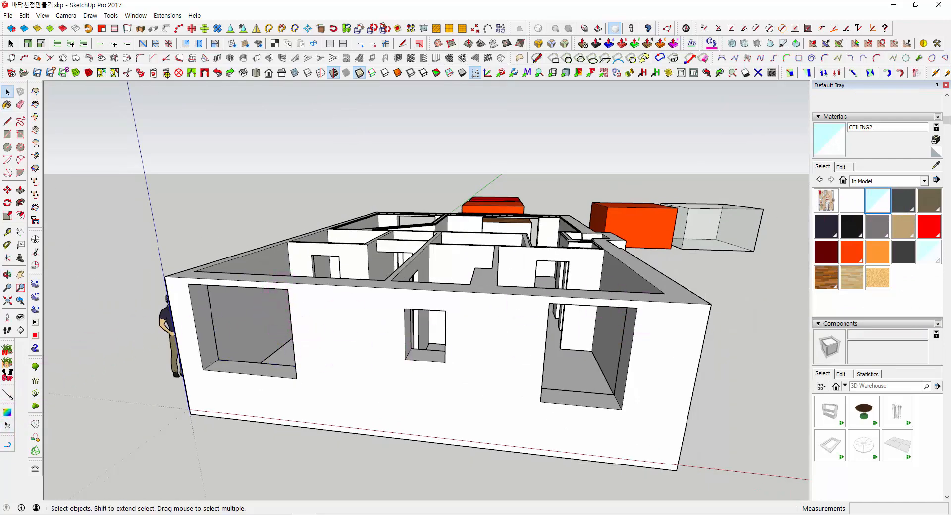
pyautogui.click(275, 325)
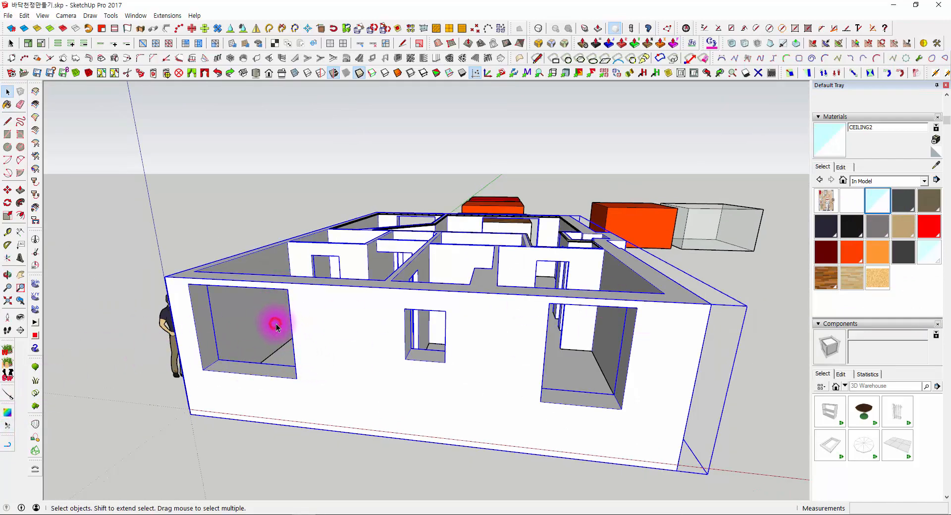
# - Delete the two orange boxes, the translucent box and the red box, keeping the wood-topped box beside the house
pyautogui.moveTo(347, 266); pyautogui.dragTo(597, 356, button='middle')
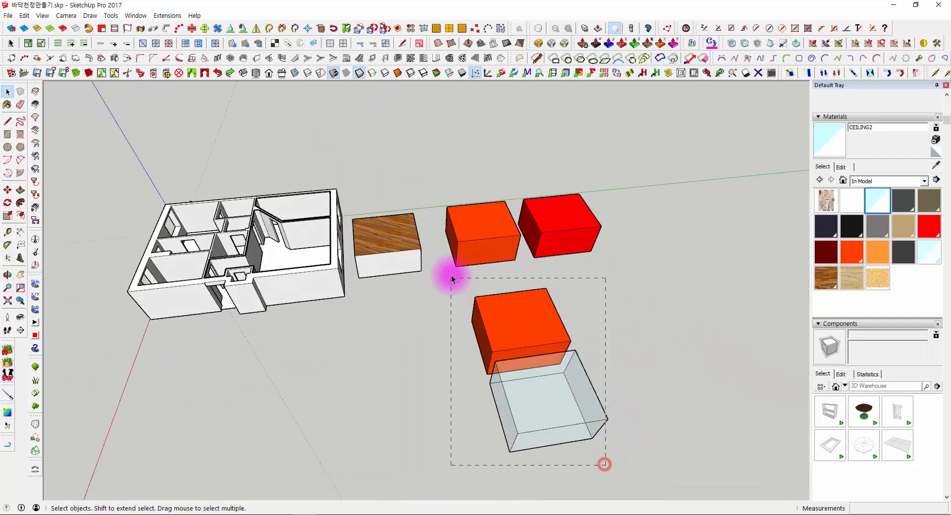
pyautogui.moveTo(452, 276); pyautogui.dragTo(452, 275)
pyautogui.scroll(3, 452, 275)
pyautogui.press('Delete')
pyautogui.click(475, 228)
pyautogui.press('Delete')
pyautogui.click(647, 230)
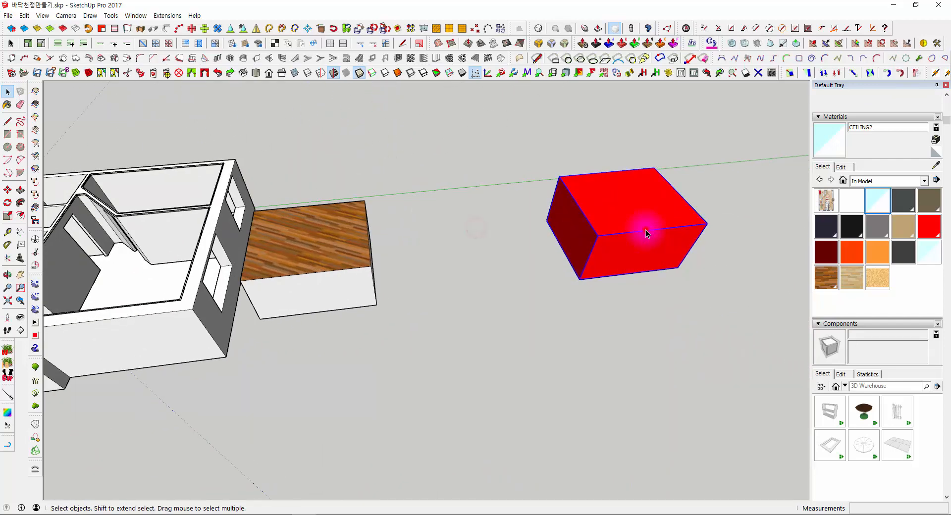
pyautogui.press('Delete')
# - Move the whole wood-topped box about 5 m away from the house along the green axis
pyautogui.scroll(-3, 361, 255)
pyautogui.tripleClick(345, 246)
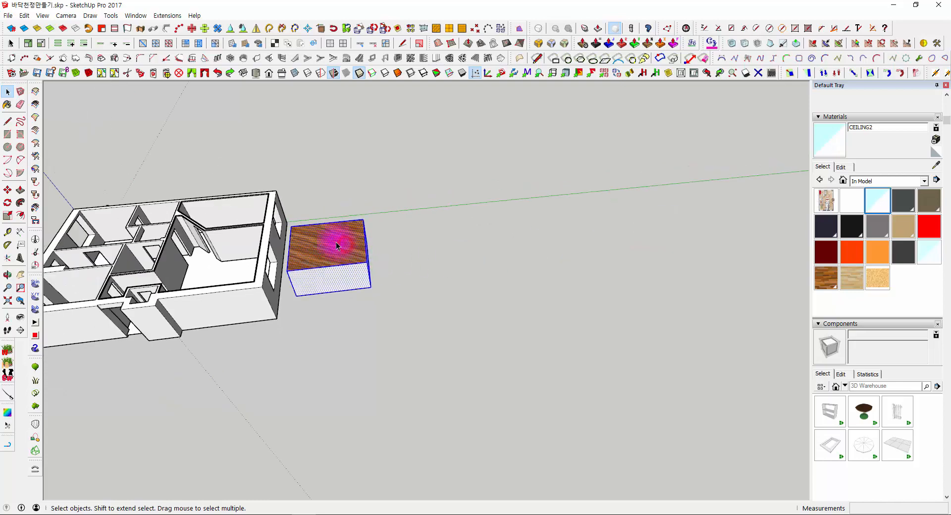
pyautogui.scroll(3, 323, 236)
pyautogui.press('m')
pyautogui.click(338, 367)
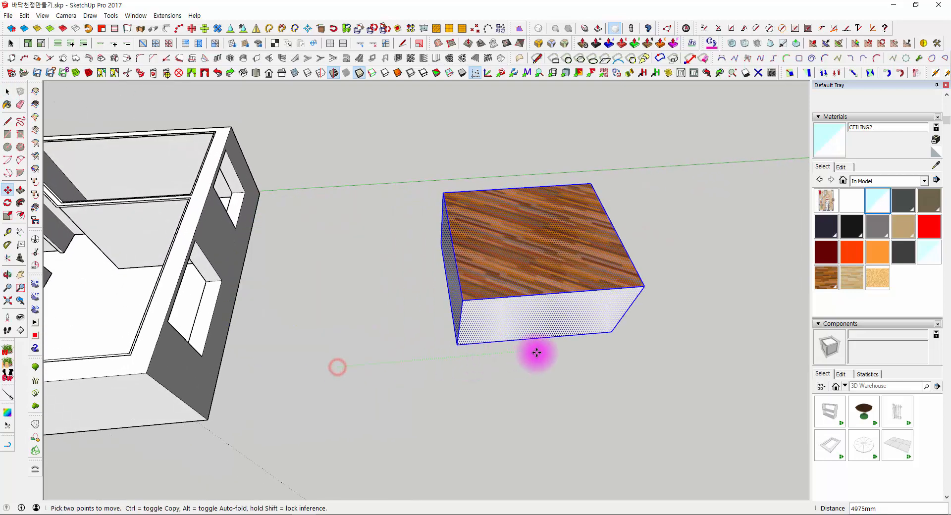
pyautogui.click(544, 356)
# - Look at the Texture options available for the box's wood-covered top face
pyautogui.keyDown('shift'); pyautogui.moveTo(512, 344); pyautogui.dragTo(346, 409, button='middle'); pyautogui.keyUp('shift')
pyautogui.scroll(1, 333, 282)
pyautogui.press('space')
pyautogui.click(333, 275)
pyautogui.keyDown('shift'); pyautogui.moveTo(431, 261); pyautogui.dragTo(440, 224, button='middle'); pyautogui.keyUp('shift')
pyautogui.rightClick(440, 224)
pyautogui.moveTo(490, 361)
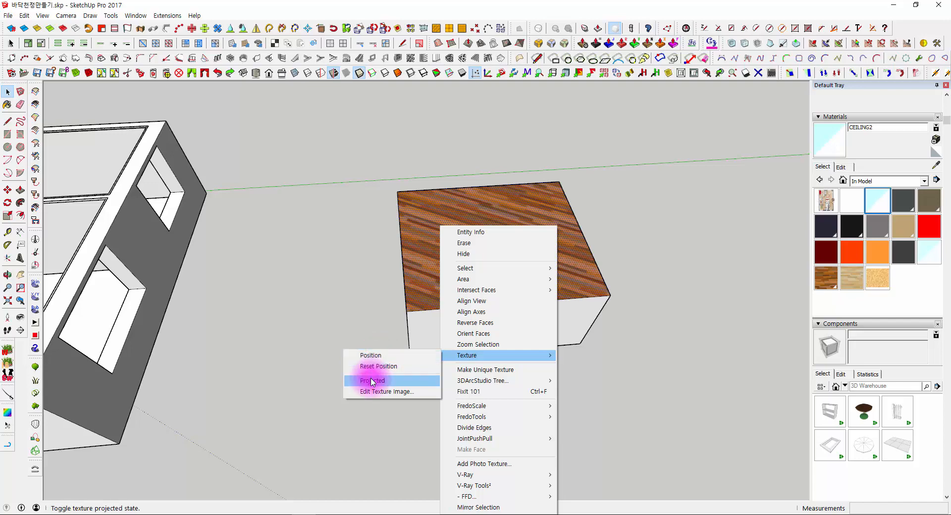
pyautogui.click(274, 288)
pyautogui.moveTo(318, 261); pyautogui.dragTo(203, 244, button='middle')
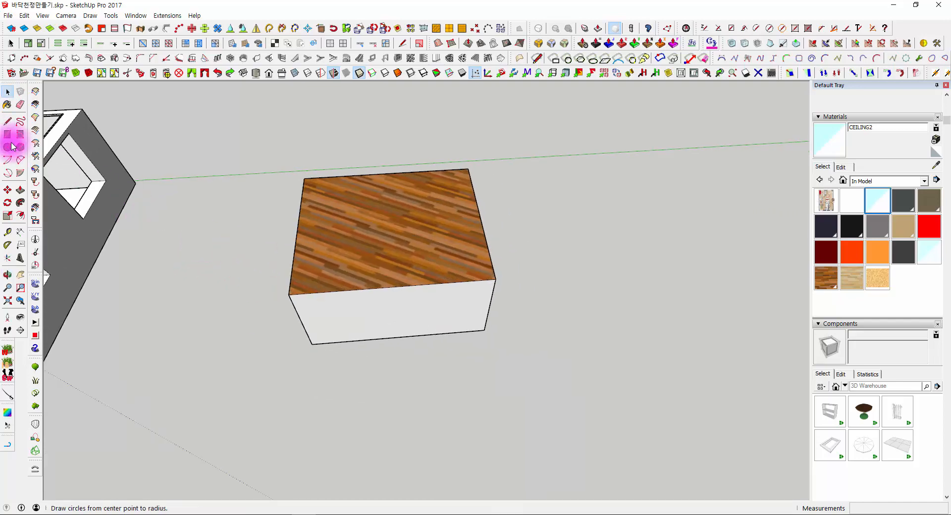
# - Draw a circle on the ground beside the wood-topped box and extrude it up into a tall cylinder
pyautogui.moveTo(563, 333)
pyautogui.mouseDown(button='middle')
pyautogui.moveTo(563, 291)
pyautogui.moveTo(590, 293)
pyautogui.mouseUp(button='middle')
pyautogui.click(561, 294)
pyautogui.click(591, 290)
pyautogui.press('p')
pyautogui.moveTo(563, 303); pyautogui.dragTo(583, 139)
pyautogui.press('space')
# - Rotate the whole cylinder about 60 degrees around its base to tip it over beside the box
pyautogui.tripleClick(580, 193)
pyautogui.moveTo(569, 195); pyautogui.dragTo(607, 242, button='middle')
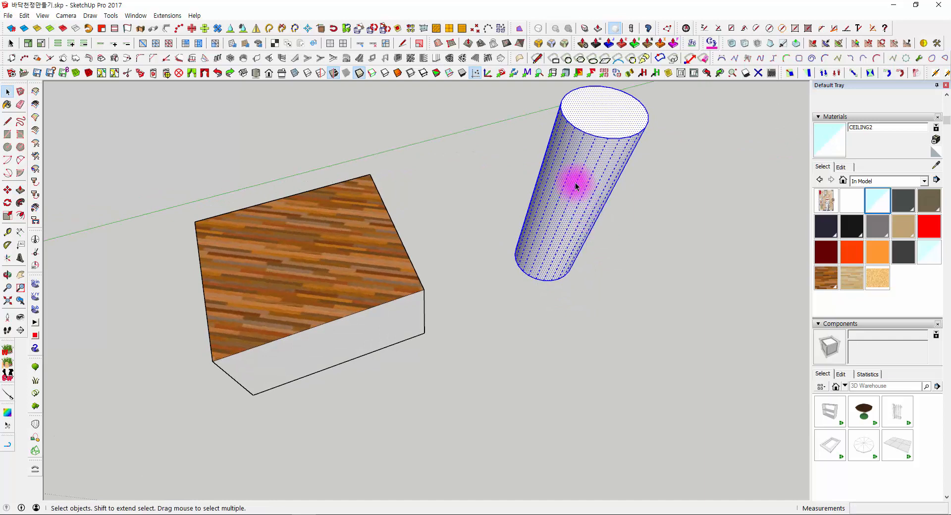
pyautogui.press('q')
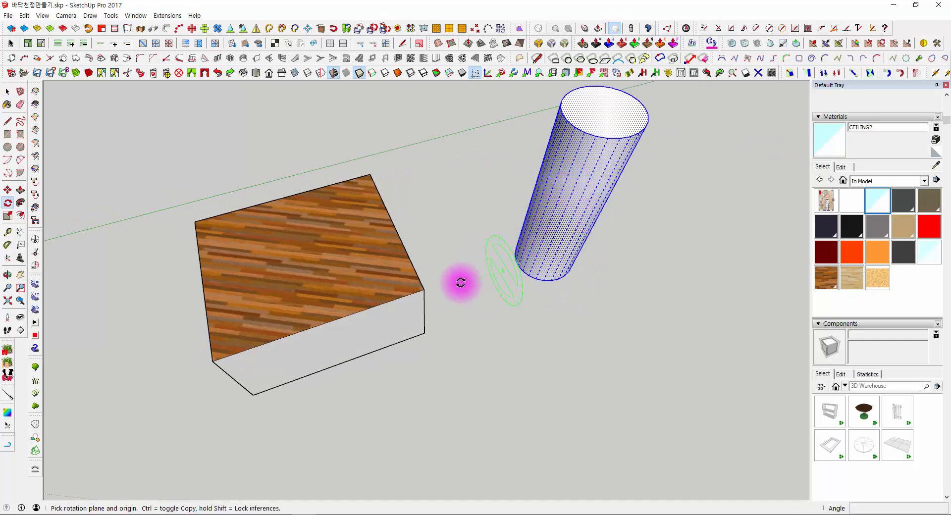
pyautogui.click(511, 273)
pyautogui.click(542, 342)
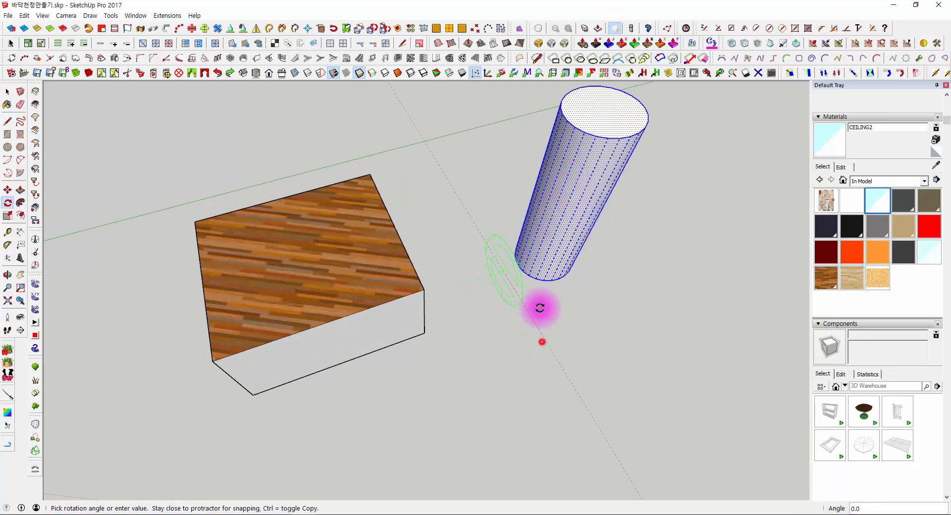
pyautogui.click(532, 259)
pyautogui.moveTo(527, 266); pyautogui.dragTo(404, 347, button='middle')
pyautogui.press('space')
pyautogui.click(403, 346)
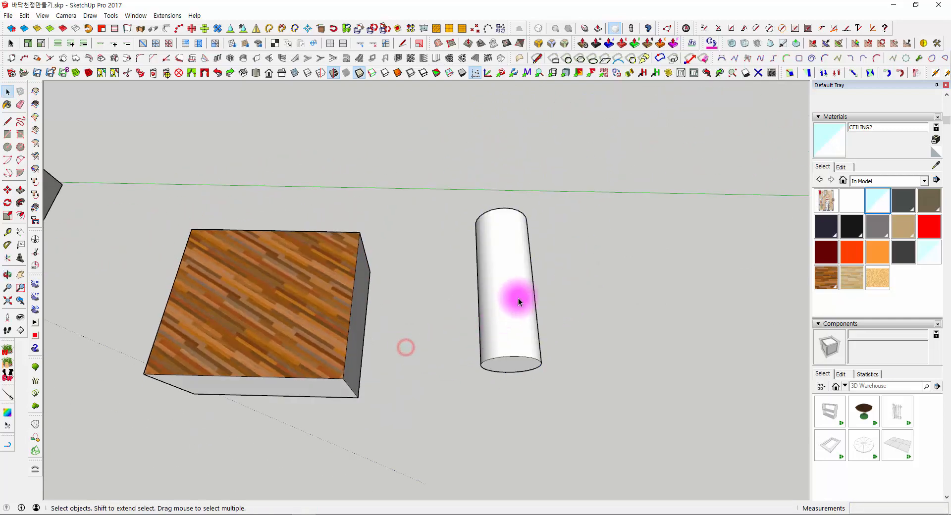
# - Paint the cylinder's curved surface with the Wood Floor Dark material
pyautogui.click(518, 297)
pyautogui.moveTo(516, 279); pyautogui.dragTo(572, 203, button='middle')
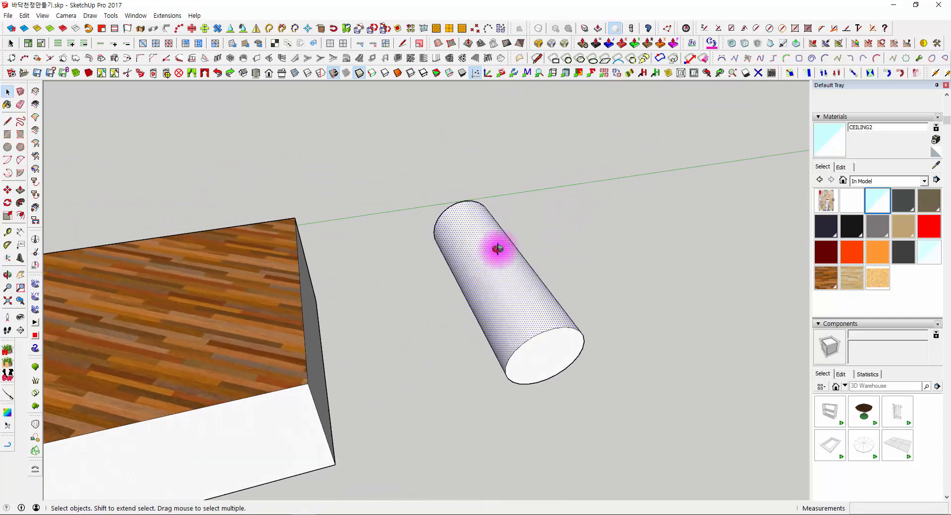
pyautogui.moveTo(498, 249); pyautogui.dragTo(441, 304, button='middle')
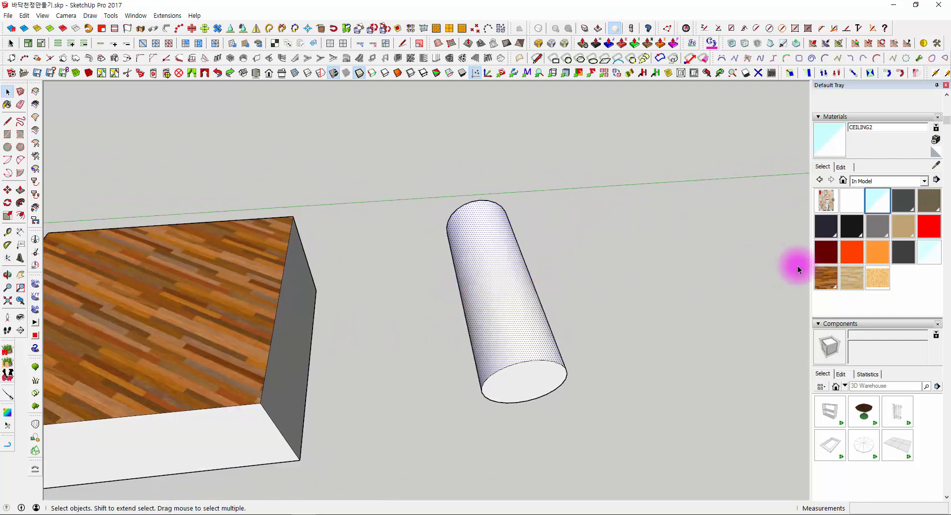
pyautogui.click(826, 278)
pyautogui.click(512, 295)
# - Examine how the wood pattern wraps around the cylinder's curved surface from several sides
pyautogui.scroll(3, 505, 303)
pyautogui.moveTo(505, 304)
pyautogui.mouseDown(button='middle')
pyautogui.moveTo(347, 414)
pyautogui.moveTo(249, 331)
pyautogui.moveTo(448, 218)
pyautogui.moveTo(470, 195)
pyautogui.moveTo(485, 323)
pyautogui.moveTo(491, 256)
pyautogui.moveTo(497, 310)
pyautogui.moveTo(436, 325)
pyautogui.mouseUp(button='middle')
pyautogui.scroll(-4, 471, 195)
pyautogui.scroll(4, 491, 257)
pyautogui.scroll(-1, 488, 254)
pyautogui.press('space')
pyautogui.scroll(3, 494, 241)
pyautogui.scroll(-3, 496, 310)
pyautogui.moveTo(547, 306); pyautogui.dragTo(398, 259, button='middle')
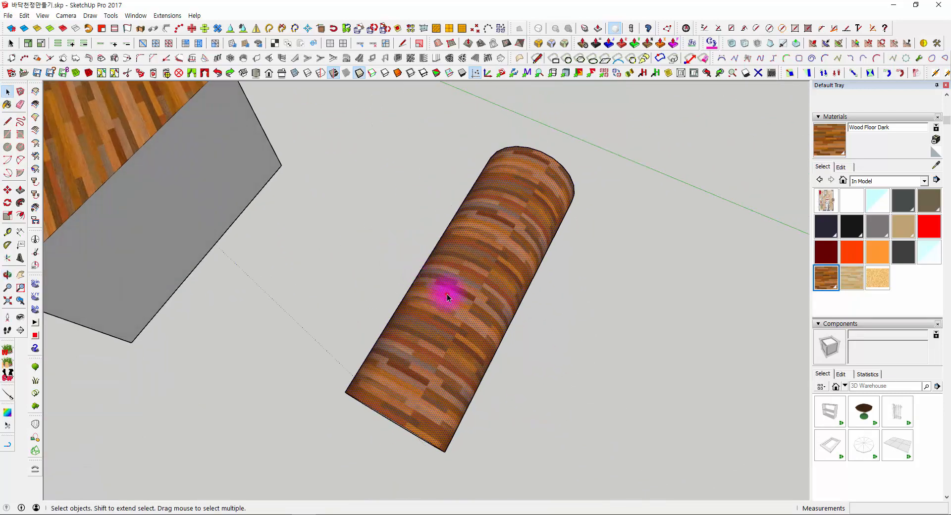
pyautogui.moveTo(447, 297)
pyautogui.mouseDown(button='middle')
pyautogui.moveTo(588, 155)
pyautogui.moveTo(495, 259)
pyautogui.moveTo(552, 212)
pyautogui.moveTo(528, 224)
pyautogui.moveTo(504, 315)
pyautogui.mouseUp(button='middle')
pyautogui.scroll(-2, 504, 314)
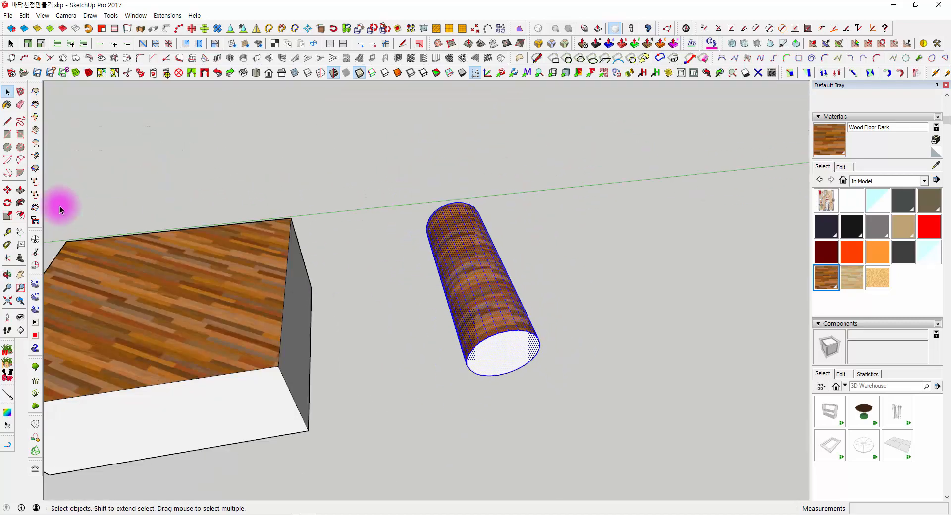
# - Draw a circle on the ground beside the cylinder and offset its outline outward to make a larger concentric circle
pyautogui.click(8, 148)
pyautogui.moveTo(613, 274)
pyautogui.mouseDown(button='middle')
pyautogui.moveTo(546, 314)
pyautogui.moveTo(558, 321)
pyautogui.mouseUp(button='middle')
pyautogui.click(546, 315)
pyautogui.click(575, 312)
pyautogui.press('space')
pyautogui.press('f')
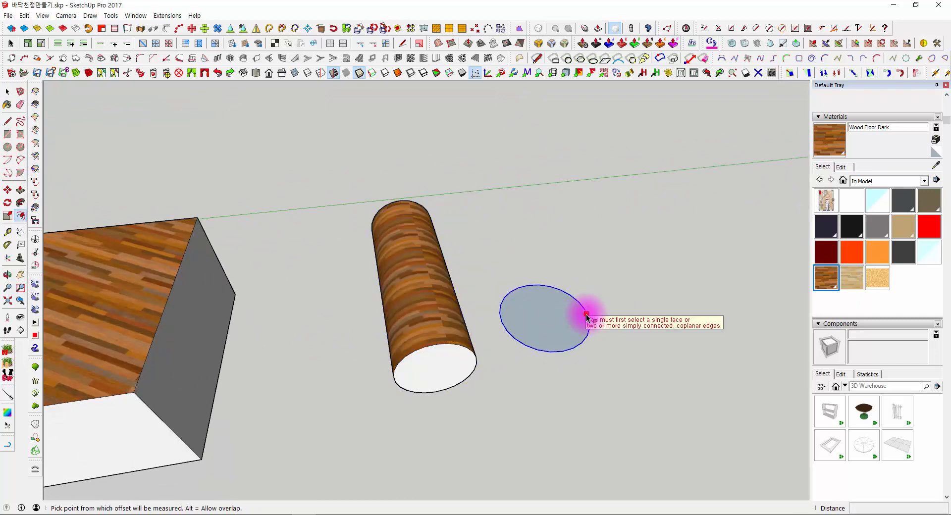
pyautogui.click(586, 314)
pyautogui.click(605, 309)
pyautogui.press('space')
# - Delete the ring face between the two circles and rotate the inner disc 90 degrees to stand upright
pyautogui.click(572, 310)
pyautogui.click(600, 311)
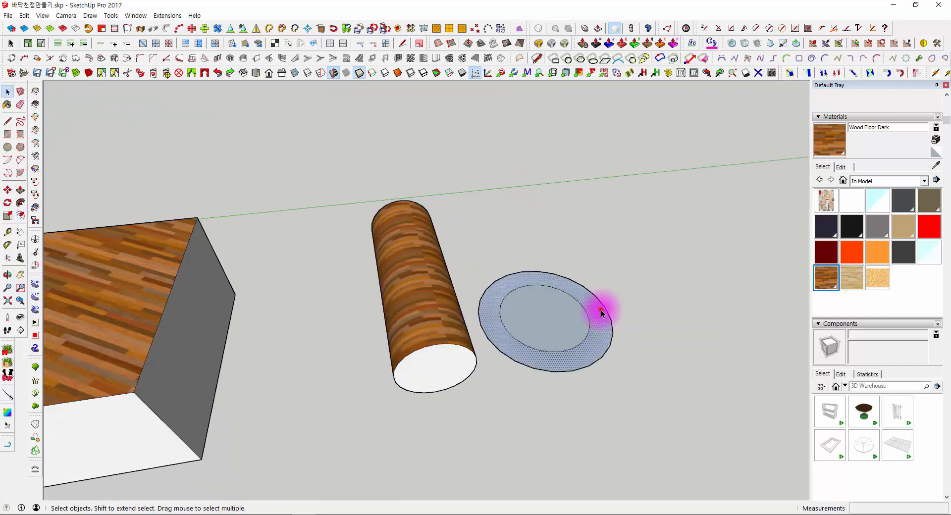
pyautogui.scroll(2, 600, 311)
pyautogui.press('Delete')
pyautogui.click(564, 330)
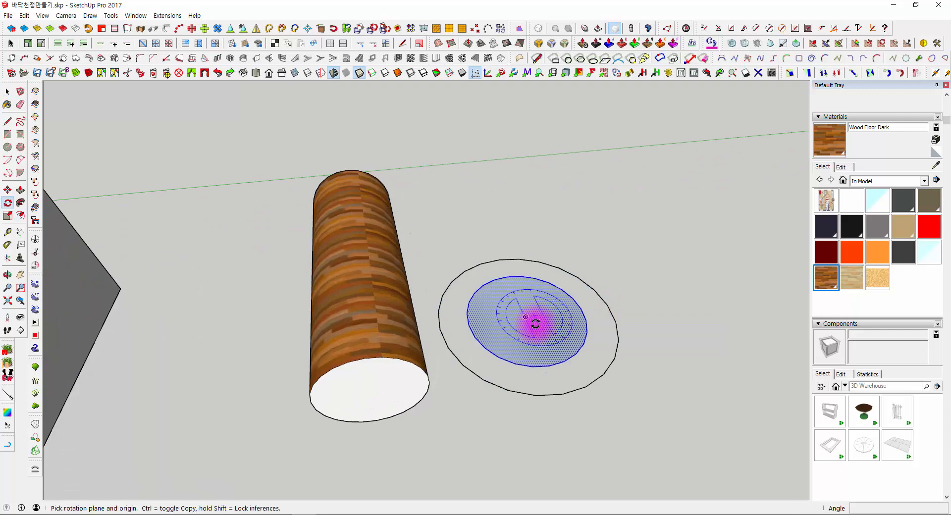
pyautogui.click(540, 347)
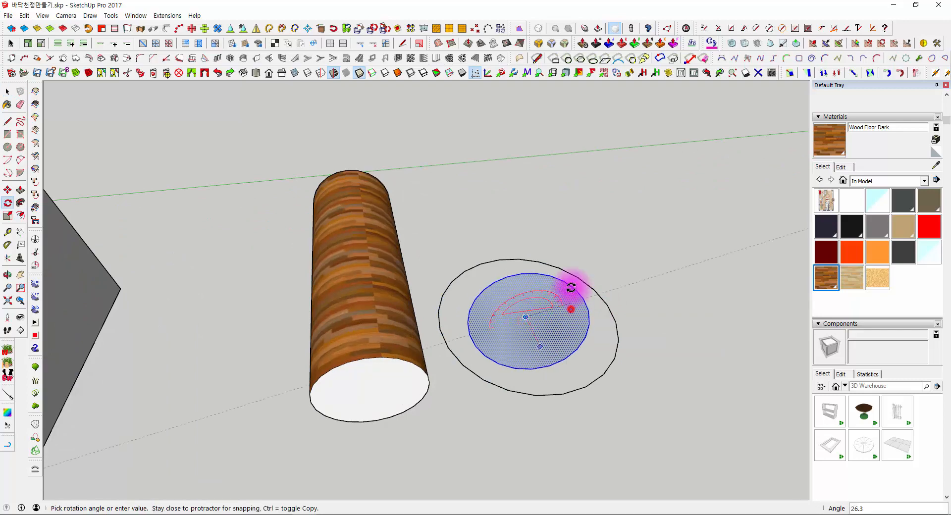
pyautogui.write('90')
pyautogui.press('Return')
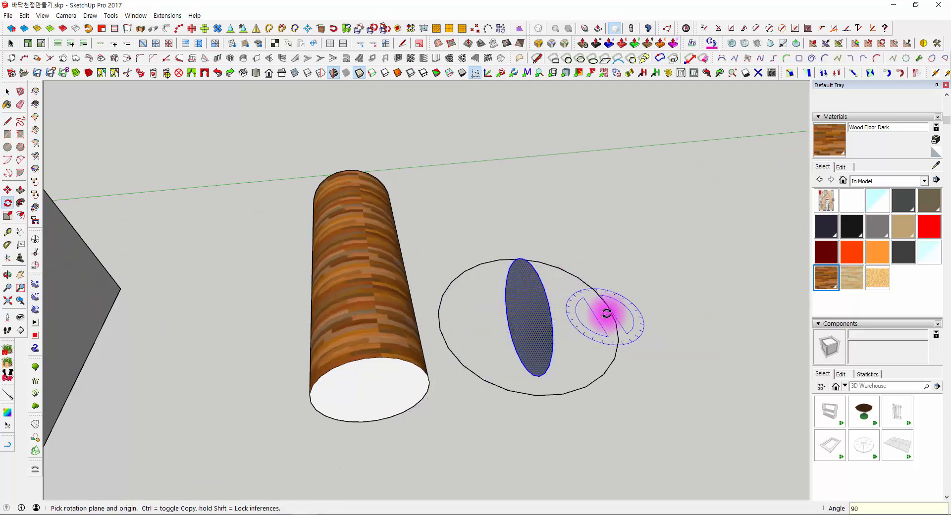
pyautogui.press('space')
# - Sweep the upright disc around the outer circle with Follow Me to form a sphere, and remove the path circle
pyautogui.click(616, 311)
pyautogui.moveTo(605, 323); pyautogui.dragTo(602, 295, button='middle')
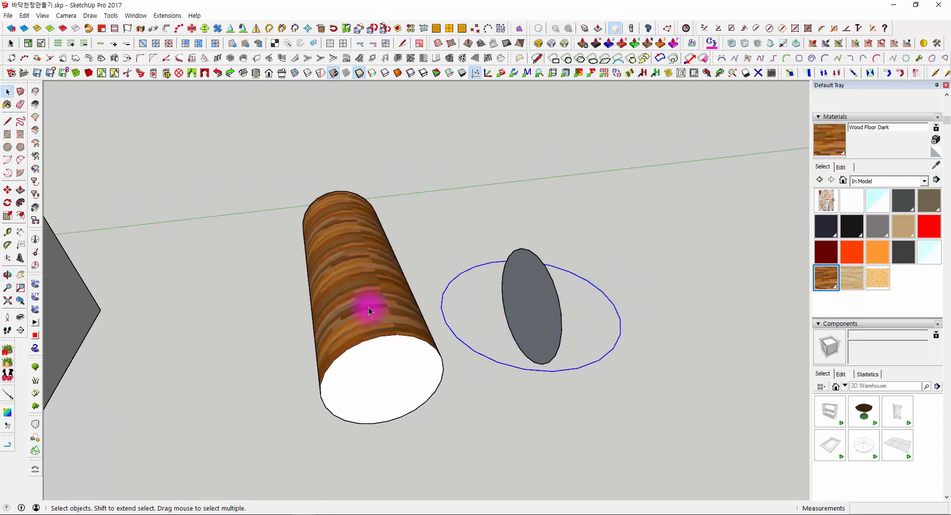
pyautogui.click(9, 203)
pyautogui.click(649, 281)
pyautogui.press('space')
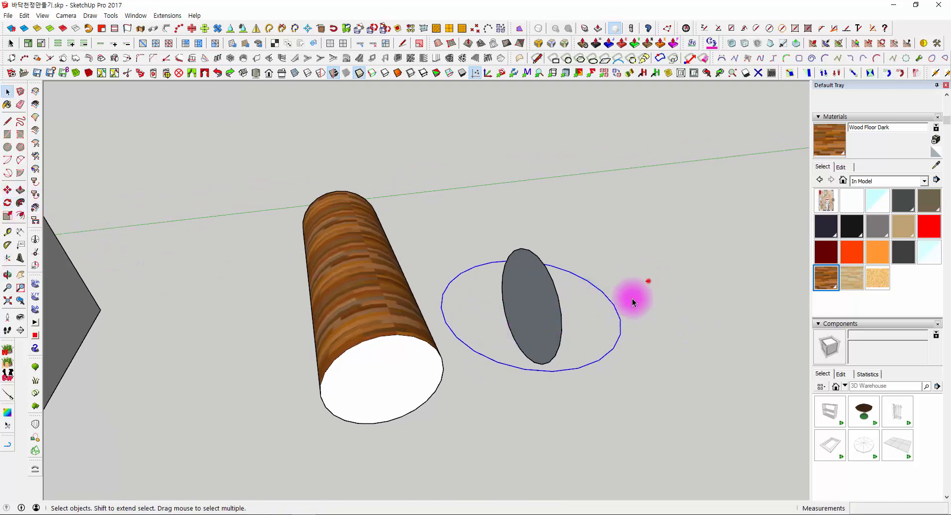
pyautogui.click(20, 203)
pyautogui.click(531, 286)
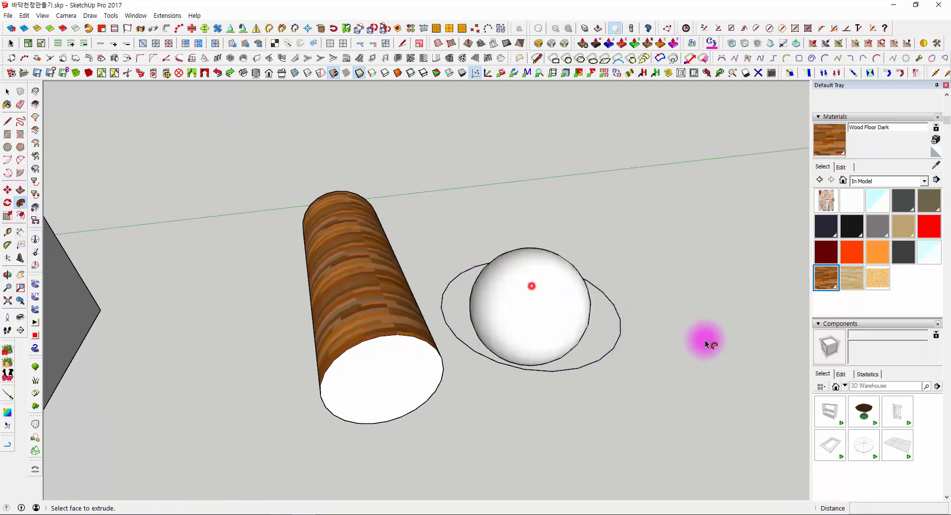
pyautogui.moveTo(648, 293); pyautogui.dragTo(610, 367)
pyautogui.moveTo(610, 368); pyautogui.dragTo(615, 395, button='middle')
# - Paint the sphere with Wood Floor Dark and check how the texture falls on its individual facets
pyautogui.click(526, 319)
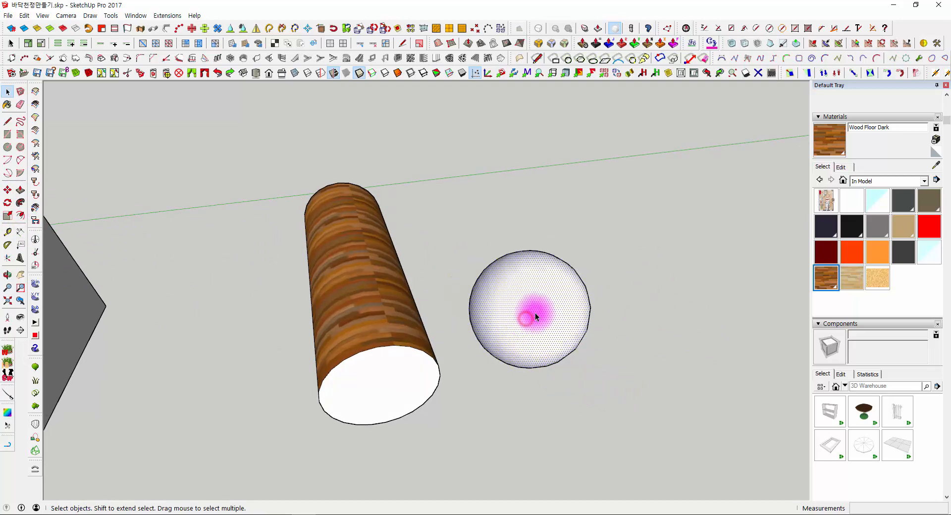
pyautogui.click(536, 288)
pyautogui.moveTo(536, 289); pyautogui.dragTo(535, 424, button='middle')
pyautogui.press('space')
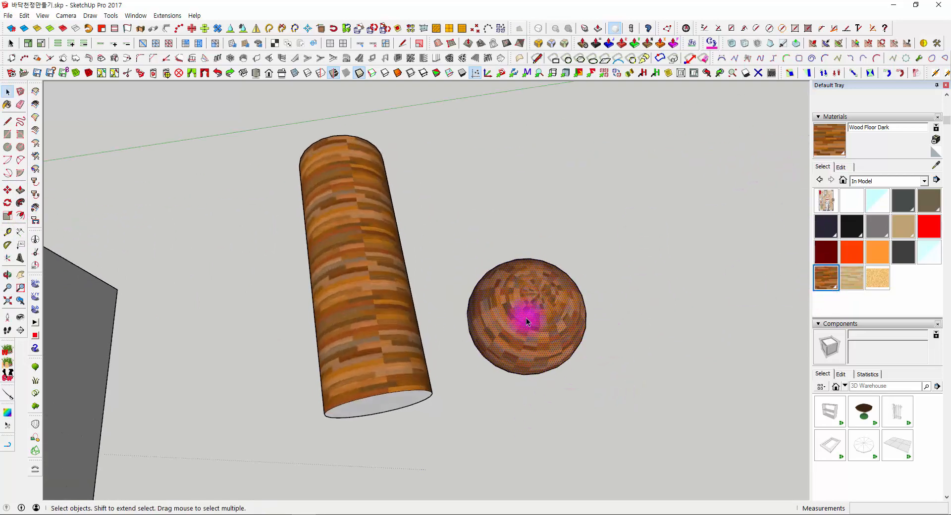
pyautogui.scroll(3, 520, 303)
pyautogui.moveTo(625, 212); pyautogui.dragTo(500, 80, button='middle')
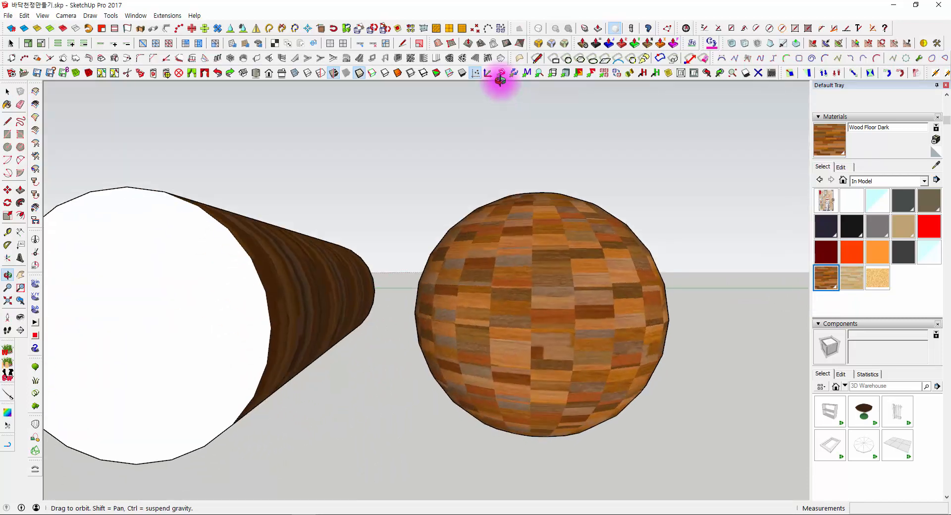
pyautogui.click(534, 241)
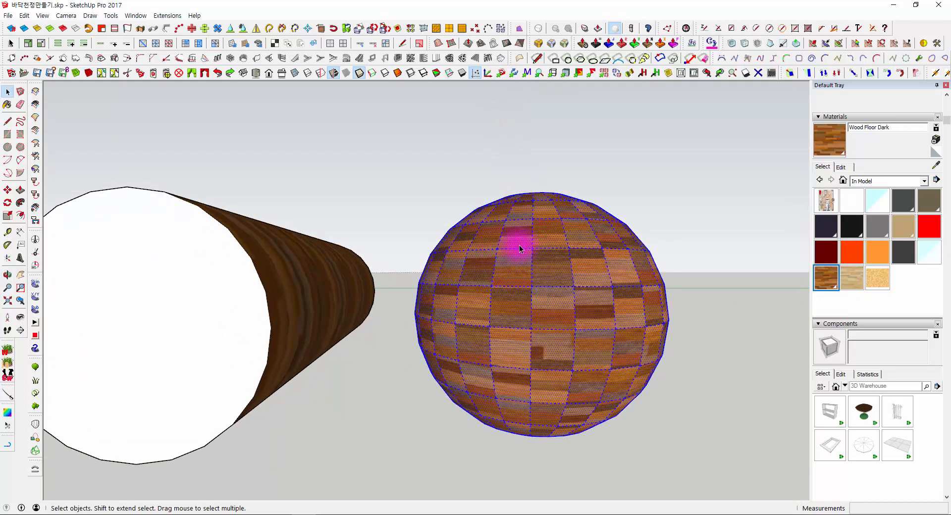
pyautogui.moveTo(523, 197); pyautogui.dragTo(497, 373, button='middle')
pyautogui.scroll(-6, 547, 329)
pyautogui.click(594, 282)
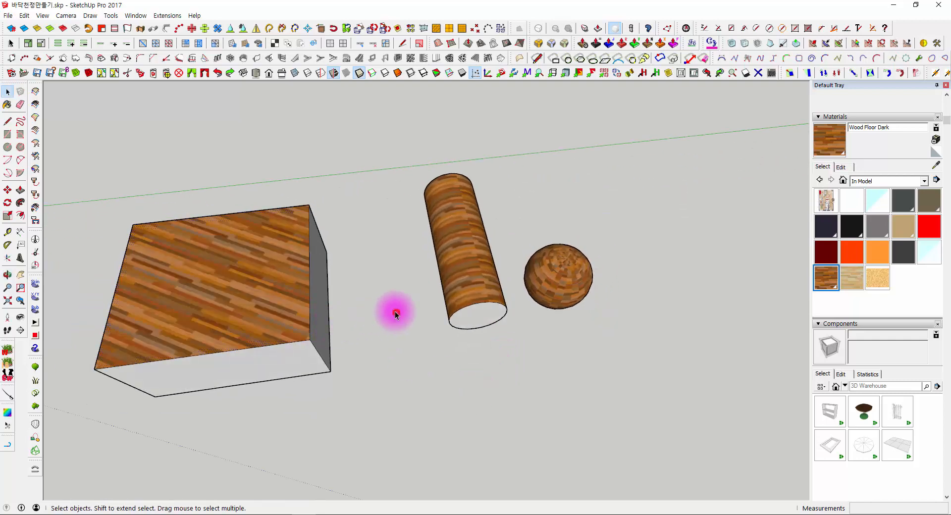
# - Set the texture on the box's top face to Projected and look for texture options on the sphere
pyautogui.rightClick(238, 231)
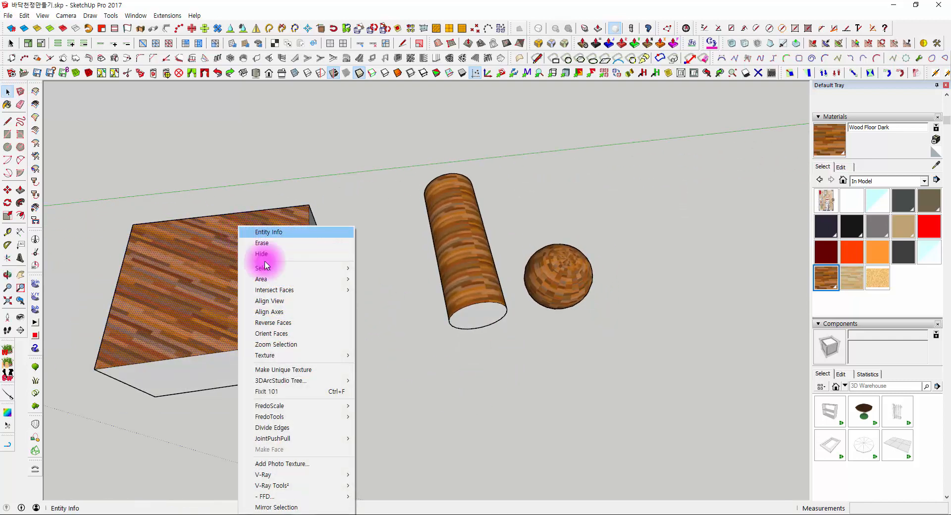
pyautogui.moveTo(265, 356)
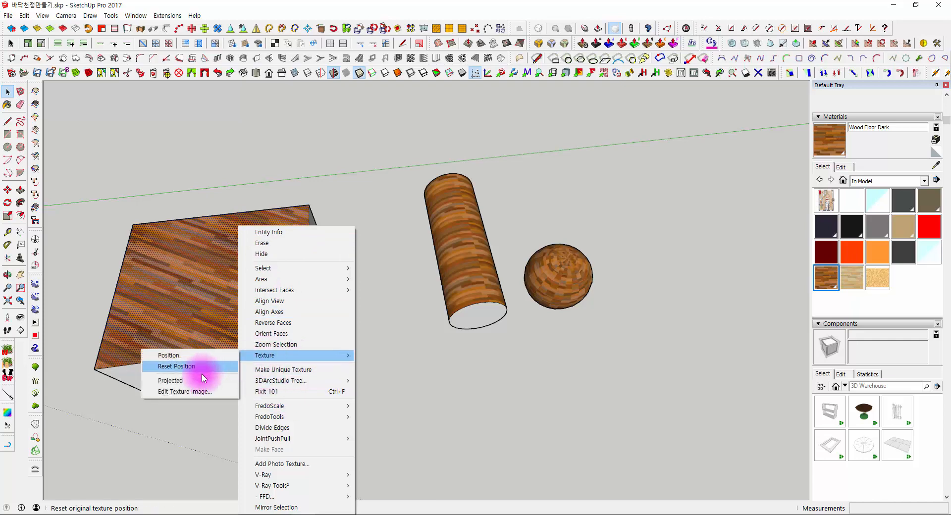
pyautogui.click(176, 382)
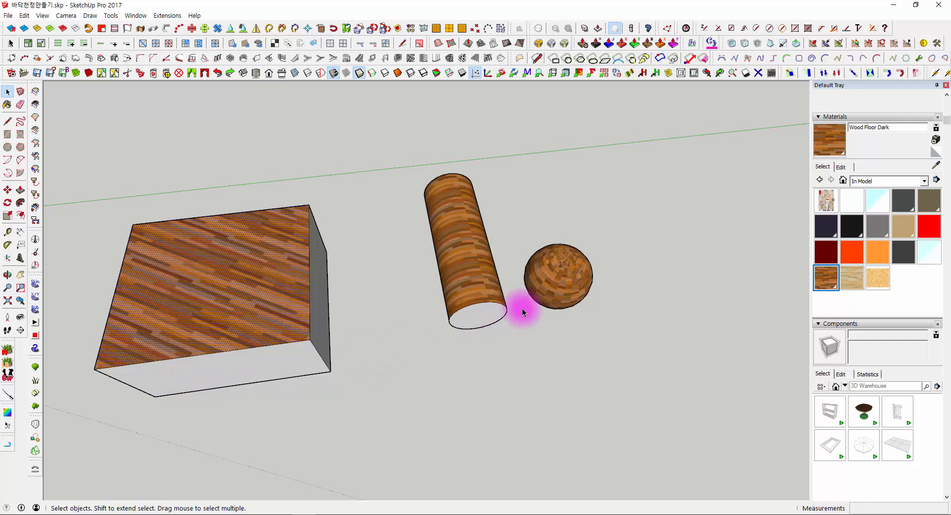
pyautogui.rightClick(554, 265)
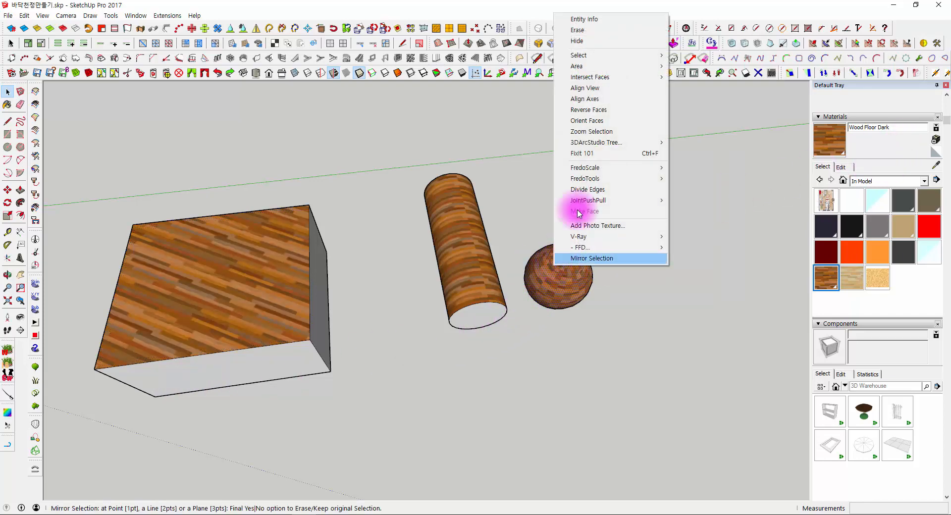
pyautogui.click(690, 348)
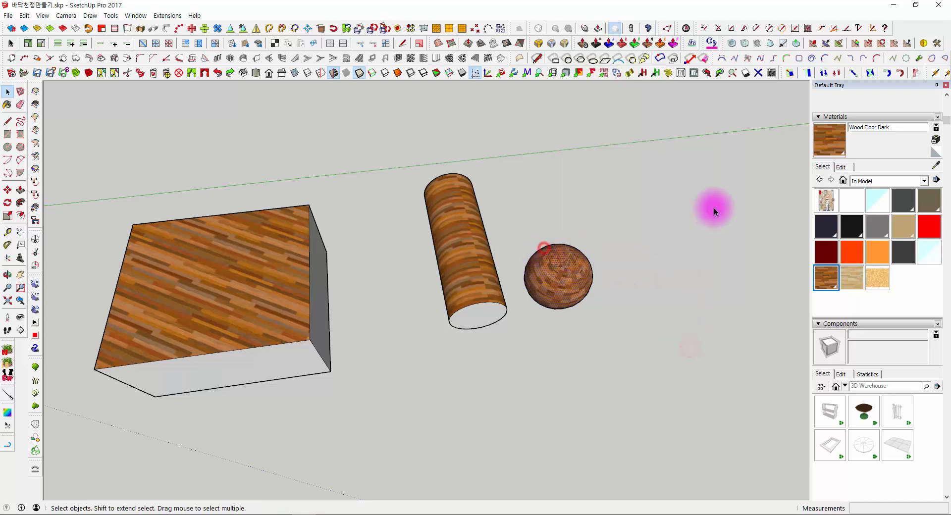
# - Sample the projected wood texture from the box's top face, paint it onto the sphere and check the mapping
pyautogui.click(935, 166)
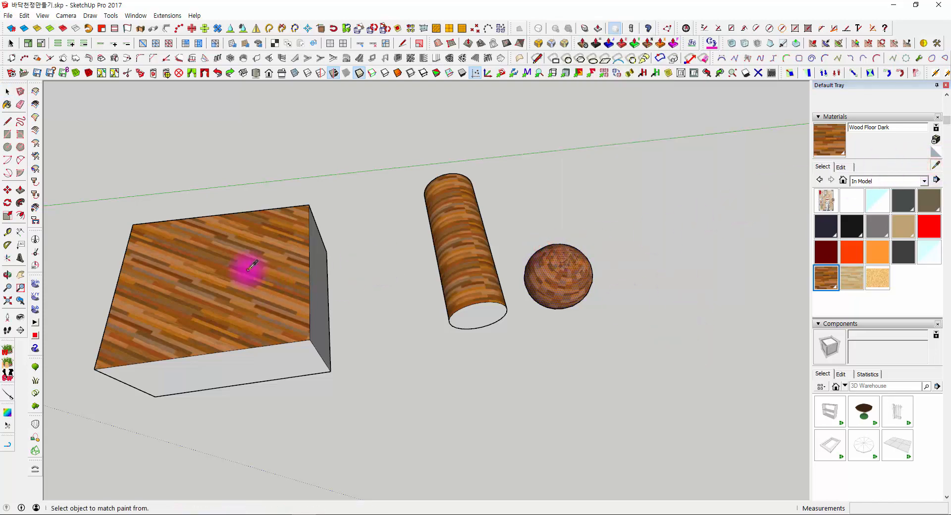
pyautogui.moveTo(617, 325); pyautogui.dragTo(578, 404, button='middle')
pyautogui.press('space')
pyautogui.moveTo(187, 370)
pyautogui.mouseDown(button='middle')
pyautogui.moveTo(319, 268)
pyautogui.moveTo(352, 255)
pyautogui.mouseUp(button='middle')
pyautogui.moveTo(629, 298); pyautogui.dragTo(476, 313, button='middle')
pyautogui.scroll(4, 475, 313)
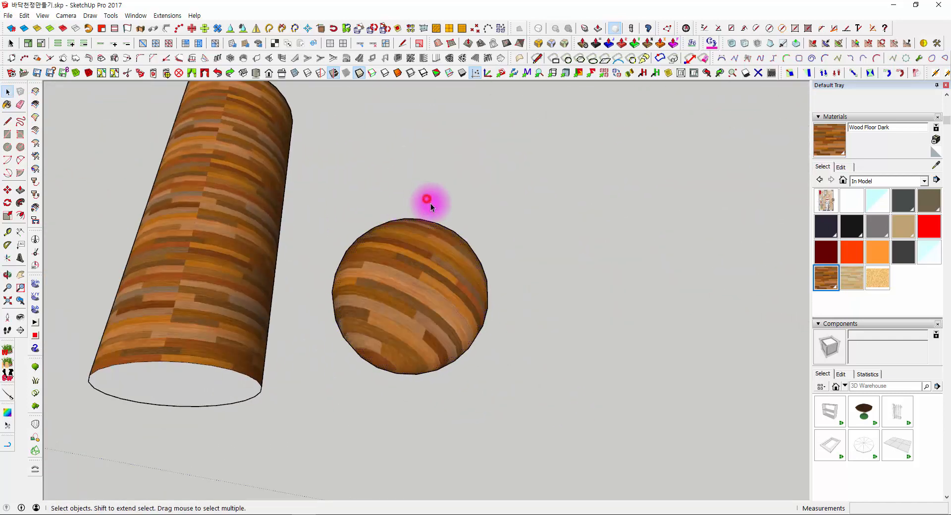
pyautogui.moveTo(431, 203)
pyautogui.mouseDown(button='middle')
pyautogui.moveTo(431, 350)
pyautogui.moveTo(428, 198)
pyautogui.mouseUp(button='middle')
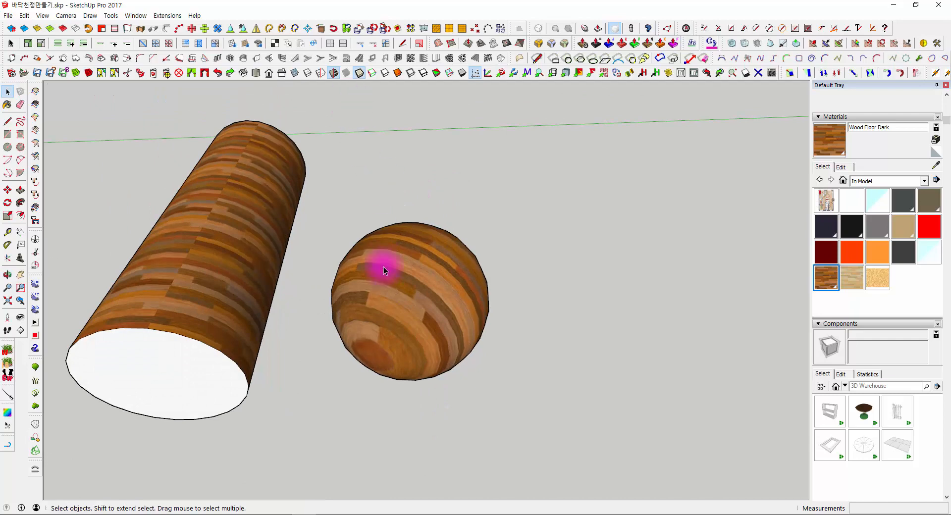
# - Draw a flat rectangle on the ground in front of the cylinder and sphere
pyautogui.scroll(-3, 384, 255)
pyautogui.moveTo(386, 246); pyautogui.dragTo(485, 251, button='middle')
pyautogui.scroll(2, 405, 234)
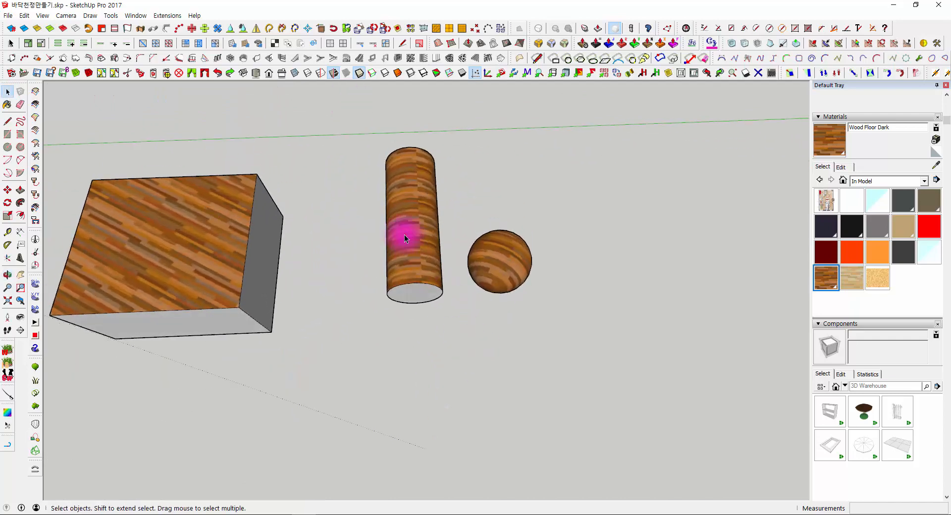
pyautogui.click(453, 369)
pyautogui.click(6, 132)
pyautogui.moveTo(277, 297); pyautogui.dragTo(329, 268, button='middle')
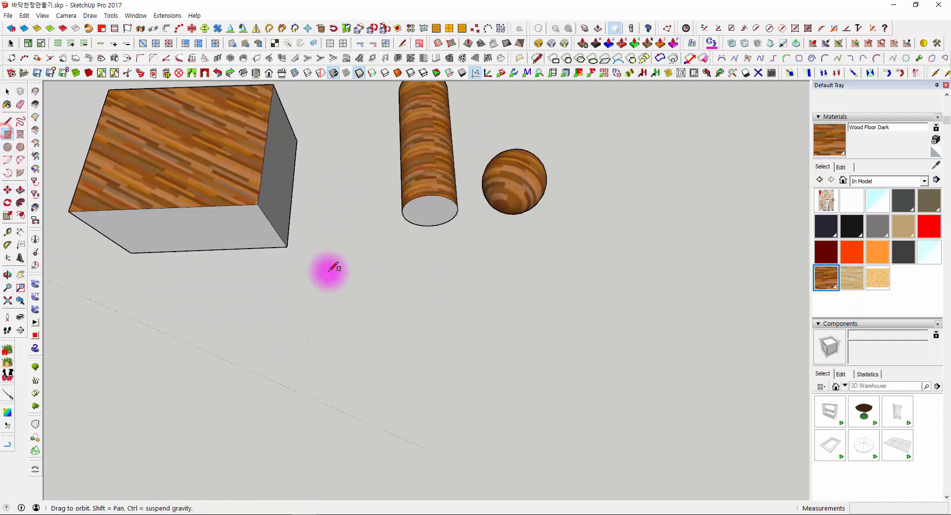
pyautogui.click(325, 275)
pyautogui.click(509, 401)
# - Paint the flat rectangle with Wood Floor Dark
pyautogui.press('space')
pyautogui.click(379, 322)
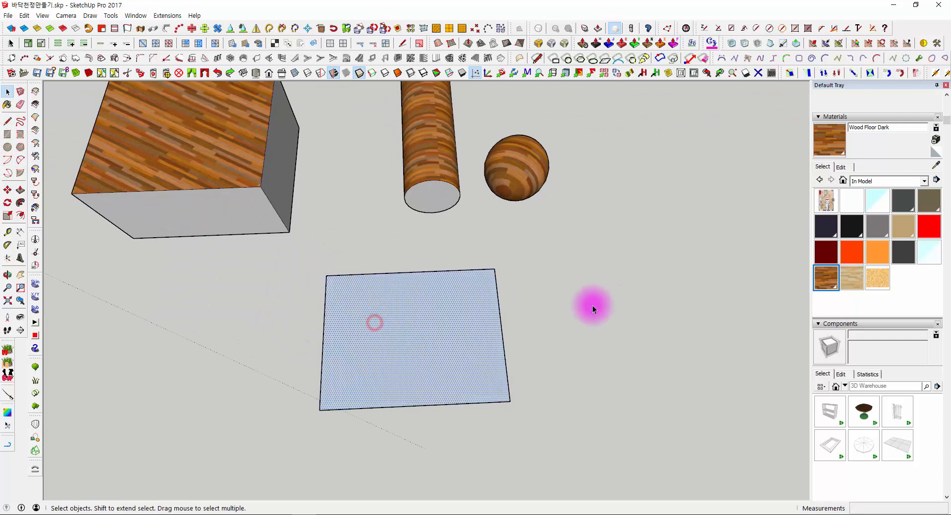
pyautogui.click(561, 302)
pyautogui.click(827, 276)
pyautogui.click(495, 296)
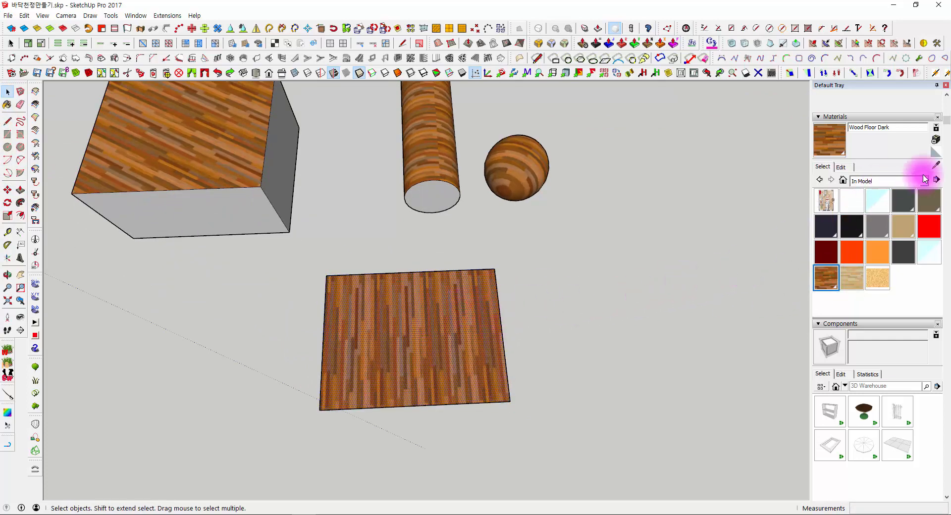
# - Paint the sphere with the rectangle's sampled unprojected texture, repaint it with the box's projected texture, and compare the mappings
pyautogui.click(935, 164)
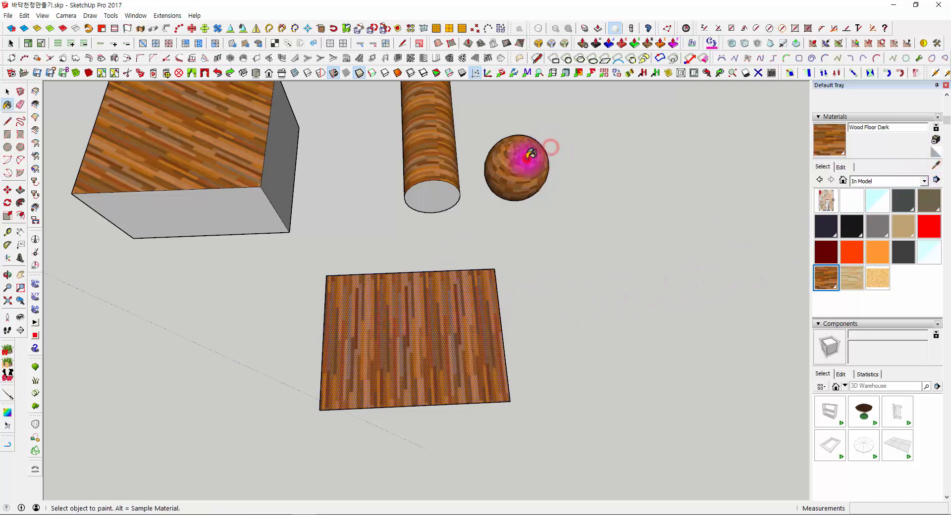
pyautogui.moveTo(530, 153)
pyautogui.mouseDown(button='middle')
pyautogui.moveTo(516, 96)
pyautogui.moveTo(503, 162)
pyautogui.moveTo(513, 238)
pyautogui.mouseUp(button='middle')
pyautogui.click(937, 165)
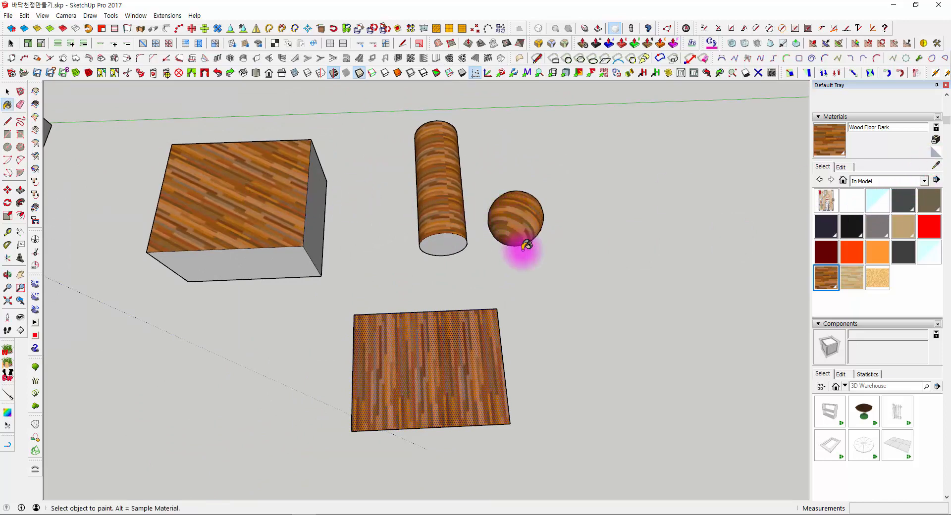
pyautogui.moveTo(527, 244); pyautogui.dragTo(406, 306, button='middle')
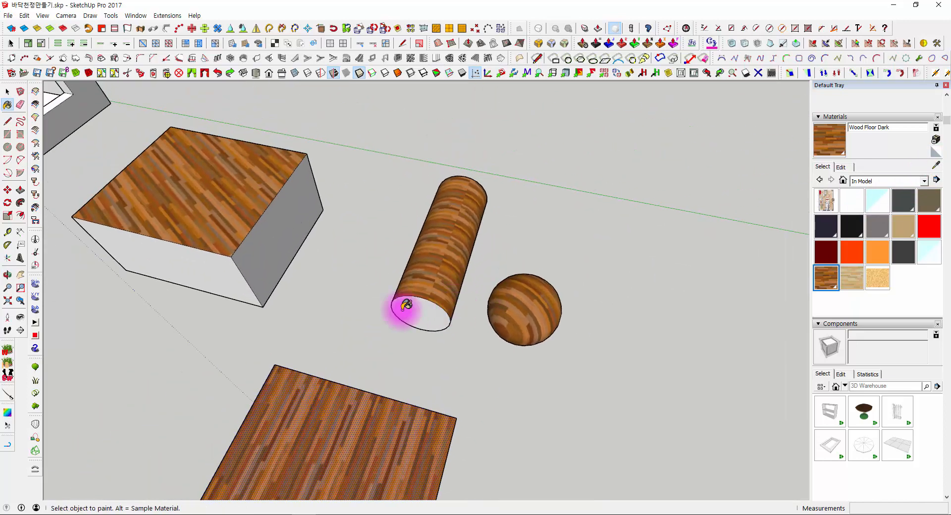
pyautogui.moveTo(482, 270); pyautogui.dragTo(509, 306, button='middle')
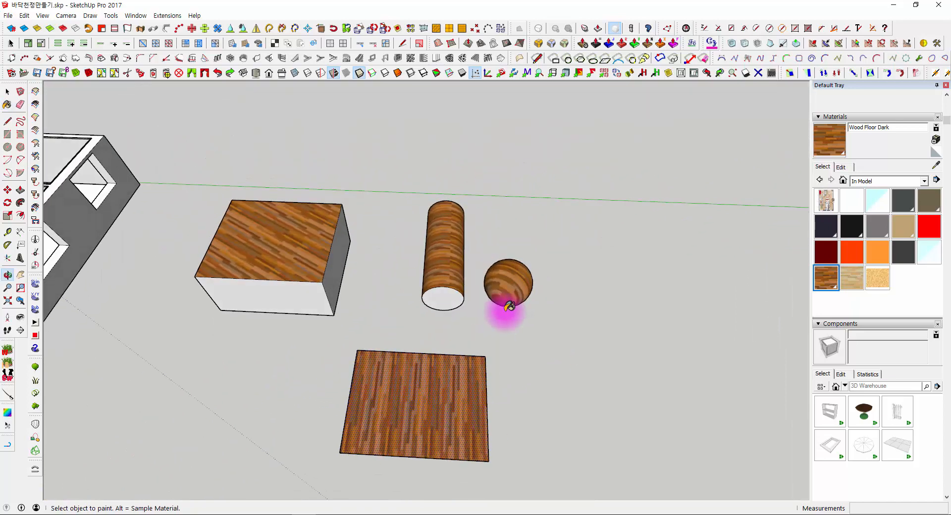
pyautogui.moveTo(424, 262); pyautogui.dragTo(438, 272, button='middle')
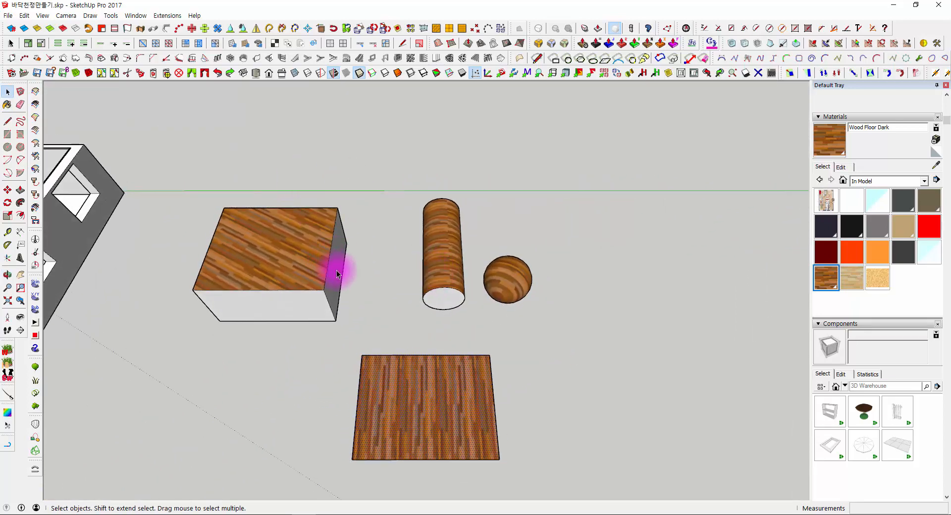
# - Delete the cylinder, the sphere and the wood-painted rectangle, keeping the box
pyautogui.moveTo(336, 238); pyautogui.dragTo(299, 193, button='middle')
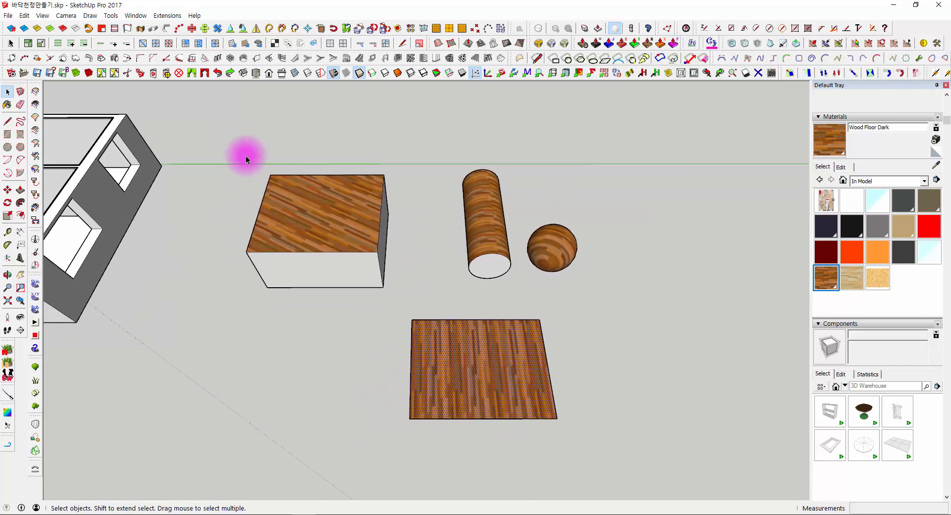
pyautogui.moveTo(656, 459); pyautogui.dragTo(667, 482)
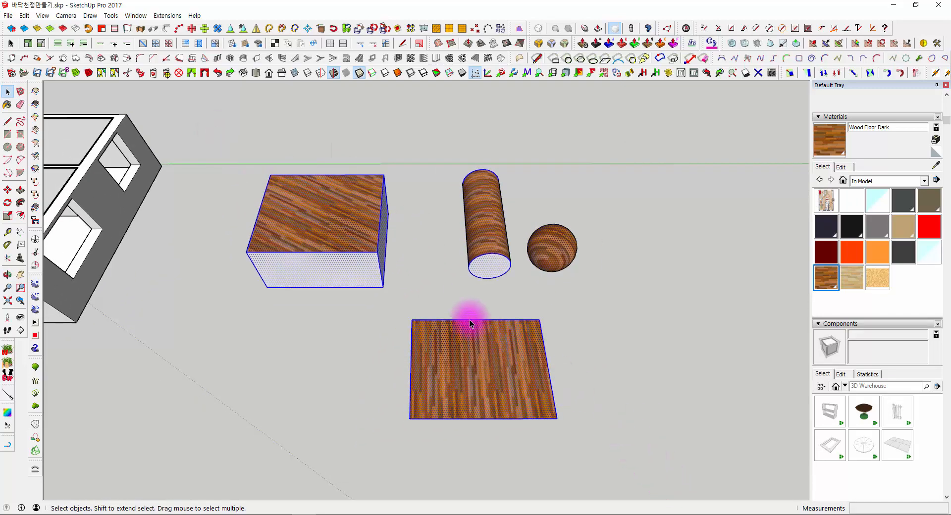
pyautogui.moveTo(470, 320); pyautogui.dragTo(471, 248, button='middle')
pyautogui.moveTo(400, 134); pyautogui.dragTo(659, 450)
pyautogui.keyDown('shift'); pyautogui.moveTo(539, 385); pyautogui.dragTo(584, 373, button='middle'); pyautogui.keyUp('shift')
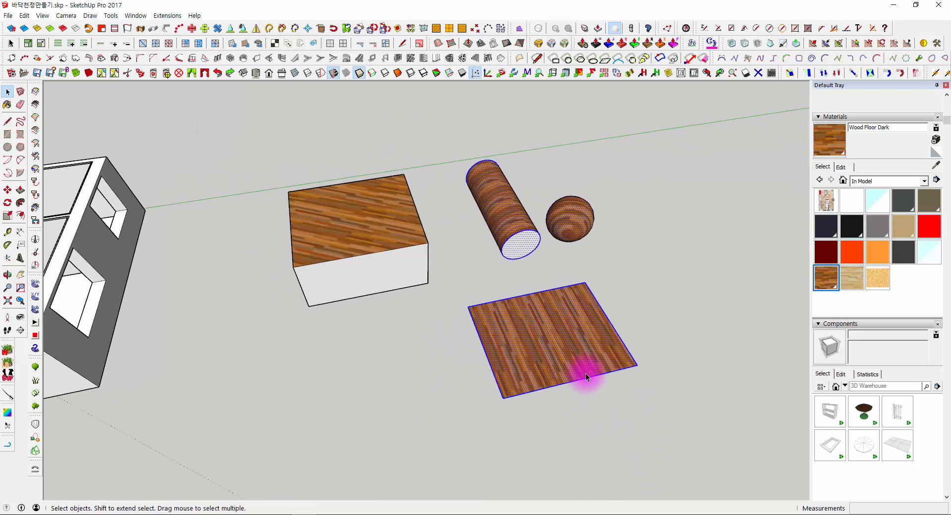
pyautogui.press('Delete')
# - Check the texture options, including Projected, for the box's top face
pyautogui.moveTo(477, 202); pyautogui.dragTo(361, 206, button='middle')
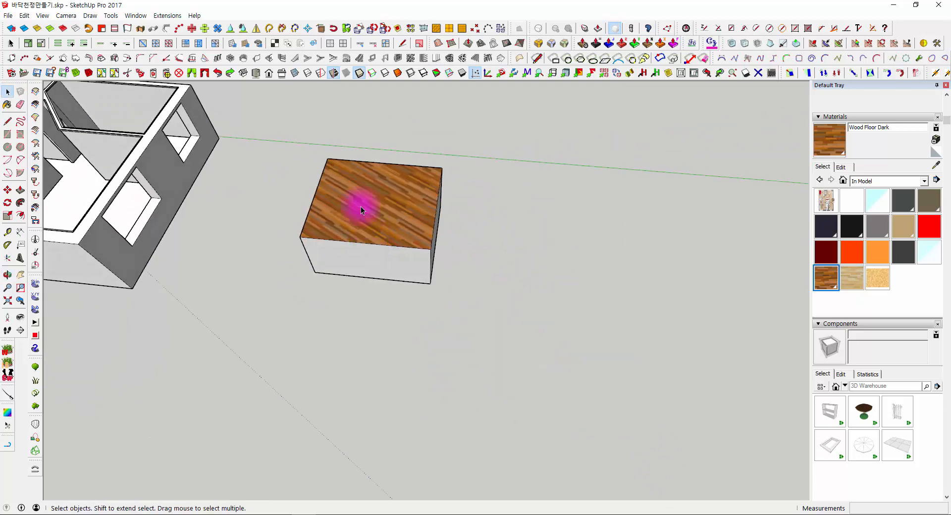
pyautogui.scroll(5, 344, 179)
pyautogui.rightClick(347, 180)
pyautogui.moveTo(352, 310)
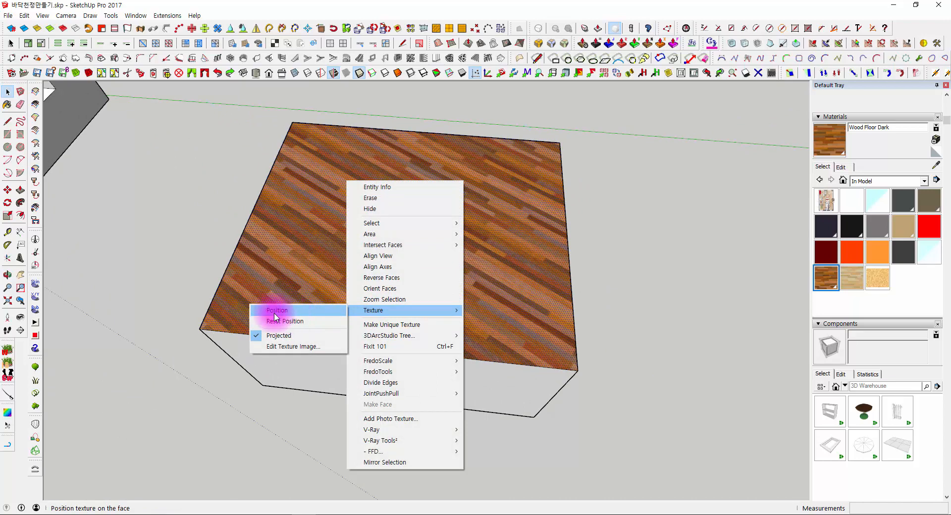
pyautogui.click(115, 269)
# - Delete the whole wood-topped box beside the house
pyautogui.scroll(-3, 115, 268)
pyautogui.keyDown('shift'); pyautogui.moveTo(131, 276); pyautogui.dragTo(436, 272, button='middle'); pyautogui.keyUp('shift')
pyautogui.tripleClick(581, 266)
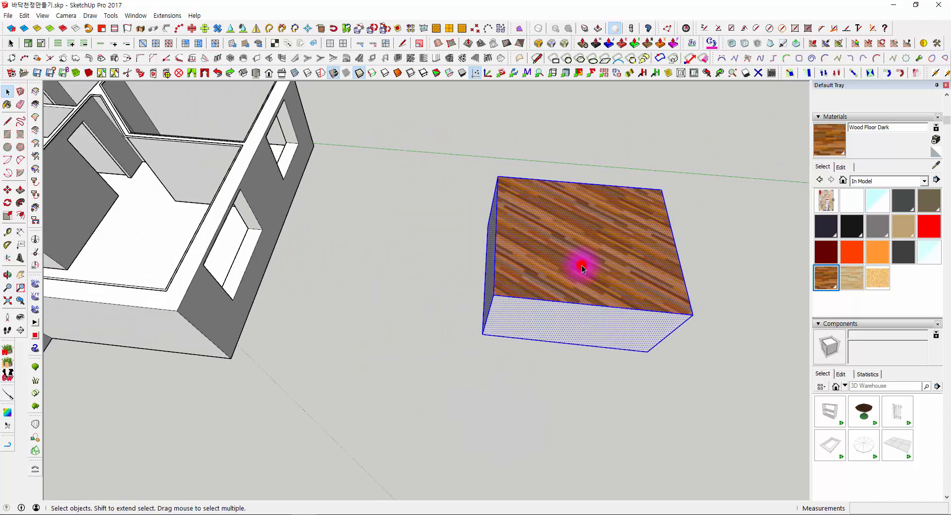
pyautogui.moveTo(582, 265); pyautogui.dragTo(561, 260, button='middle')
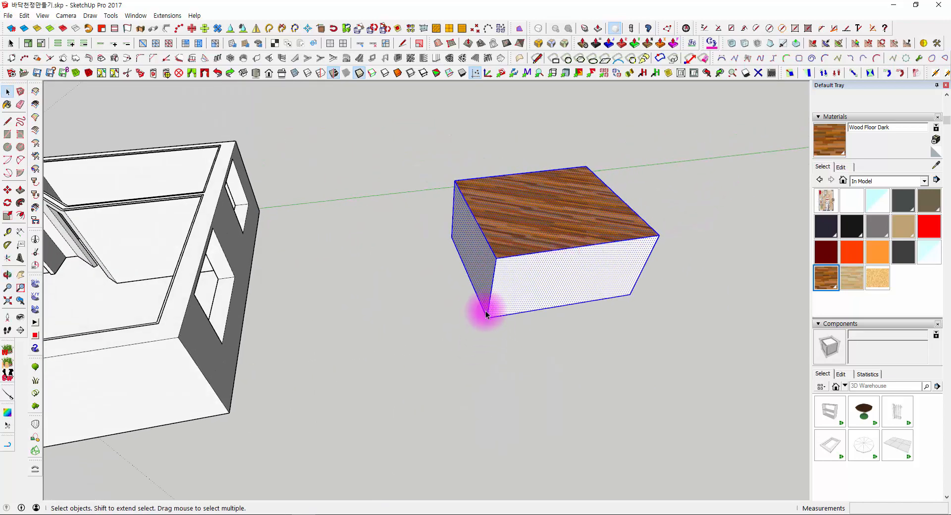
pyautogui.press('Delete')
# - Draw a rectangle on the ground beside the house and Push/Pull it upward into a box
pyautogui.moveTo(442, 280); pyautogui.dragTo(110, 159, button='middle')
pyautogui.click(8, 121)
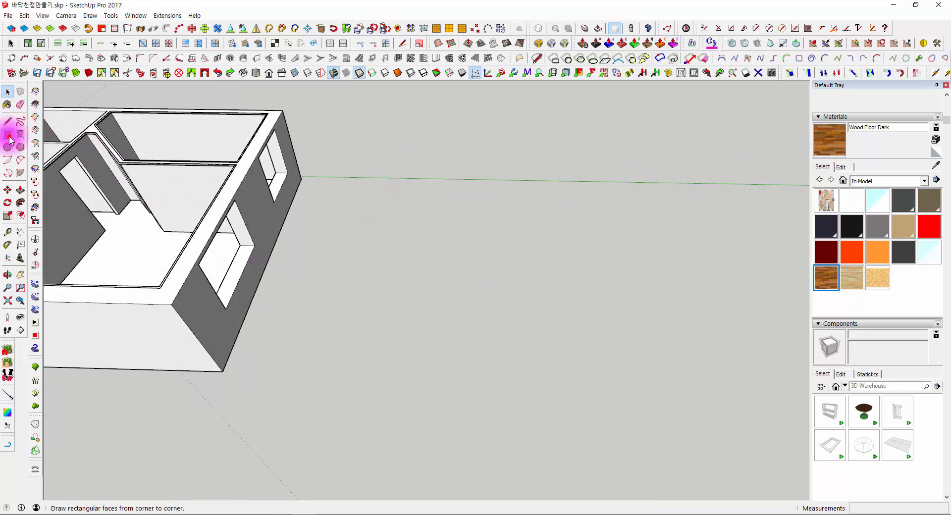
pyautogui.click(9, 136)
pyautogui.click(354, 283)
pyautogui.click(533, 379)
pyautogui.moveTo(472, 342); pyautogui.dragTo(455, 332, button='middle')
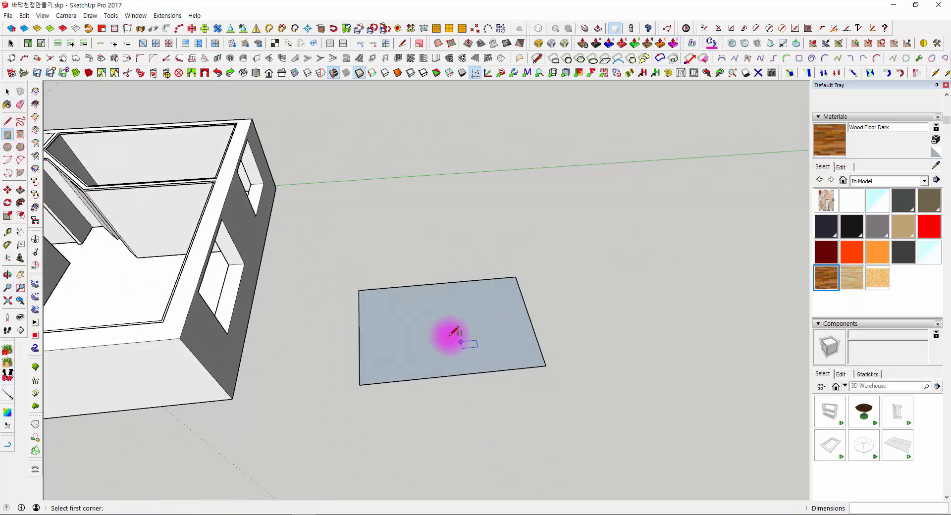
pyautogui.press('p')
pyautogui.moveTo(453, 333); pyautogui.dragTo(449, 277)
# - Select all of the new box's geometry and make it a group
pyautogui.press('space')
pyautogui.tripleClick(426, 258)
pyautogui.rightClick(427, 258)
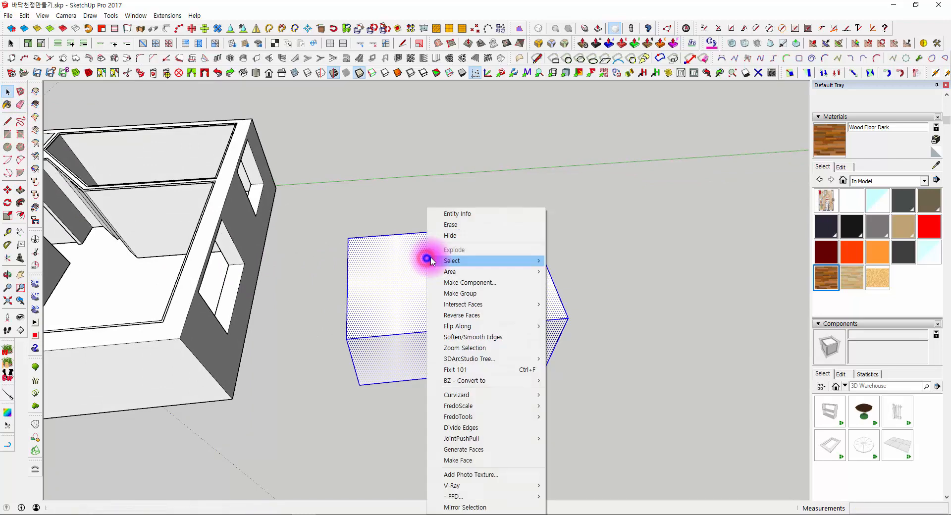
pyautogui.click(476, 294)
# - Inspect the grouped box from several angles and look through the list of material collections
pyautogui.moveTo(482, 322); pyautogui.dragTo(578, 272, button='middle')
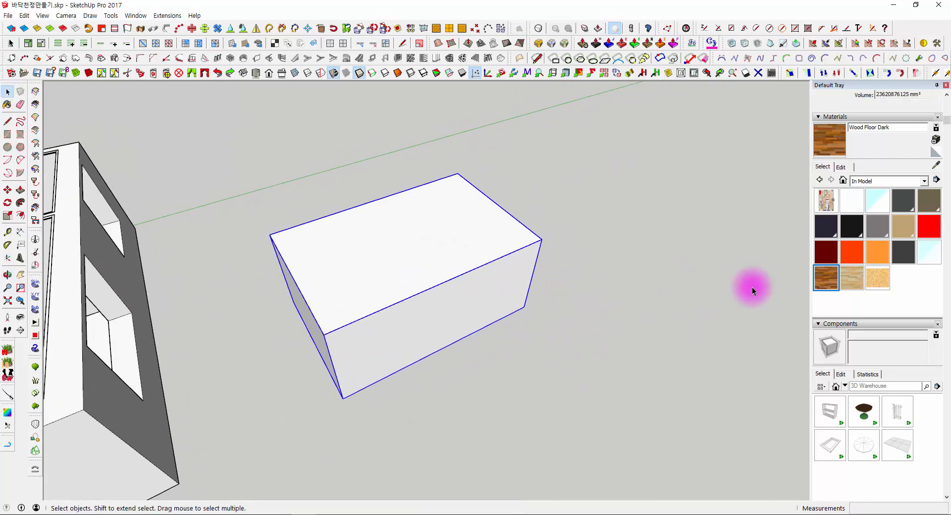
pyautogui.moveTo(754, 206); pyautogui.dragTo(431, 298, button='middle')
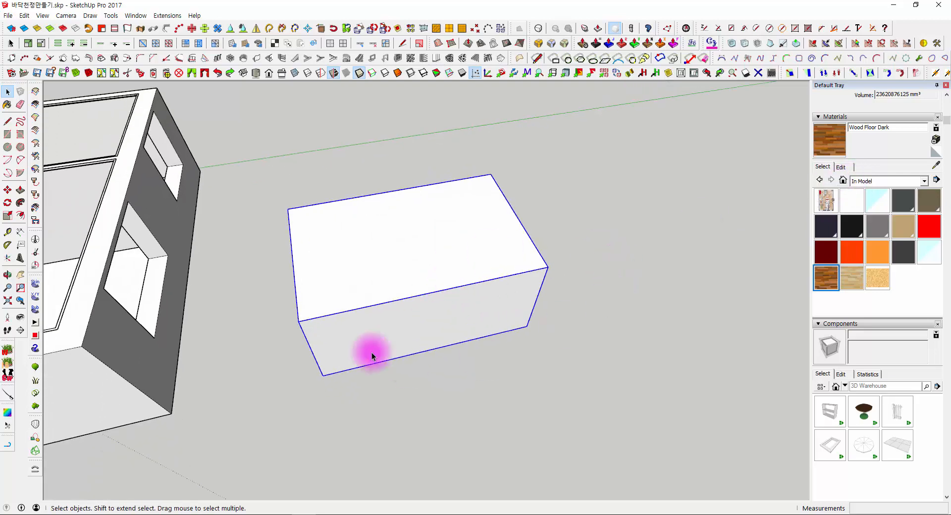
pyautogui.moveTo(372, 355); pyautogui.dragTo(530, 270, button='middle')
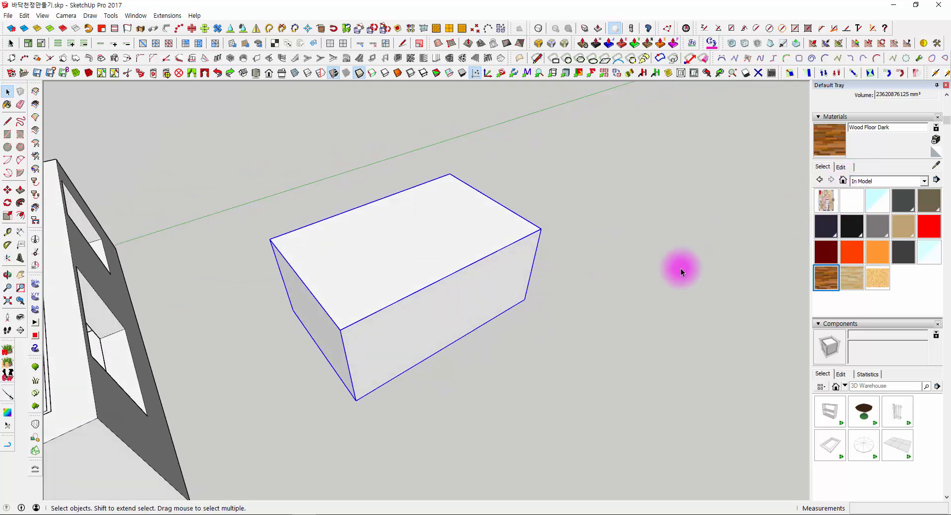
pyautogui.moveTo(707, 254); pyautogui.dragTo(346, 265, button='middle')
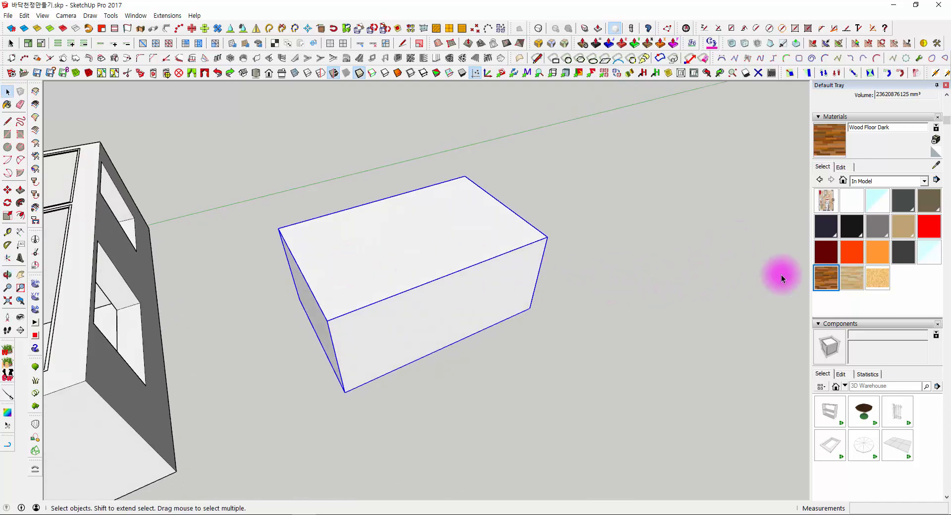
pyautogui.click(843, 182)
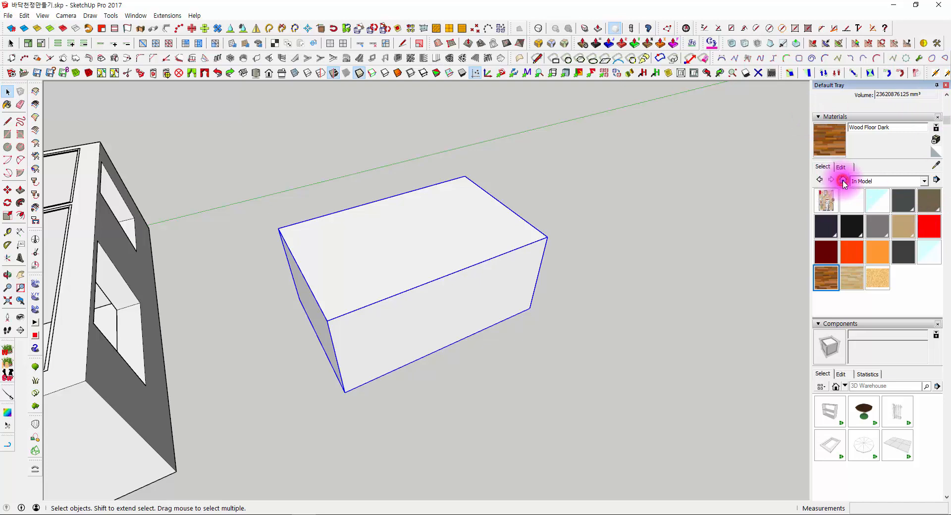
pyautogui.click(860, 181)
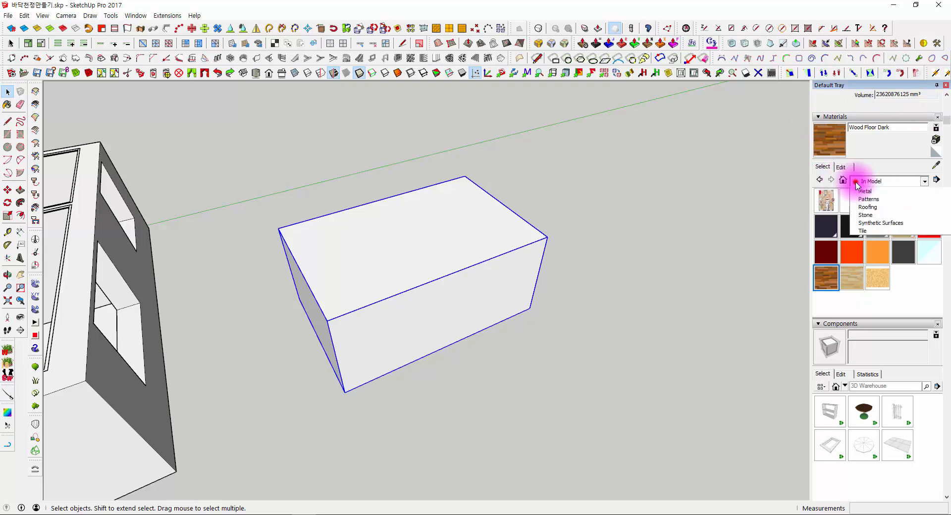
pyautogui.click(860, 181)
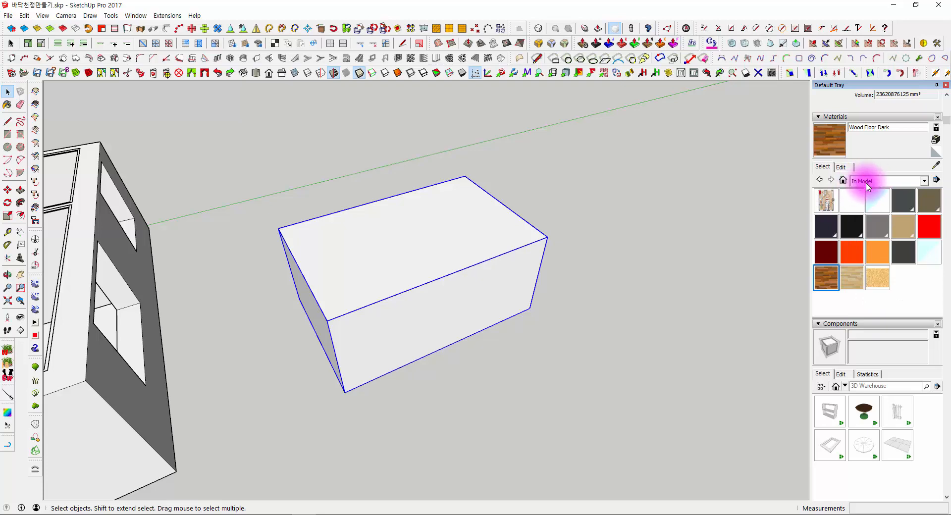
# - Move the human figure from the far corner of the house to the open ground near the grouped box
pyautogui.moveTo(449, 295); pyautogui.dragTo(510, 329, button='middle')
pyautogui.moveTo(201, 206); pyautogui.dragTo(451, 297, button='middle')
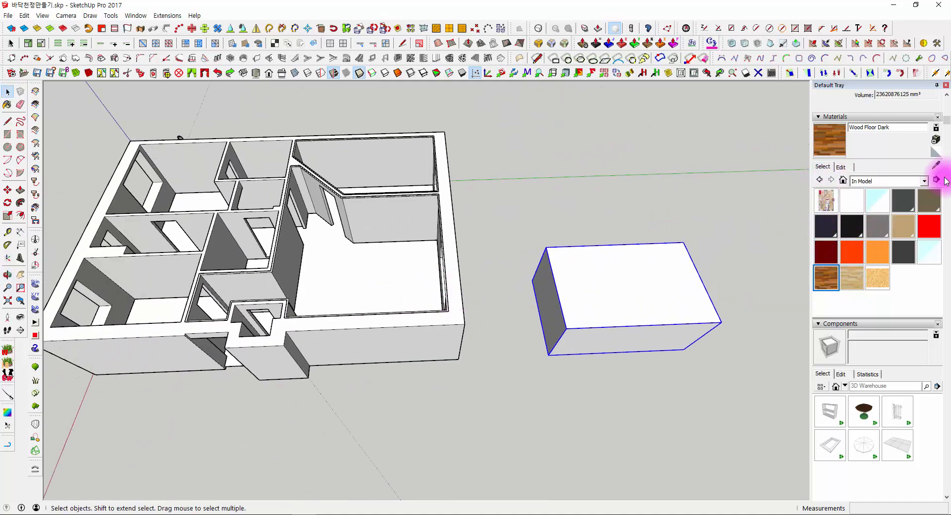
pyautogui.moveTo(522, 318); pyautogui.dragTo(264, 276, button='middle')
pyautogui.click(263, 276)
pyautogui.moveTo(450, 233); pyautogui.dragTo(268, 335, button='middle')
pyautogui.scroll(-3, 317, 306)
pyautogui.scroll(3, 252, 323)
pyautogui.press('m')
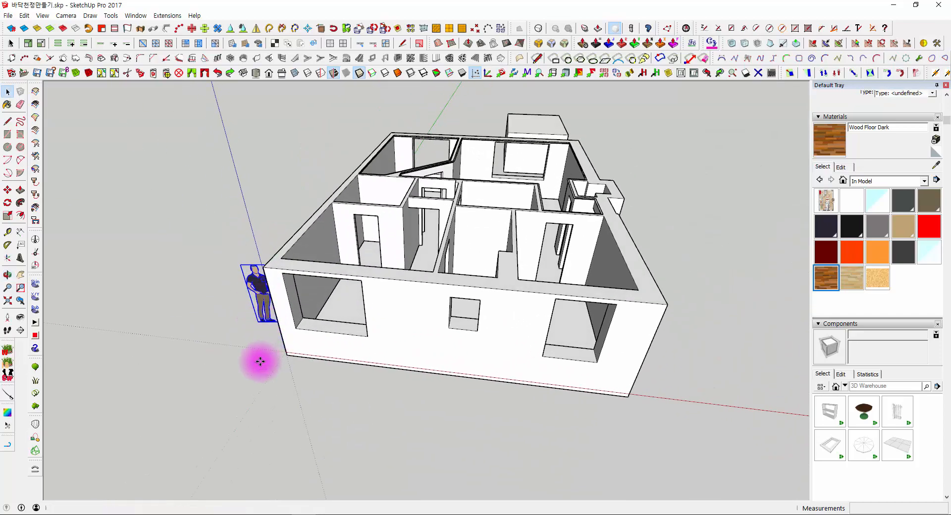
pyautogui.click(260, 362)
pyautogui.scroll(5, 628, 356)
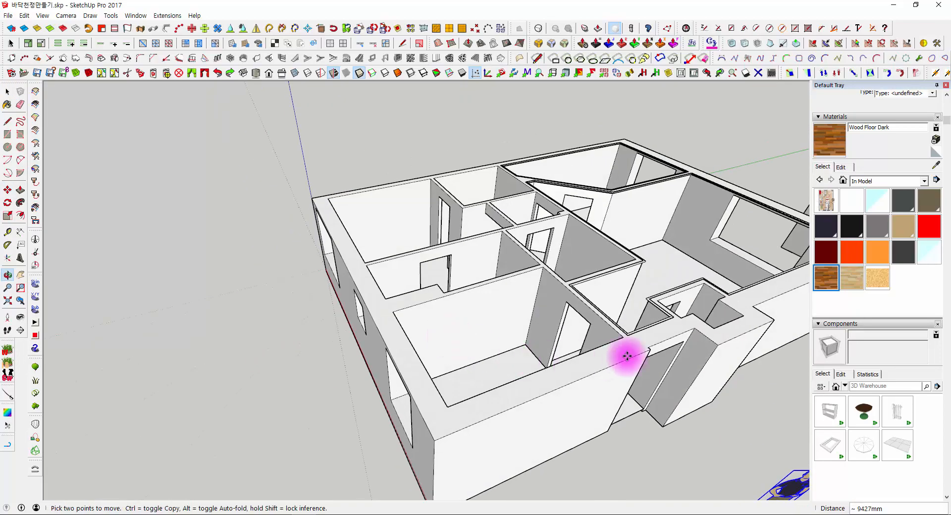
pyautogui.moveTo(627, 356); pyautogui.dragTo(450, 409, button='middle')
pyautogui.click(588, 441)
pyautogui.moveTo(620, 444); pyautogui.dragTo(376, 337, button='middle')
pyautogui.scroll(4, 347, 312)
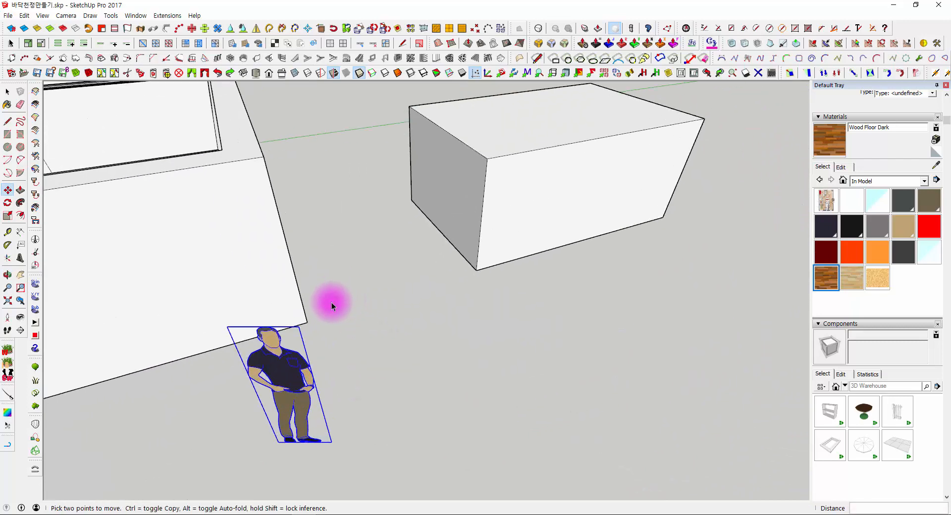
pyautogui.press('space')
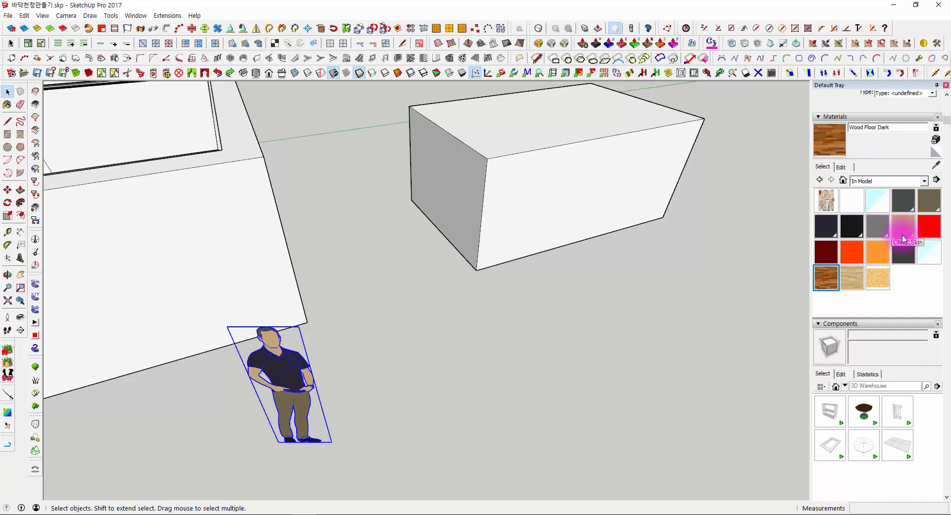
# - Examine the human figure up close and compare its colours with the materials used in the model
pyautogui.moveTo(478, 364); pyautogui.dragTo(393, 312, button='middle')
pyautogui.scroll(1, 393, 312)
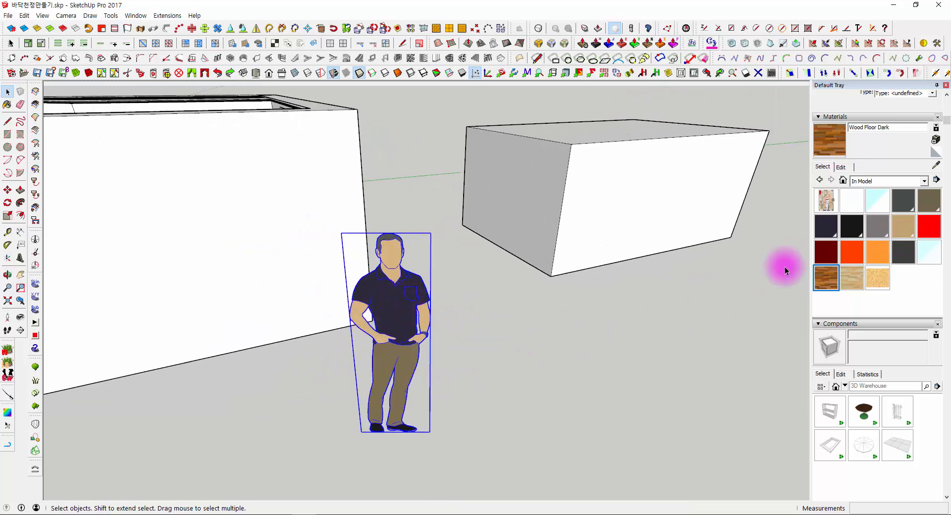
pyautogui.click(570, 338)
pyautogui.scroll(4, 519, 348)
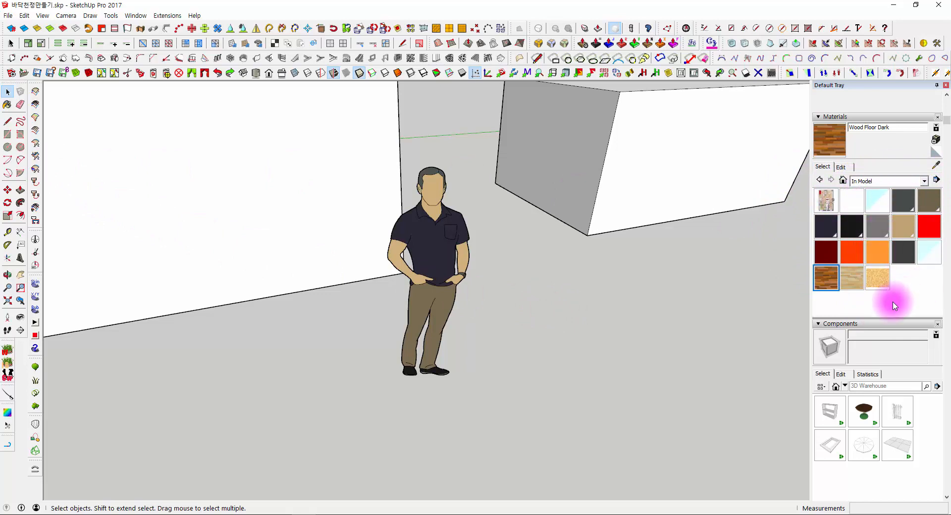
pyautogui.moveTo(768, 247); pyautogui.dragTo(617, 307, button='middle')
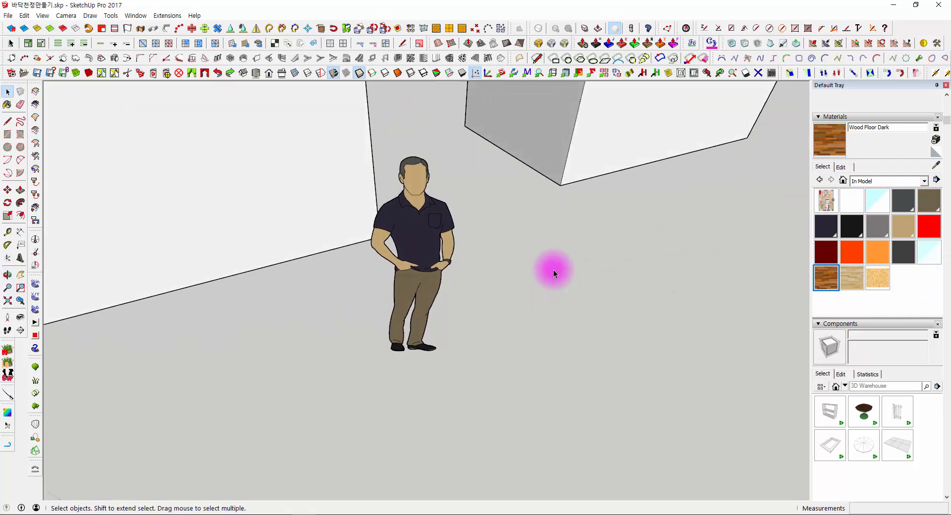
pyautogui.moveTo(554, 270); pyautogui.dragTo(650, 229, button='middle')
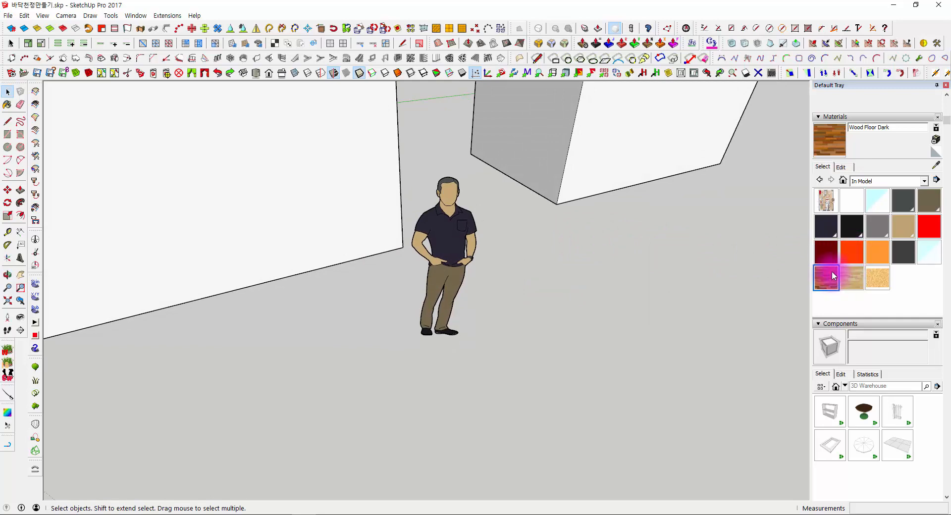
# - Look through the materials used in the model, including Wood OSB, Wood Floor Dark and Chris_Skin
pyautogui.click(849, 284)
pyautogui.click(879, 274)
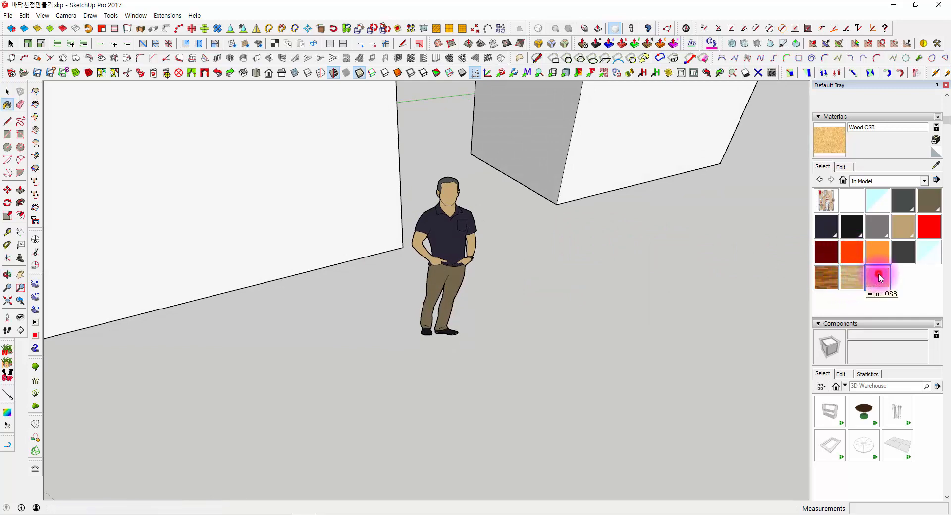
pyautogui.click(826, 280)
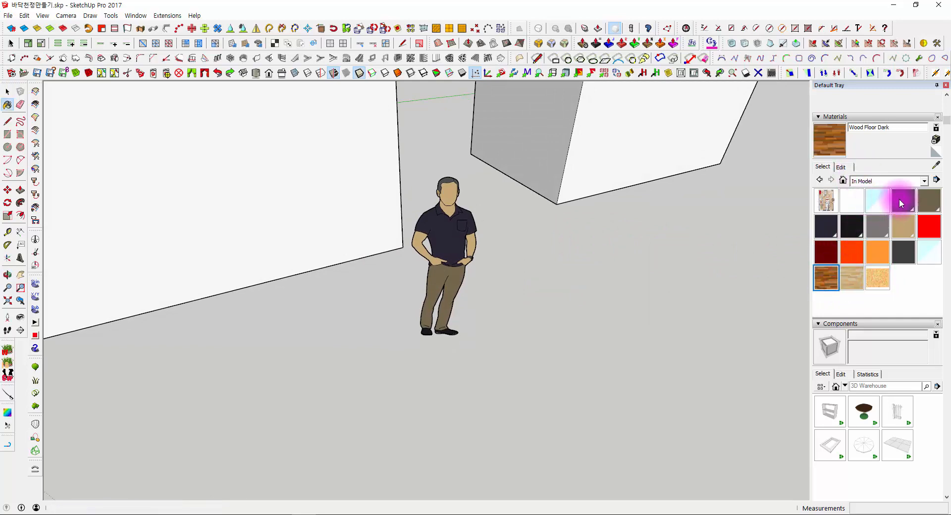
pyautogui.click(924, 200)
pyautogui.click(900, 235)
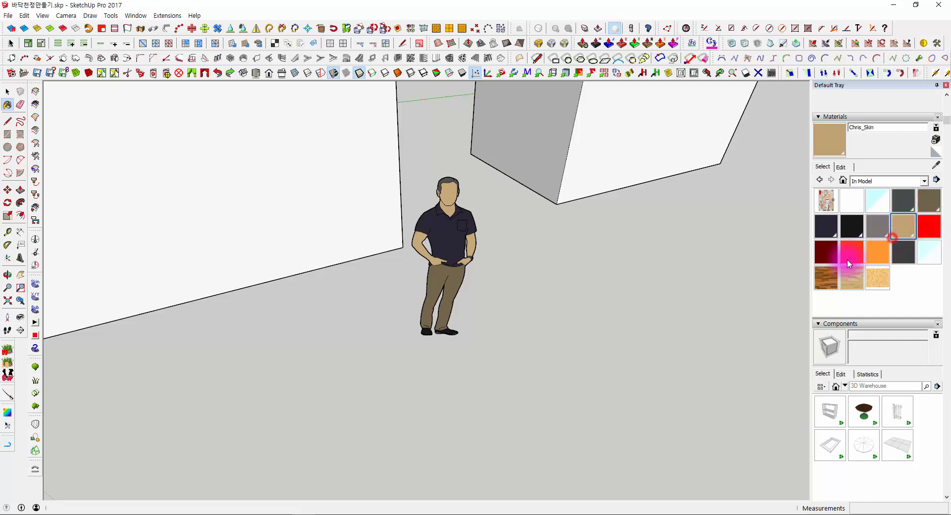
pyautogui.click(848, 257)
# - Start a new material based on Wood Floor Dark and examine its texture width and height settings
pyautogui.click(830, 277)
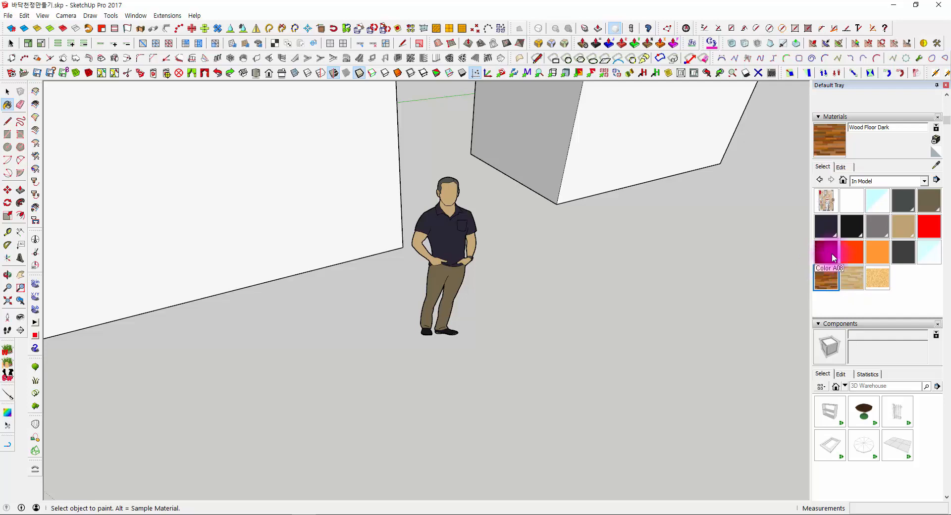
pyautogui.click(936, 140)
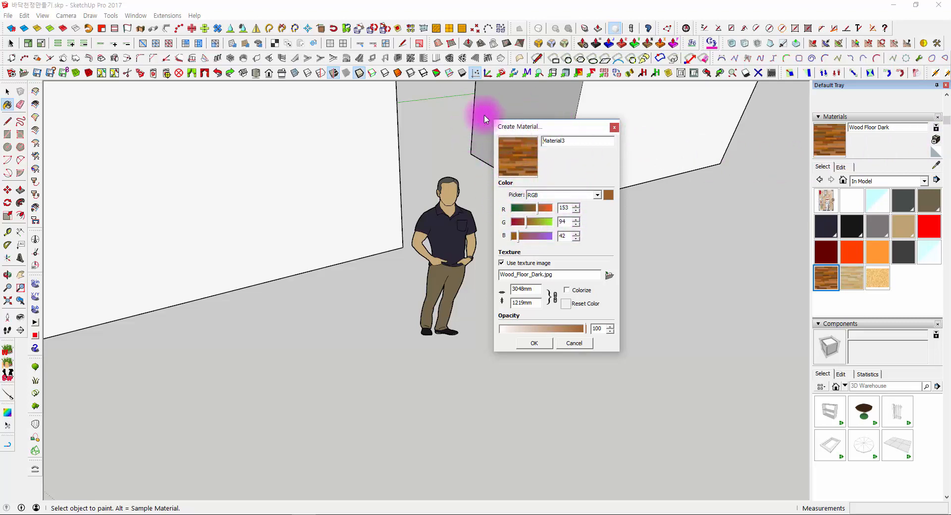
pyautogui.moveTo(548, 127); pyautogui.dragTo(607, 131)
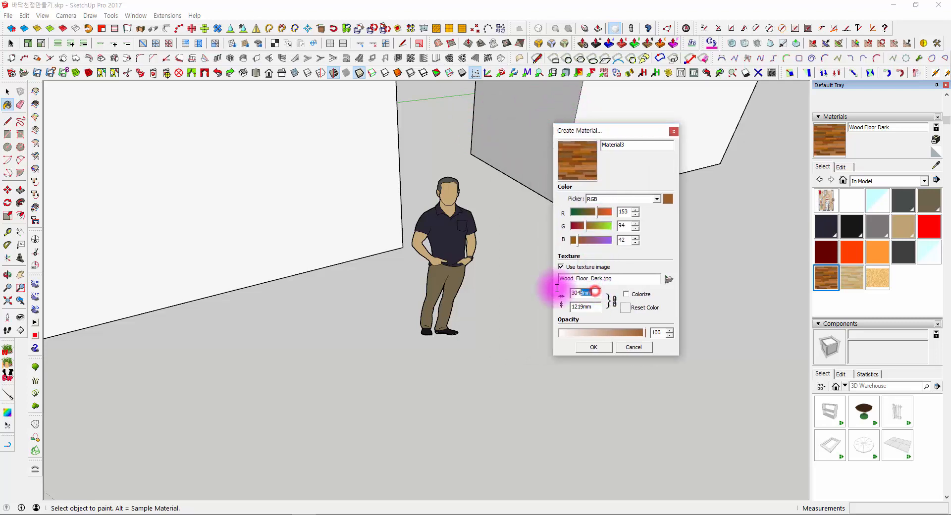
pyautogui.click(592, 307)
pyautogui.moveTo(592, 306); pyautogui.dragTo(531, 308)
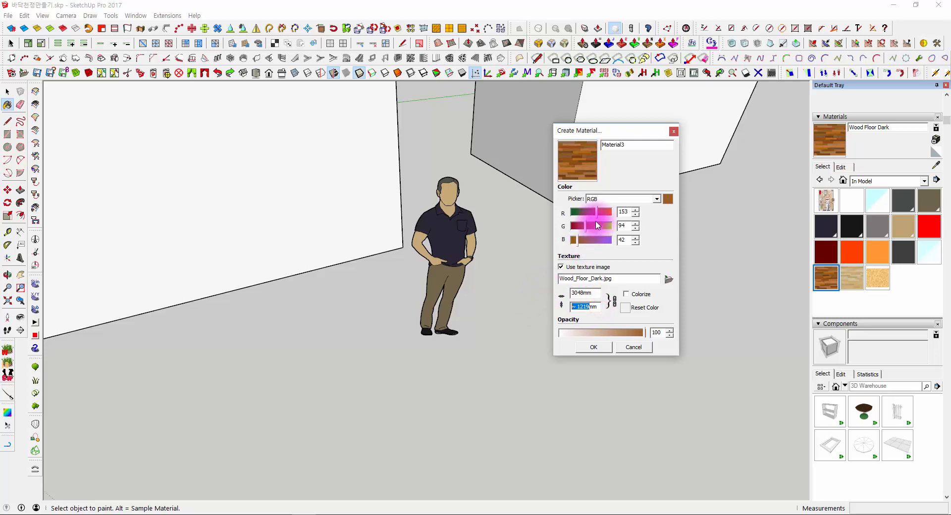
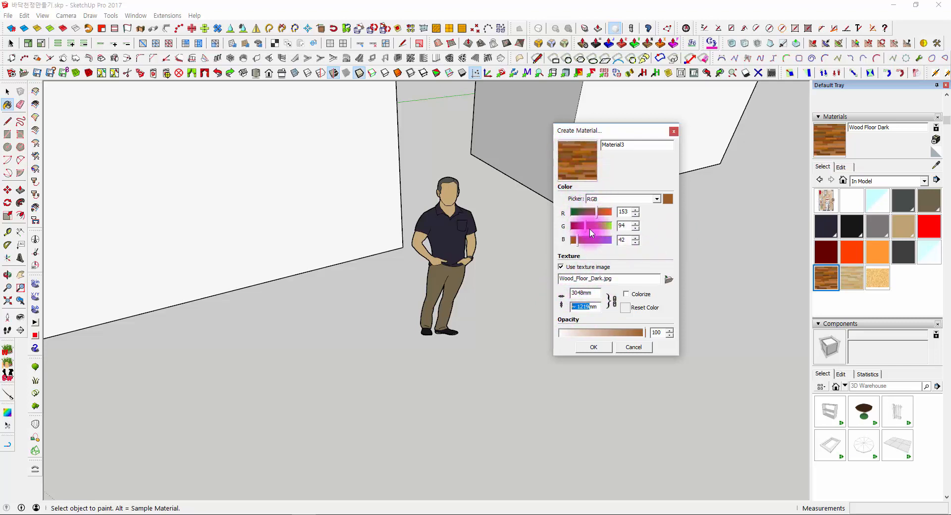
# - Try the colour RGB 75, 31, 65 without a texture image on the new material and discard the draft
pyautogui.click(582, 213)
pyautogui.click(576, 226)
pyautogui.click(582, 240)
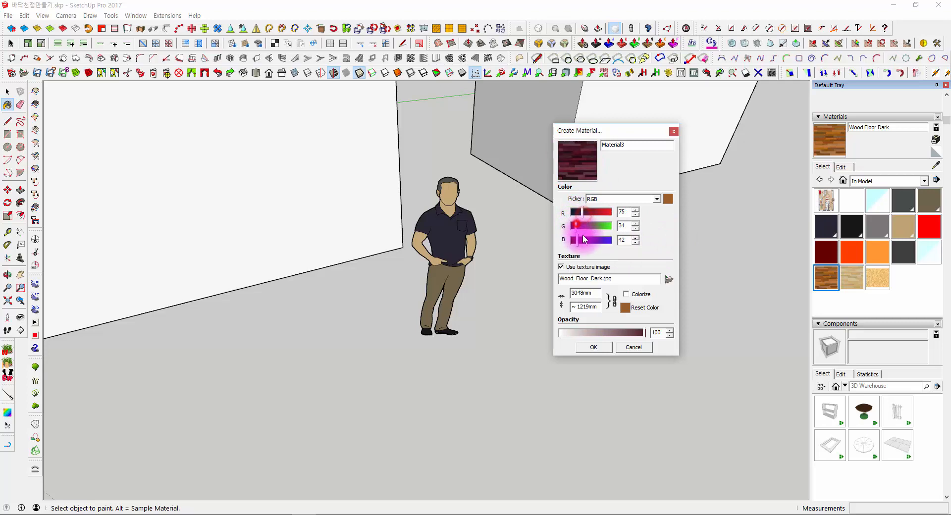
pyautogui.click(561, 267)
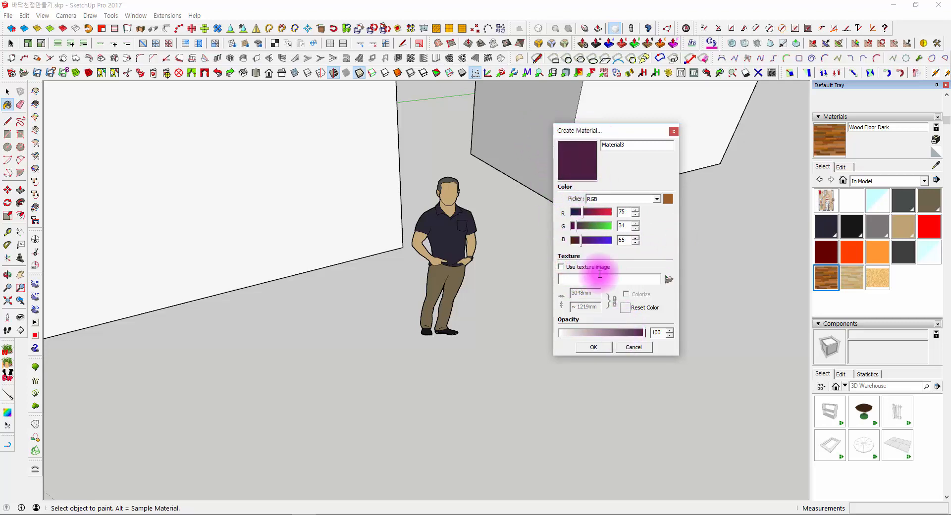
pyautogui.click(634, 347)
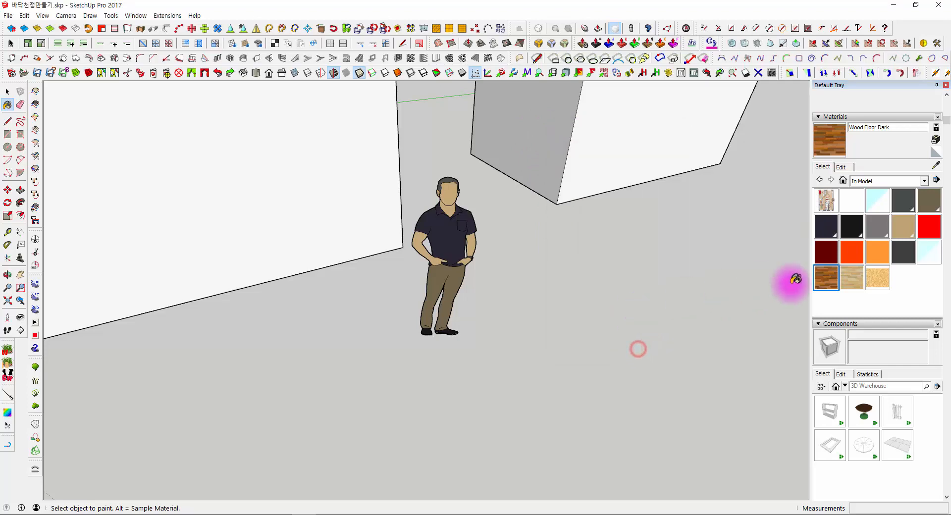
# - Create a new plain white material based on the default material, without a texture image
pyautogui.moveTo(803, 276)
pyautogui.mouseDown(button='middle')
pyautogui.moveTo(594, 261)
pyautogui.moveTo(641, 255)
pyautogui.mouseUp(button='middle')
pyautogui.press('space')
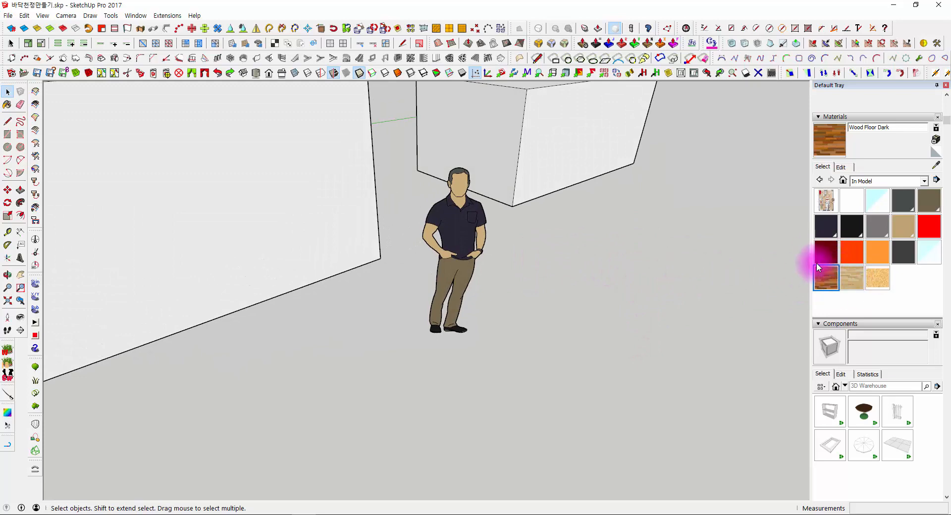
pyautogui.click(938, 152)
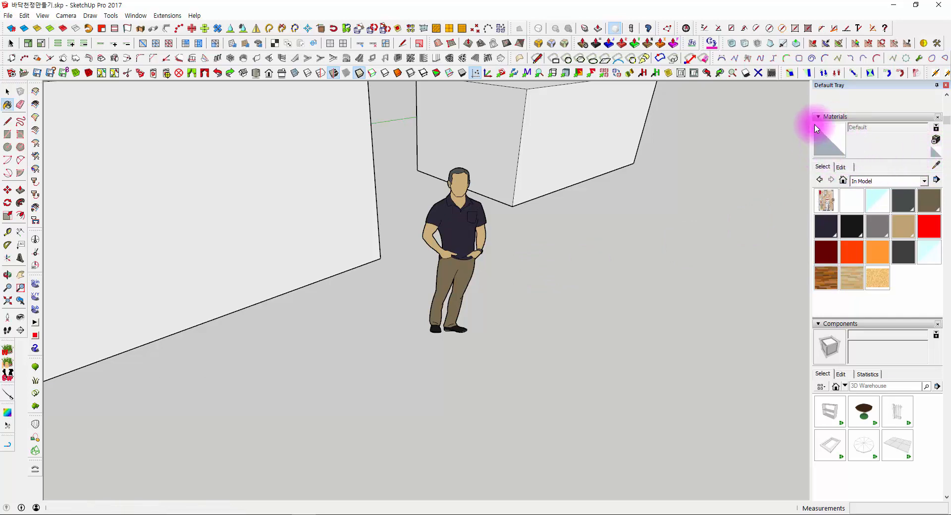
pyautogui.click(936, 141)
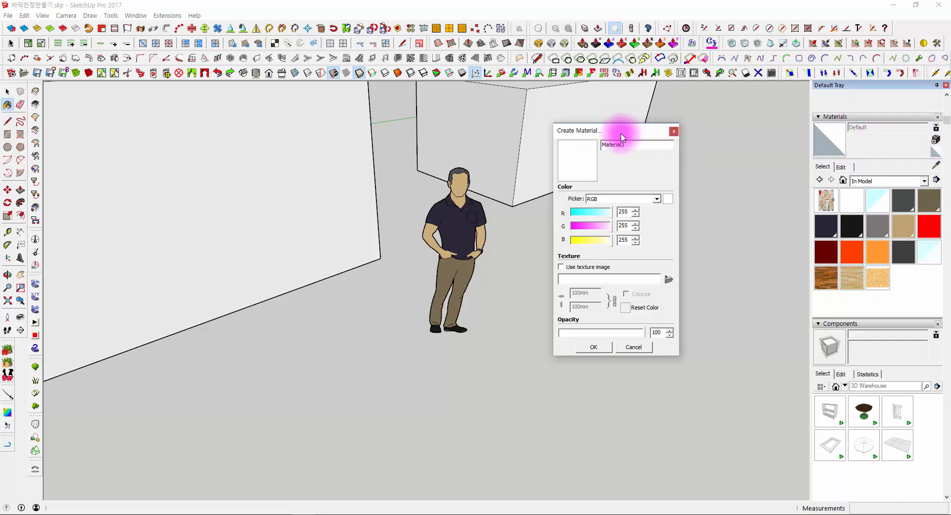
pyautogui.moveTo(602, 134); pyautogui.dragTo(621, 111)
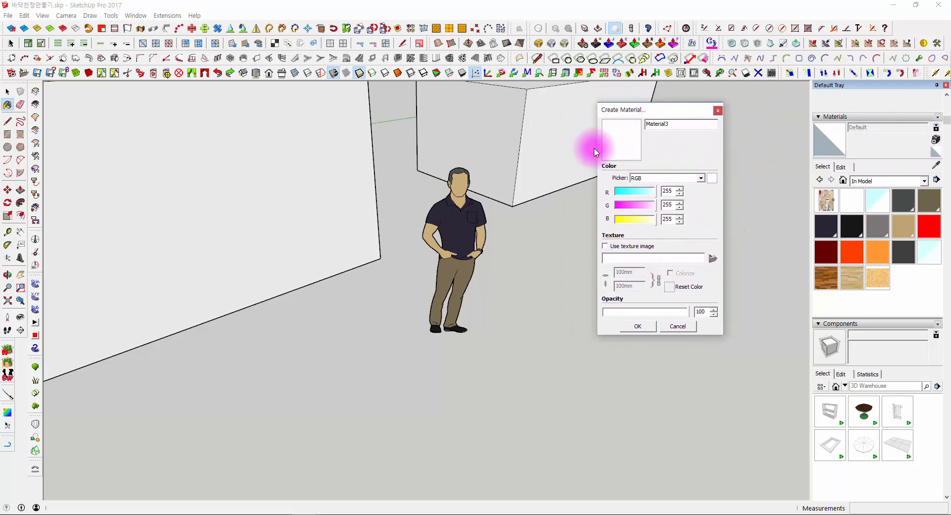
pyautogui.click(642, 326)
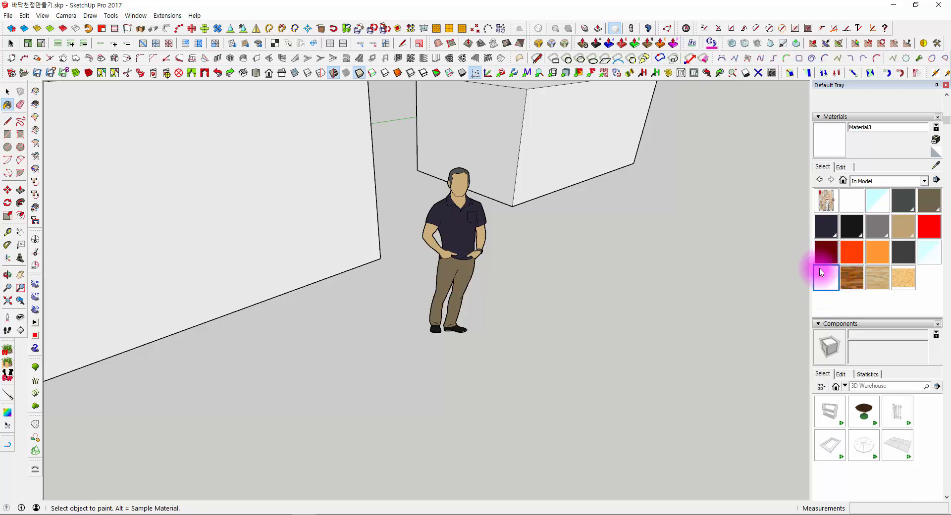
# - Set the new material's red value to 87 and paint the grouped box beside the house with it
pyautogui.moveTo(614, 268); pyautogui.dragTo(633, 317, button='middle')
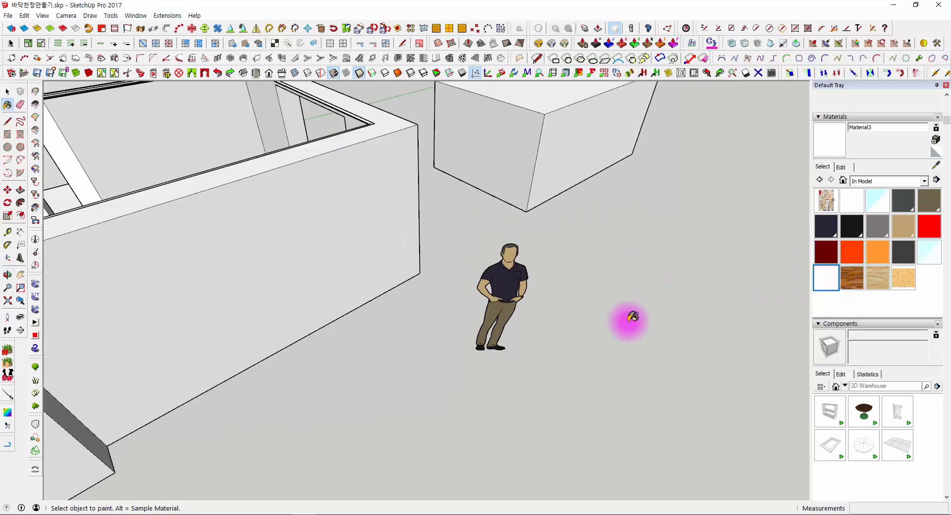
pyautogui.click(842, 167)
pyautogui.click(846, 205)
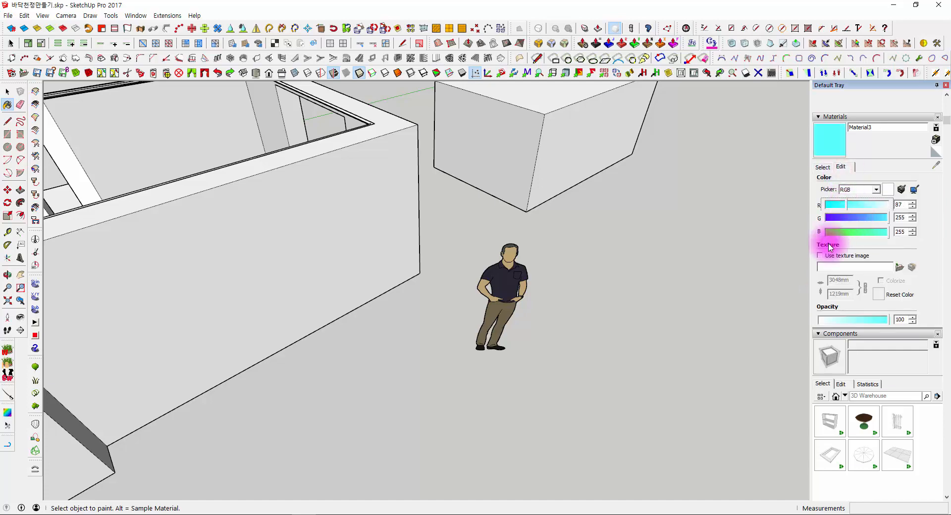
pyautogui.moveTo(661, 311); pyautogui.dragTo(614, 270, button='middle')
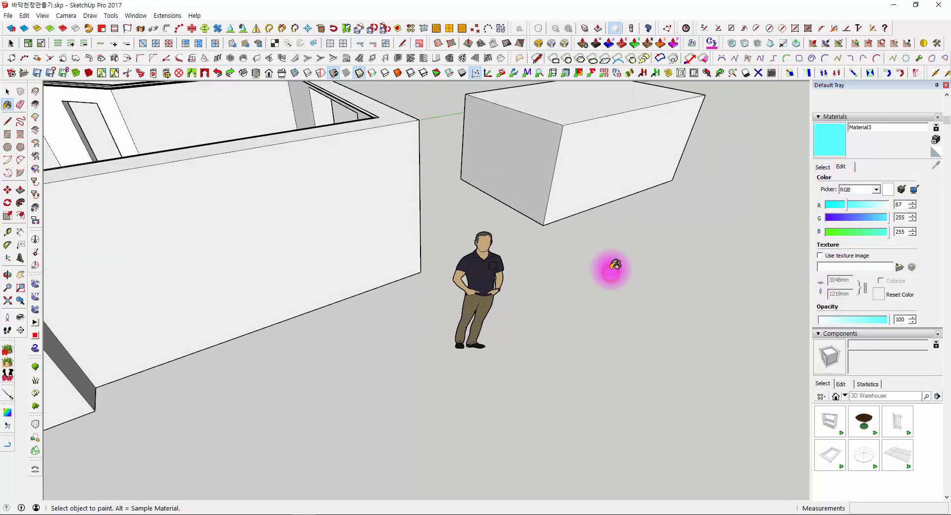
pyautogui.click(601, 153)
pyautogui.moveTo(601, 153)
pyautogui.mouseDown(button='middle')
pyautogui.moveTo(610, 221)
pyautogui.moveTo(444, 284)
pyautogui.mouseUp(button='middle')
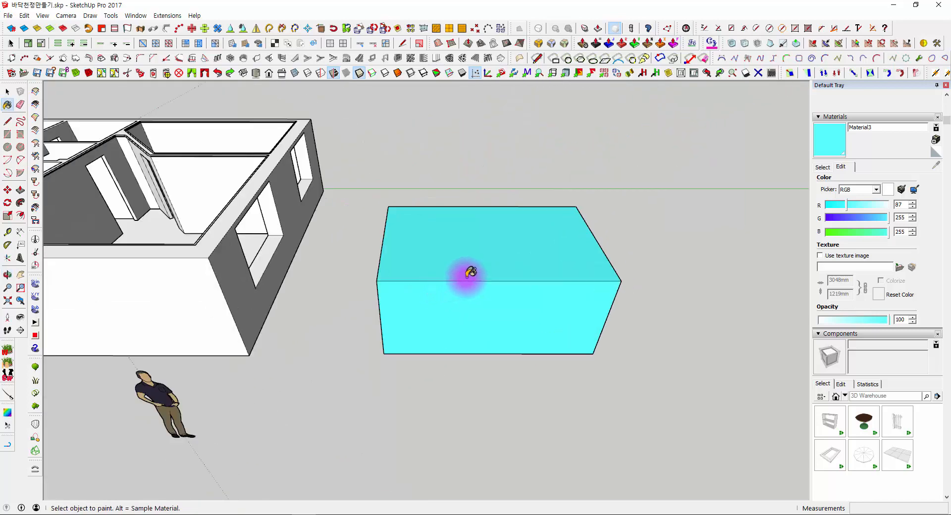
# - Try a lower opacity on the cyan material and return it to 100
pyautogui.scroll(3, 839, 336)
pyautogui.scroll(-6, 828, 329)
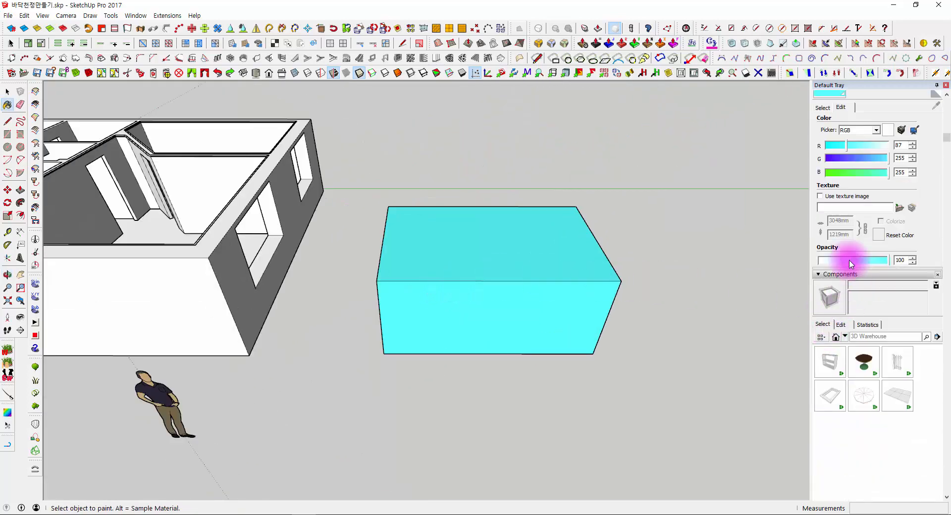
pyautogui.moveTo(842, 261)
pyautogui.mouseDown()
pyautogui.moveTo(866, 259)
pyautogui.moveTo(832, 269)
pyautogui.moveTo(892, 260)
pyautogui.mouseUp()
pyautogui.moveTo(578, 350); pyautogui.dragTo(694, 313, button='middle')
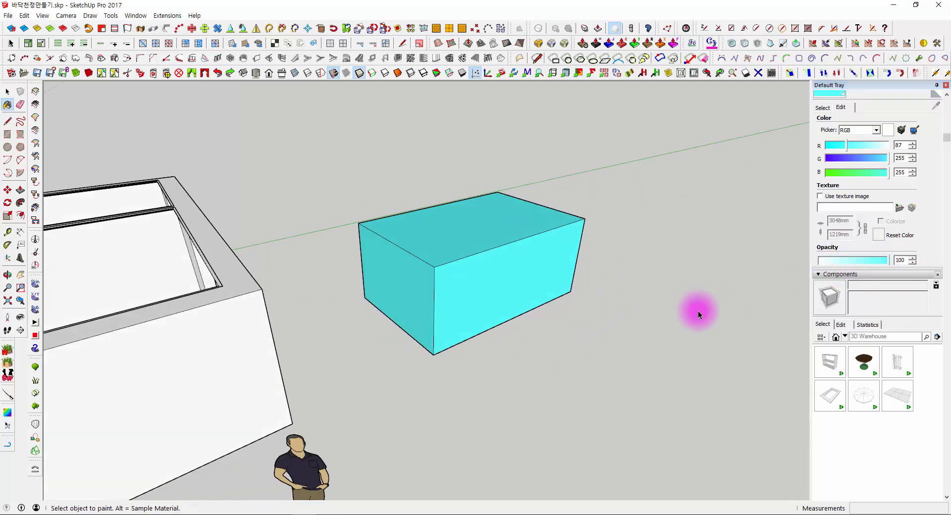
# - Examine the cyan box from several angles and go back to the list of materials in the model
pyautogui.press('space')
pyautogui.moveTo(590, 357); pyautogui.dragTo(597, 296, button='middle')
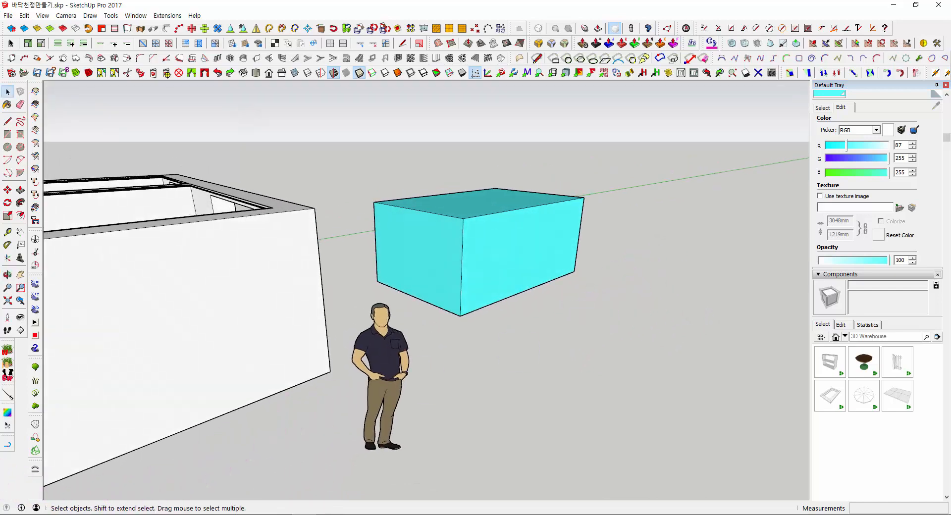
pyautogui.moveTo(466, 303); pyautogui.dragTo(610, 376, button='middle')
pyautogui.keyDown('shift'); pyautogui.moveTo(594, 294); pyautogui.dragTo(373, 264, button='middle'); pyautogui.keyUp('shift')
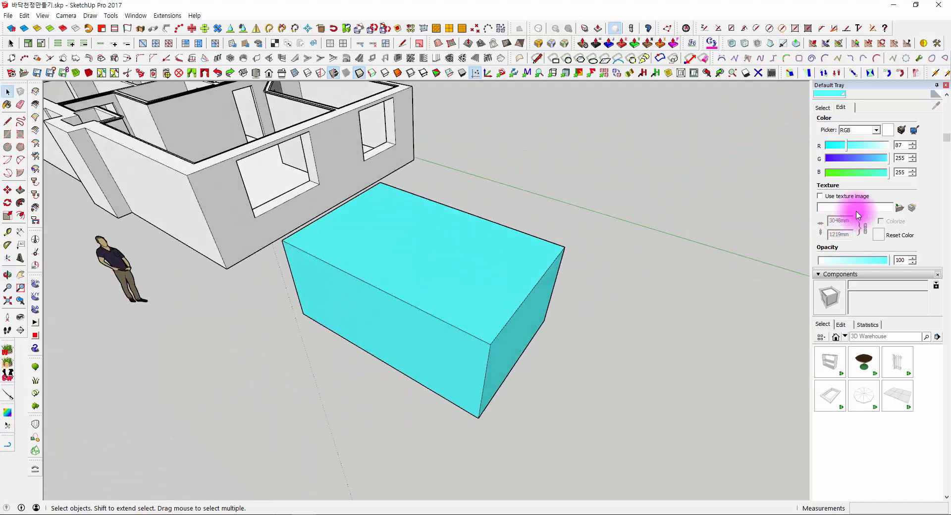
pyautogui.scroll(3, 831, 163)
pyautogui.click(823, 227)
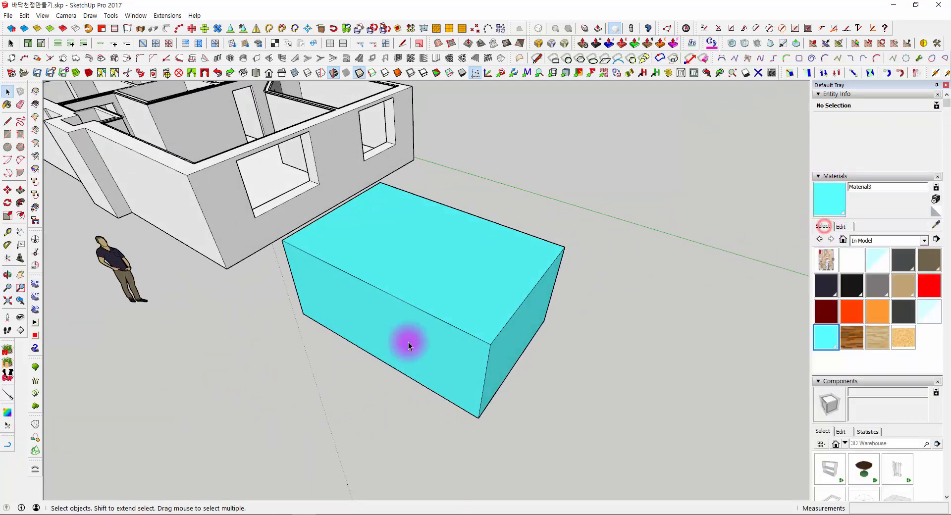
pyautogui.moveTo(408, 342); pyautogui.dragTo(629, 296, button='middle')
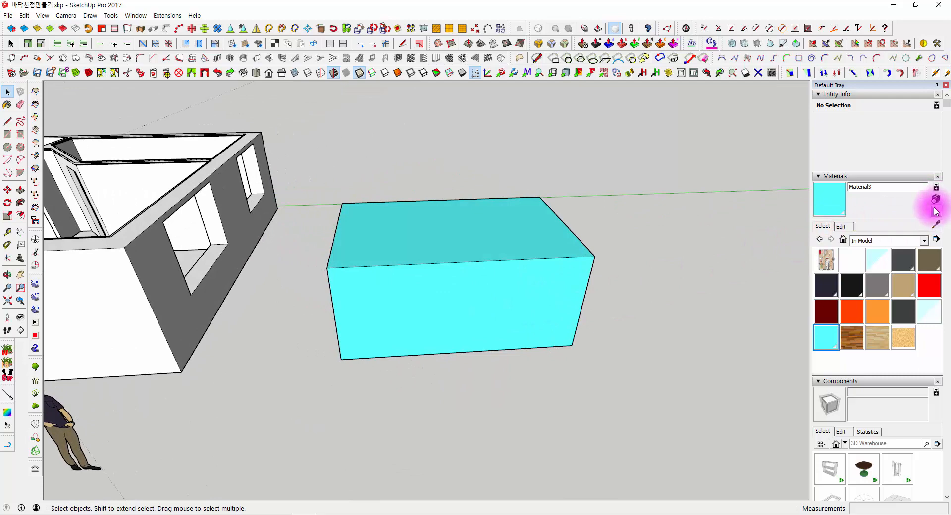
pyautogui.moveTo(415, 374); pyautogui.dragTo(652, 293, button='middle')
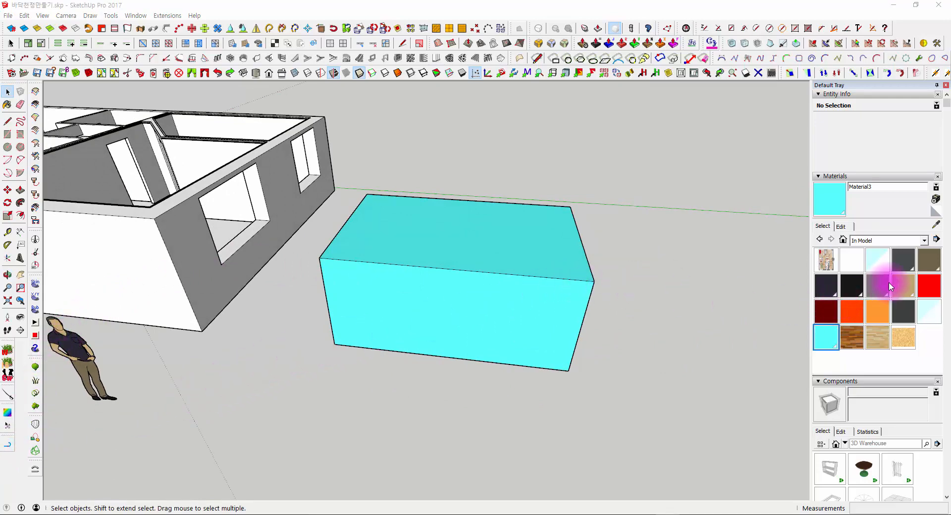
pyautogui.moveTo(505, 337); pyautogui.dragTo(451, 265, button='middle')
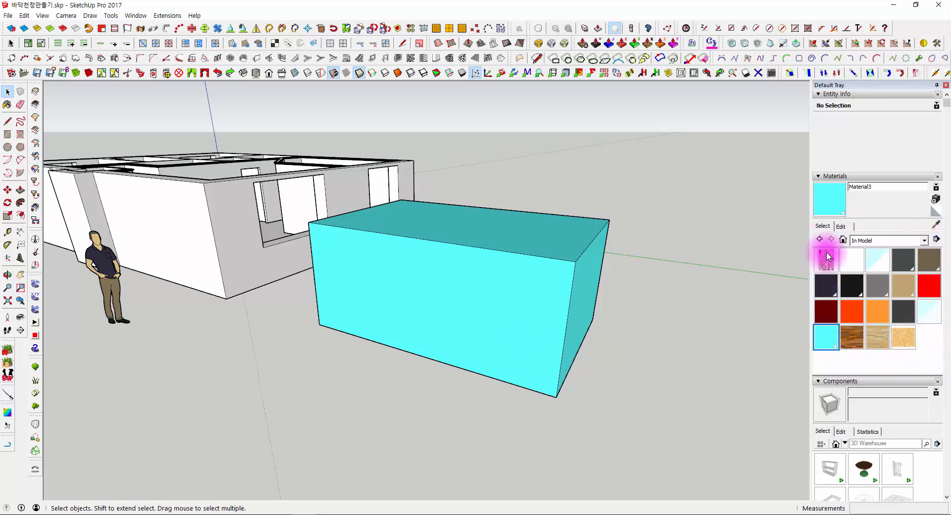
pyautogui.moveTo(277, 310); pyautogui.dragTo(257, 354, button='middle')
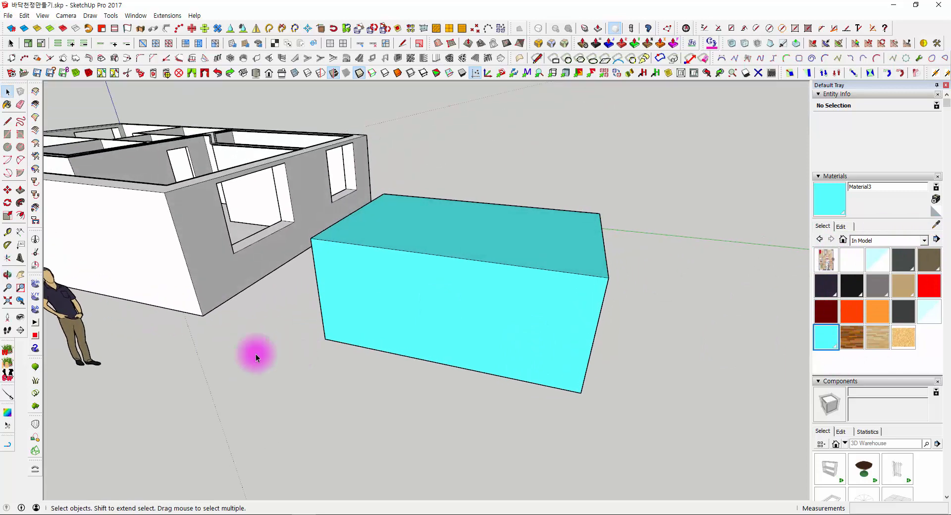
pyautogui.scroll(-3, 246, 333)
pyautogui.keyDown('shift'); pyautogui.moveTo(243, 306); pyautogui.dragTo(354, 304, button='middle'); pyautogui.keyUp('shift')
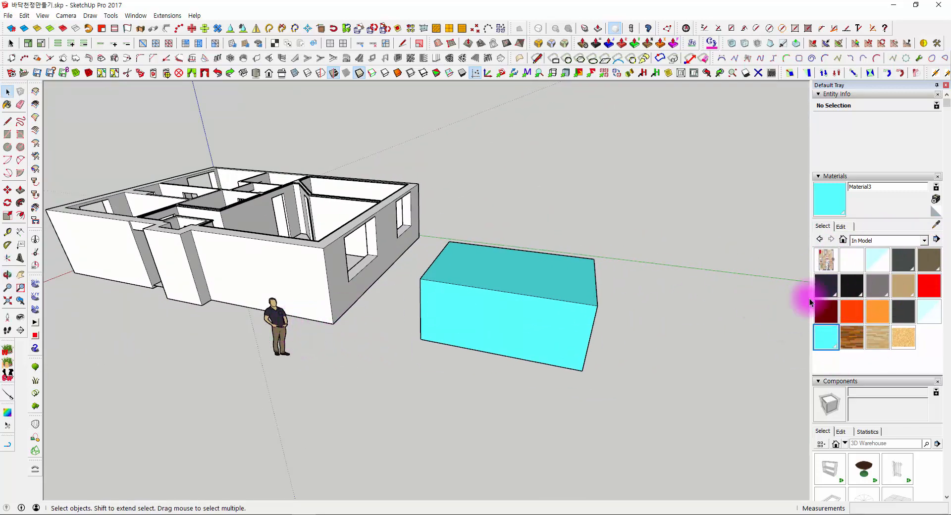
# - Move the human figure about 2560 mm away from the house wall to the open ground near the cyan box
pyautogui.click(276, 317)
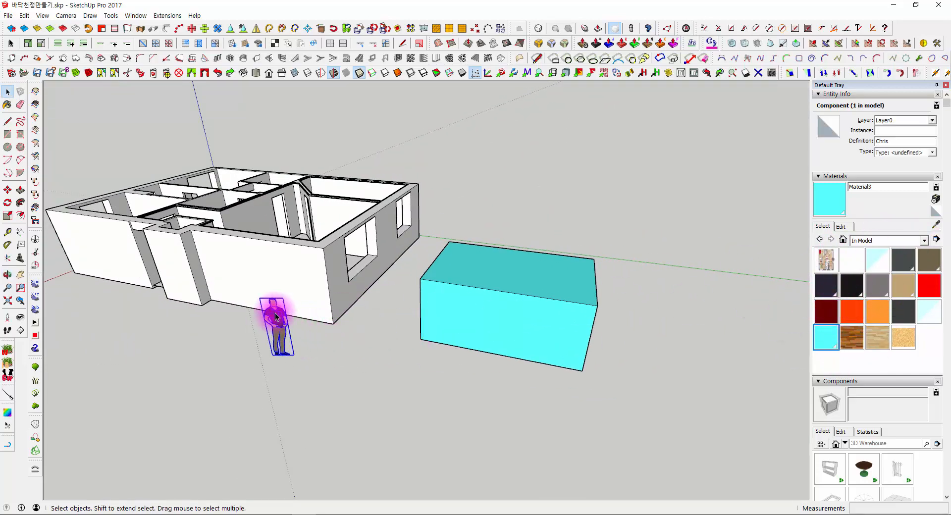
pyautogui.click(403, 317)
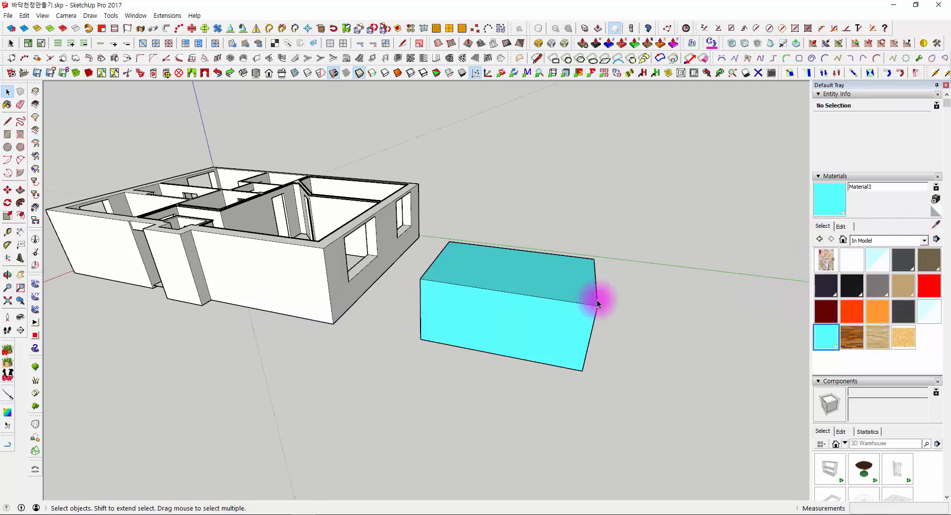
pyautogui.moveTo(287, 348); pyautogui.dragTo(325, 383, button='middle')
pyautogui.hotkey('ctrl', 'z')
pyautogui.scroll(1, 281, 334)
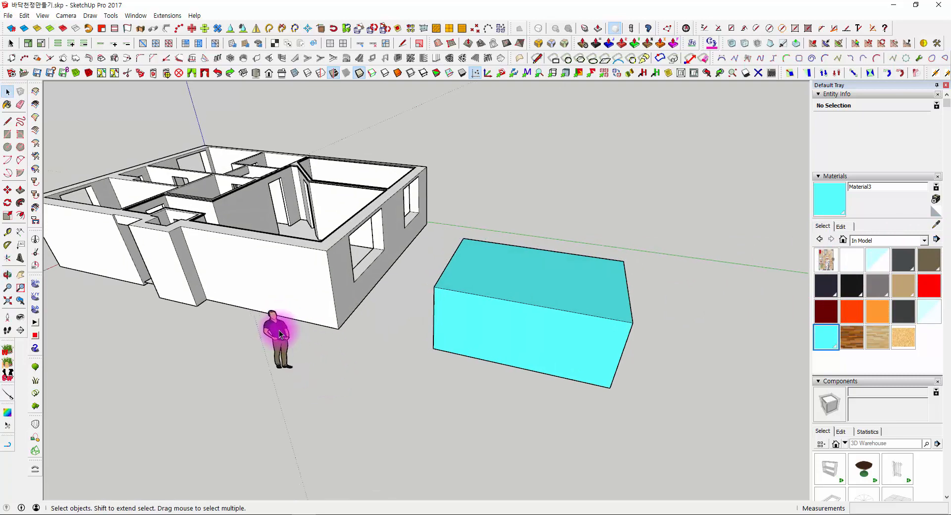
pyautogui.click(280, 335)
pyautogui.scroll(2, 317, 357)
pyautogui.press('m')
pyautogui.click(368, 391)
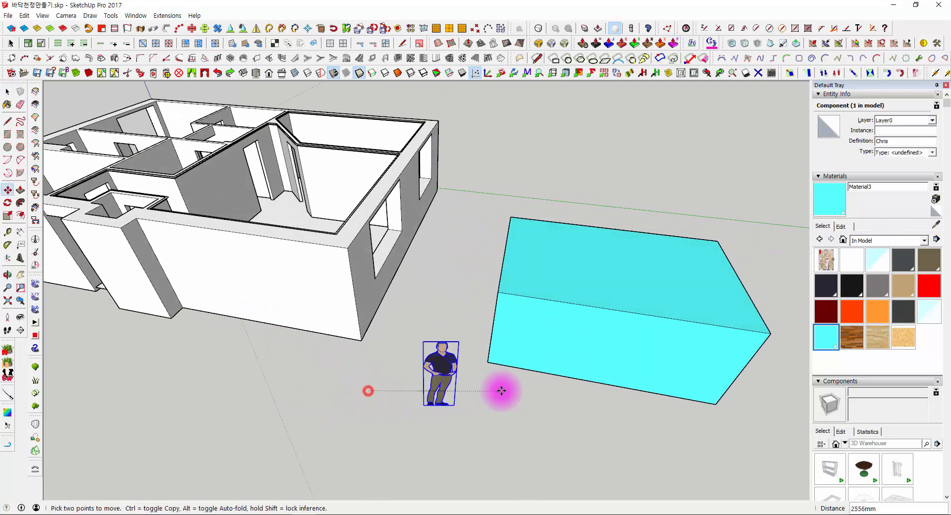
pyautogui.click(503, 391)
pyautogui.scroll(4, 372, 351)
pyautogui.moveTo(515, 399); pyautogui.dragTo(404, 318, button='middle')
pyautogui.scroll(-3, 393, 362)
pyautogui.press('space')
# - Delete the Chris_Shirt material from the model and replace its use with the default material
pyautogui.keyDown('shift'); pyautogui.moveTo(260, 419); pyautogui.dragTo(313, 387, button='middle'); pyautogui.keyUp('shift')
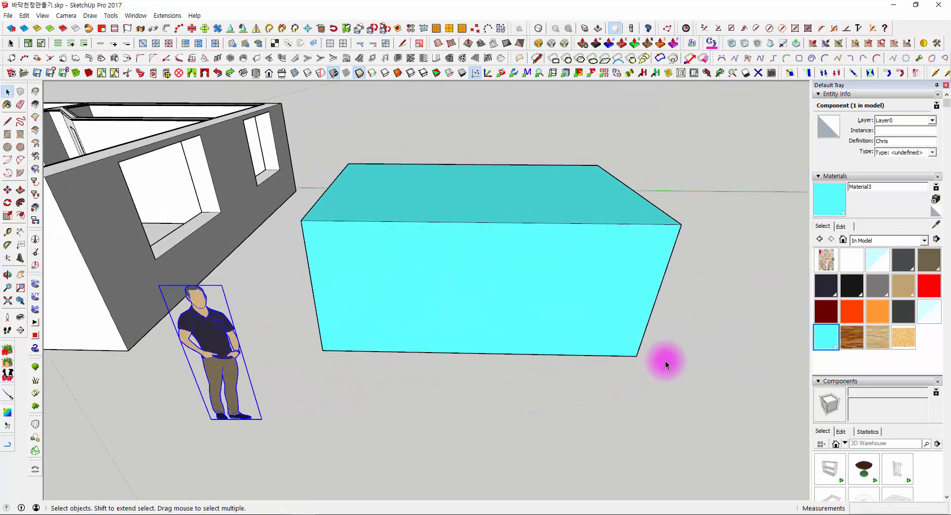
pyautogui.click(832, 284)
pyautogui.rightClick(832, 284)
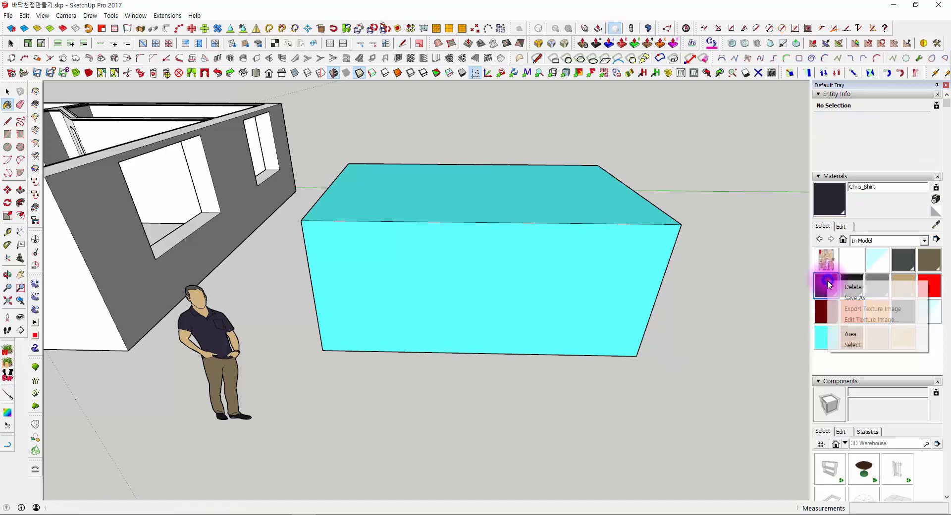
pyautogui.click(852, 289)
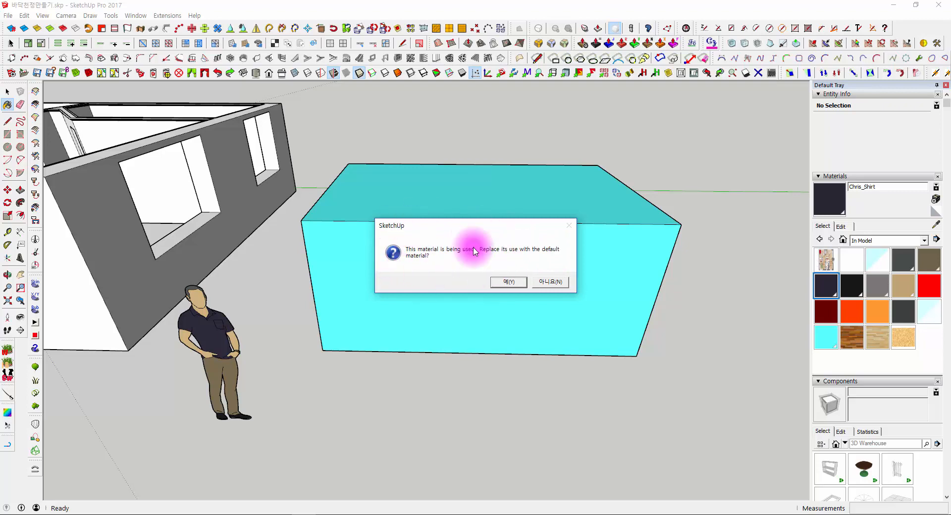
pyautogui.click(511, 284)
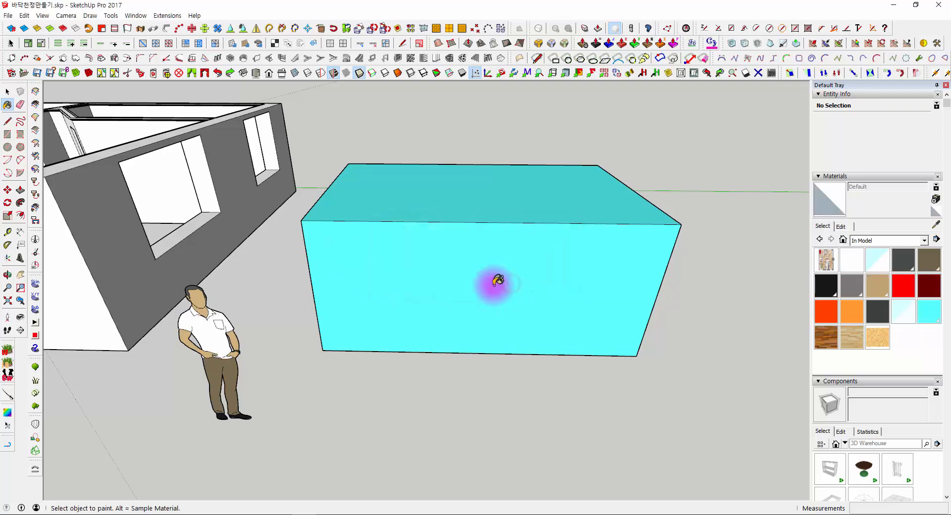
# - Delete the near-black material used on the figure's shoes, replacing its use with the default material
pyautogui.scroll(5, 173, 339)
pyautogui.moveTo(241, 343); pyautogui.dragTo(261, 272, button='middle')
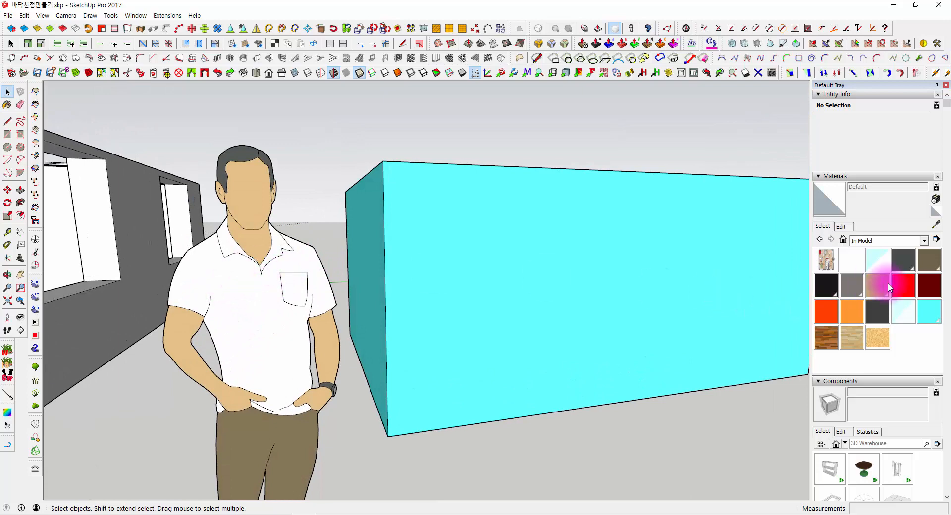
pyautogui.moveTo(255, 287); pyautogui.dragTo(246, 267, button='middle')
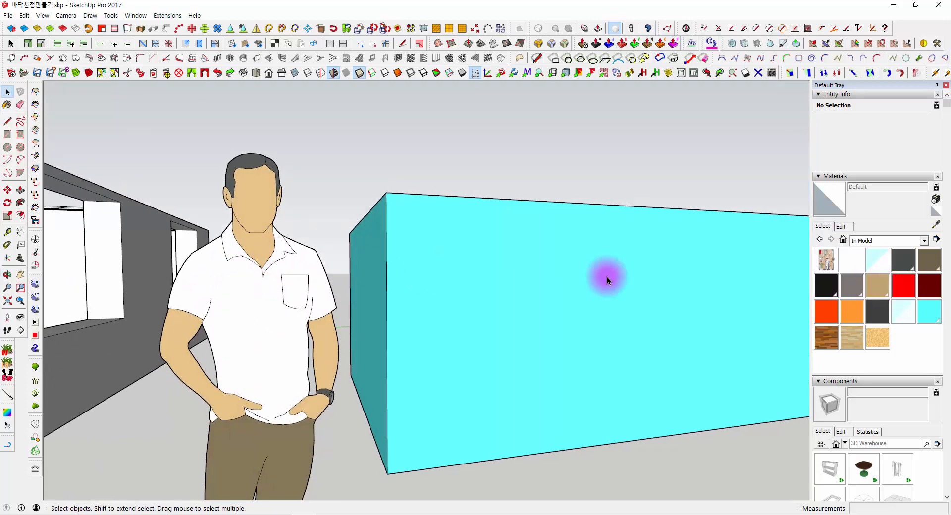
pyautogui.rightClick(831, 287)
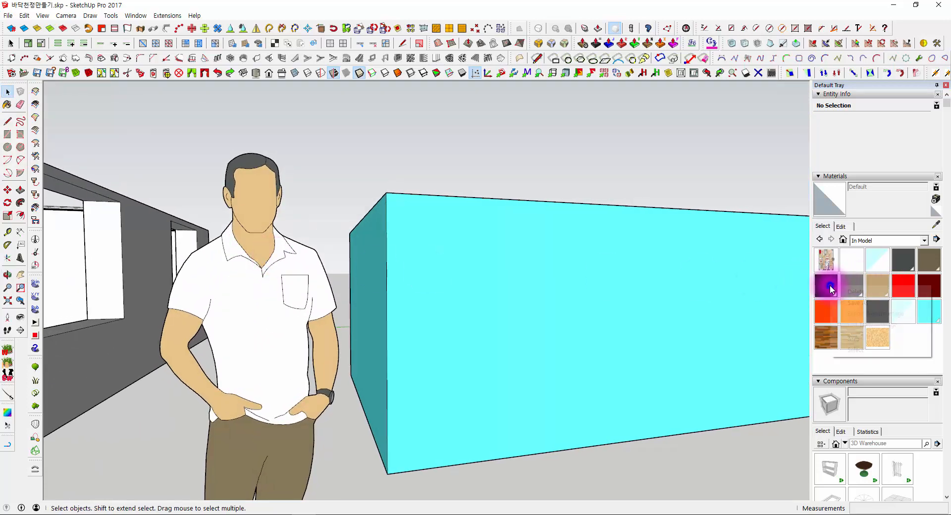
pyautogui.click(856, 293)
pyautogui.click(512, 287)
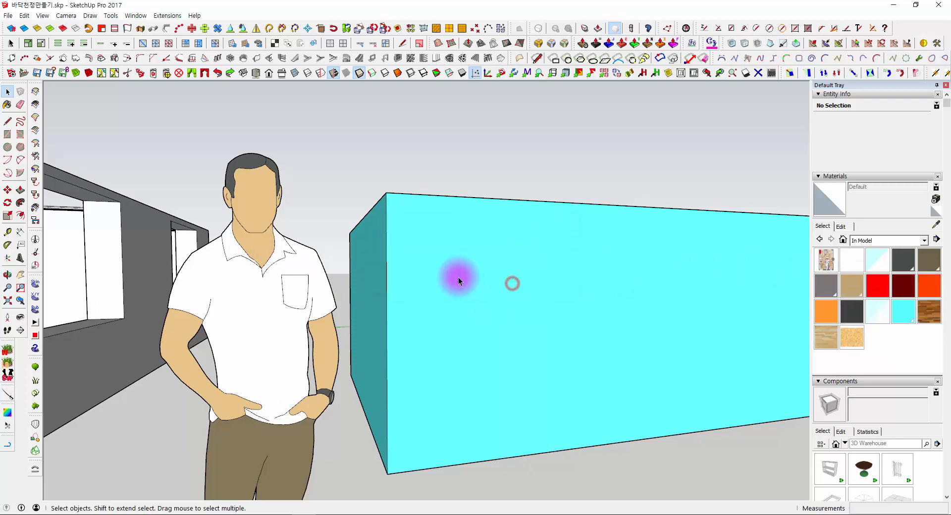
pyautogui.moveTo(459, 276); pyautogui.dragTo(432, 267, button='middle')
pyautogui.scroll(-3, 378, 353)
pyautogui.moveTo(378, 352); pyautogui.dragTo(386, 415, button='middle')
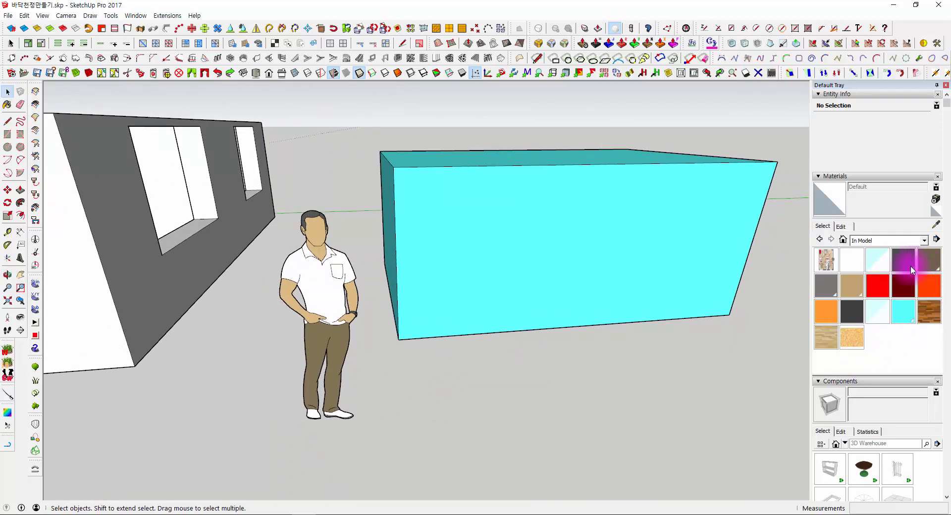
# - Examine the human figure, the house and the cyan box from several angles and compare them with the model's materials
pyautogui.scroll(-1, 705, 340)
pyautogui.scroll(3, 404, 307)
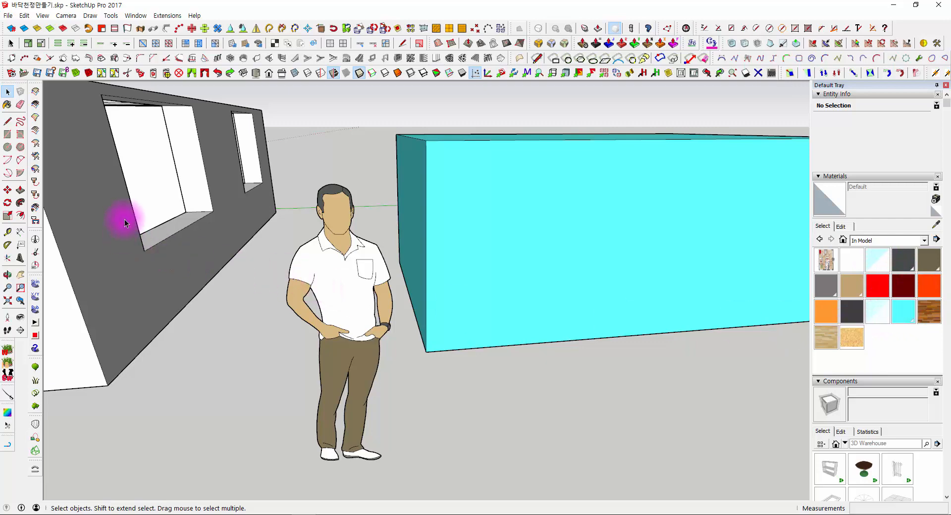
pyautogui.scroll(-3, 131, 206)
pyautogui.keyDown('shift'); pyautogui.moveTo(135, 203); pyautogui.dragTo(604, 397, button='middle'); pyautogui.keyUp('shift')
pyautogui.scroll(-2, 522, 233)
pyautogui.scroll(3, 501, 229)
pyautogui.scroll(2, 604, 296)
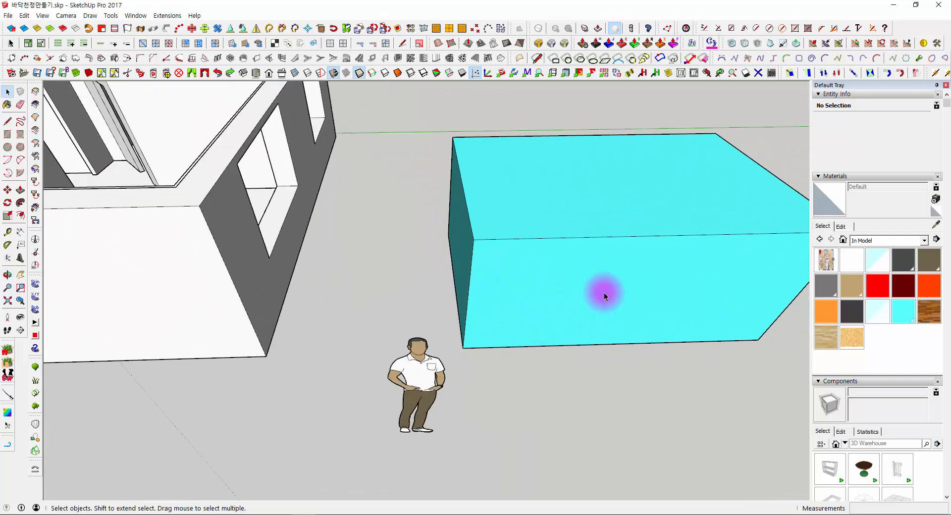
pyautogui.moveTo(681, 327); pyautogui.dragTo(525, 148, button='middle')
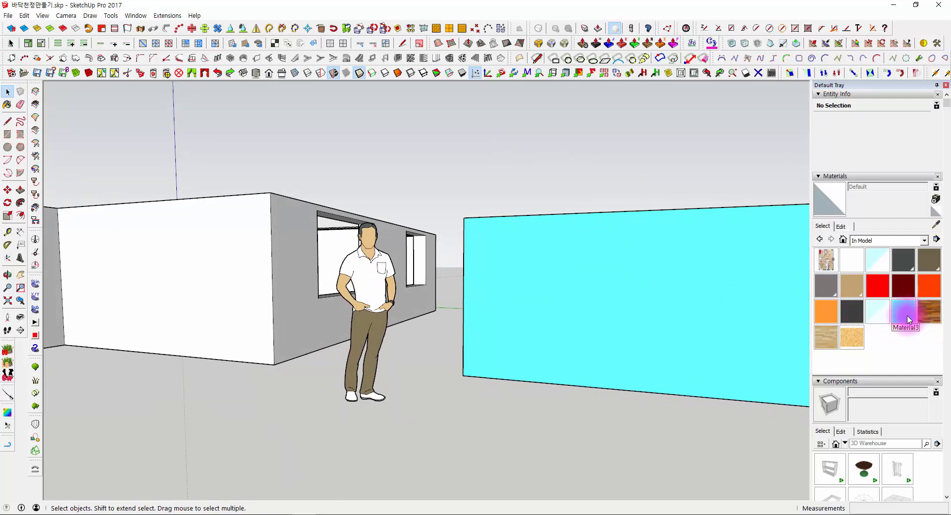
pyautogui.moveTo(620, 278); pyautogui.dragTo(396, 329, button='middle')
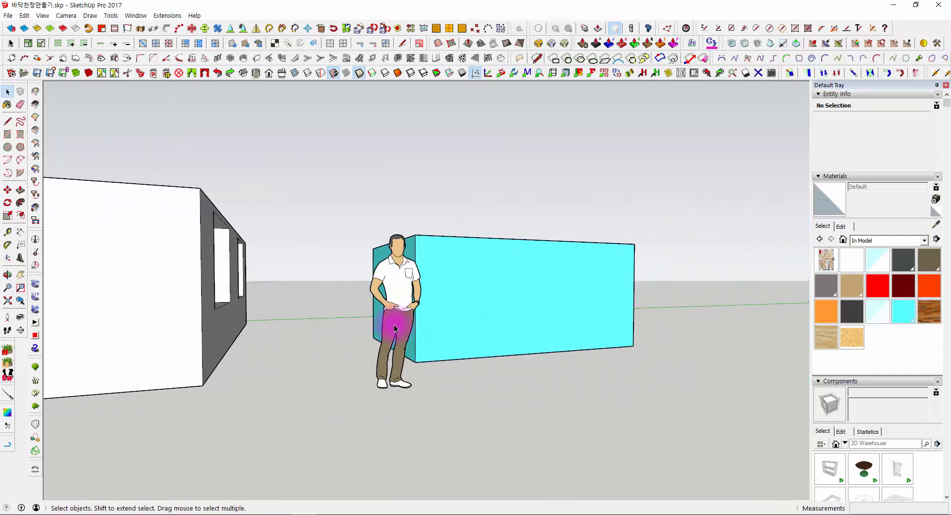
pyautogui.scroll(2, 395, 329)
pyautogui.moveTo(520, 270); pyautogui.dragTo(424, 356, button='middle')
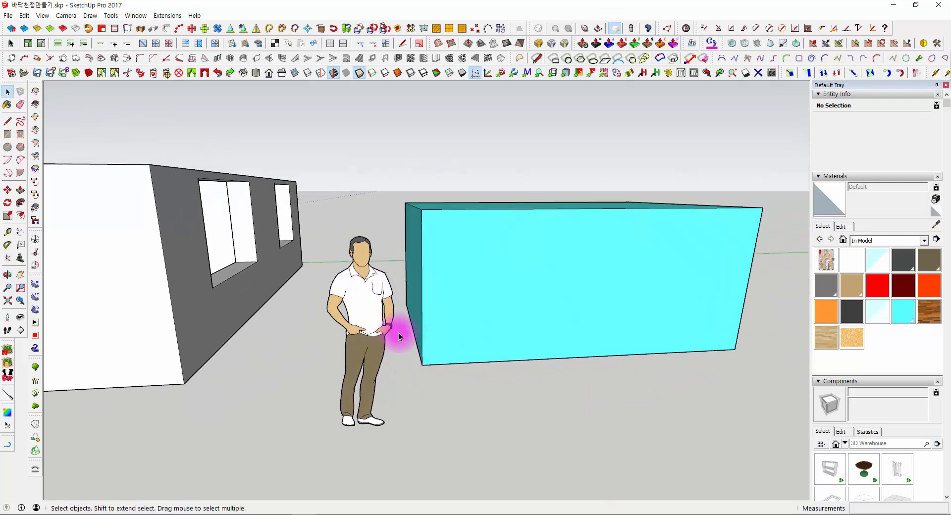
# - Delete the human figure standing between the house and the cyan box
pyautogui.click(365, 281)
pyautogui.press('Delete')
pyautogui.moveTo(378, 280); pyautogui.dragTo(474, 377, button='middle')
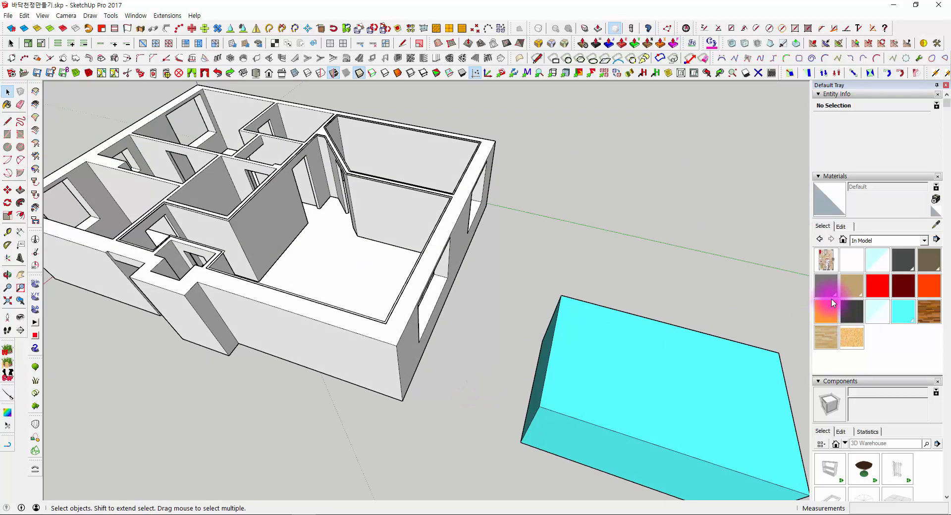
# - Try to delete the Chris_Hair material, declining to replace its use with the default material
pyautogui.click(902, 257)
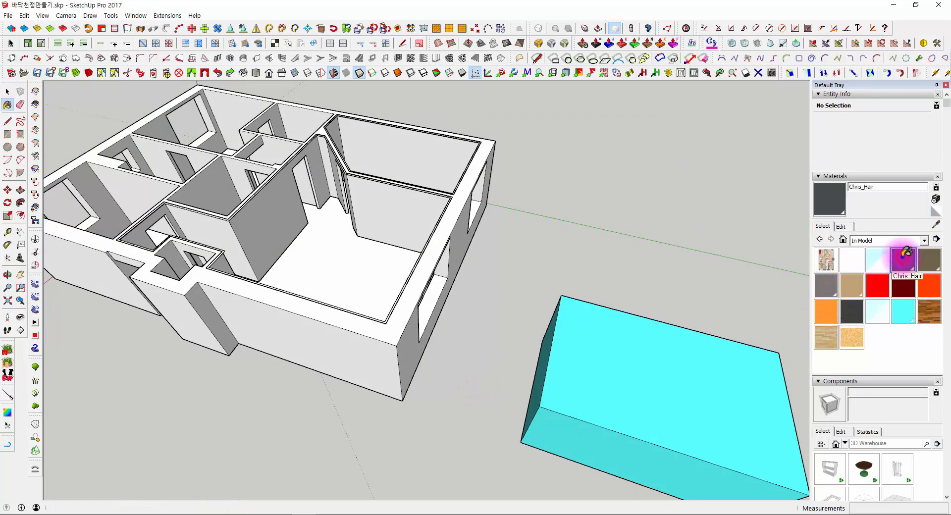
pyautogui.rightClick(902, 257)
pyautogui.click(885, 264)
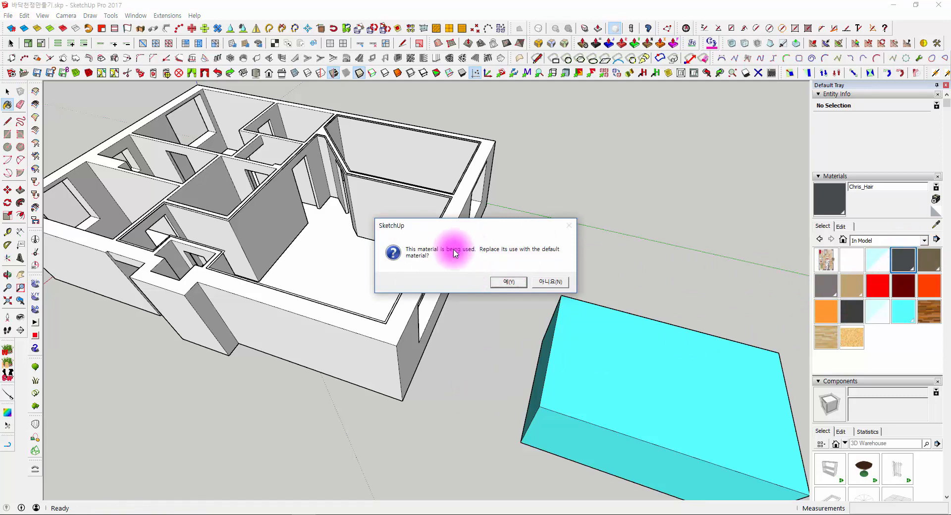
pyautogui.click(552, 284)
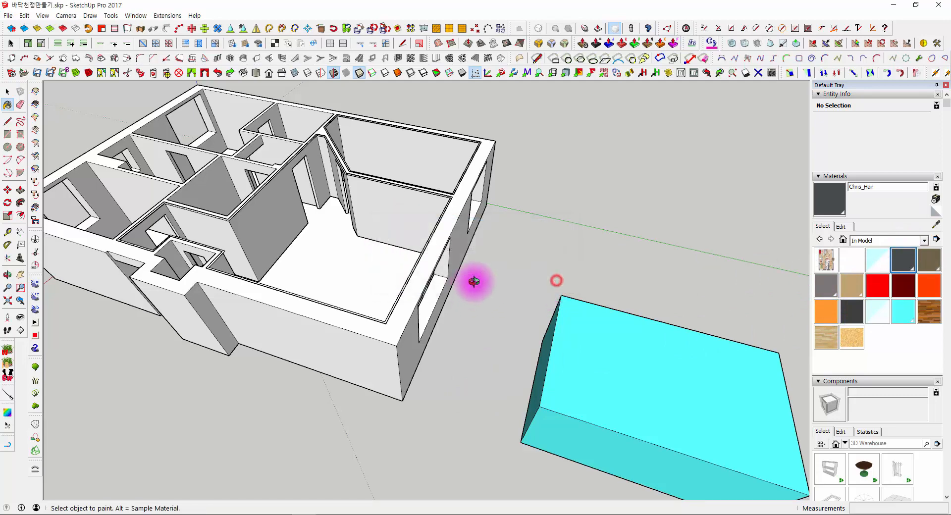
# - Undo the human figure's deletion and select the figure to check its component information
pyautogui.moveTo(476, 280); pyautogui.dragTo(650, 267, button='middle')
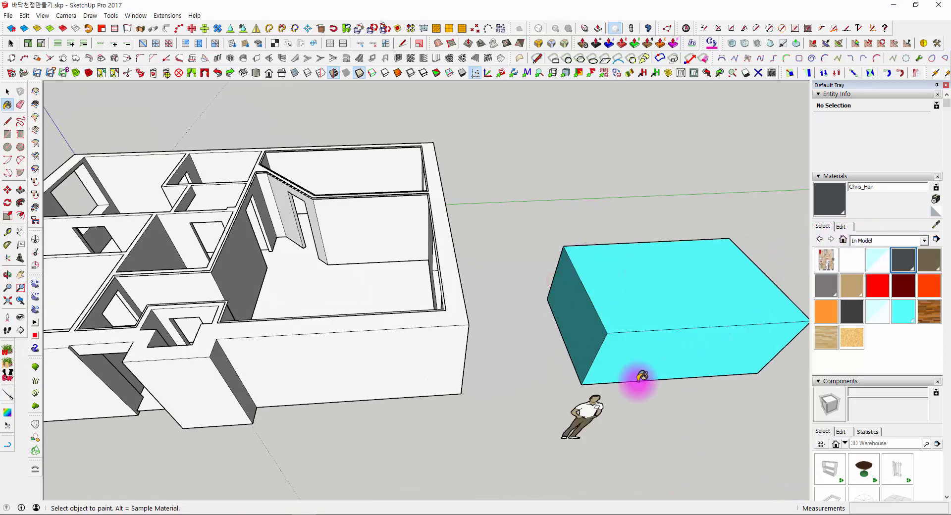
pyautogui.moveTo(639, 375); pyautogui.dragTo(440, 340, button='middle')
pyautogui.press('space')
pyautogui.click(440, 345)
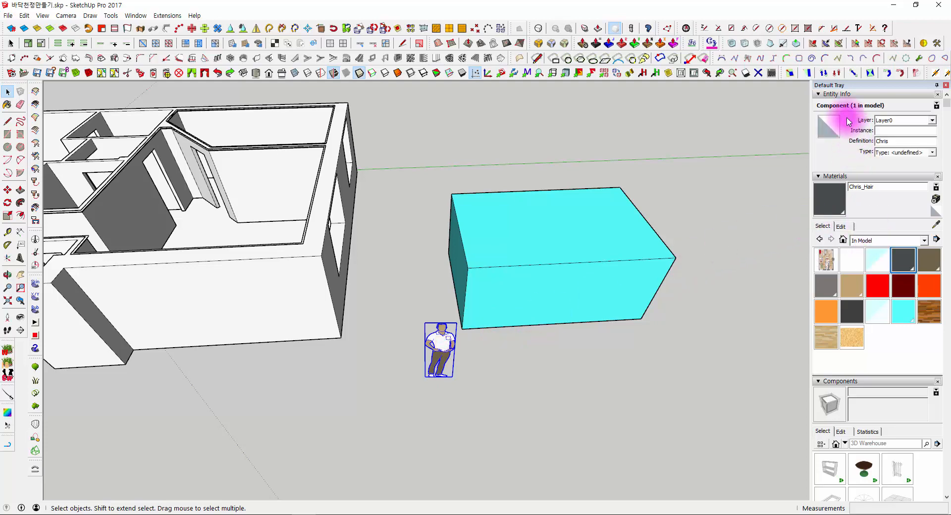
# - Display the list of components contained in the model
pyautogui.scroll(-3, 825, 308)
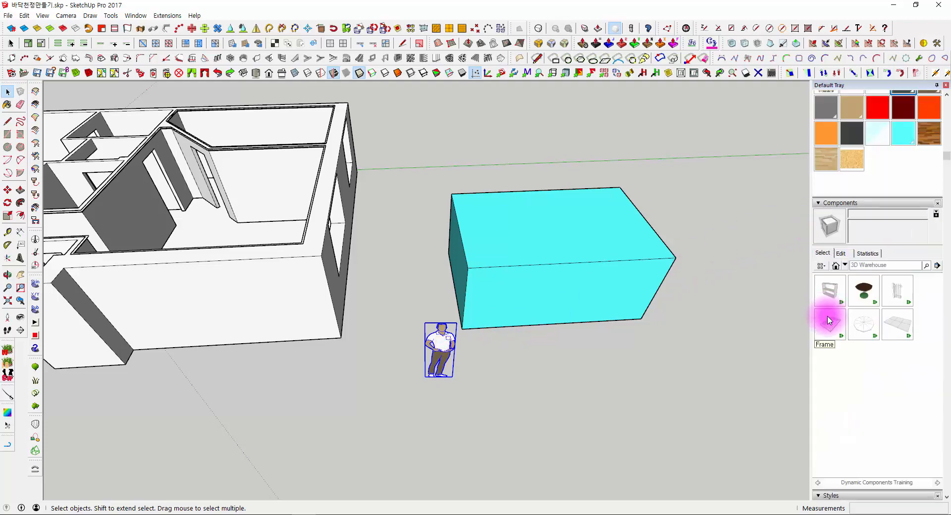
pyautogui.click(838, 268)
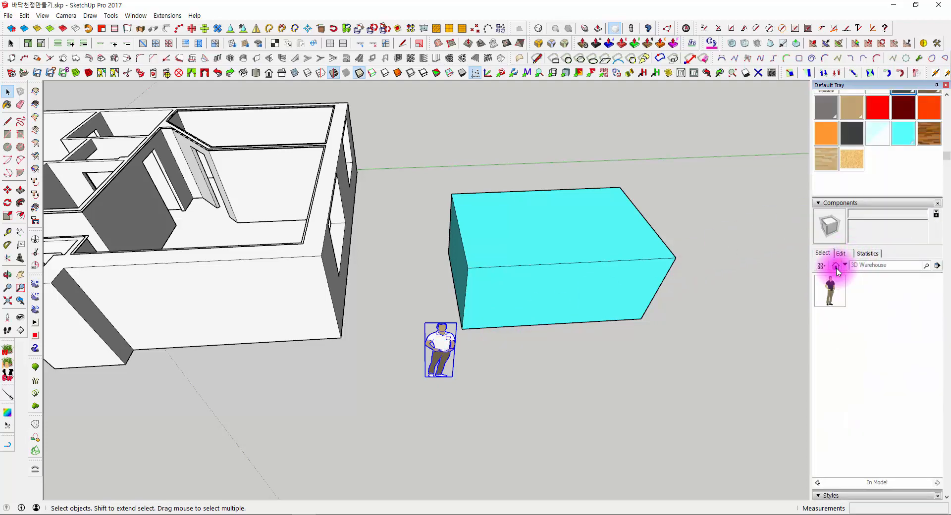
pyautogui.click(845, 265)
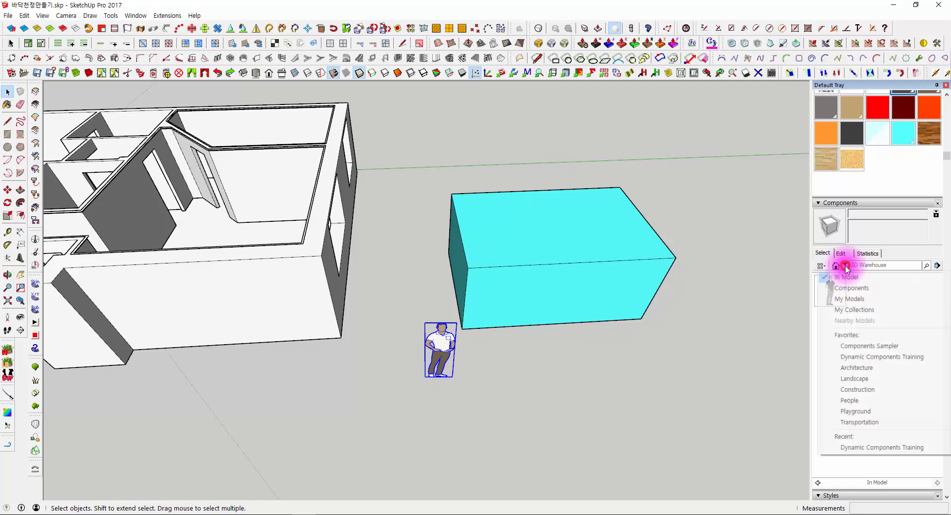
pyautogui.click(858, 278)
pyautogui.scroll(6, 469, 294)
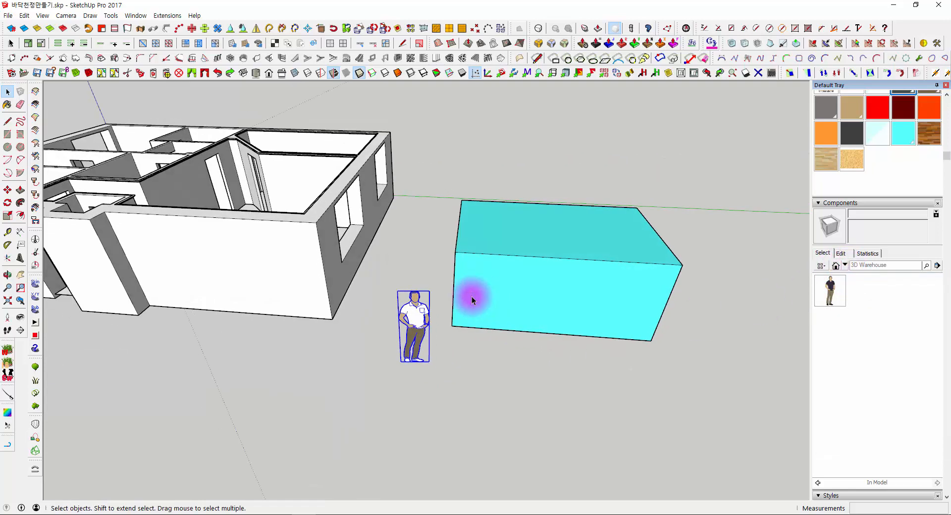
# - Place a second instance of the human figure component on the ground beside the first, in front of the cyan box
pyautogui.click(830, 300)
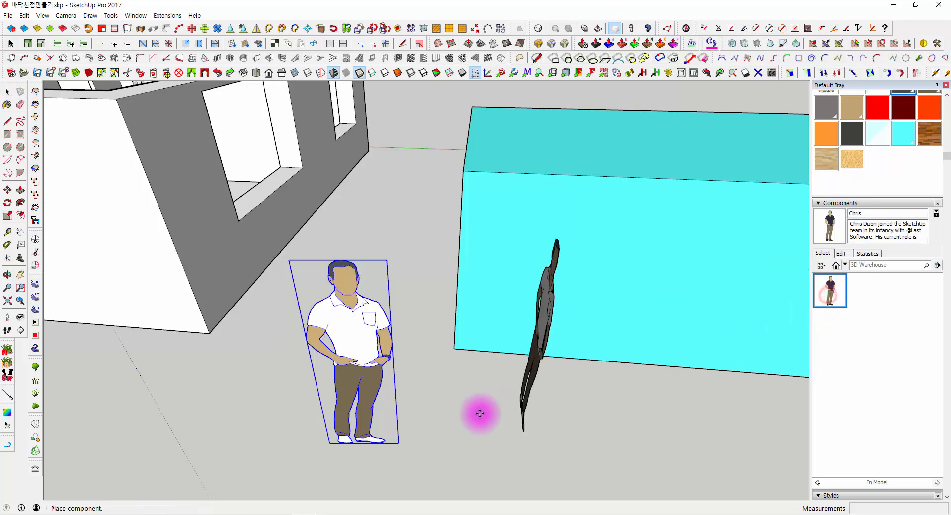
pyautogui.click(467, 422)
pyautogui.moveTo(467, 422); pyautogui.dragTo(504, 336, button='middle')
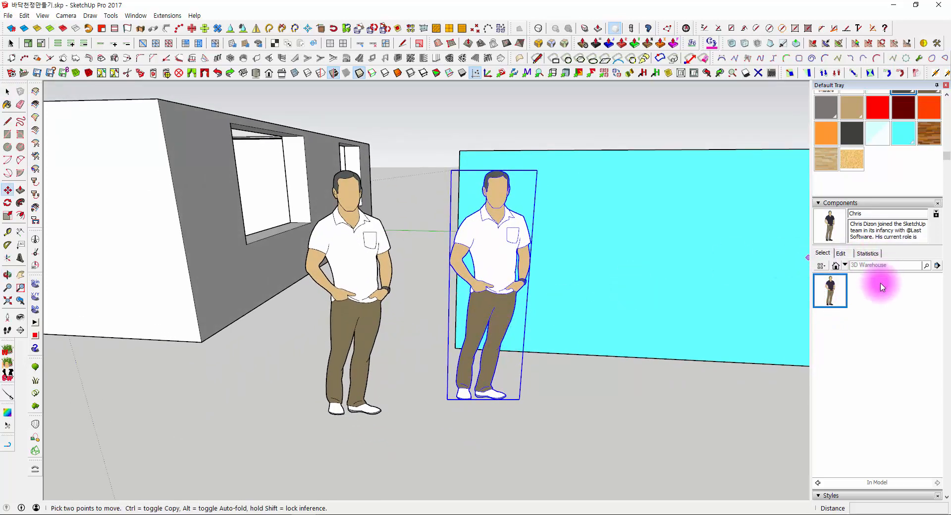
pyautogui.rightClick(836, 289)
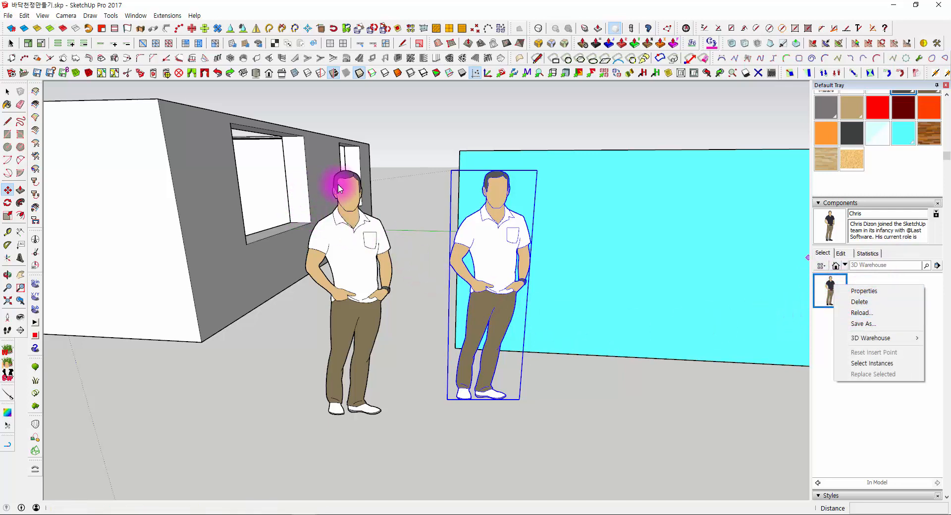
pyautogui.click(402, 159)
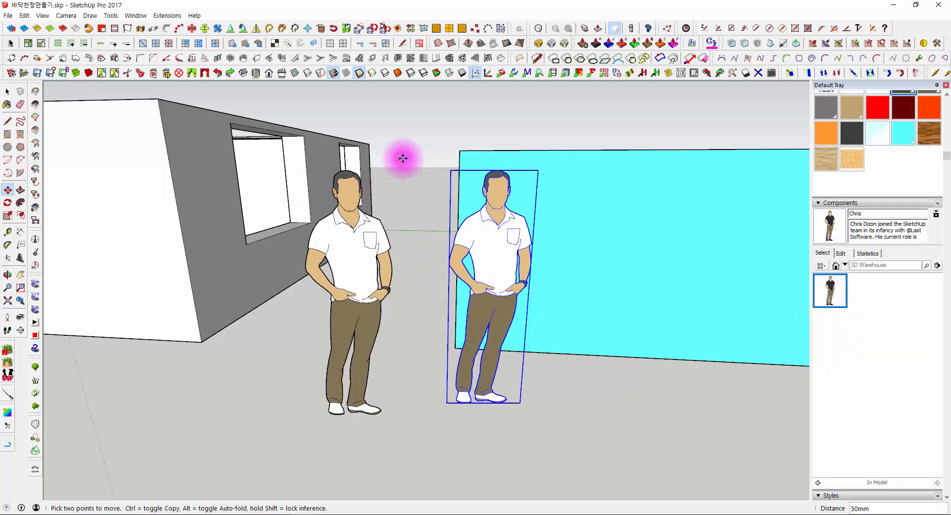
pyautogui.press('Escape')
pyautogui.press('space')
# - Clear the selection and try to delete the human figure's component from the model's components while both instances are in use
pyautogui.moveTo(431, 267); pyautogui.dragTo(483, 260, button='middle')
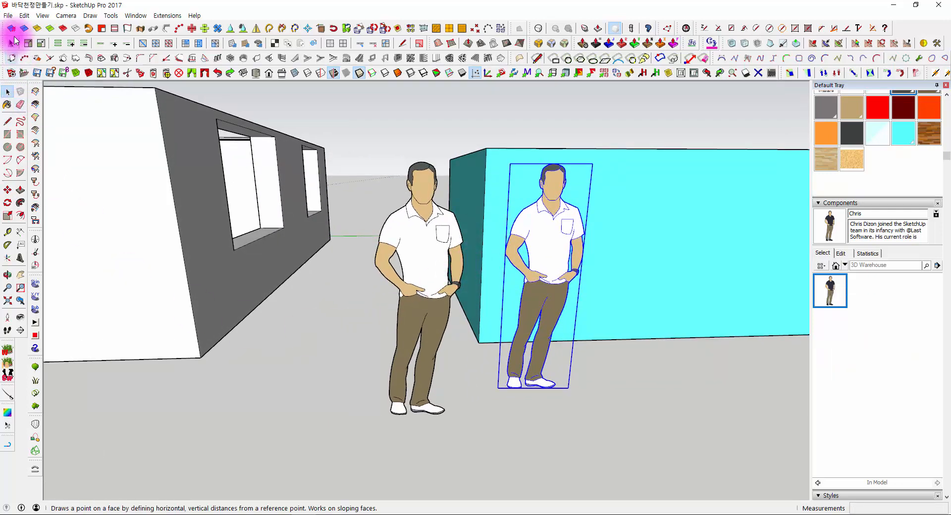
pyautogui.moveTo(382, 201); pyautogui.dragTo(570, 224, button='middle')
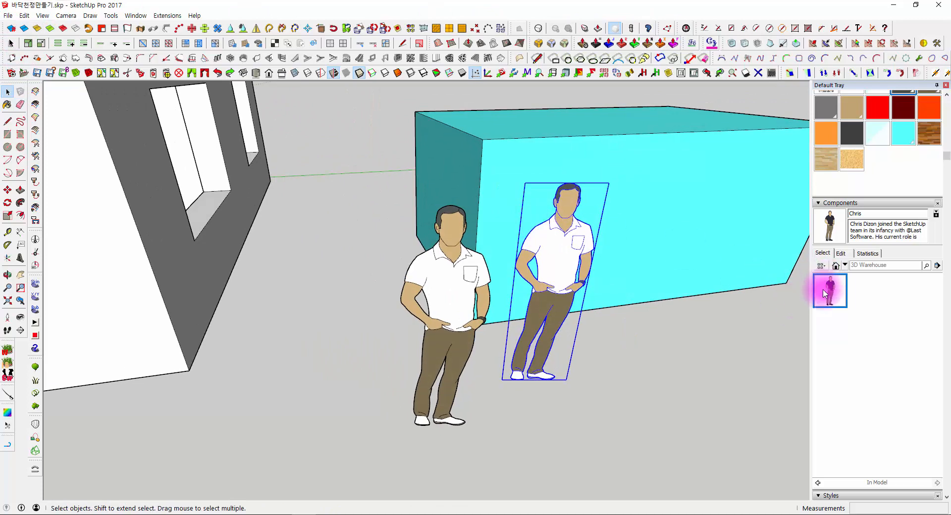
pyautogui.moveTo(647, 280); pyautogui.dragTo(496, 381, button='middle')
pyautogui.click(500, 391)
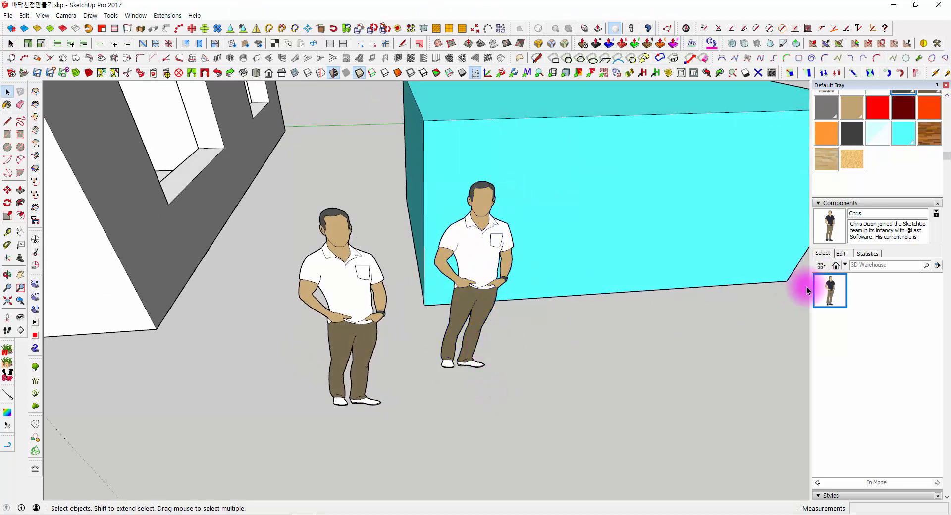
pyautogui.rightClick(833, 283)
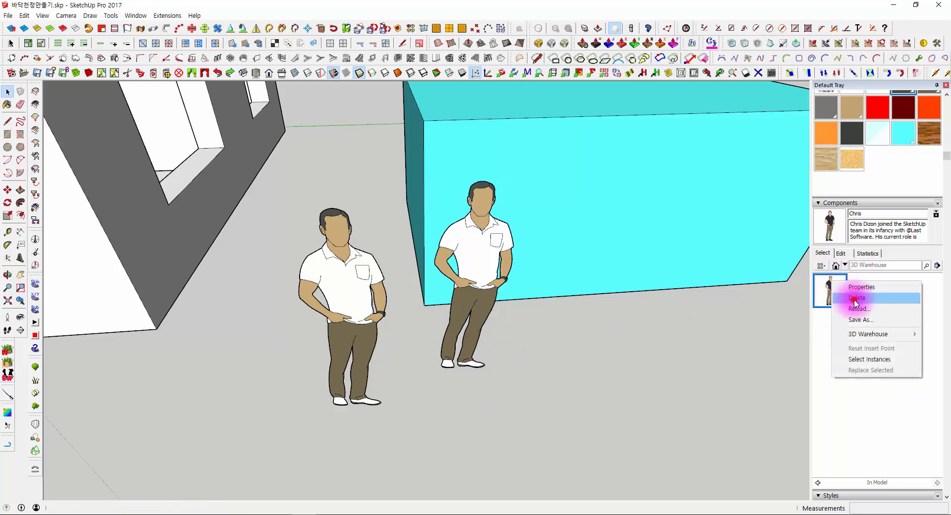
pyautogui.click(856, 298)
pyautogui.click(521, 282)
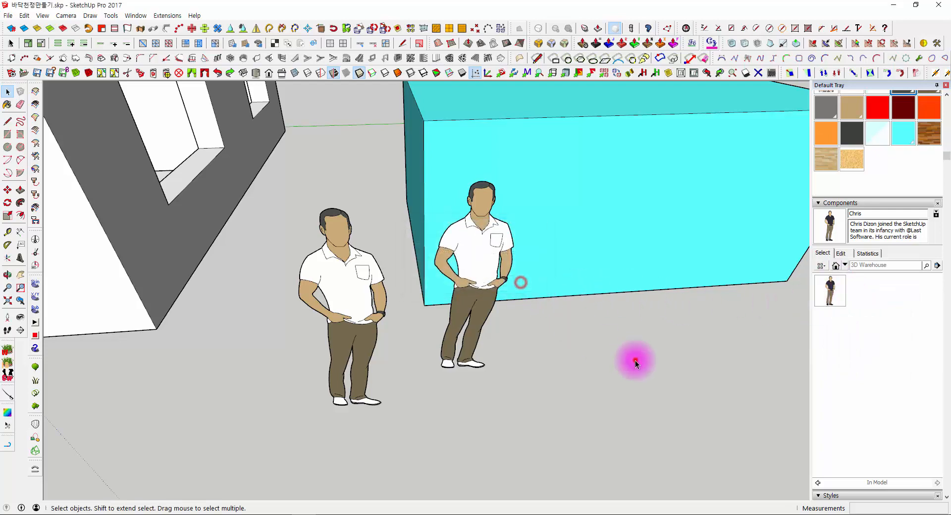
# - Select both human figures together and delete them from the model
pyautogui.click(636, 361)
pyautogui.moveTo(503, 322); pyautogui.dragTo(343, 295, button='middle')
pyautogui.click(350, 269)
pyautogui.click(465, 239)
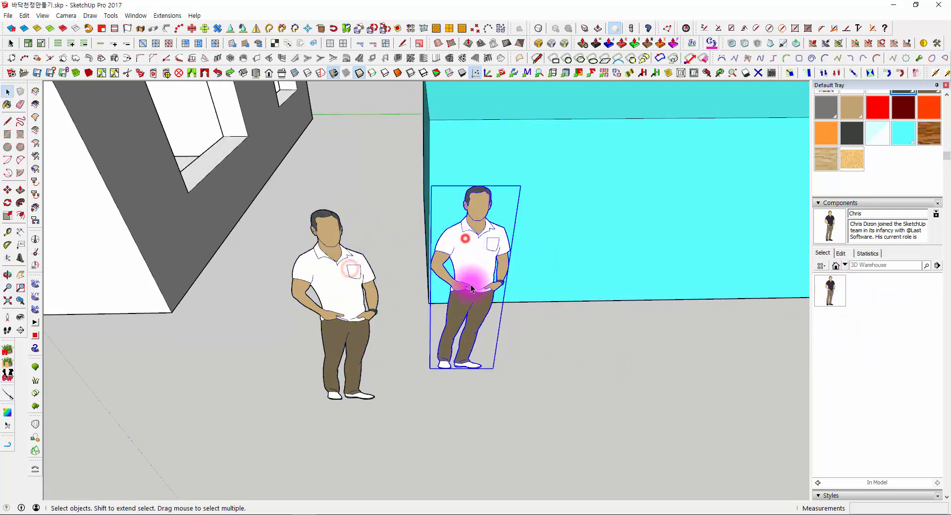
pyautogui.moveTo(472, 288); pyautogui.dragTo(468, 384, button='middle')
pyautogui.moveTo(552, 451); pyautogui.dragTo(324, 335)
pyautogui.press('Delete')
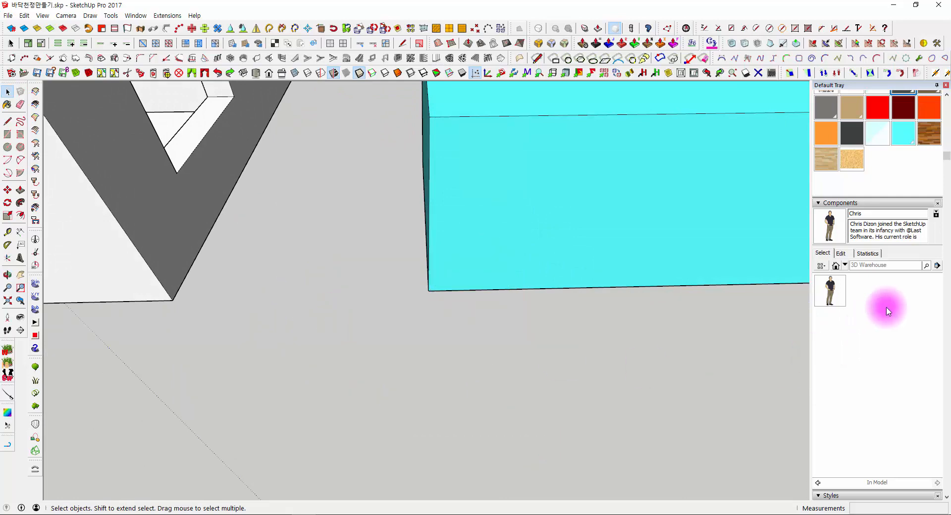
# - Delete the now unused human figure component from the model's component list and check the model's materials
pyautogui.rightClick(833, 285)
pyautogui.click(849, 301)
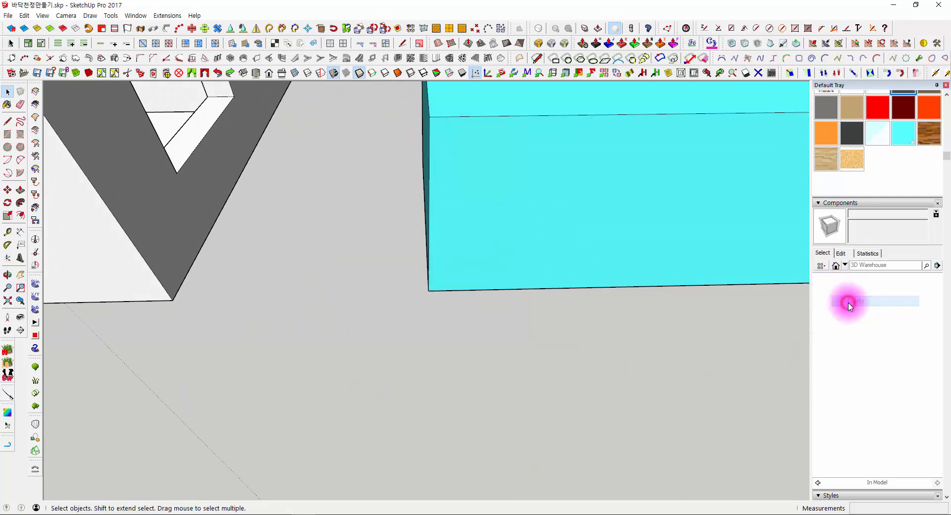
pyautogui.scroll(5, 848, 213)
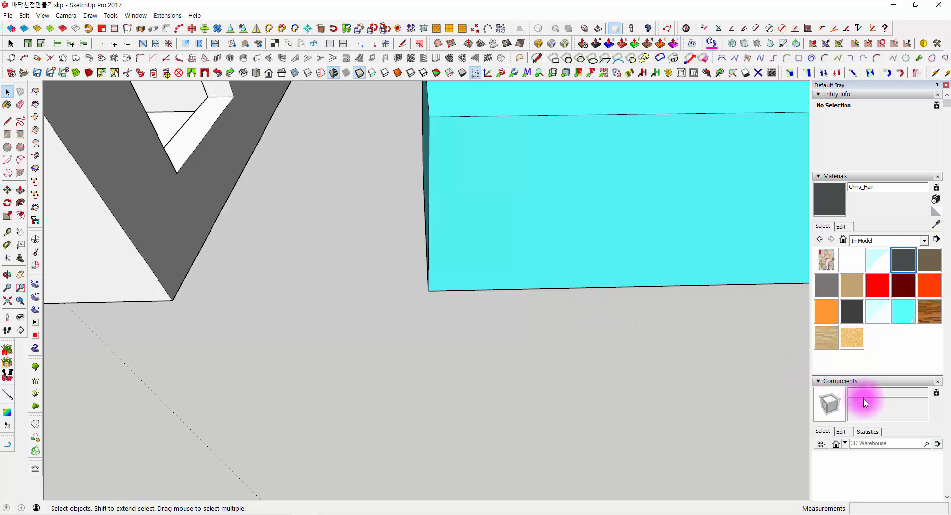
pyautogui.scroll(-5, 866, 402)
# - Purge all unused materials from the model's material list
pyautogui.press('o')
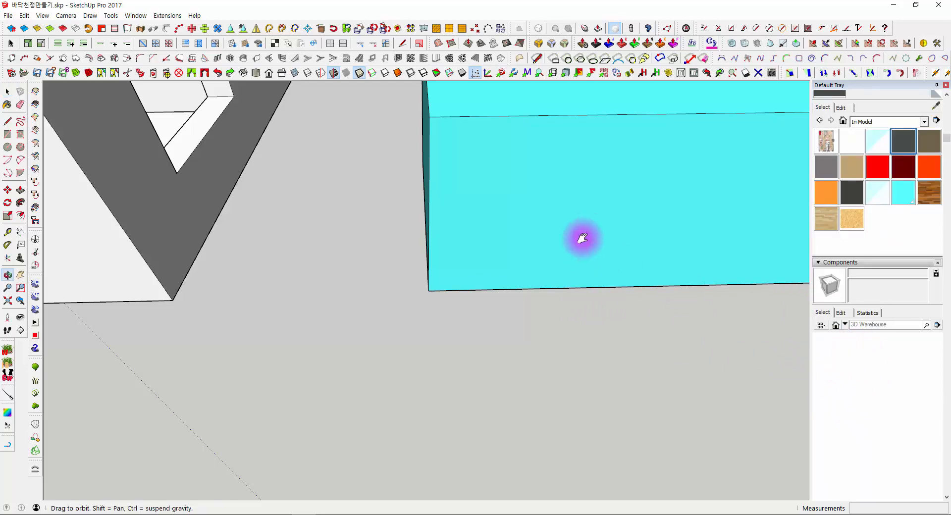
pyautogui.moveTo(583, 239); pyautogui.dragTo(693, 286, button='middle')
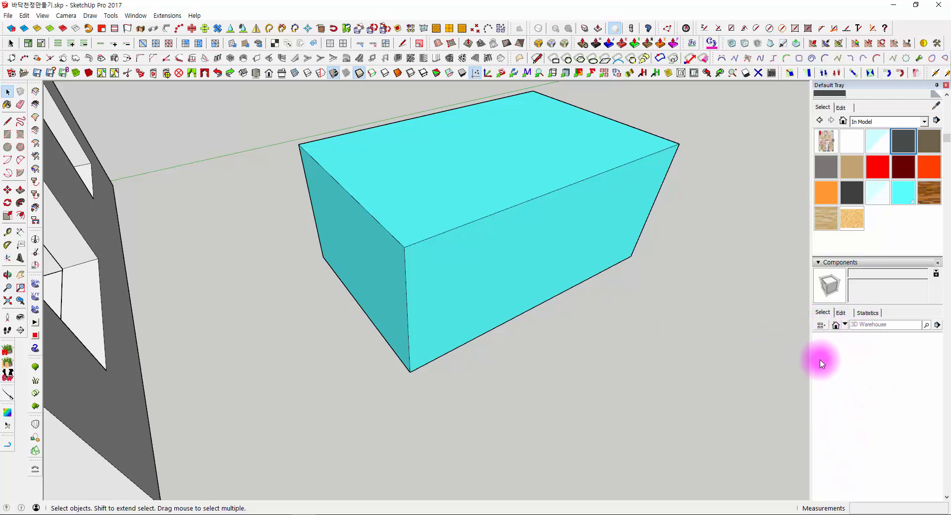
pyautogui.scroll(2, 862, 337)
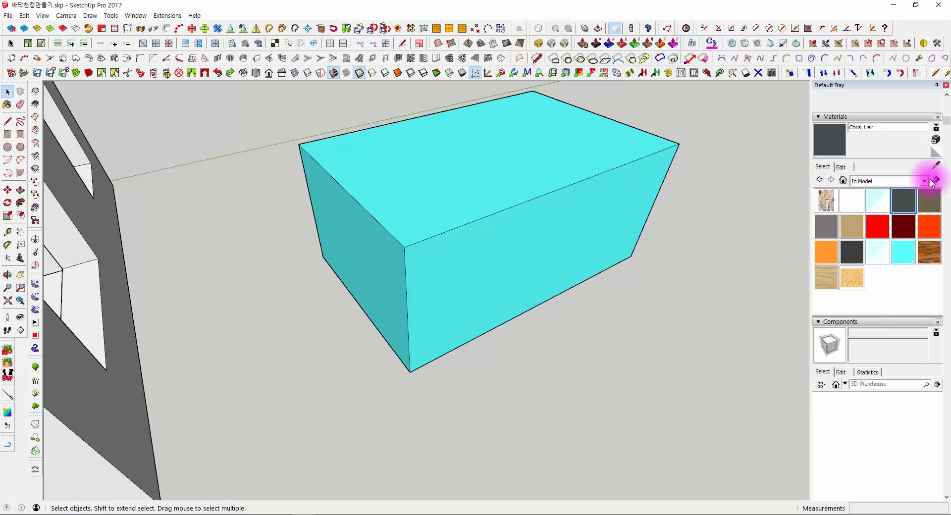
pyautogui.moveTo(570, 333); pyautogui.dragTo(600, 325, button='middle')
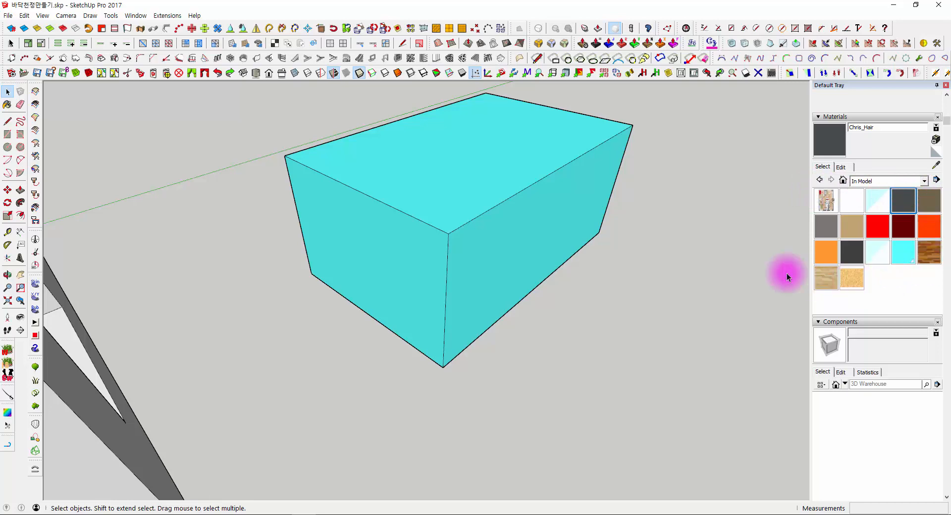
pyautogui.click(936, 180)
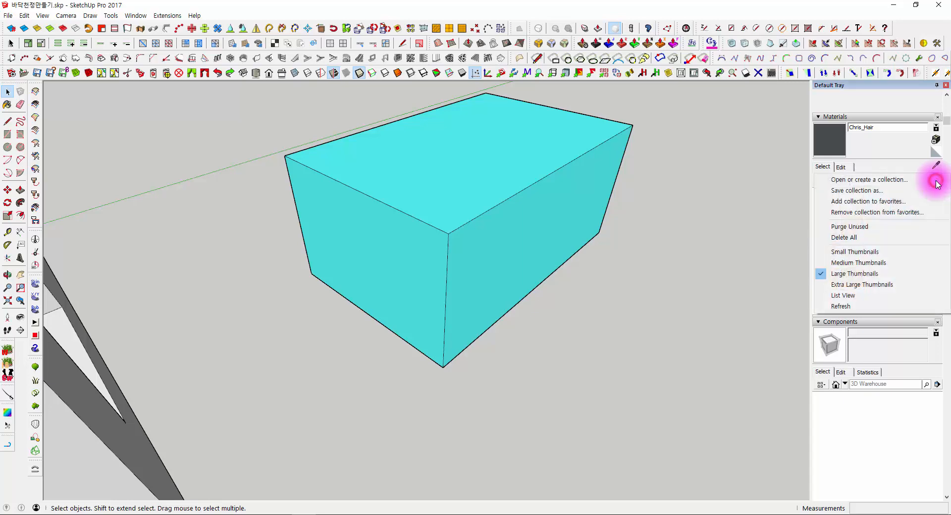
pyautogui.click(849, 228)
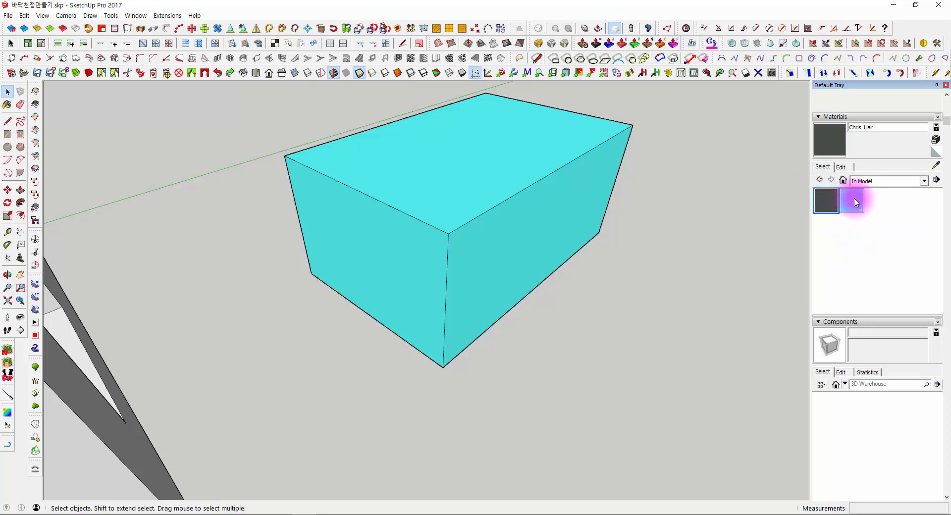
pyautogui.moveTo(797, 239); pyautogui.dragTo(704, 242, button='middle')
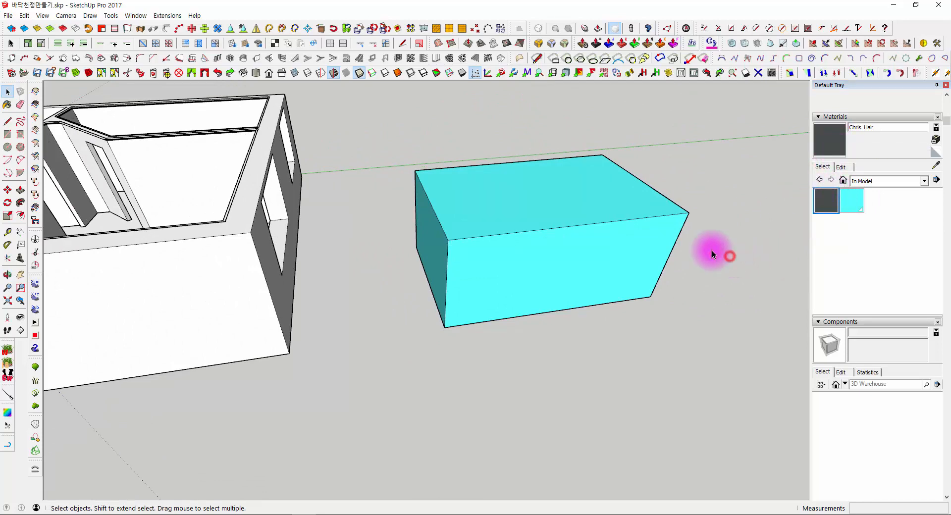
# - Select the cyan material in the model's material list and purge the unused dark hair material
pyautogui.moveTo(712, 251); pyautogui.dragTo(514, 233, button='middle')
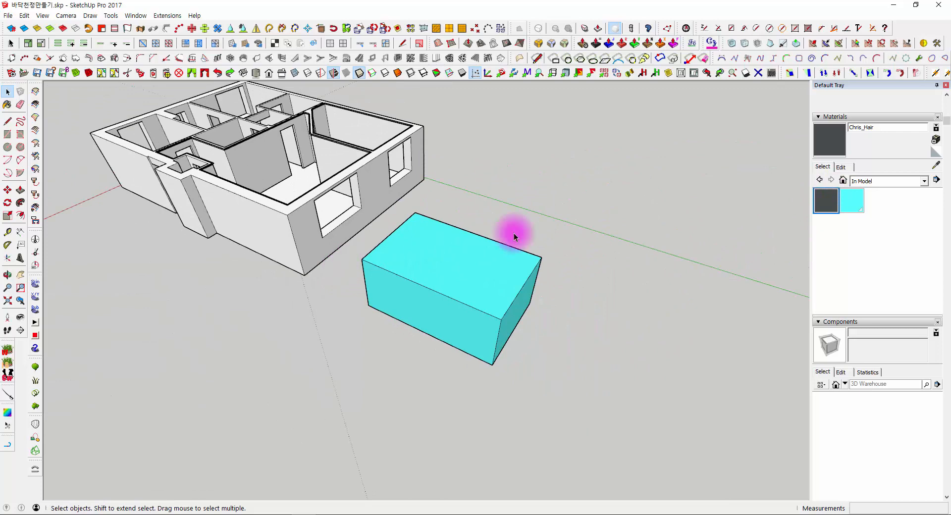
pyautogui.click(851, 199)
pyautogui.click(936, 182)
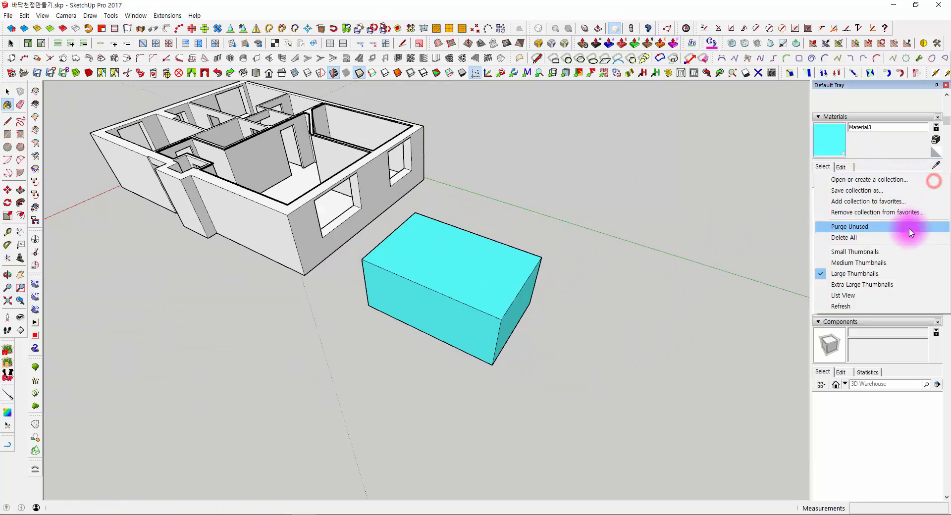
pyautogui.click(885, 225)
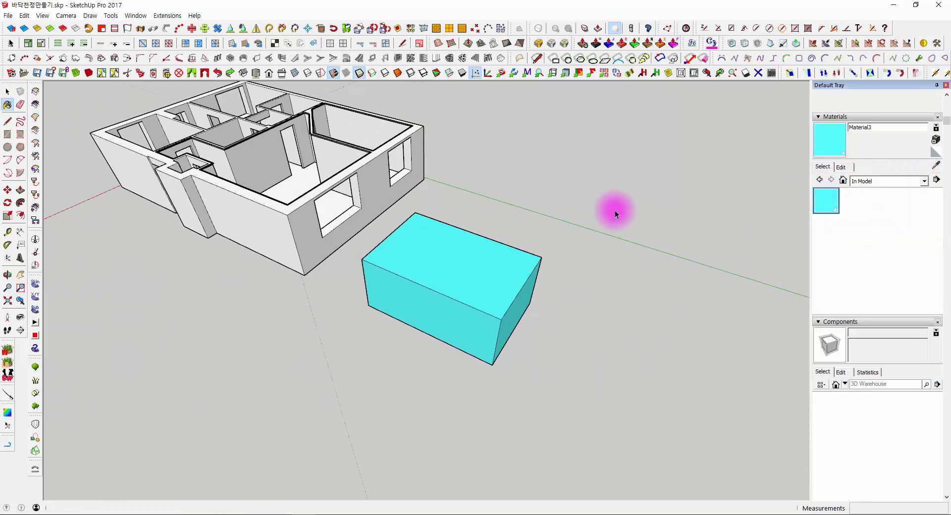
pyautogui.press('space')
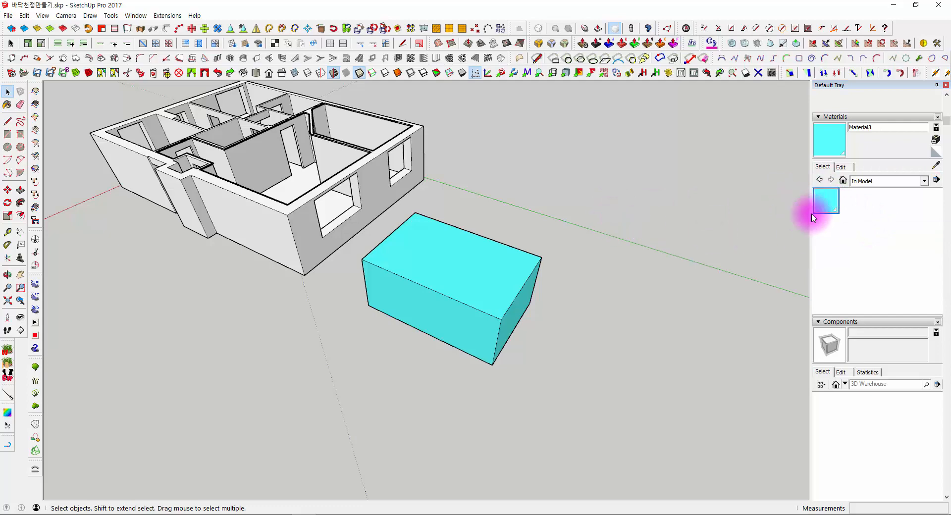
pyautogui.moveTo(809, 205); pyautogui.dragTo(809, 185, button='middle')
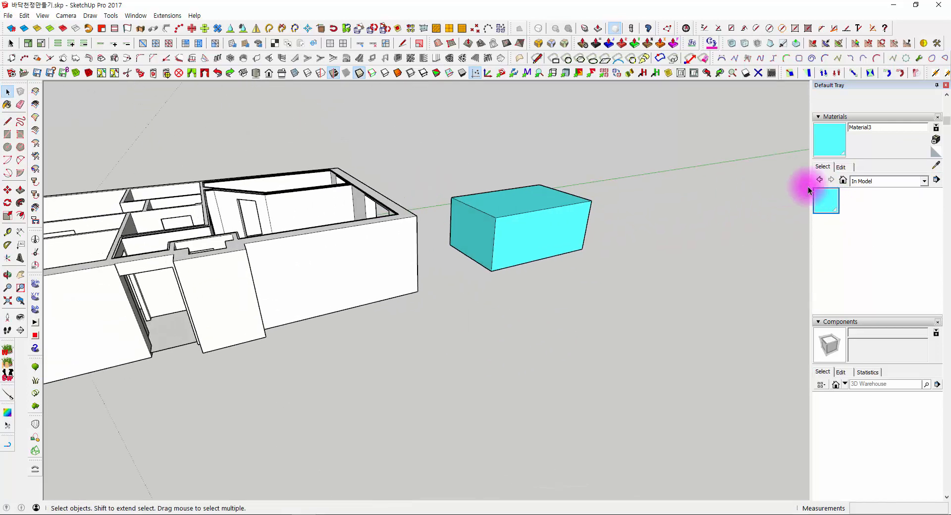
pyautogui.moveTo(596, 175); pyautogui.dragTo(344, 207, button='middle')
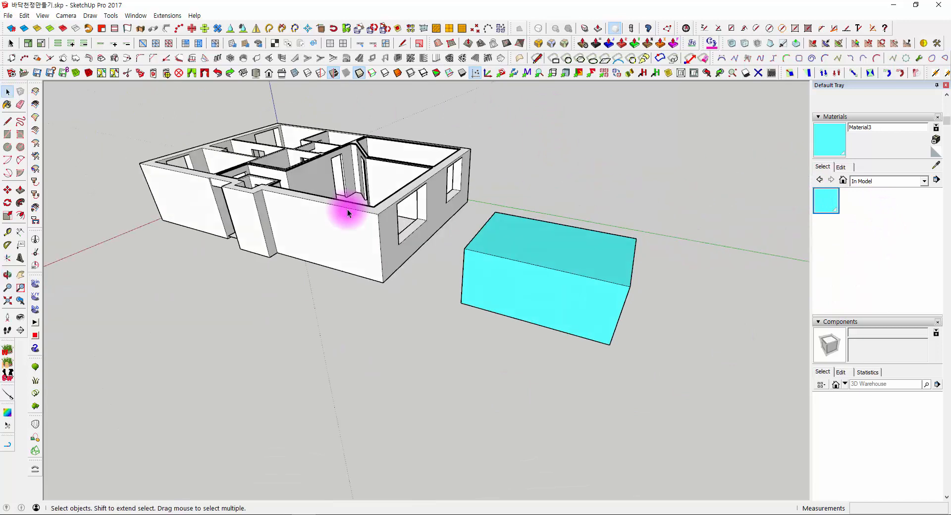
pyautogui.moveTo(442, 241); pyautogui.dragTo(643, 264, button='middle')
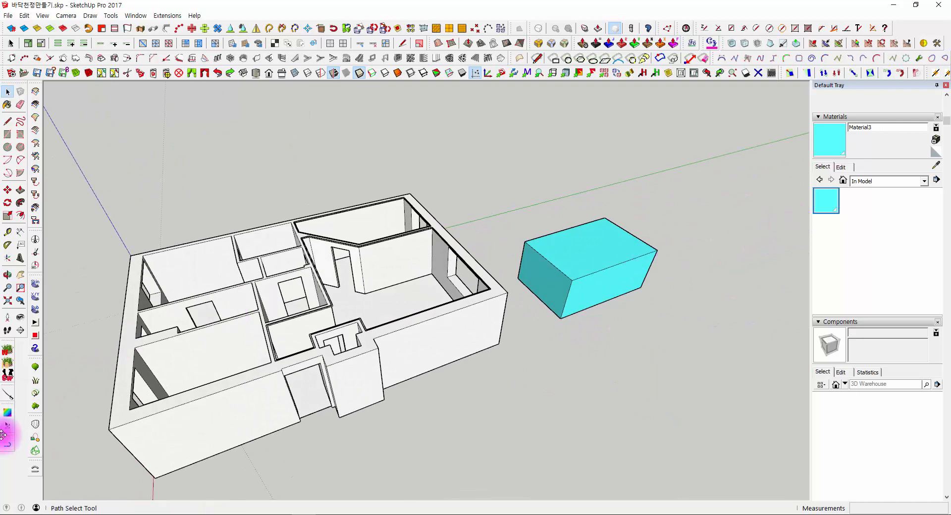
pyautogui.click(7, 514)
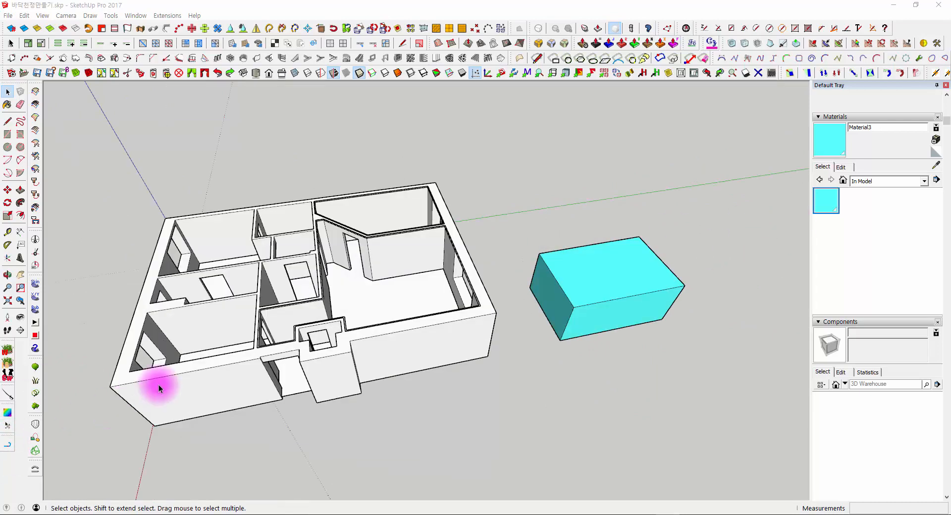
pyautogui.moveTo(529, 321)
pyautogui.mouseDown(button='middle')
pyautogui.moveTo(389, 300)
pyautogui.moveTo(514, 295)
pyautogui.moveTo(529, 244)
pyautogui.moveTo(452, 257)
pyautogui.mouseUp(button='middle')
pyautogui.moveTo(488, 216); pyautogui.dragTo(441, 232, button='middle')
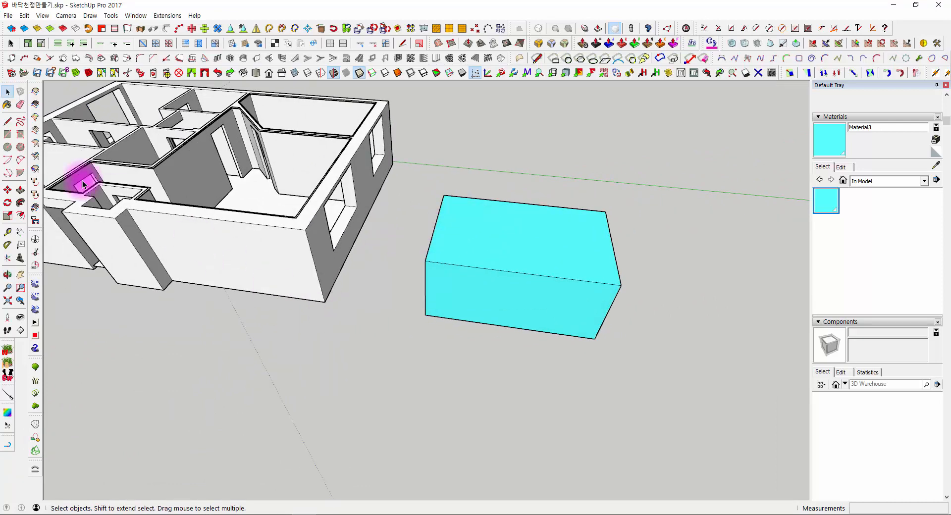
# - Draw a rectangle of about 3786 by 4239 mm on the ground in front of the cyan box and select its face
pyautogui.click(9, 137)
pyautogui.moveTo(233, 252); pyautogui.dragTo(325, 293, button='middle')
pyautogui.keyDown('shift'); pyautogui.moveTo(394, 371); pyautogui.dragTo(342, 283, button='middle'); pyautogui.keyUp('shift')
pyautogui.click(337, 284)
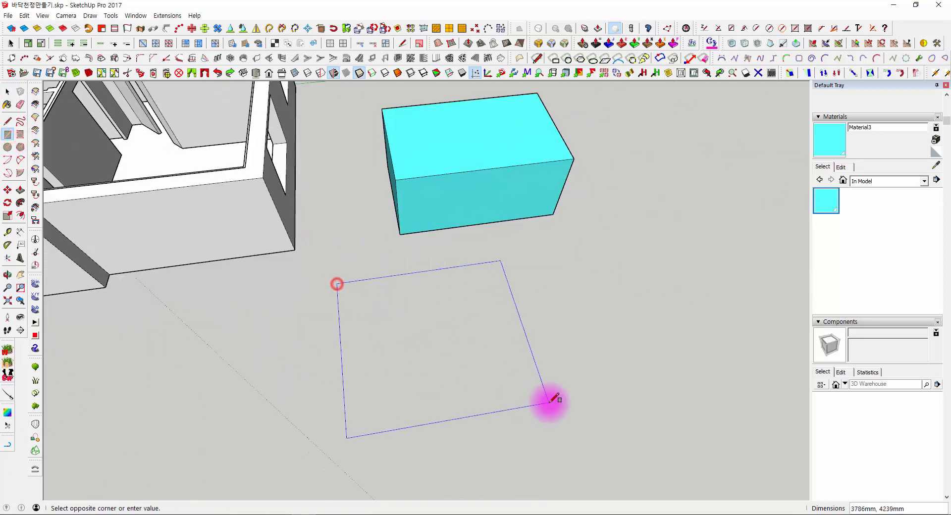
pyautogui.click(550, 400)
pyautogui.press('space')
pyautogui.moveTo(510, 322); pyautogui.dragTo(370, 311, button='middle')
pyautogui.scroll(3, 369, 311)
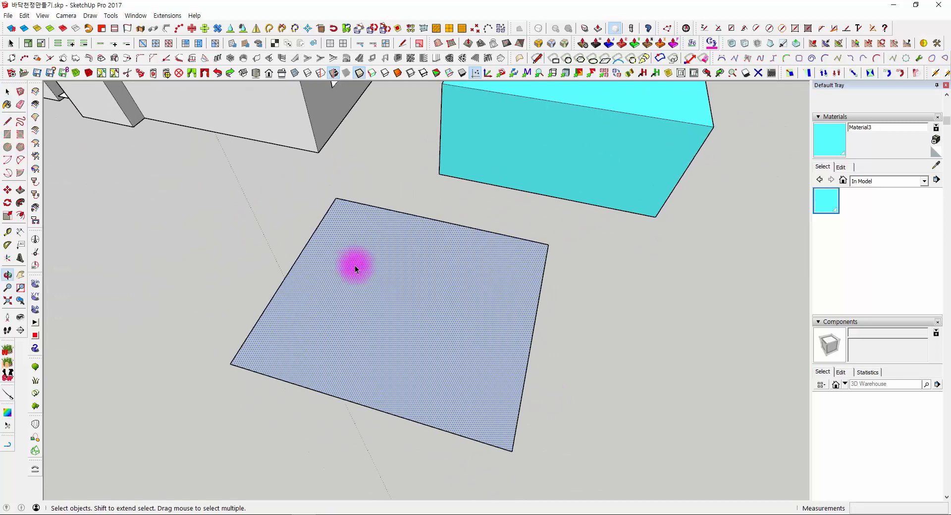
pyautogui.moveTo(355, 266); pyautogui.dragTo(392, 265, button='middle')
# - Paint the new rectangle with Blinds Roman Hobbled Blue from the Window Coverings material collection
pyautogui.click(888, 184)
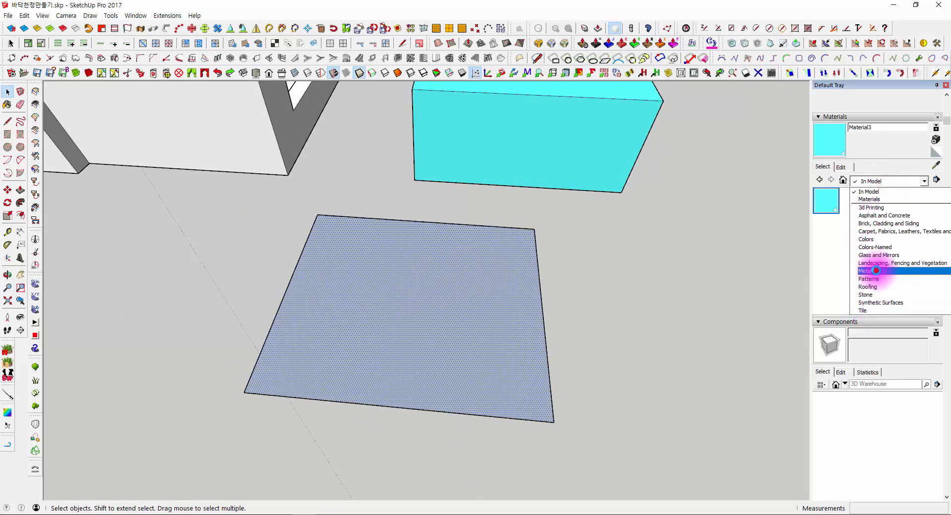
pyautogui.click(876, 271)
pyautogui.click(875, 180)
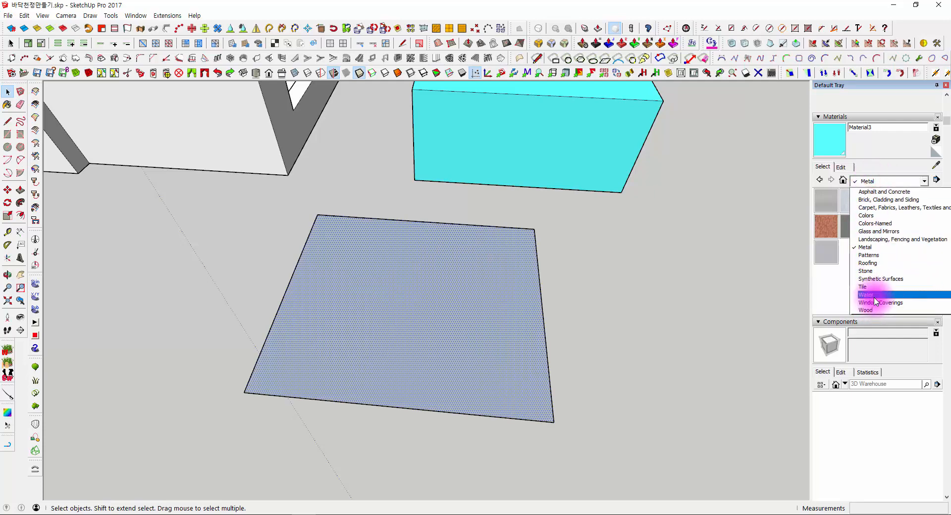
pyautogui.click(867, 305)
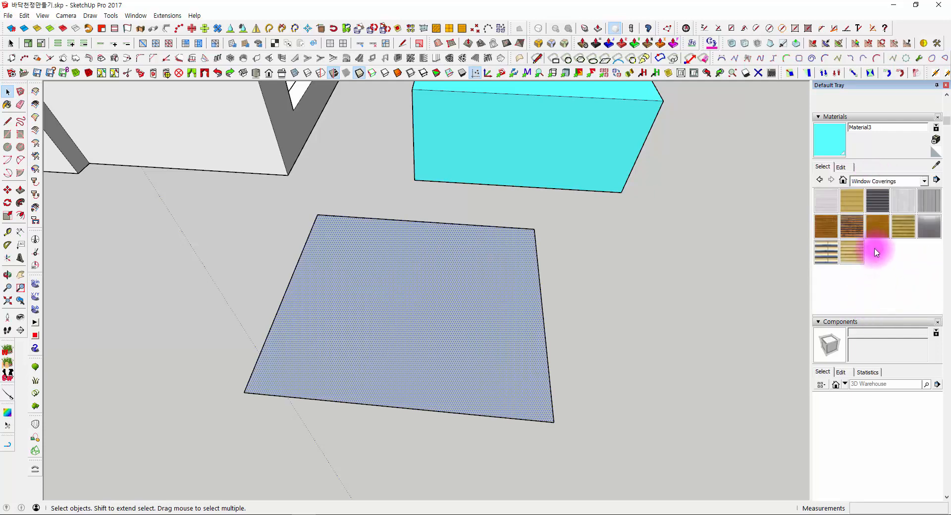
pyautogui.click(884, 200)
pyautogui.click(423, 284)
pyautogui.moveTo(423, 285); pyautogui.dragTo(501, 301, button='middle')
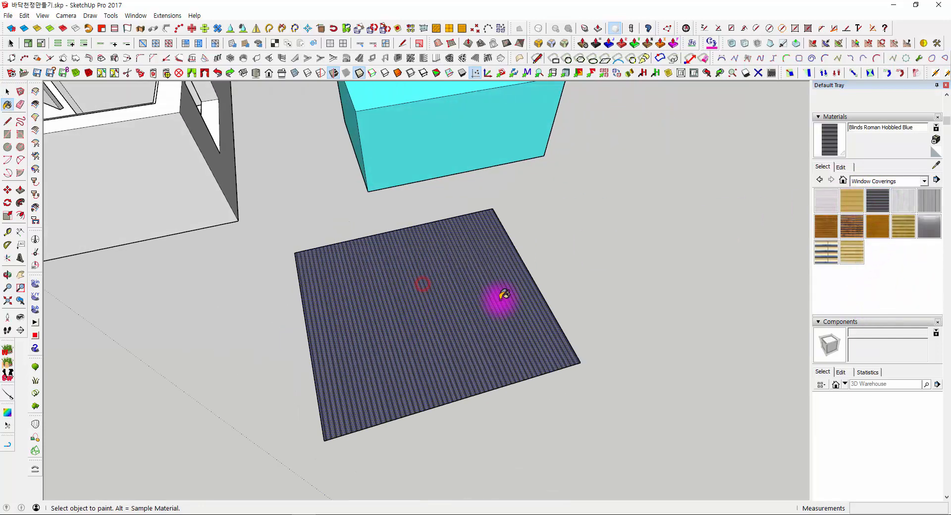
pyautogui.scroll(1, 647, 290)
pyautogui.moveTo(652, 286); pyautogui.dragTo(85, 177, button='middle')
pyautogui.press('space')
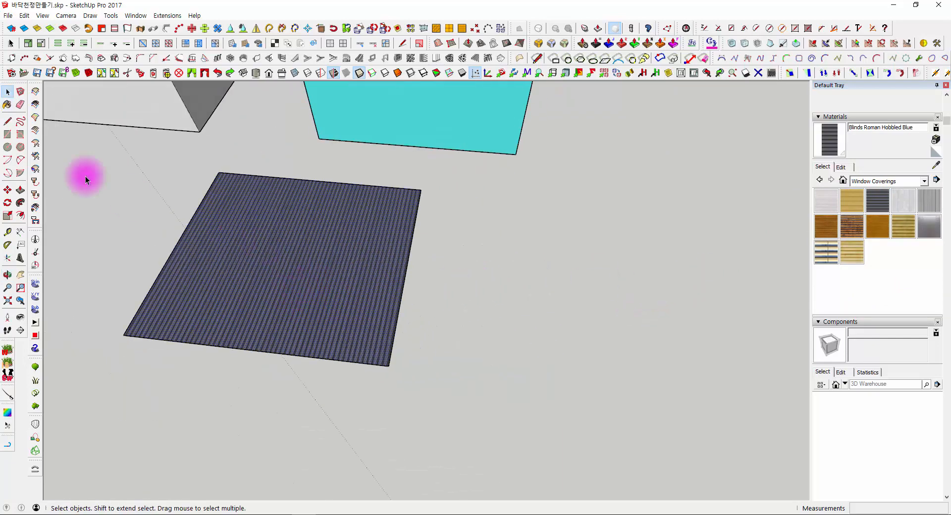
# - Draw a second rectangle of about 3162 by 2873 mm beside the blinds-textured one and reverse its face
pyautogui.click(7, 134)
pyautogui.click(520, 217)
pyautogui.click(721, 392)
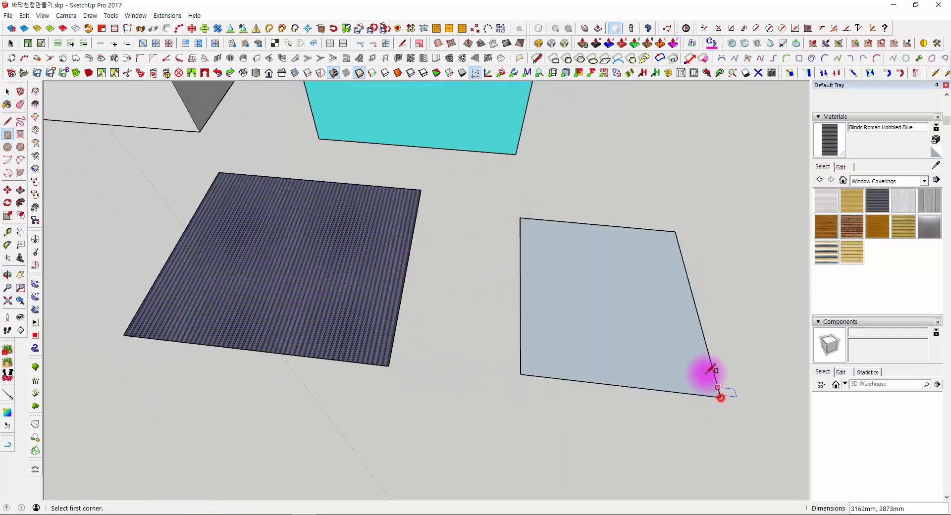
pyautogui.moveTo(707, 375); pyautogui.dragTo(497, 247, button='middle')
pyautogui.press('space')
pyautogui.rightClick(499, 245)
pyautogui.click(405, 279)
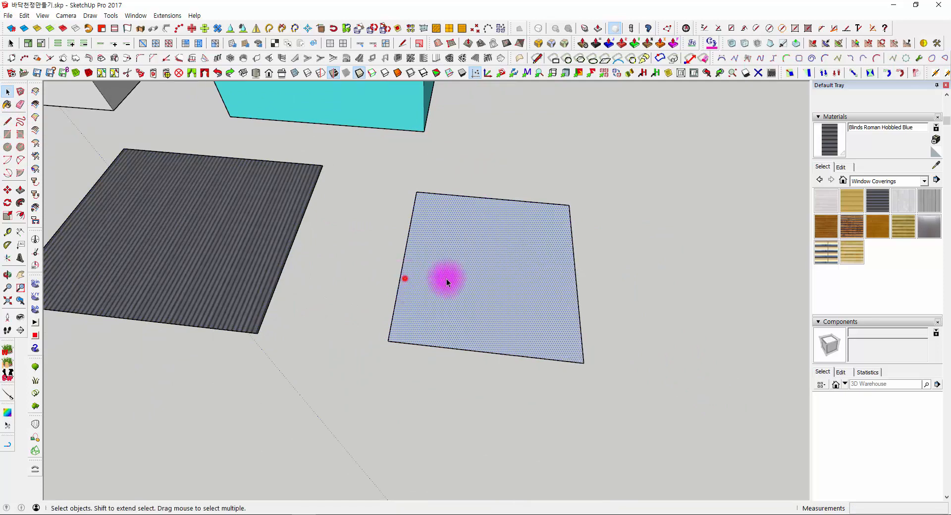
pyautogui.hotkey('shift', 'r')
# - Paint the second rectangle with Wood Floor Dark from the Wood material collection
pyautogui.click(876, 181)
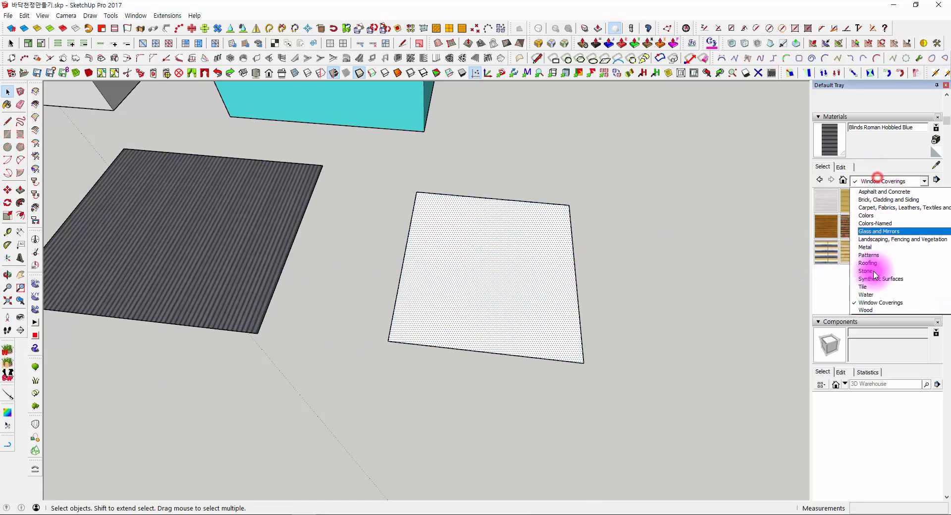
pyautogui.click(866, 310)
pyautogui.click(930, 201)
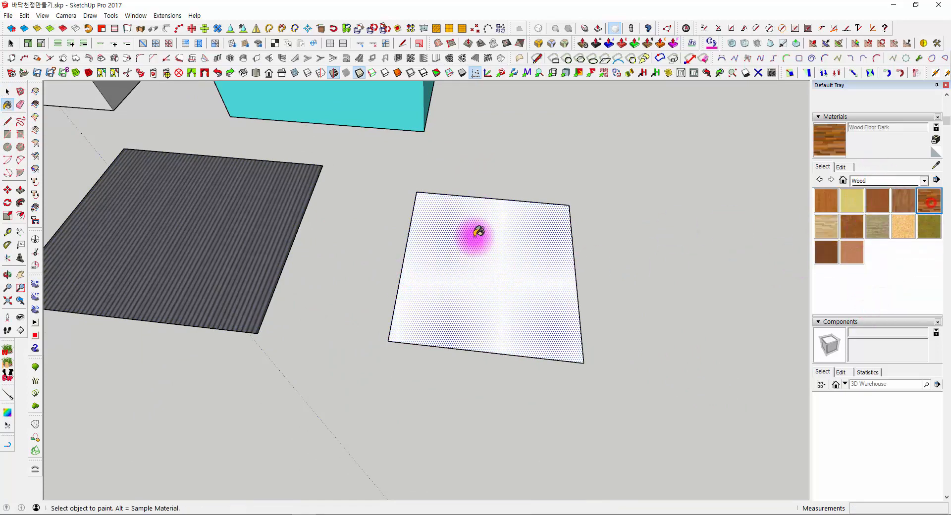
pyautogui.click(481, 231)
pyautogui.moveTo(482, 233)
pyautogui.mouseDown(button='middle')
pyautogui.moveTo(495, 255)
pyautogui.moveTo(525, 224)
pyautogui.moveTo(427, 248)
pyautogui.moveTo(398, 241)
pyautogui.mouseUp(button='middle')
pyautogui.press('space')
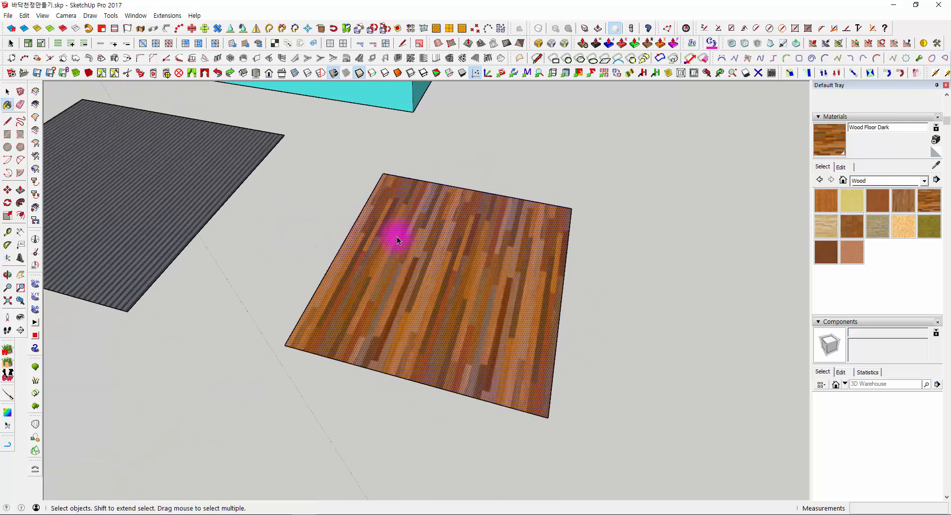
pyautogui.moveTo(487, 255); pyautogui.dragTo(430, 296, button='middle')
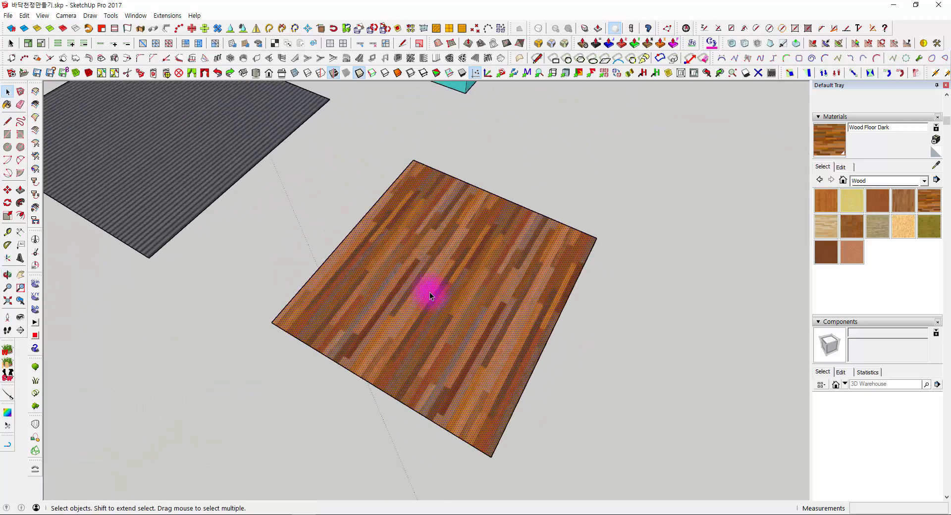
# - Draw a third rectangle in front of the two textured ones and reverse its face
pyautogui.moveTo(360, 229); pyautogui.dragTo(482, 310, button='middle')
pyautogui.click(10, 137)
pyautogui.keyDown('shift'); pyautogui.moveTo(401, 346); pyautogui.dragTo(387, 237, button='middle'); pyautogui.keyUp('shift')
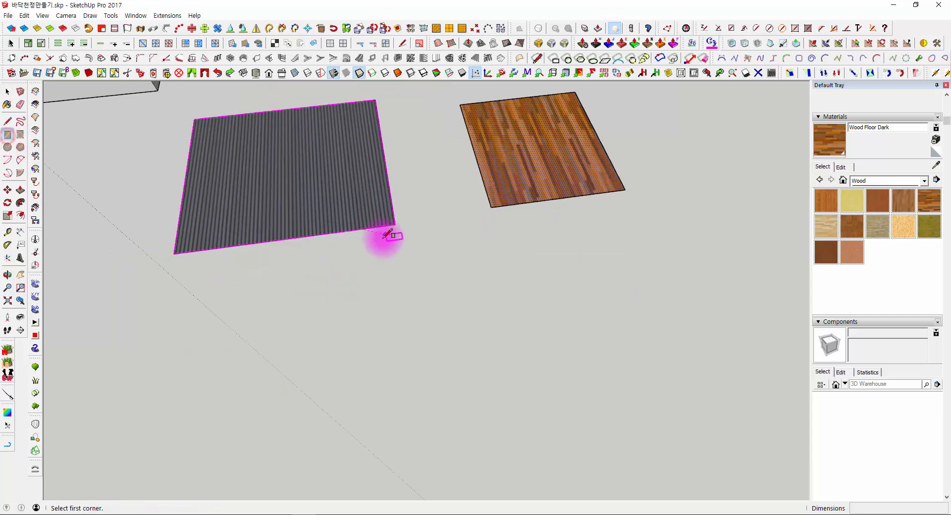
pyautogui.click(321, 282)
pyautogui.moveTo(515, 375); pyautogui.dragTo(573, 402)
pyautogui.scroll(3, 444, 314)
pyautogui.press('space')
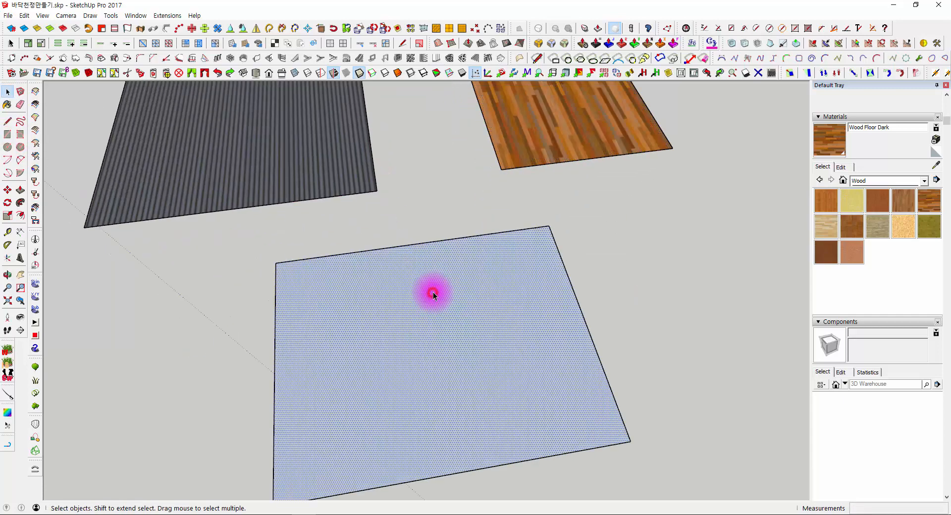
pyautogui.hotkey('shift', 'r')
pyautogui.keyDown('shift'); pyautogui.moveTo(355, 368); pyautogui.dragTo(490, 238, button='middle'); pyautogui.keyUp('shift')
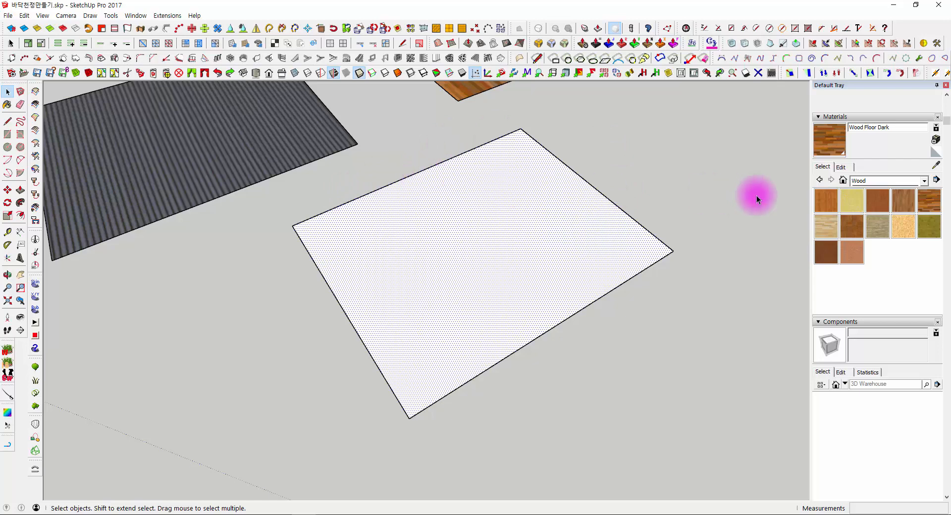
pyautogui.click(715, 192)
pyautogui.click(548, 209)
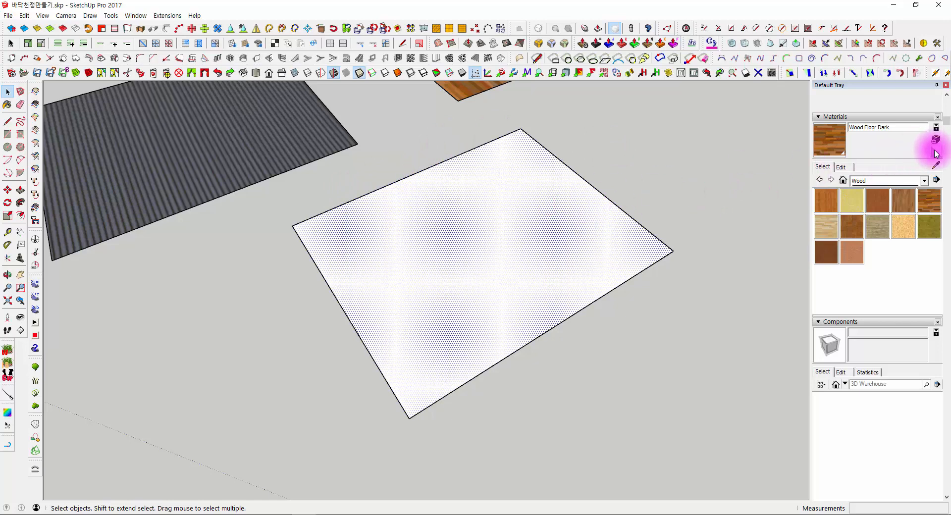
# - Display the model's own materials and start creating a new material based on the default one
pyautogui.click(843, 180)
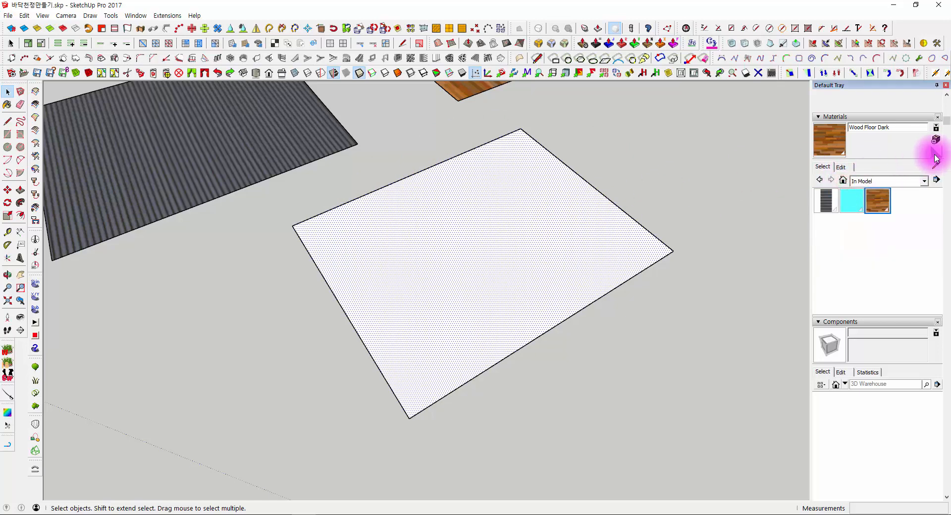
pyautogui.click(935, 154)
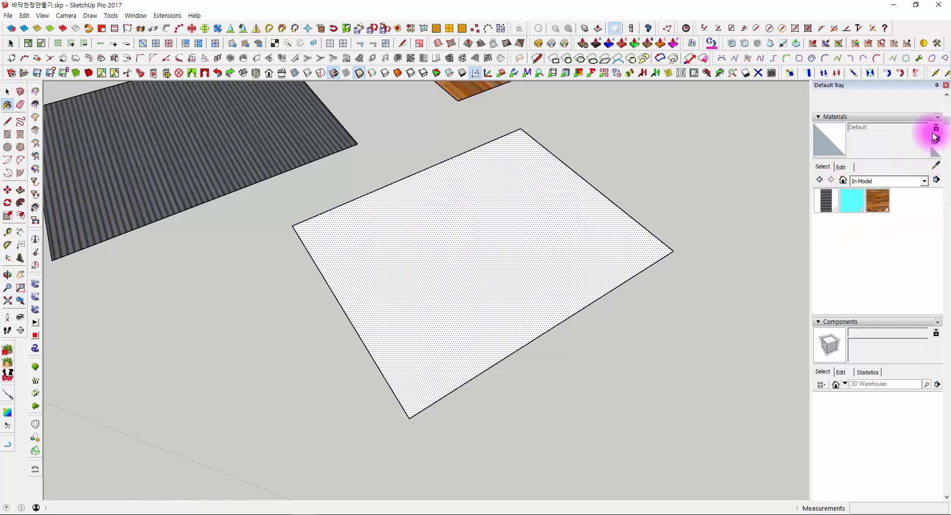
pyautogui.click(937, 144)
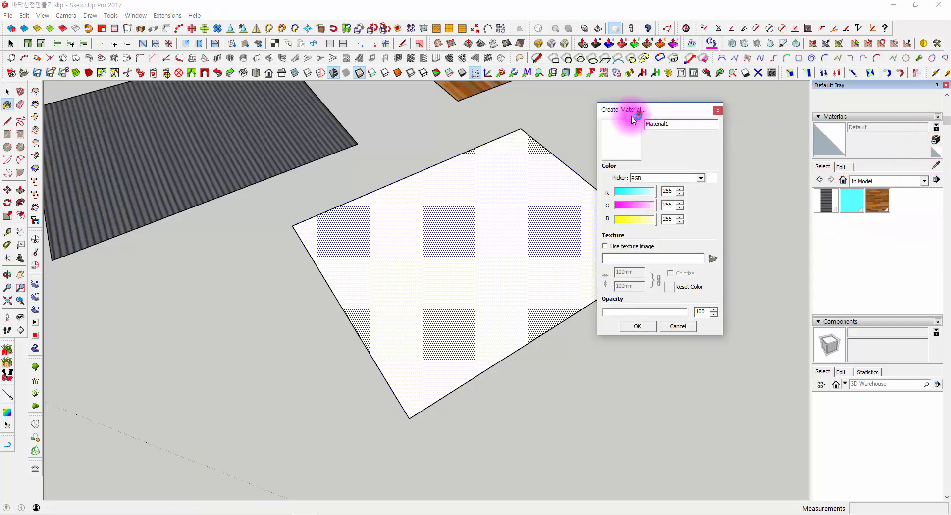
pyautogui.moveTo(639, 112); pyautogui.dragTo(388, 128)
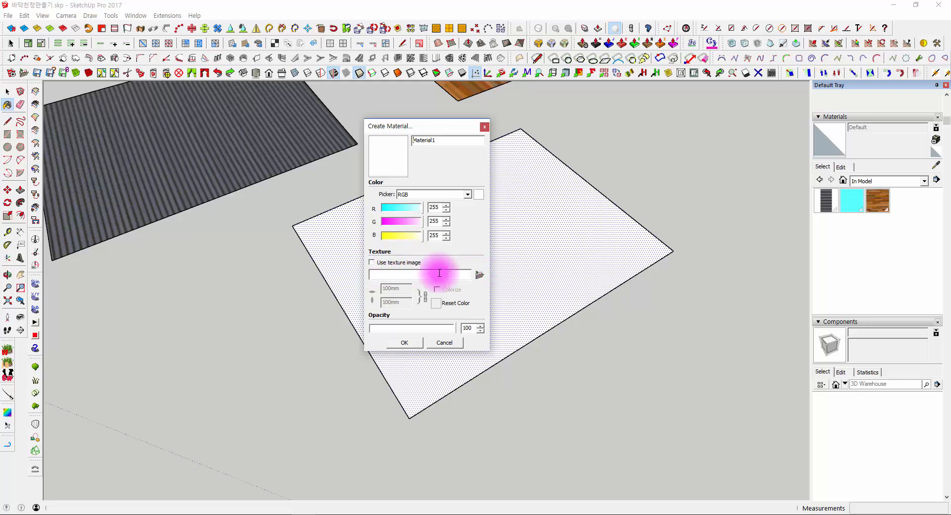
# - Load the grey wood plank image a6b470532cc86e62c6a44a247ffe97cc.jpg from the desktop as the new material's texture
pyautogui.click(372, 264)
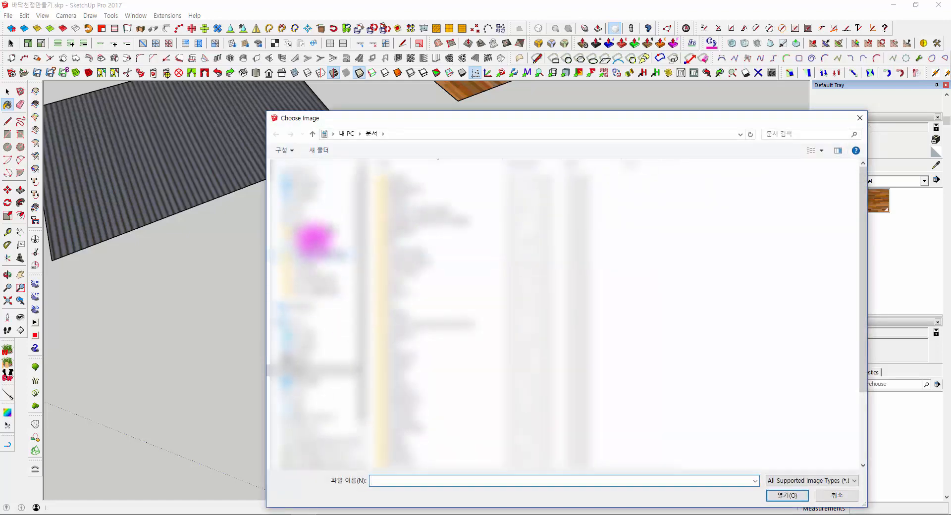
pyautogui.click(306, 184)
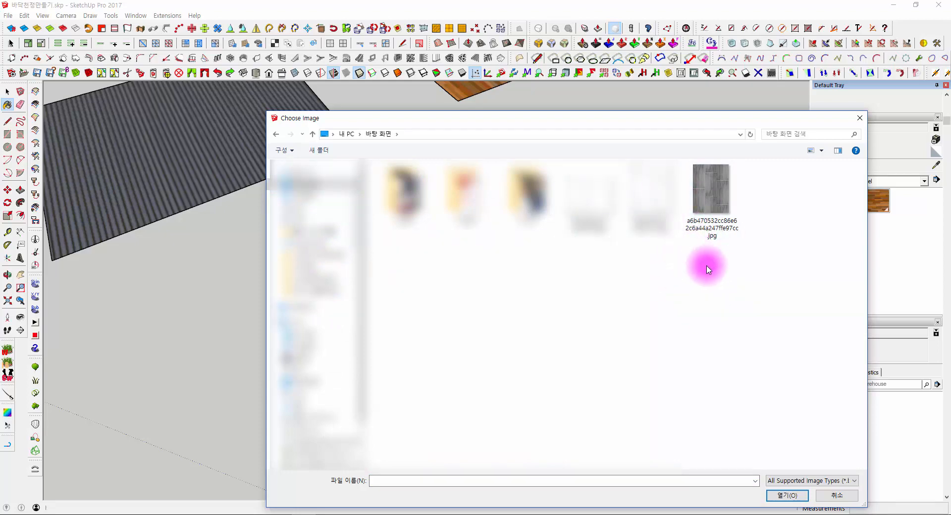
pyautogui.click(699, 202)
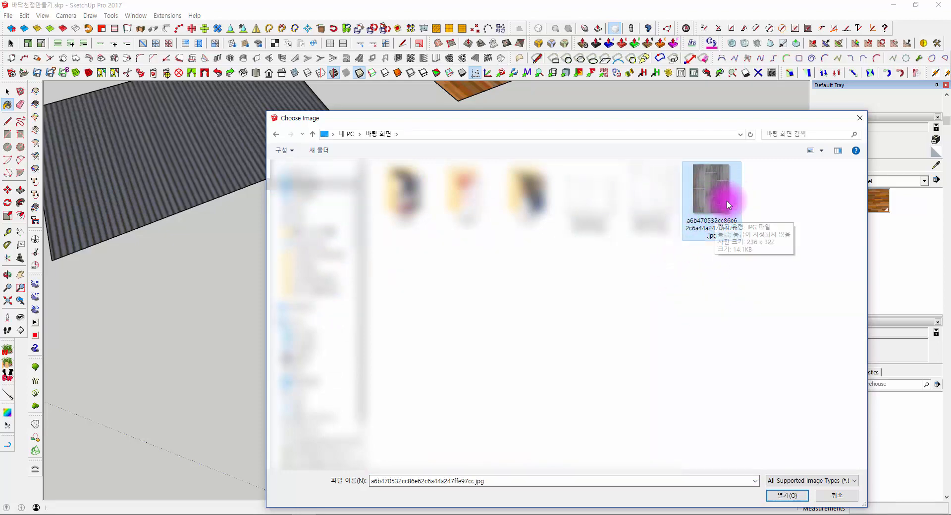
pyautogui.click(785, 495)
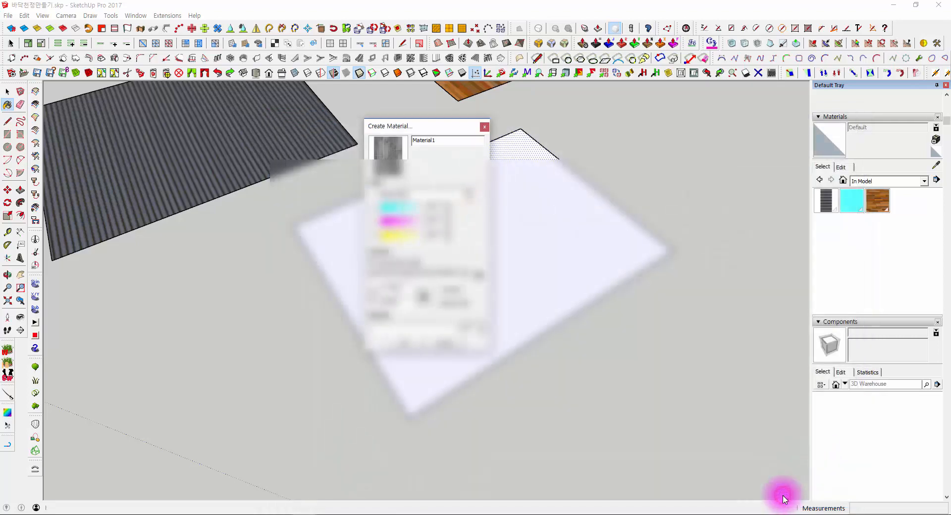
pyautogui.moveTo(395, 127); pyautogui.dragTo(192, 120)
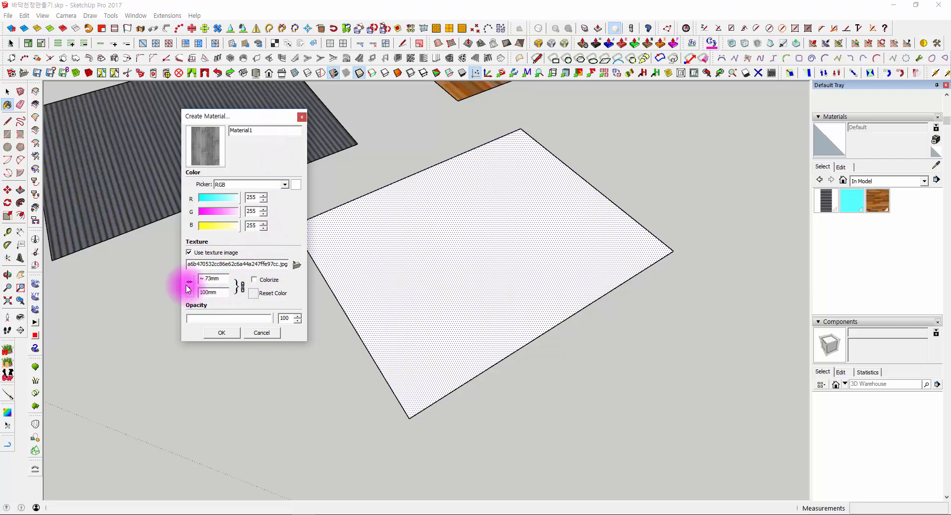
# - Examine the linked texture width and height settings of the new material
pyautogui.click(223, 279)
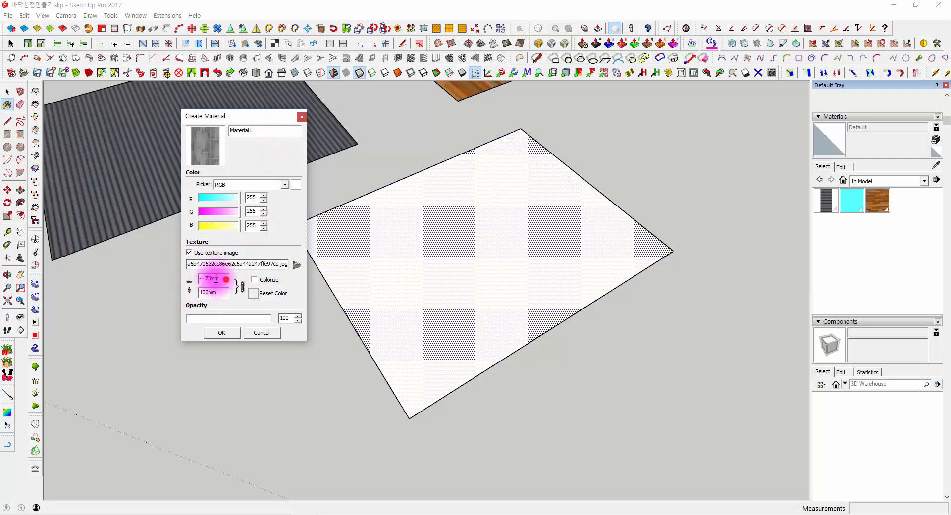
pyautogui.click(219, 292)
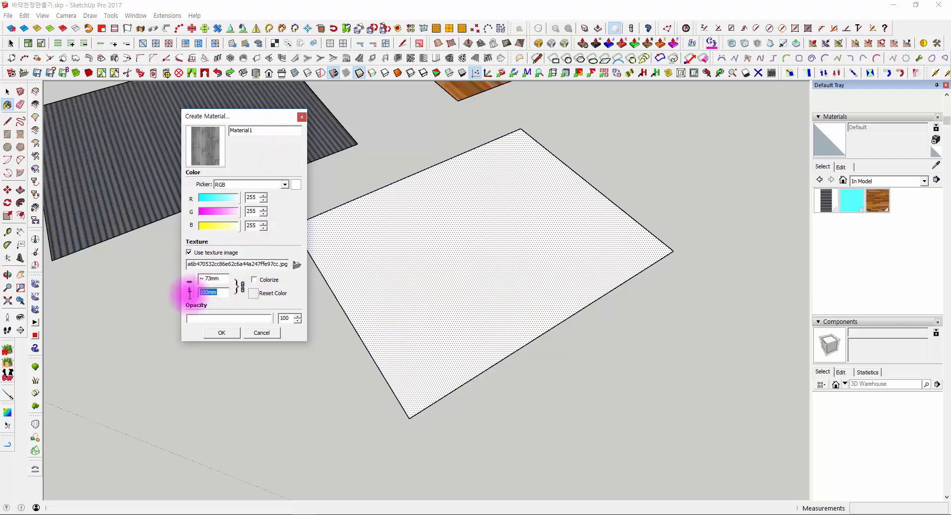
pyautogui.click(224, 280)
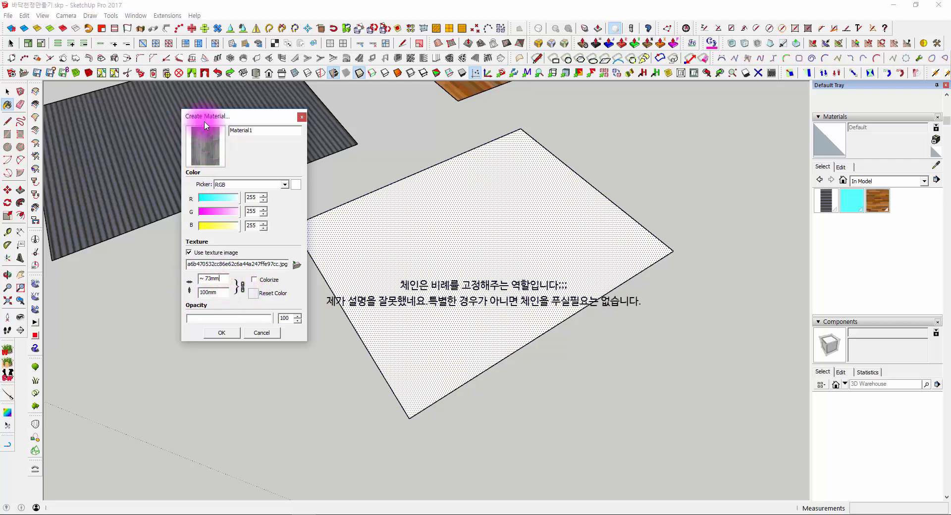
pyautogui.moveTo(220, 290); pyautogui.dragTo(186, 288)
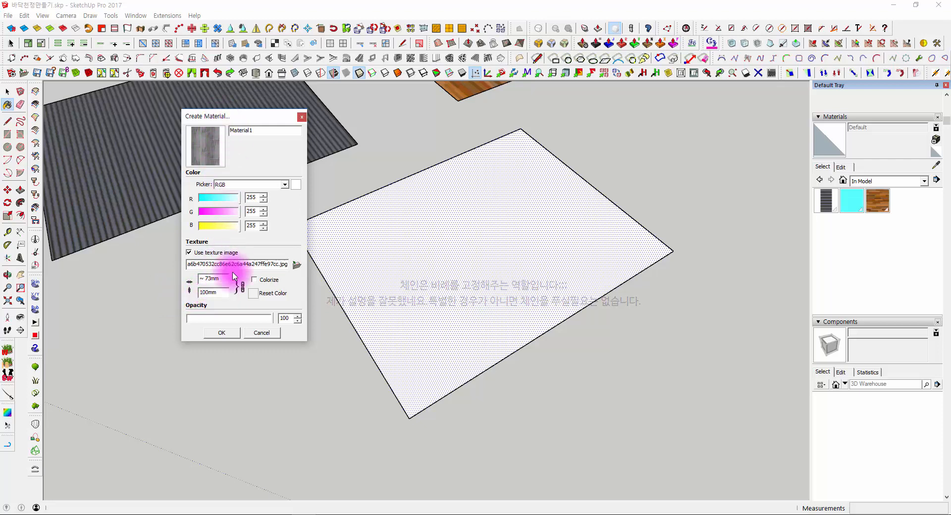
pyautogui.moveTo(217, 293); pyautogui.dragTo(184, 296)
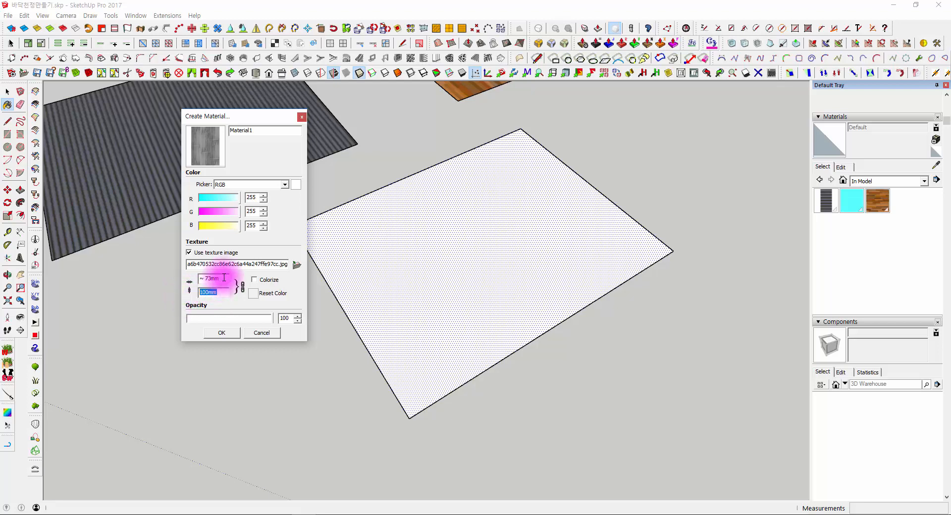
pyautogui.moveTo(224, 278); pyautogui.dragTo(154, 273)
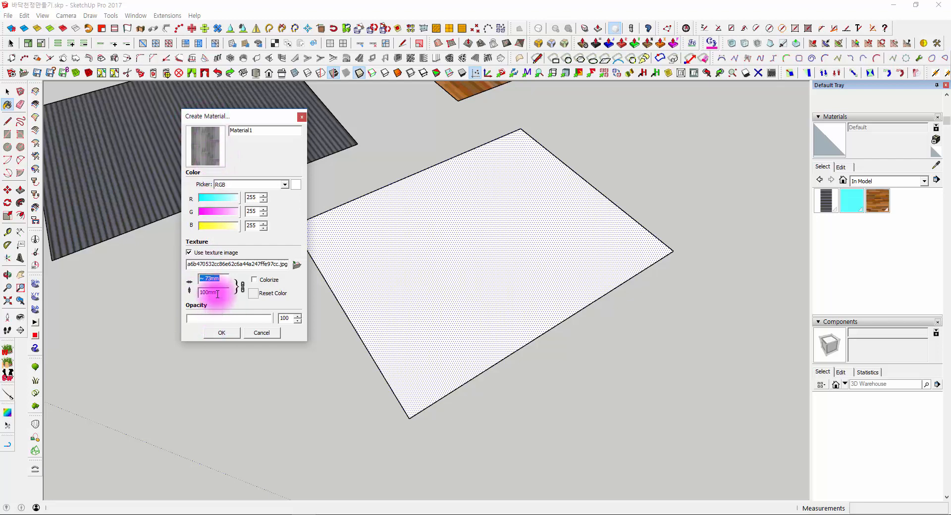
pyautogui.moveTo(219, 293); pyautogui.dragTo(187, 276)
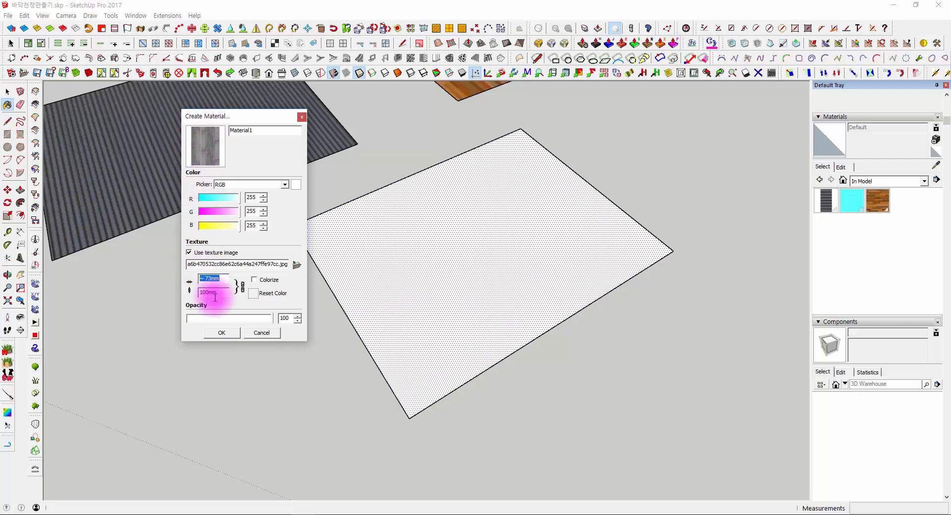
pyautogui.moveTo(218, 293); pyautogui.dragTo(208, 292)
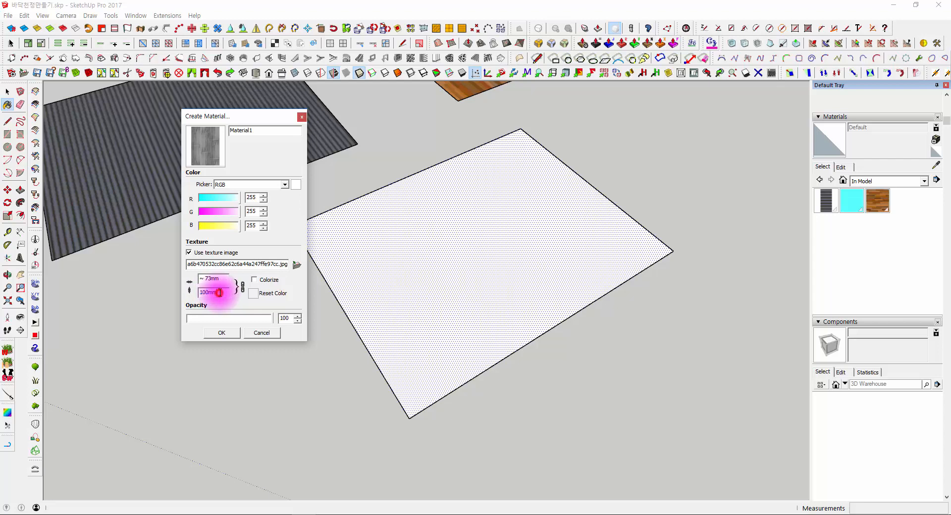
pyautogui.moveTo(219, 292); pyautogui.dragTo(193, 290)
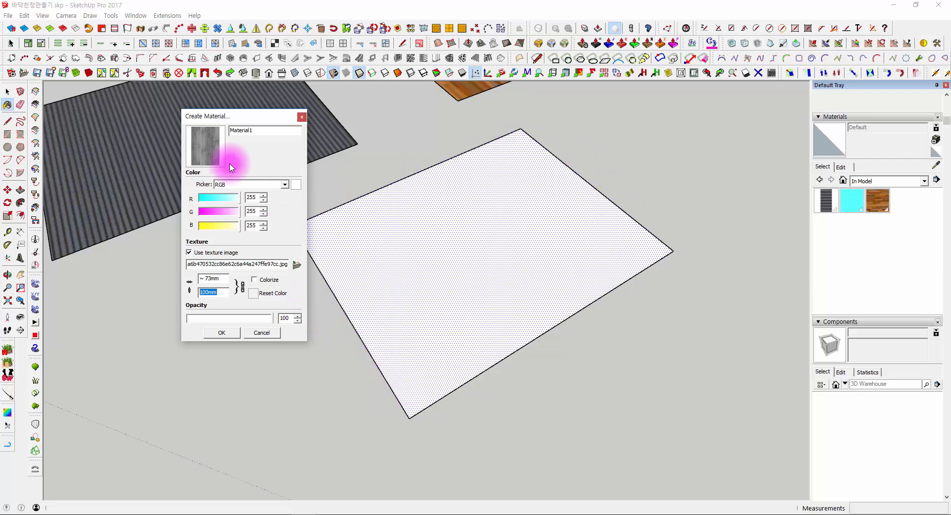
# - Finish creating Material1 and paint the third rectangle with it
pyautogui.click(221, 333)
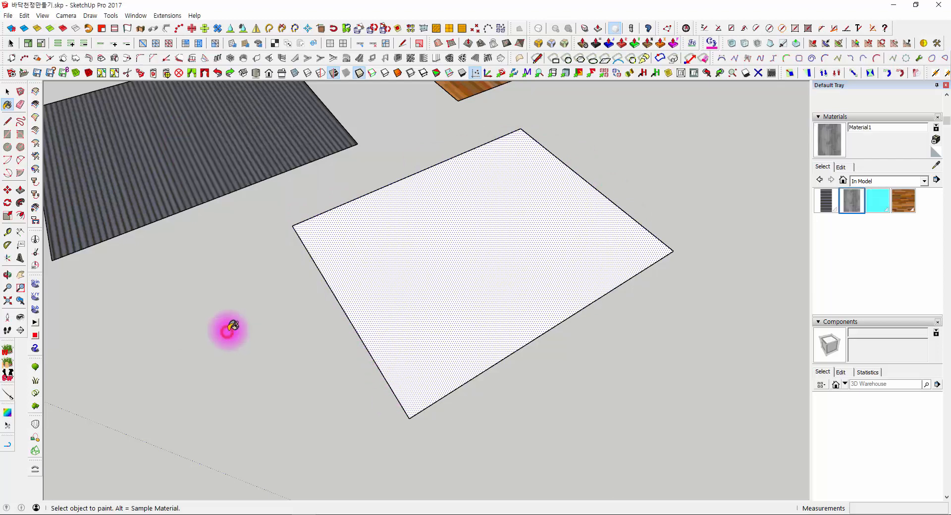
pyautogui.click(420, 221)
pyautogui.scroll(5, 495, 406)
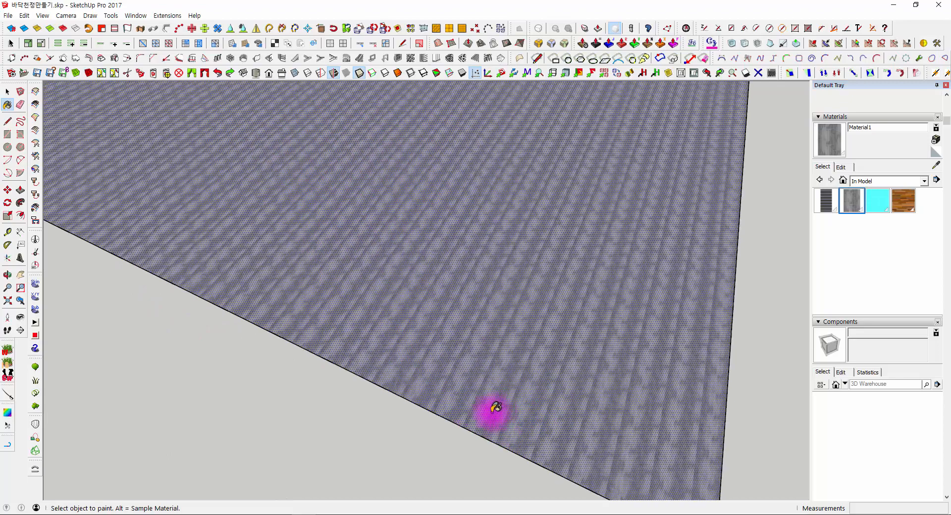
pyautogui.scroll(5, 496, 406)
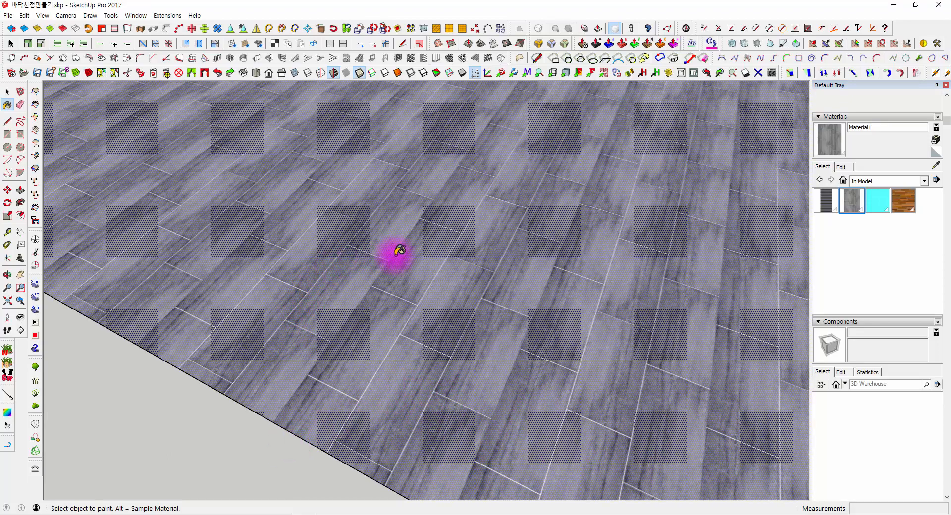
pyautogui.scroll(-10, 399, 250)
pyautogui.press('o')
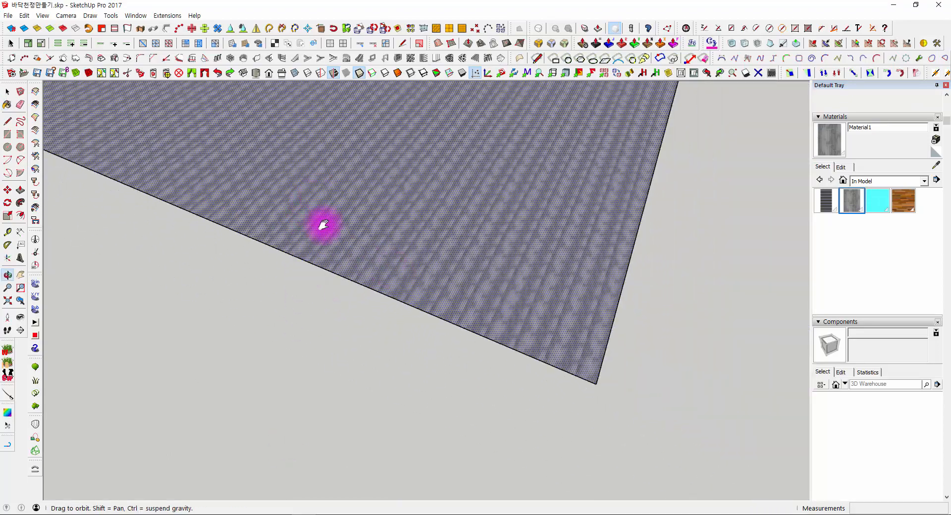
pyautogui.keyDown('shift'); pyautogui.moveTo(323, 226); pyautogui.dragTo(337, 333, button='middle'); pyautogui.keyUp('shift')
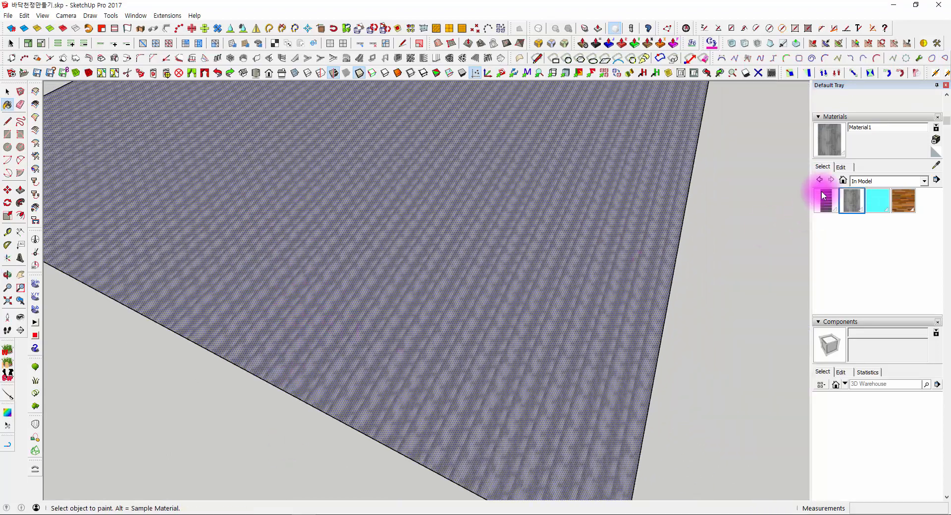
# - Choose the grey wood Material1 among the model's materials and open its properties for editing
pyautogui.click(842, 168)
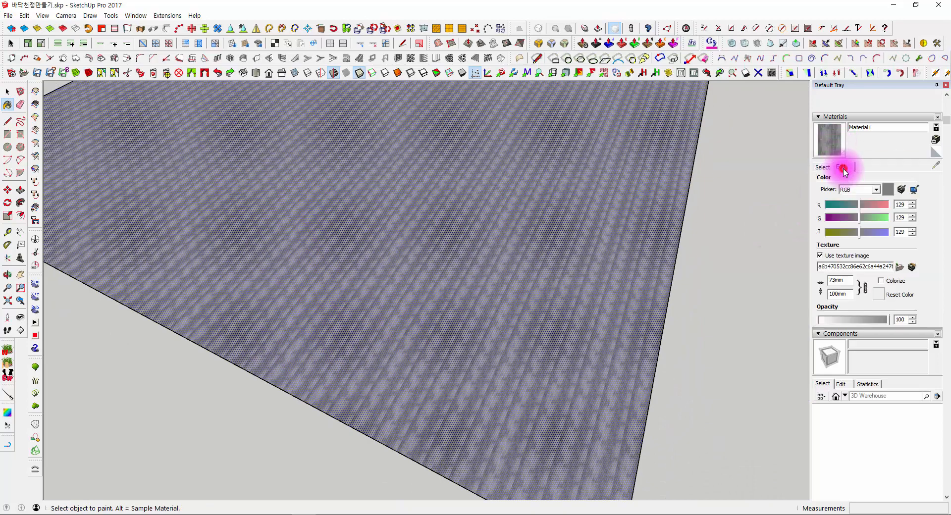
pyautogui.click(833, 139)
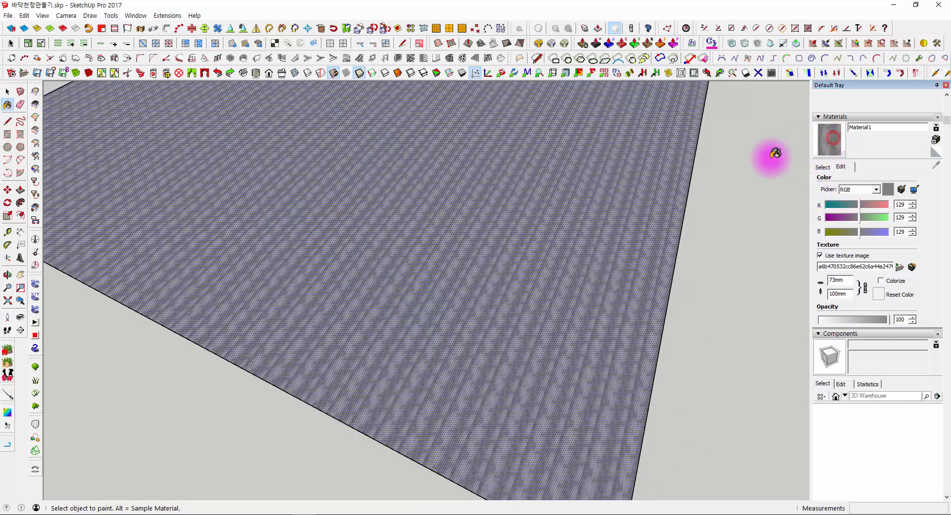
pyautogui.moveTo(709, 262); pyautogui.dragTo(576, 273, button='middle')
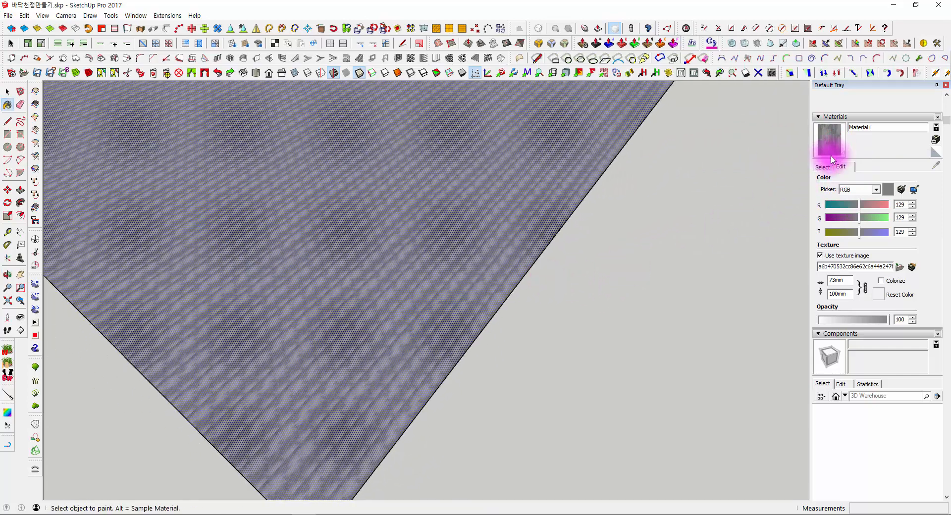
pyautogui.click(824, 167)
pyautogui.click(850, 201)
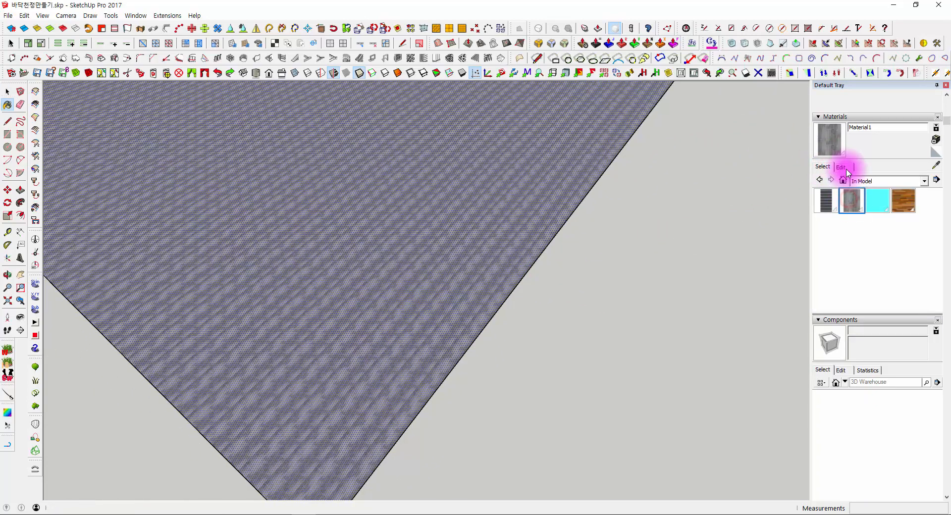
pyautogui.click(841, 167)
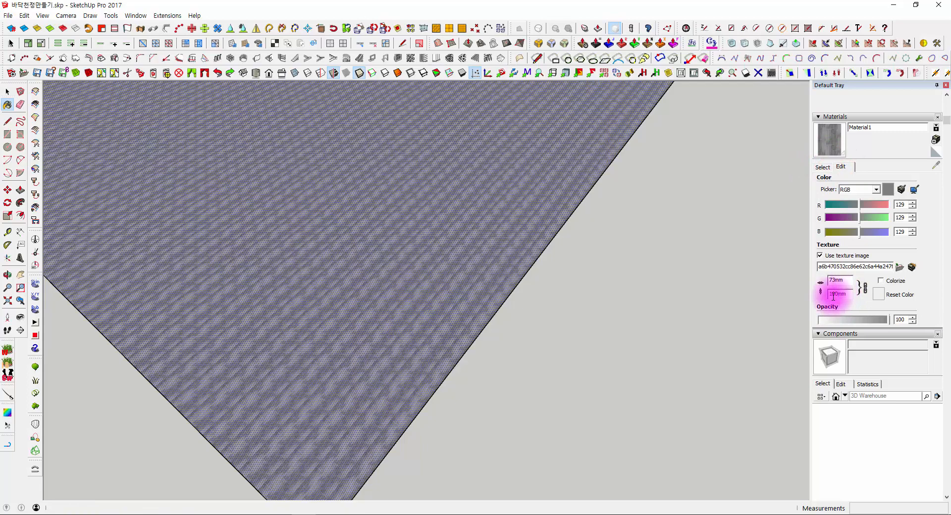
pyautogui.moveTo(516, 347); pyautogui.dragTo(511, 307, button='middle')
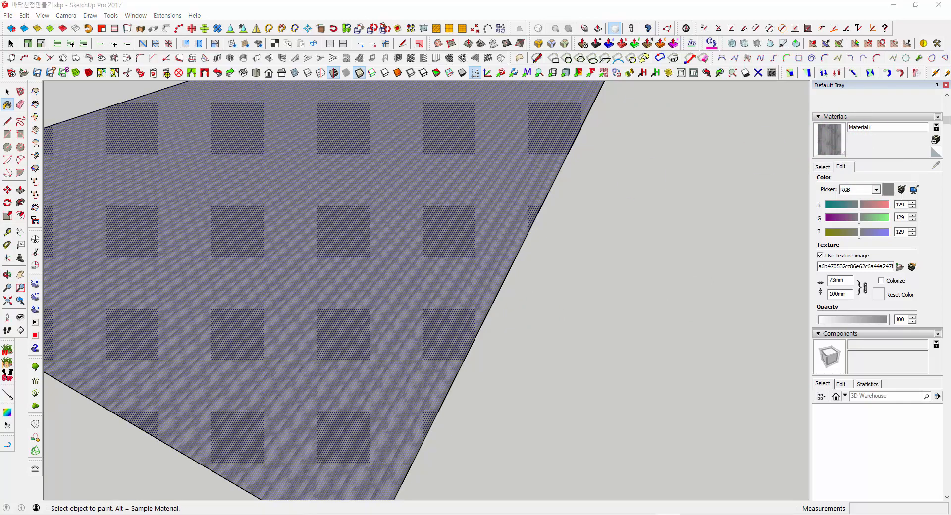
# - Check the plank layout in the source texture image and set Material1's texture width to 300 mm, keeping the proportions linked
pyautogui.click(75, 514)
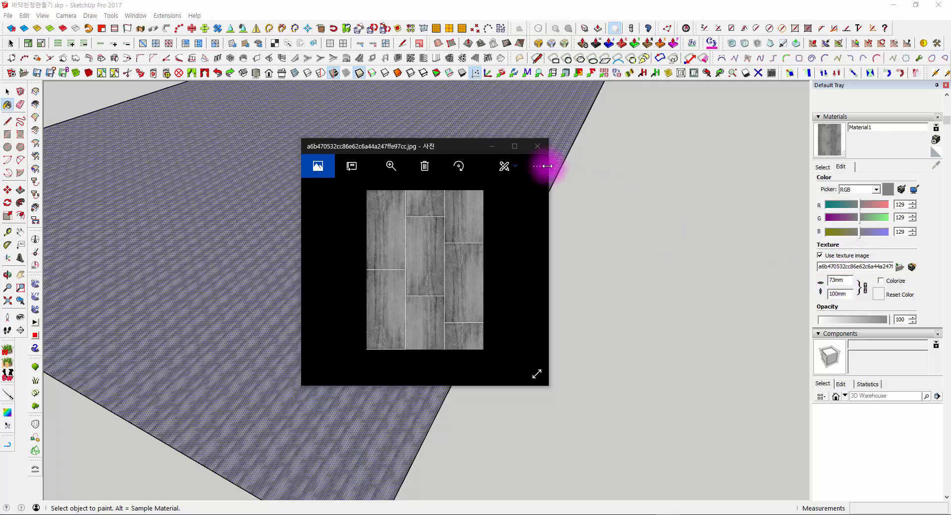
pyautogui.click(537, 149)
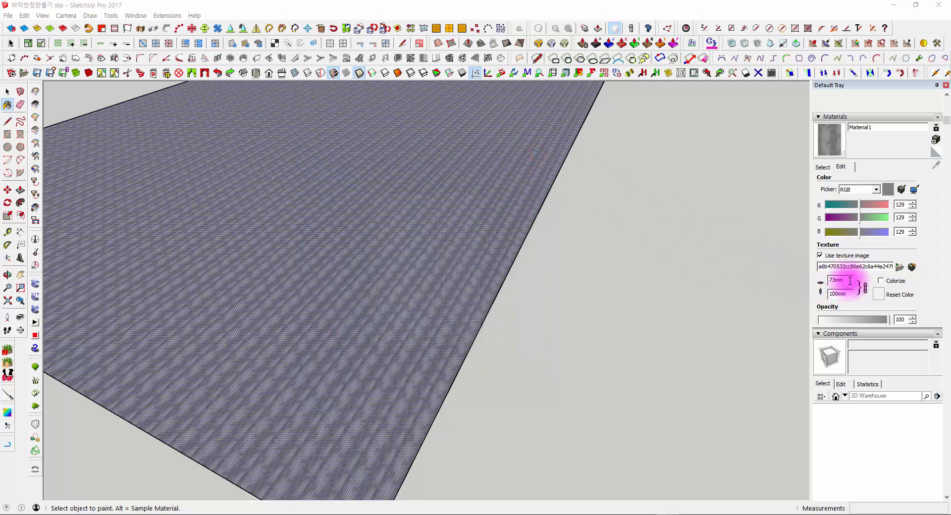
pyautogui.moveTo(850, 280); pyautogui.dragTo(810, 284)
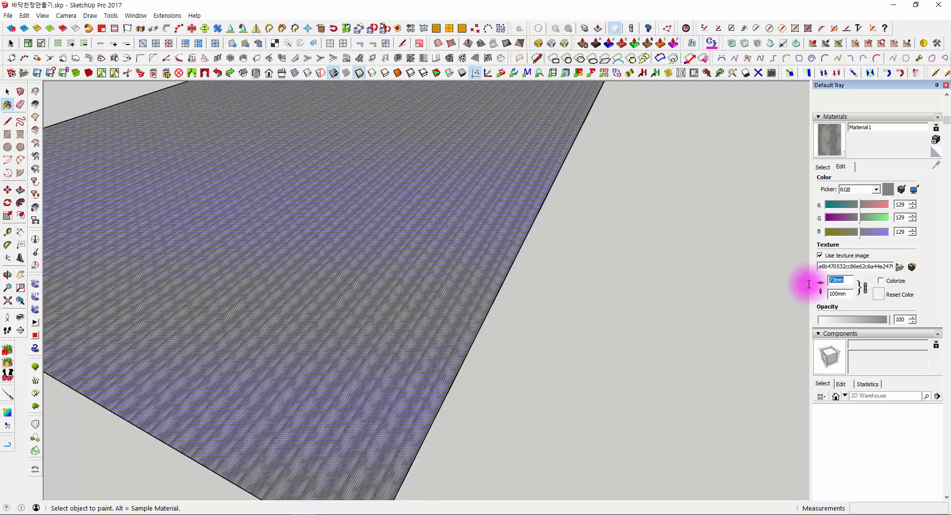
pyautogui.write('300')
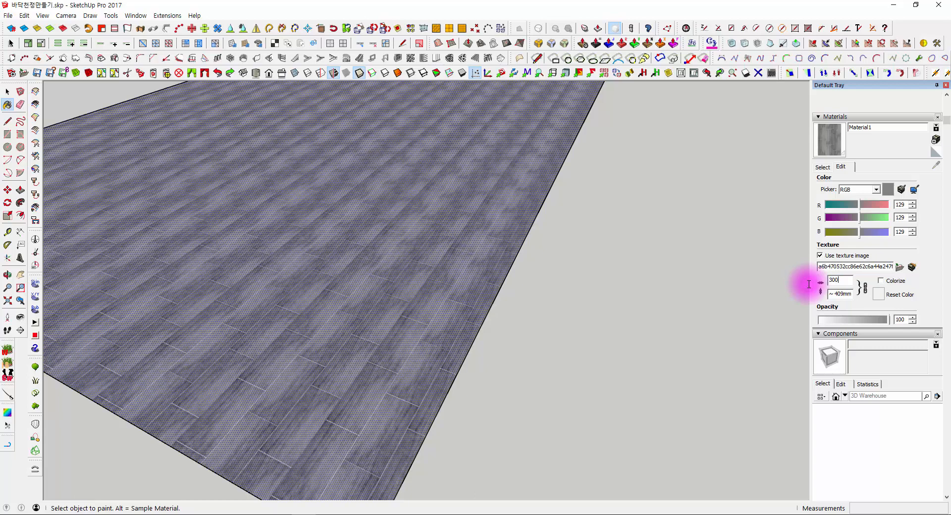
pyautogui.moveTo(668, 276); pyautogui.dragTo(446, 334, button='middle')
pyautogui.scroll(-7, 388, 225)
pyautogui.scroll(3, 451, 287)
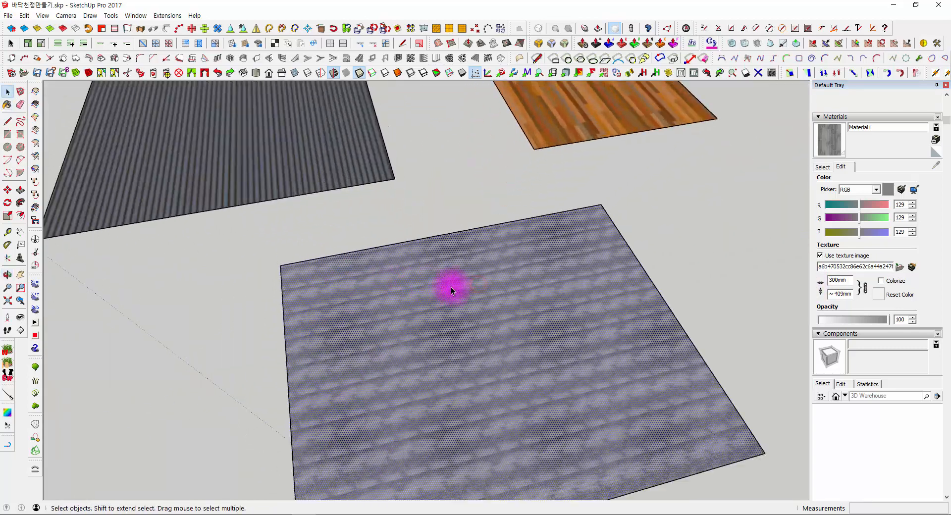
pyautogui.moveTo(451, 287); pyautogui.dragTo(620, 297, button='middle')
pyautogui.scroll(2, 549, 319)
pyautogui.scroll(5, 479, 296)
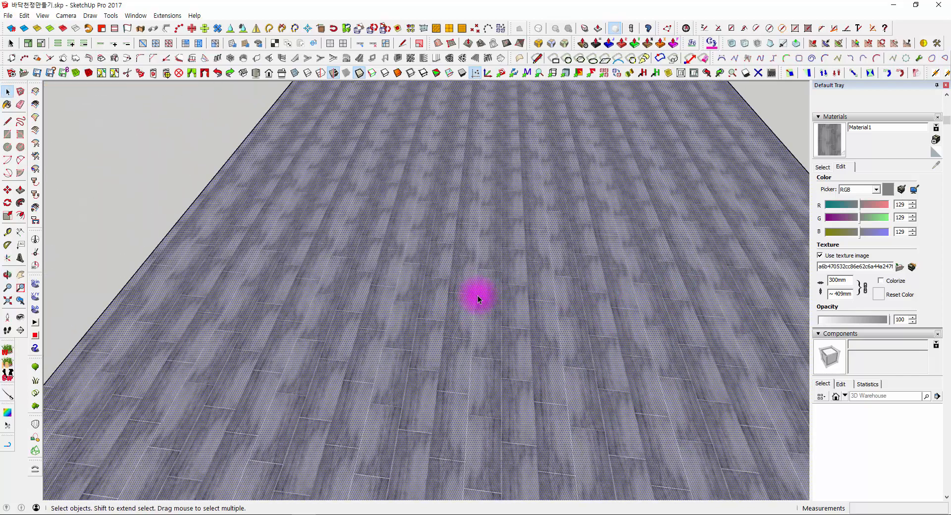
# - Enlarge Material1's texture to a width of 450 mm with the proportions linked
pyautogui.doubleClick(841, 281)
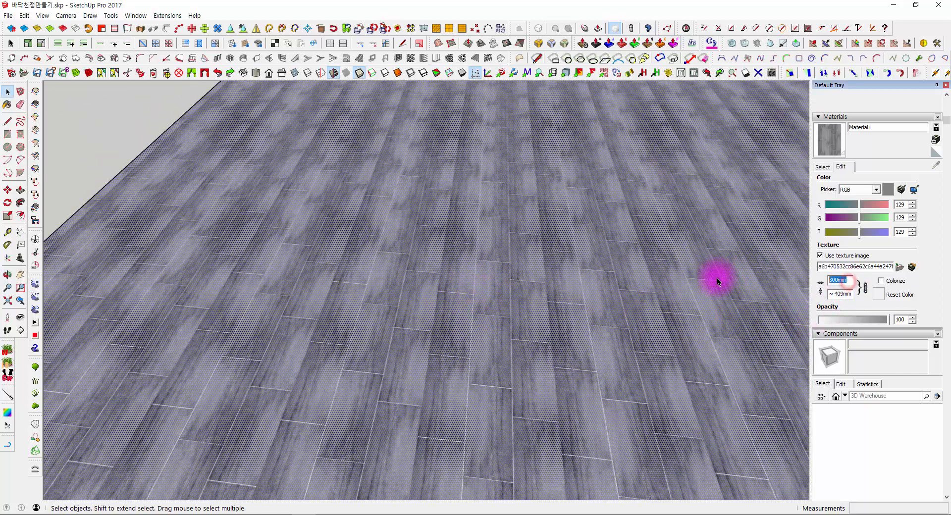
pyautogui.write('450')
pyautogui.press('Return')
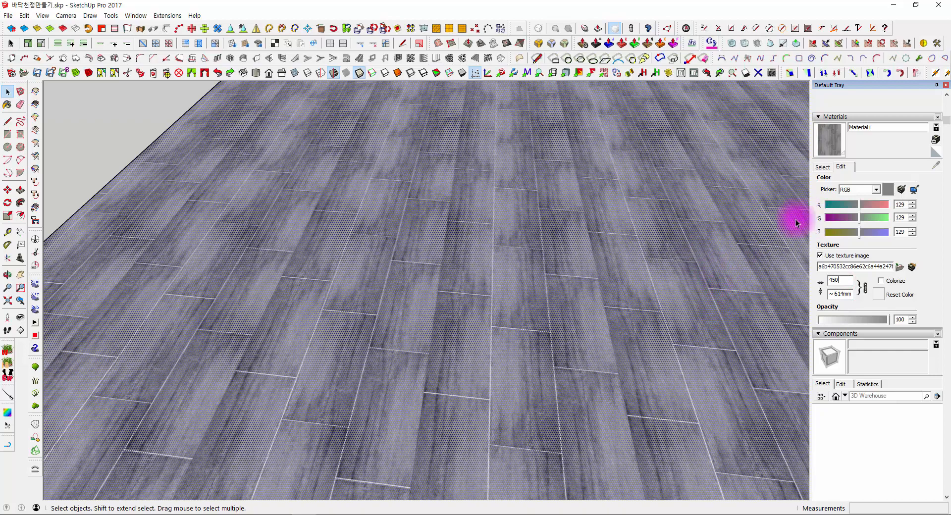
# - Paint the interior partition wall face in the house's large room with the grey wood Material1
pyautogui.moveTo(565, 213); pyautogui.dragTo(537, 209, button='middle')
pyautogui.scroll(-8, 538, 209)
pyautogui.moveTo(440, 170); pyautogui.dragTo(465, 356, button='middle')
pyautogui.scroll(-7, 464, 332)
pyautogui.keyDown('shift'); pyautogui.moveTo(396, 273); pyautogui.dragTo(598, 321, button='middle'); pyautogui.keyUp('shift')
pyautogui.doubleClick(367, 181)
pyautogui.keyDown('shift'); pyautogui.moveTo(304, 168); pyautogui.dragTo(671, 142, button='middle'); pyautogui.keyUp('shift')
pyautogui.click(507, 192)
pyautogui.scroll(3, 491, 186)
pyautogui.scroll(1, 491, 186)
pyautogui.tripleClick(486, 170)
pyautogui.click(493, 176)
pyautogui.scroll(5, 423, 200)
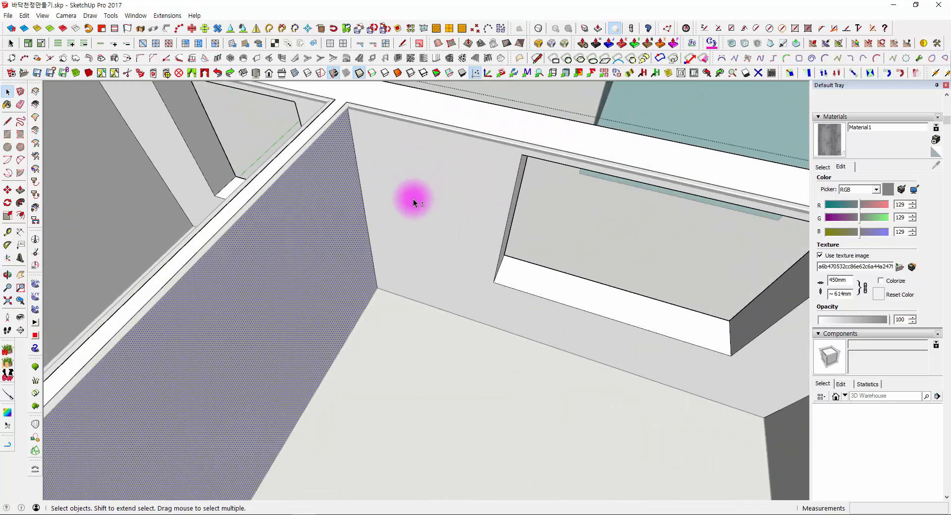
pyautogui.scroll(-3, 414, 200)
pyautogui.moveTo(486, 238)
pyautogui.keyDown('shift'); pyautogui.mouseDown(button='middle')
pyautogui.moveTo(570, 258)
pyautogui.moveTo(615, 223)
pyautogui.mouseUp(button='middle'); pyautogui.keyUp('shift')
pyautogui.click(837, 146)
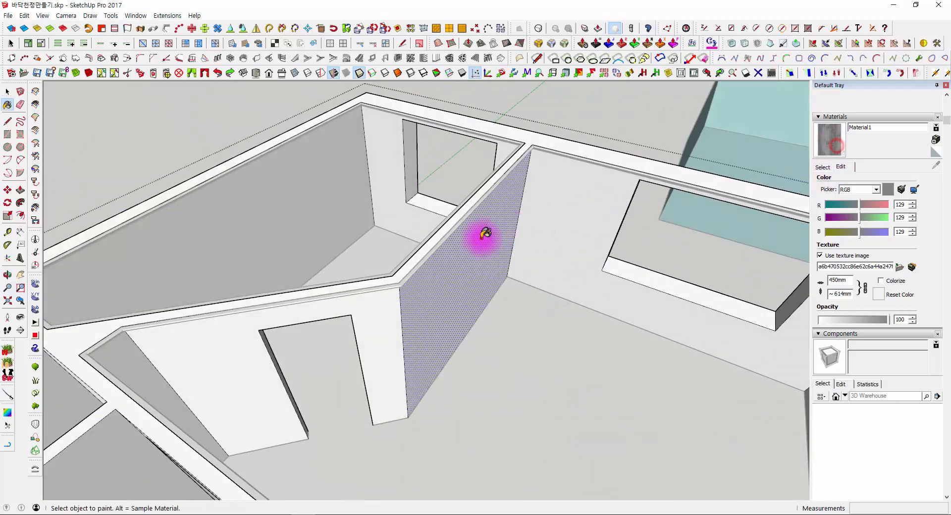
pyautogui.click(481, 238)
# - Try a texture width of 100 mm for Material1 with the proportions linked and examine the painted wall
pyautogui.scroll(4, 443, 212)
pyautogui.scroll(2, 442, 212)
pyautogui.moveTo(488, 312); pyautogui.dragTo(471, 203, button='middle')
pyautogui.keyDown('shift'); pyautogui.moveTo(471, 203); pyautogui.dragTo(500, 299, button='middle'); pyautogui.keyUp('shift')
pyautogui.press('space')
pyautogui.click(550, 105)
pyautogui.moveTo(539, 125)
pyautogui.mouseDown(button='middle')
pyautogui.moveTo(521, 180)
pyautogui.moveTo(437, 226)
pyautogui.moveTo(542, 247)
pyautogui.mouseUp(button='middle')
pyautogui.scroll(-1, 541, 248)
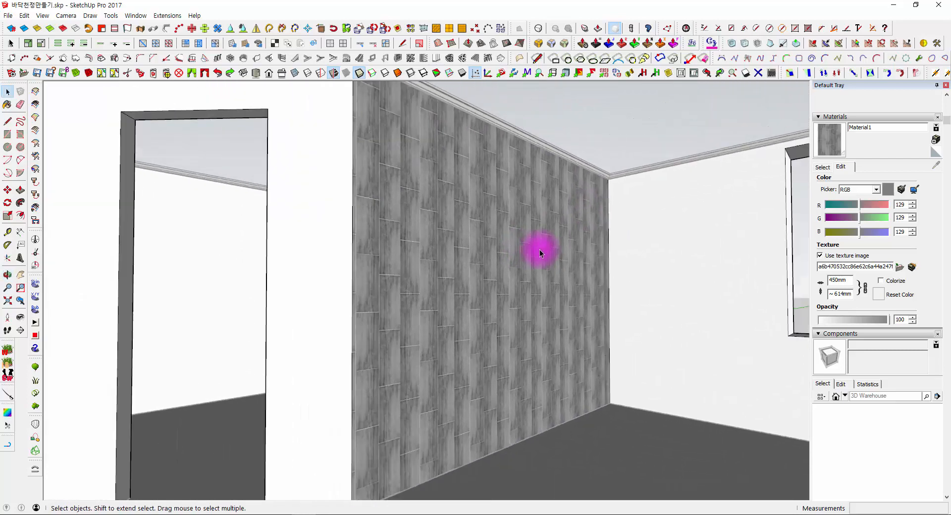
pyautogui.click(845, 280)
pyautogui.write('100')
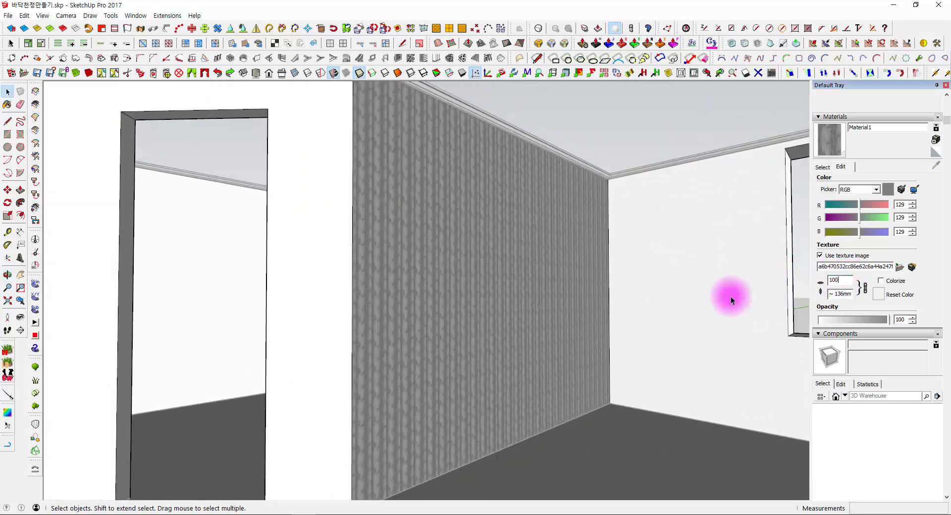
pyautogui.press('Return')
pyautogui.scroll(3, 539, 180)
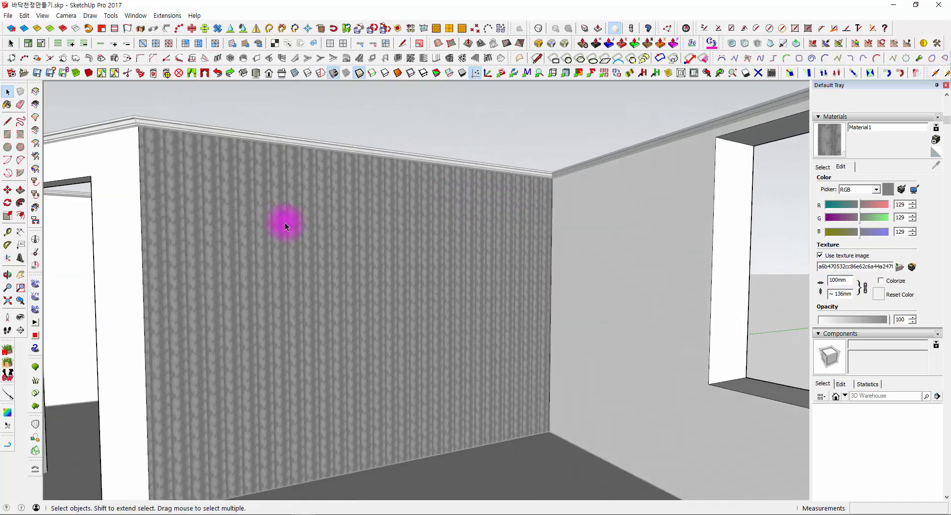
pyautogui.scroll(4, 278, 221)
pyautogui.scroll(-3, 335, 171)
# - Try a texture width of 1350 mm for Material1 on the painted wall, keeping the proportions linked
pyautogui.click(848, 281)
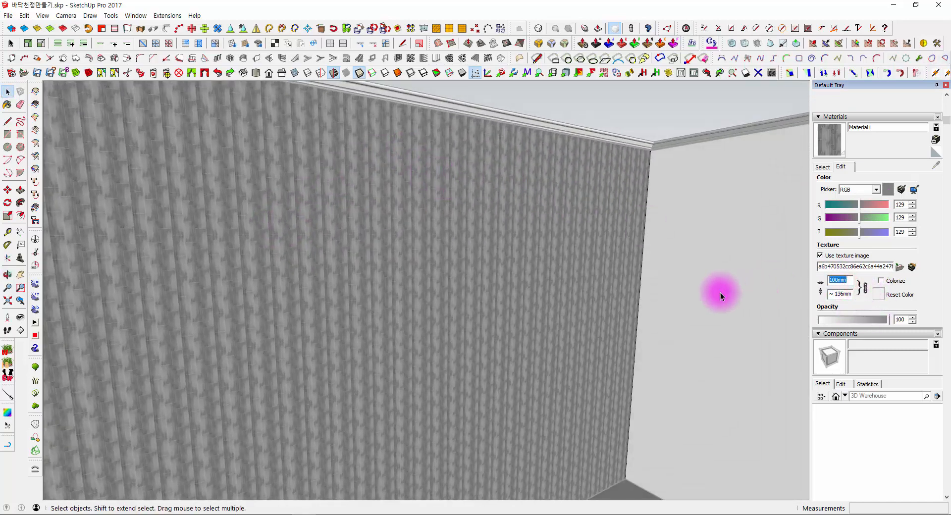
pyautogui.scroll(-10, 548, 312)
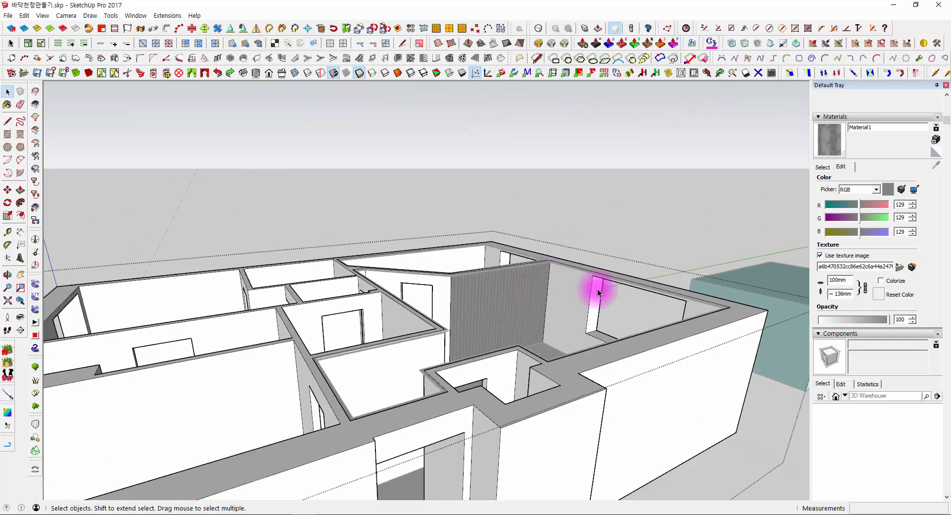
pyautogui.scroll(10, 555, 296)
pyautogui.scroll(3, 283, 186)
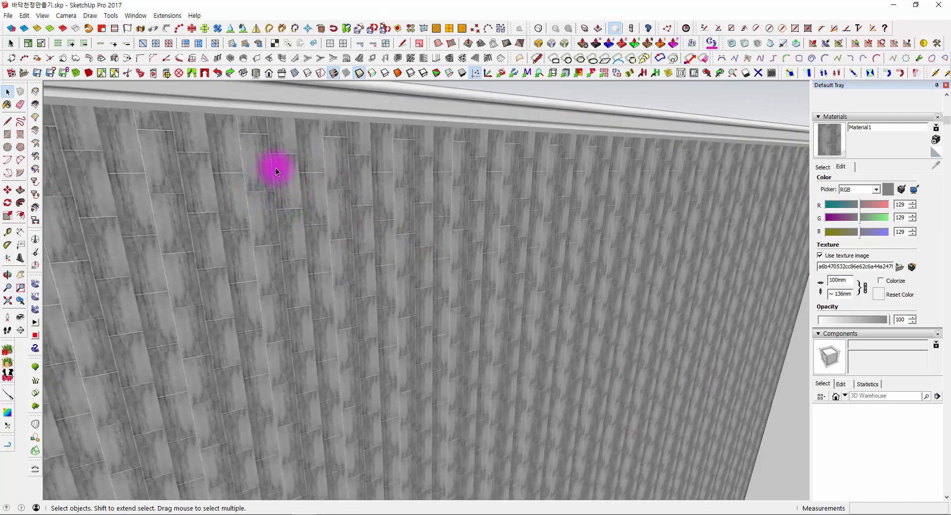
pyautogui.scroll(3, 273, 154)
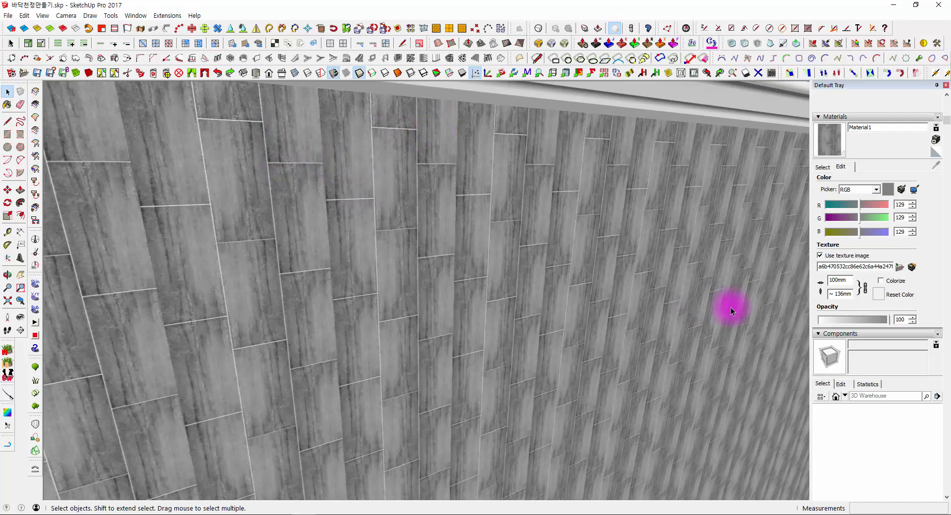
pyautogui.click(843, 281)
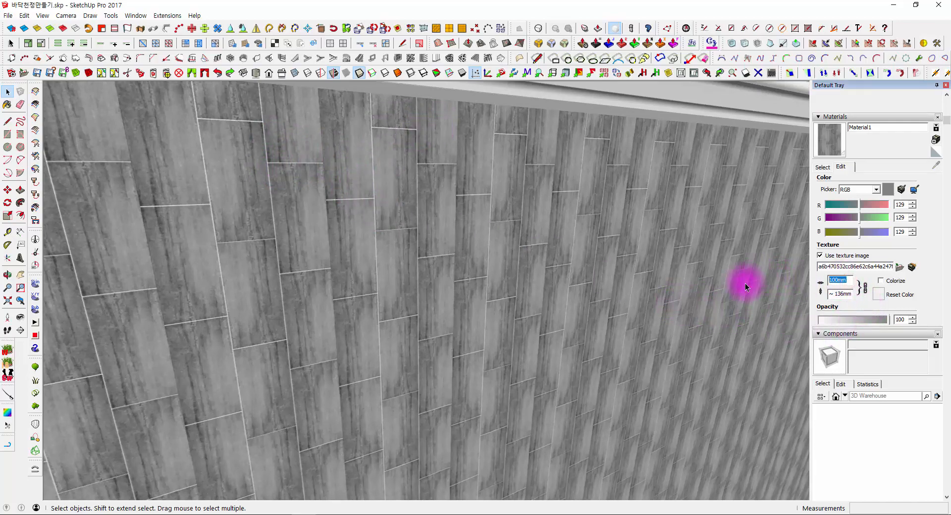
pyautogui.write('13')
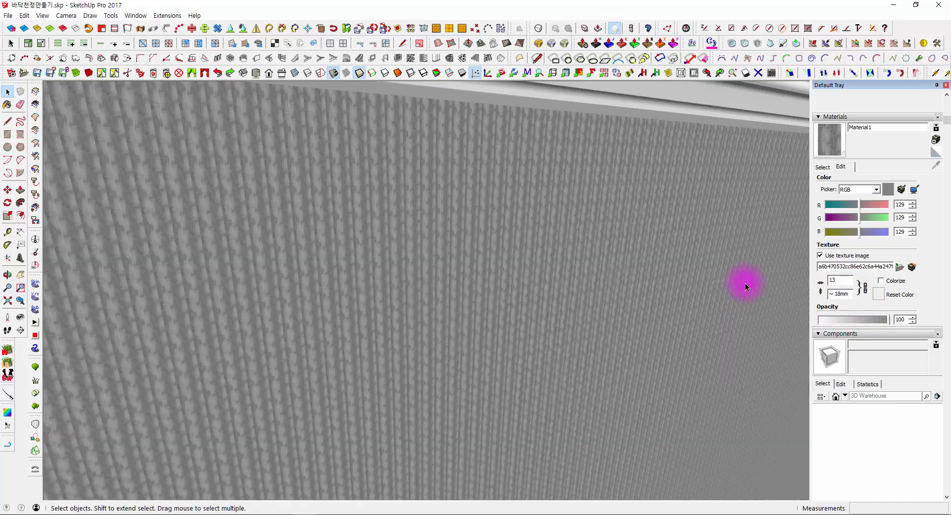
pyautogui.write('50')
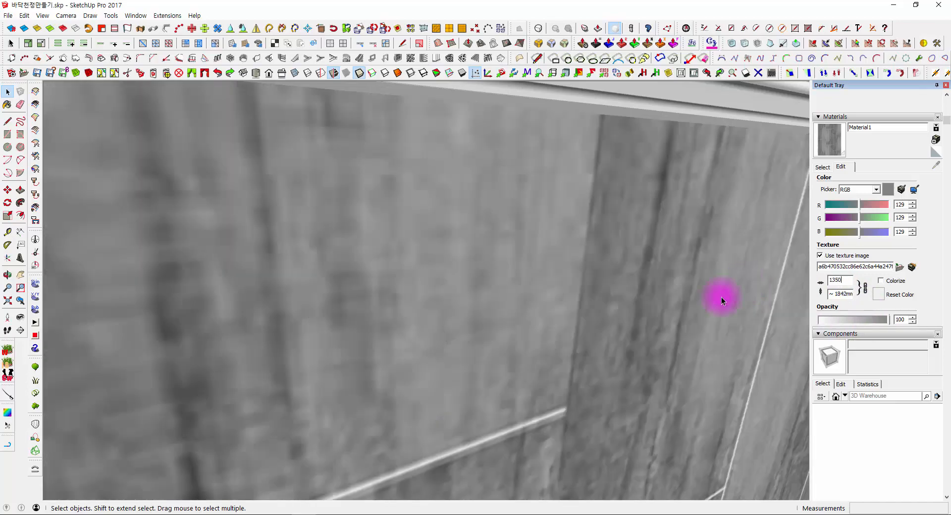
# - Set Material1's texture width to 900 mm with the proportions linked
pyautogui.scroll(-5, 535, 233)
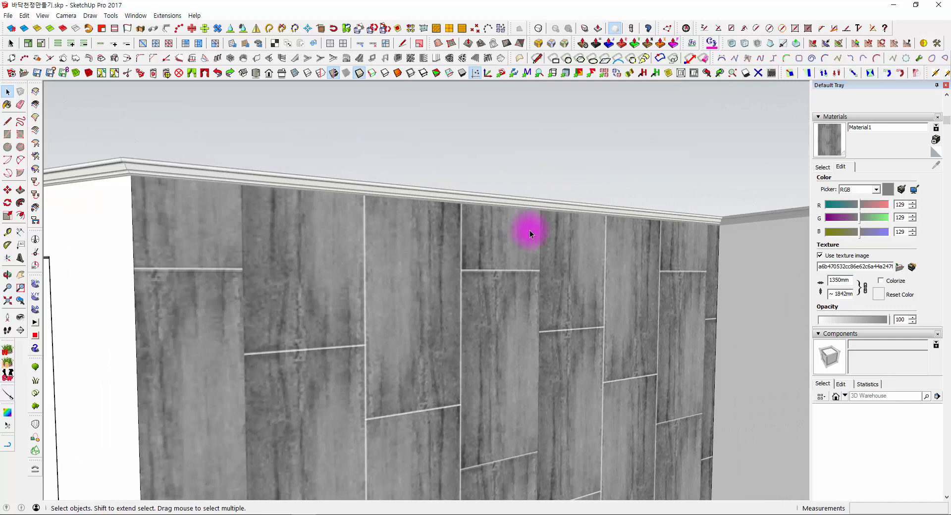
pyautogui.scroll(-5, 531, 230)
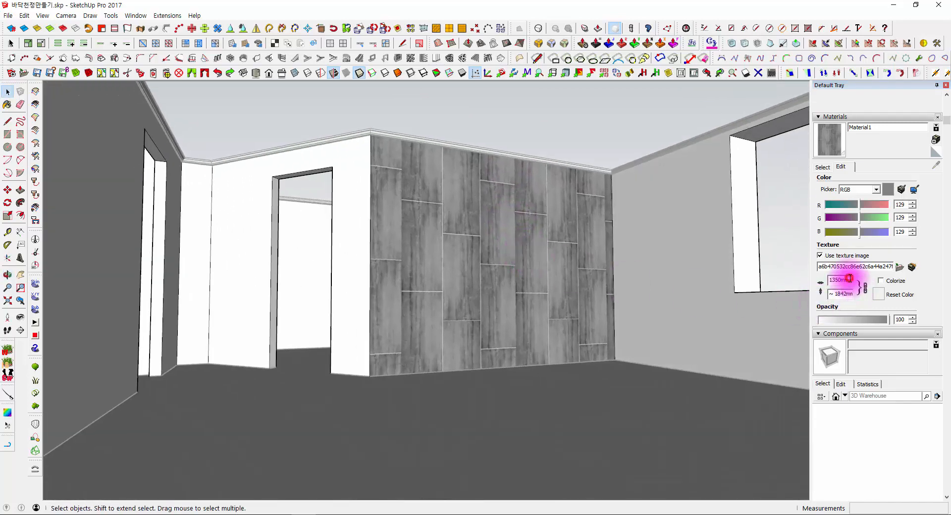
pyautogui.doubleClick(849, 278)
pyautogui.write('900')
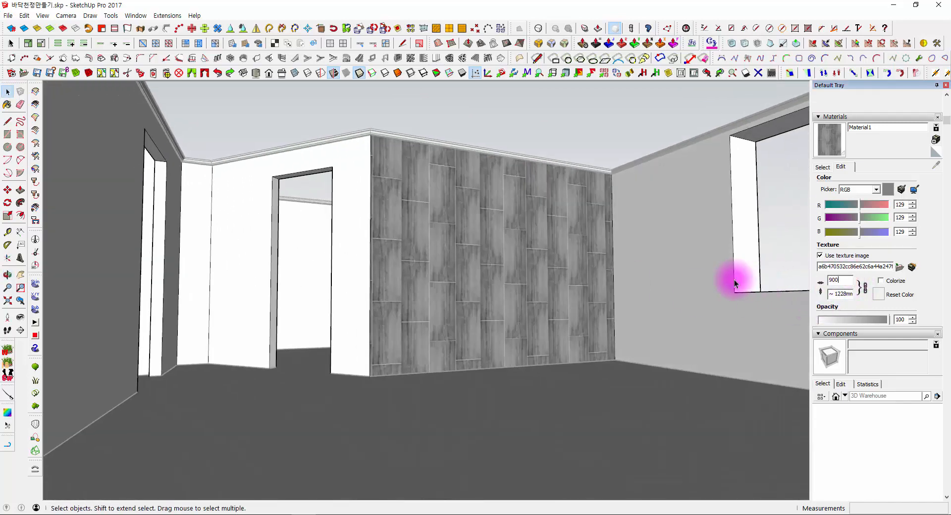
pyautogui.moveTo(445, 186); pyautogui.dragTo(471, 321, button='middle')
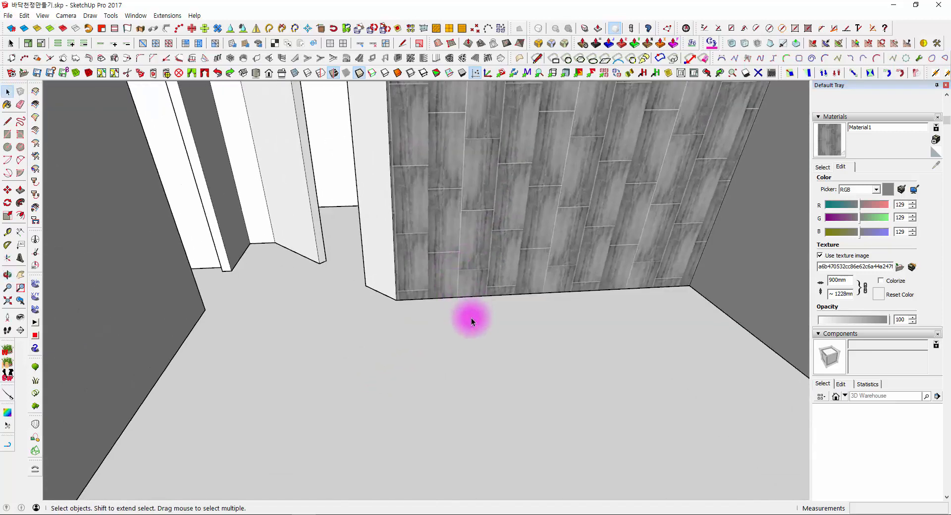
# - Paint the house's floor face with Material1 and clear the selection
pyautogui.doubleClick(470, 321)
pyautogui.click(430, 338)
pyautogui.scroll(-3, 437, 322)
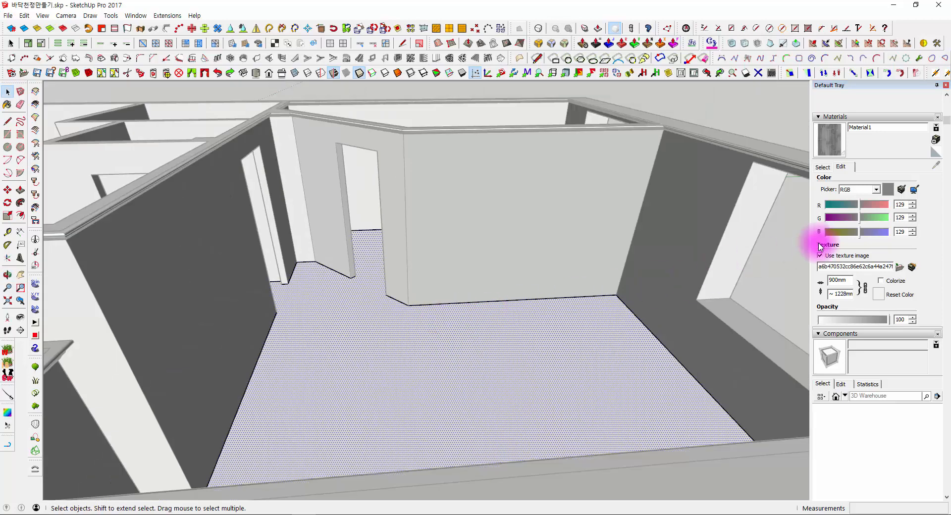
pyautogui.click(830, 138)
pyautogui.click(559, 321)
pyautogui.moveTo(393, 346); pyautogui.dragTo(297, 449, button='middle')
pyautogui.press('space')
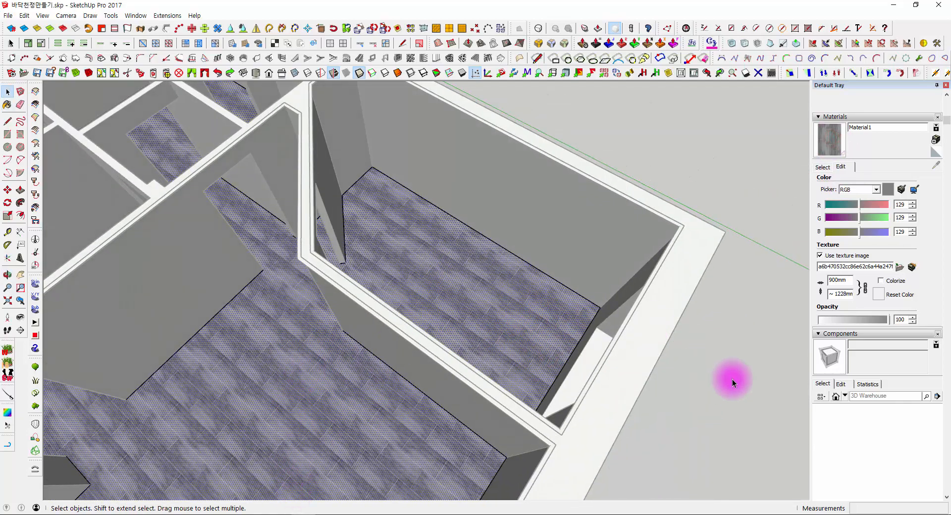
pyautogui.click(729, 385)
# - Examine the plank pattern on the floor and wall inside the room and across the whole house
pyautogui.scroll(-3, 434, 288)
pyautogui.moveTo(434, 289)
pyautogui.mouseDown(button='middle')
pyautogui.moveTo(456, 331)
pyautogui.moveTo(406, 391)
pyautogui.moveTo(484, 269)
pyautogui.mouseUp(button='middle')
pyautogui.scroll(3, 406, 390)
pyautogui.scroll(2, 494, 278)
pyautogui.moveTo(574, 409); pyautogui.dragTo(606, 436, button='middle')
pyautogui.press('space')
pyautogui.scroll(-10, 561, 418)
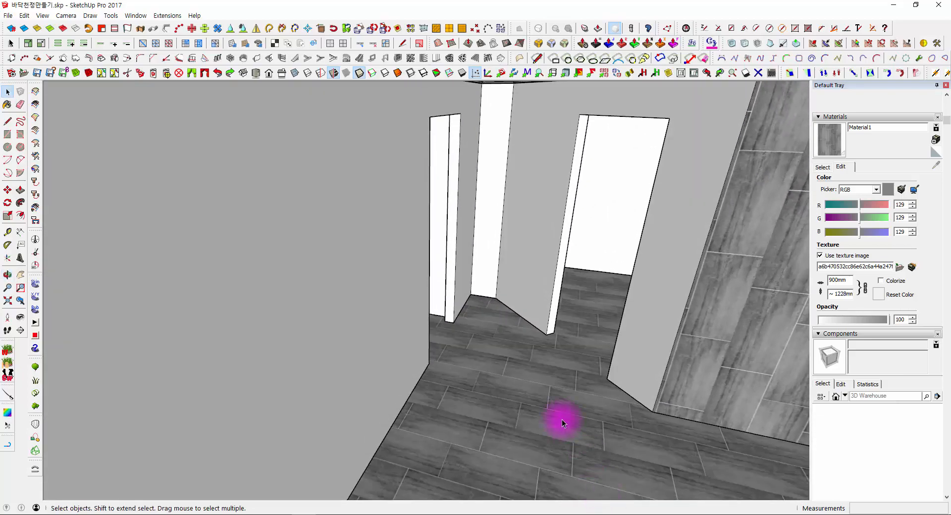
pyautogui.moveTo(360, 244); pyautogui.dragTo(417, 415, button='middle')
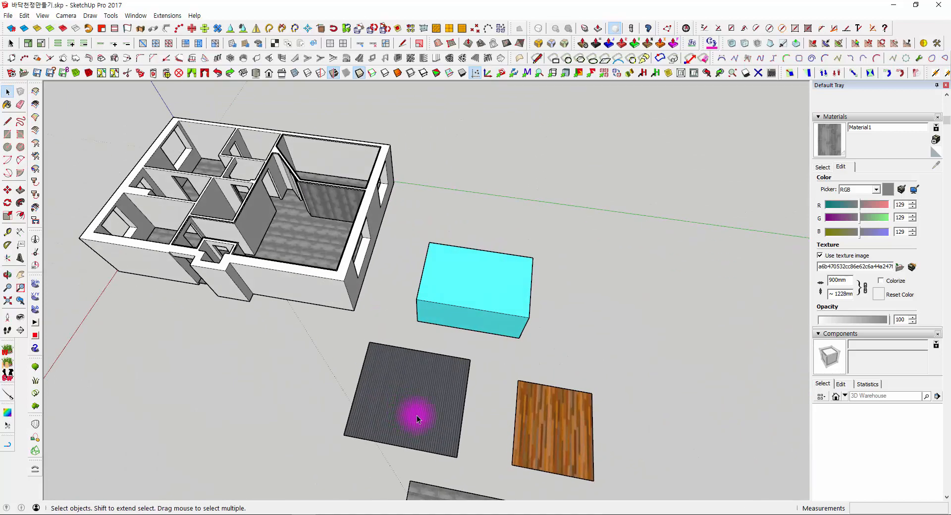
# - Position the texture on the grey wood rectangle, moving it towards the rectangle's corner and scaling it down with the pins
pyautogui.scroll(3, 411, 364)
pyautogui.keyDown('shift'); pyautogui.moveTo(585, 384); pyautogui.dragTo(501, 324, button='middle'); pyautogui.keyUp('shift')
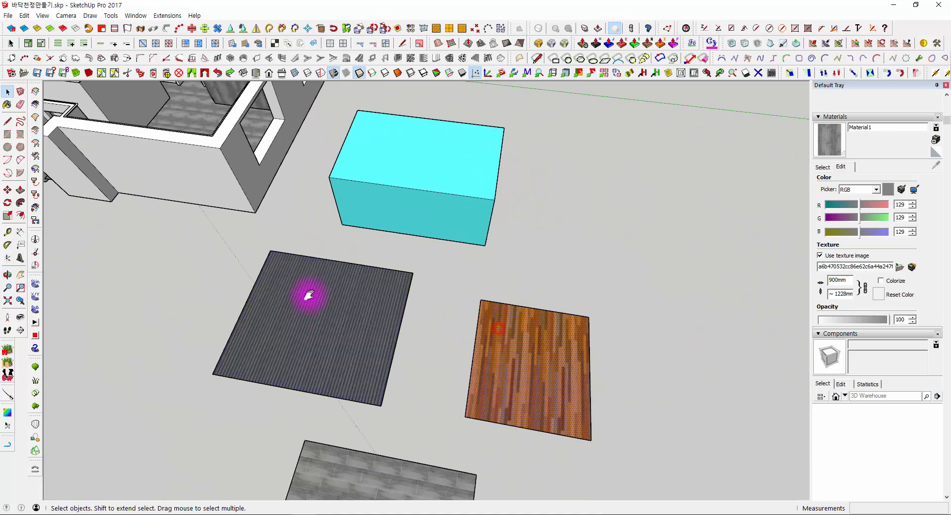
pyautogui.moveTo(310, 296); pyautogui.dragTo(454, 368, button='middle')
pyautogui.click(425, 333)
pyautogui.rightClick(425, 330)
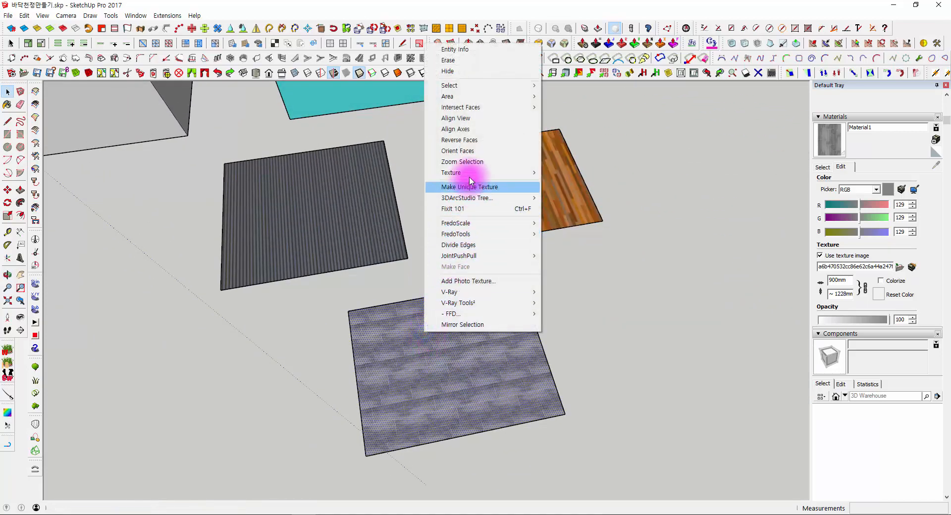
pyautogui.moveTo(470, 173)
pyautogui.click(361, 176)
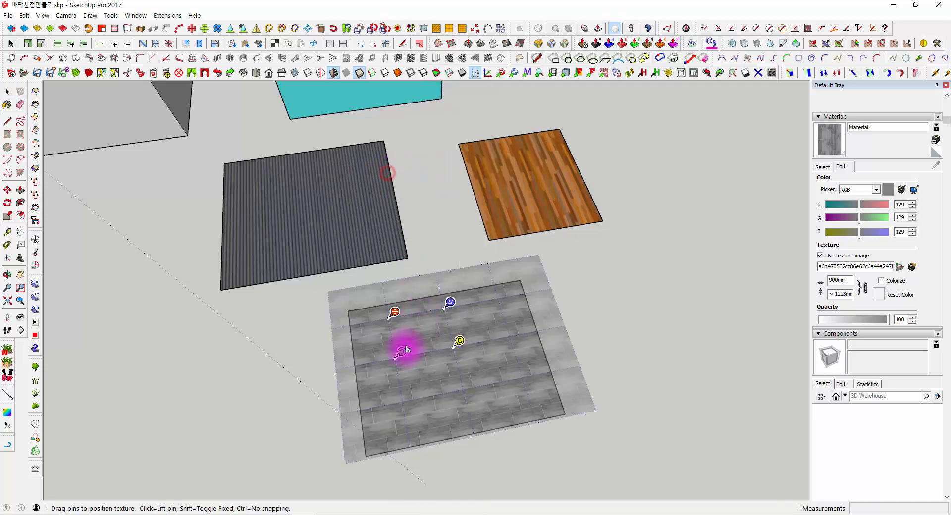
pyautogui.moveTo(393, 314); pyautogui.dragTo(372, 323)
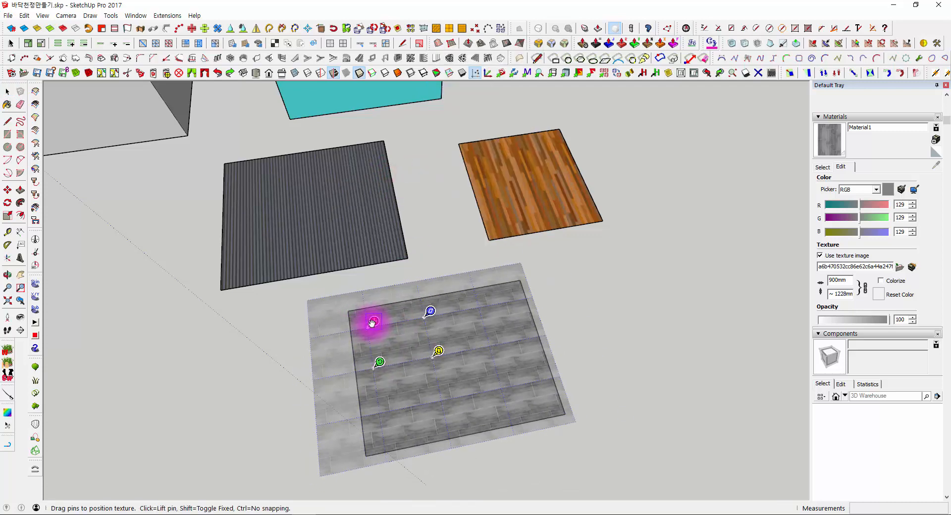
pyautogui.moveTo(380, 363); pyautogui.dragTo(378, 344)
pyautogui.scroll(3, 378, 344)
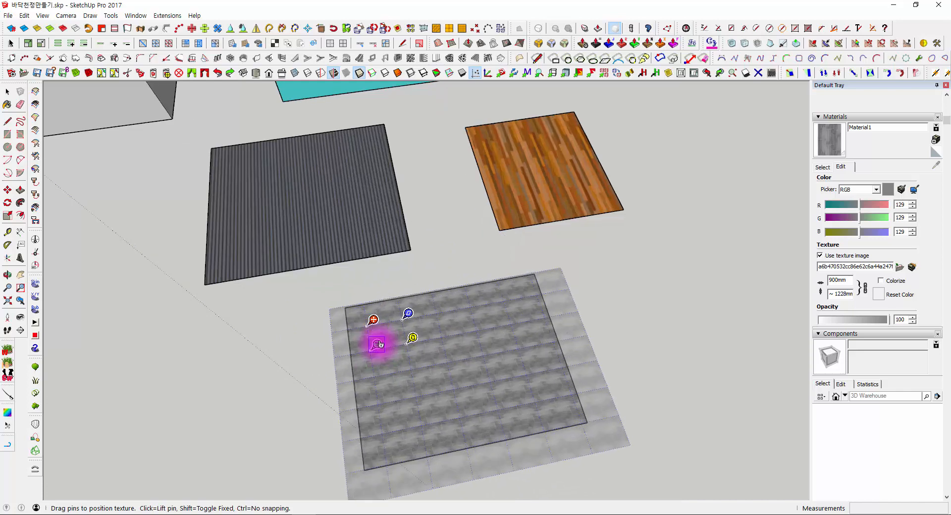
pyautogui.press('Return')
pyautogui.click(419, 272)
# - Paint the dark corrugated rectangle with Material1 for comparison with the rescaled grey rectangle
pyautogui.moveTo(397, 363); pyautogui.dragTo(538, 320, button='middle')
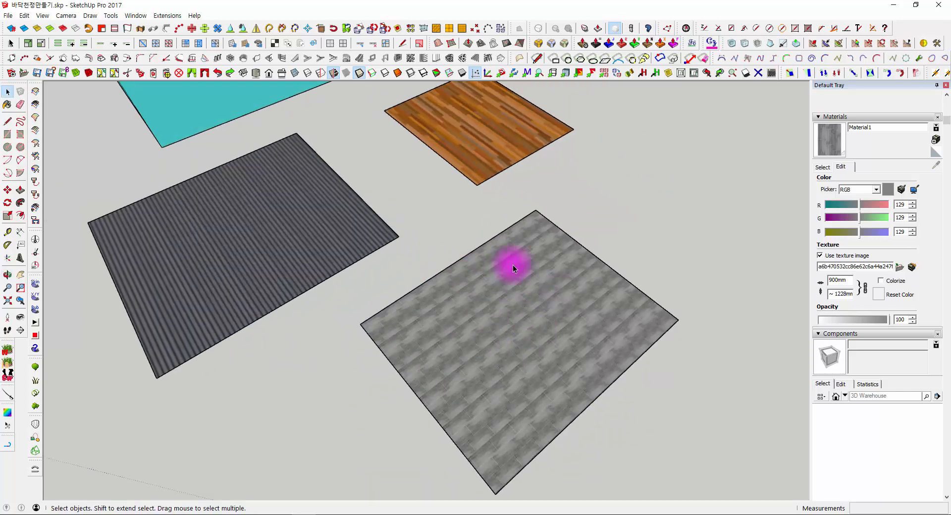
pyautogui.click(510, 296)
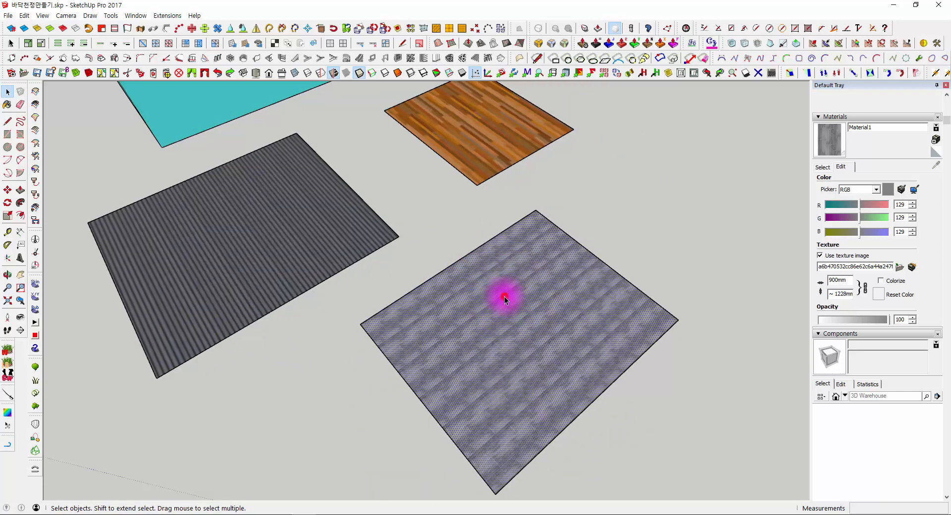
pyautogui.click(842, 149)
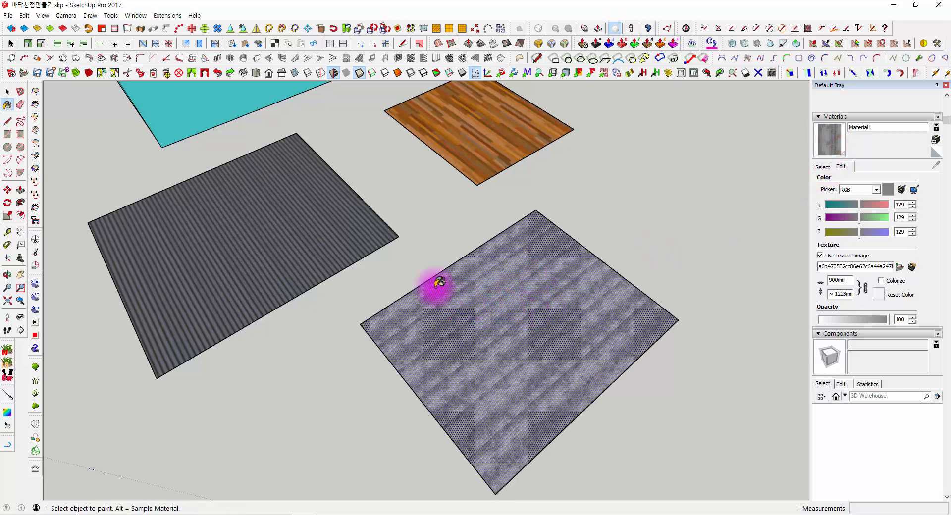
pyautogui.moveTo(499, 310)
pyautogui.mouseDown(button='middle')
pyautogui.moveTo(558, 329)
pyautogui.moveTo(676, 261)
pyautogui.moveTo(608, 262)
pyautogui.mouseUp(button='middle')
pyautogui.click(738, 175)
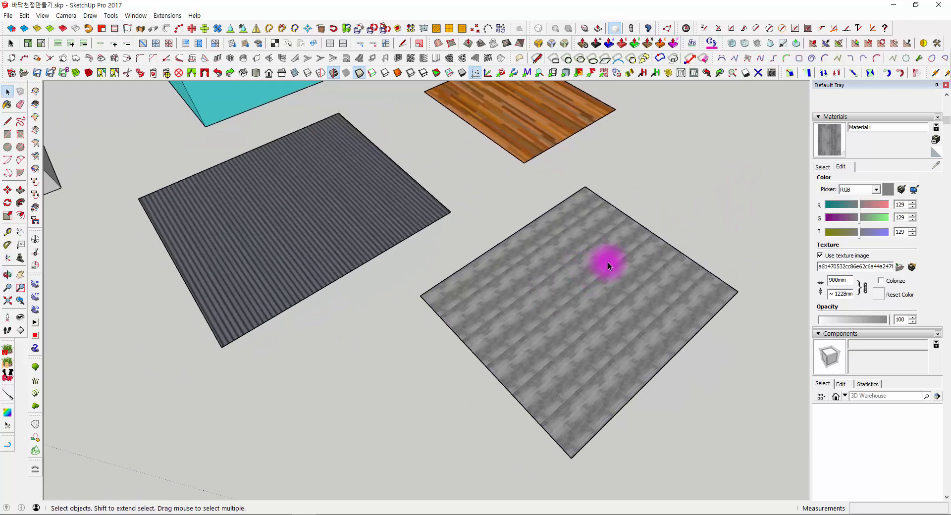
pyautogui.click(812, 149)
pyautogui.click(304, 192)
pyautogui.moveTo(282, 252)
pyautogui.mouseDown(button='middle')
pyautogui.moveTo(362, 283)
pyautogui.moveTo(547, 326)
pyautogui.mouseUp(button='middle')
pyautogui.scroll(3, 546, 326)
pyautogui.scroll(3, 495, 300)
pyautogui.press('space')
# - Review the texture position pins on the rescaled grey rectangle and leave the positioning mode
pyautogui.click(559, 268)
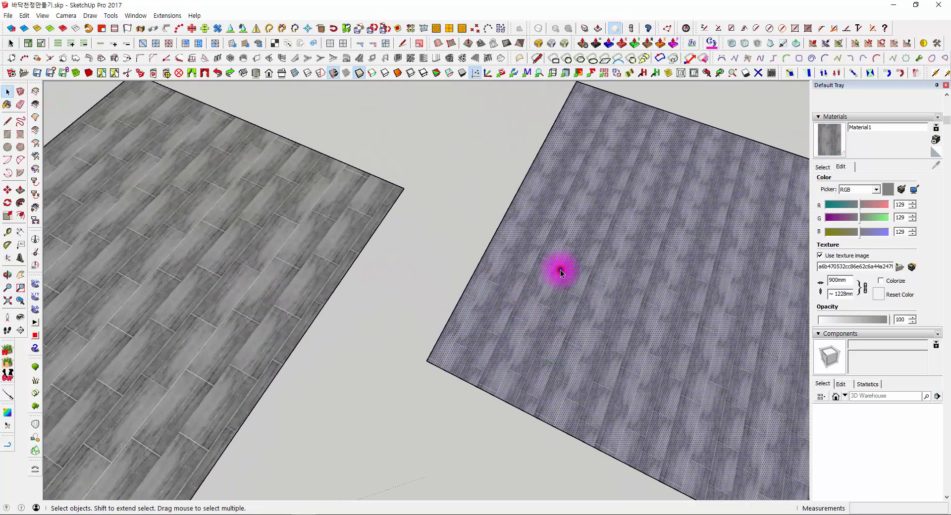
pyautogui.rightClick(560, 269)
pyautogui.moveTo(587, 356)
pyautogui.click(542, 356)
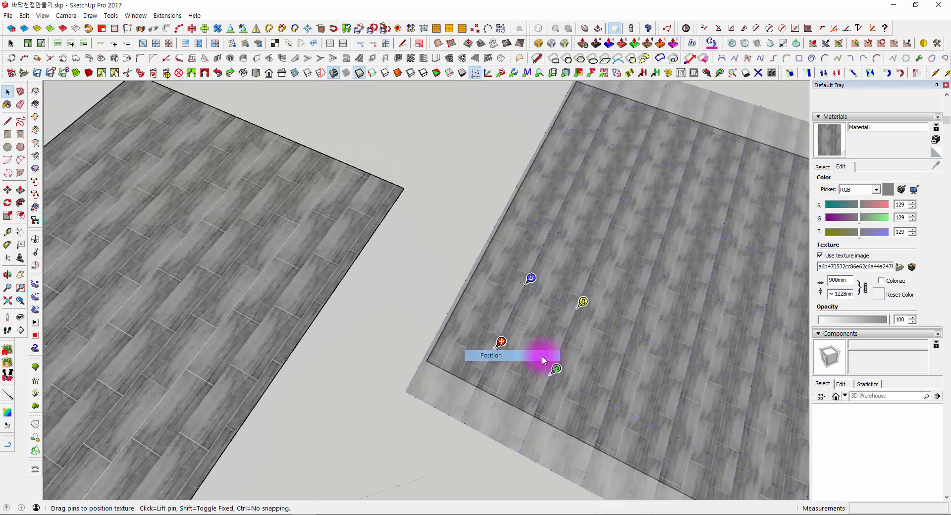
pyautogui.click(393, 281)
pyautogui.scroll(-2, 398, 276)
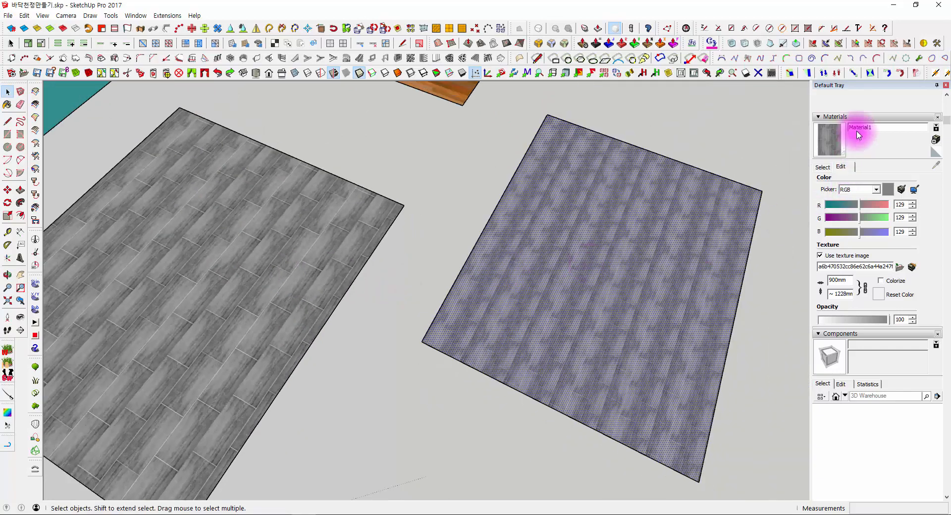
pyautogui.click(830, 141)
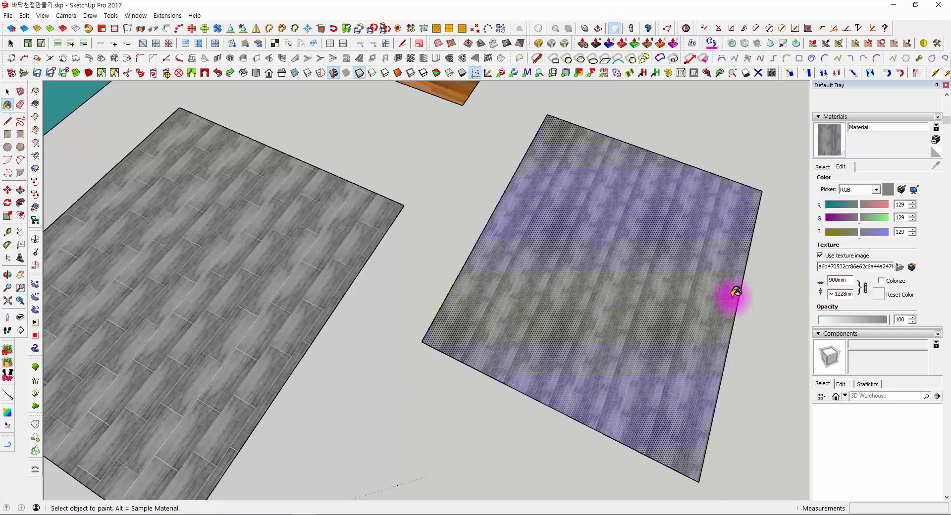
pyautogui.scroll(-2, 729, 298)
pyautogui.moveTo(517, 298)
pyautogui.mouseDown(button='middle')
pyautogui.moveTo(492, 313)
pyautogui.moveTo(584, 272)
pyautogui.mouseUp(button='middle')
pyautogui.scroll(3, 523, 283)
pyautogui.press('space')
pyautogui.scroll(-2, 555, 230)
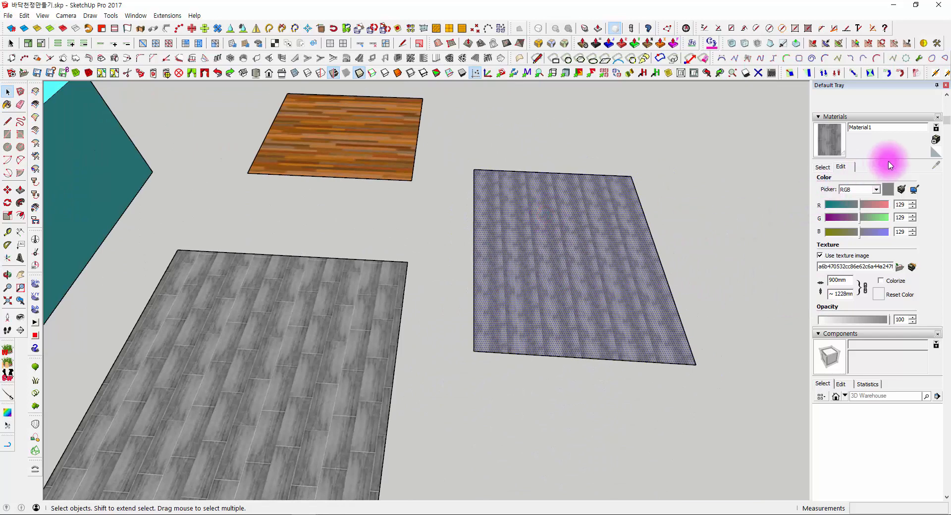
# - Show the materials used in the model and sample the rescaled Material1 texture from the grey rectangle
pyautogui.click(831, 144)
pyautogui.click(822, 167)
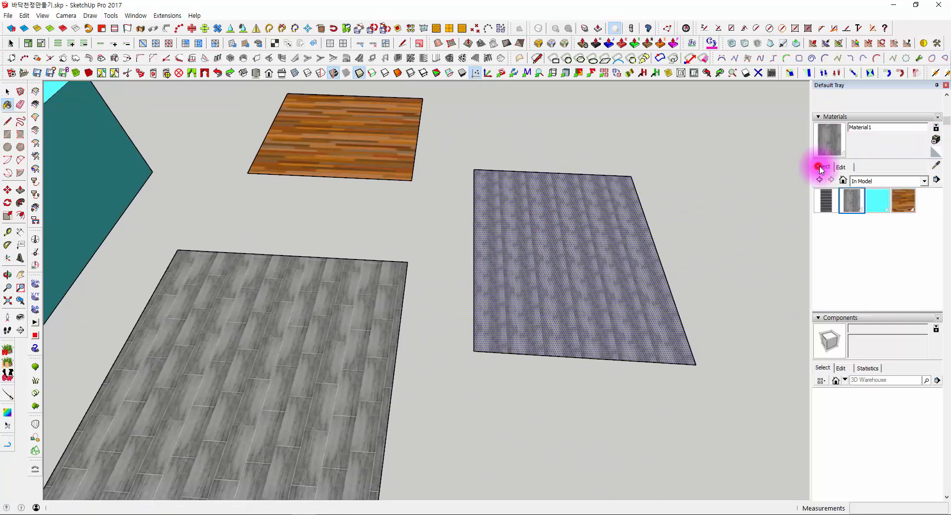
pyautogui.click(937, 167)
pyautogui.click(605, 230)
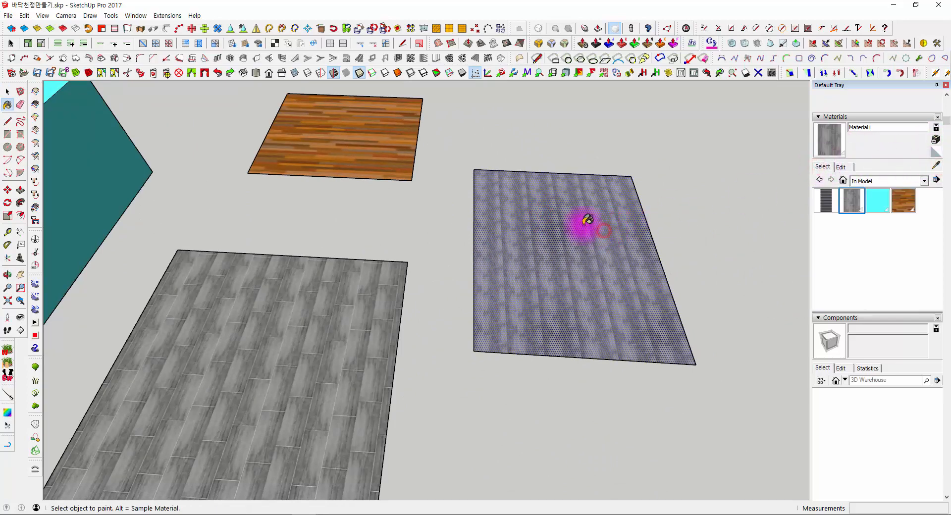
# - Paint the large grey wood rectangle with the sampled Material1 texture and open the material's edit settings
pyautogui.click(296, 327)
pyautogui.moveTo(283, 335); pyautogui.dragTo(491, 323, button='middle')
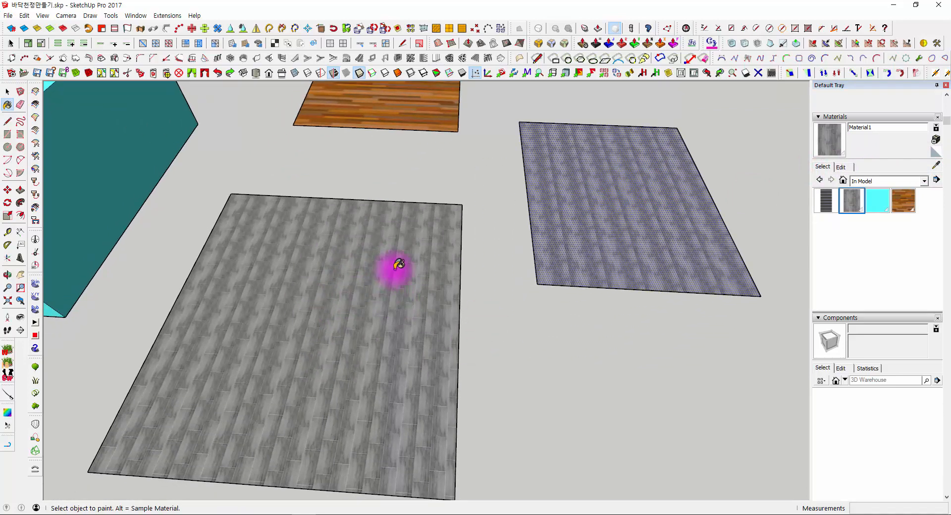
pyautogui.scroll(-3, 391, 271)
pyautogui.moveTo(496, 257); pyautogui.dragTo(394, 247, button='middle')
pyautogui.press('space')
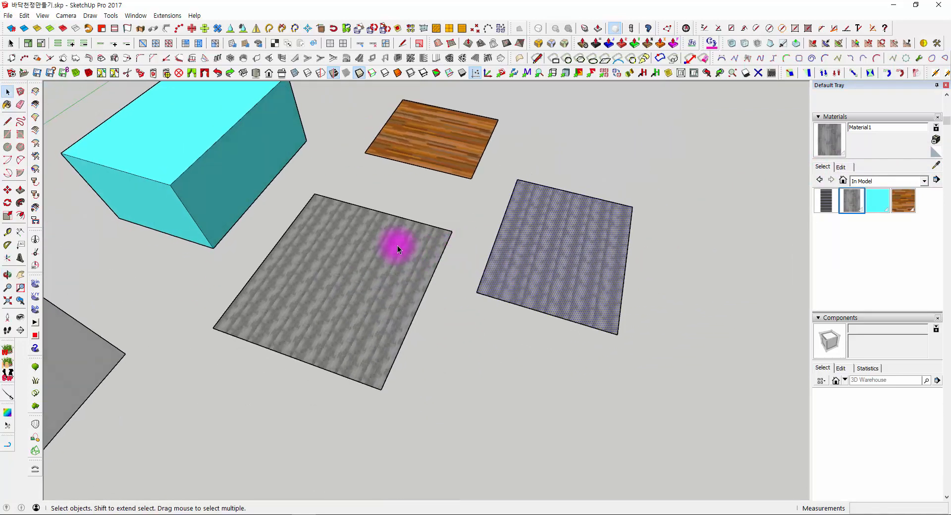
pyautogui.click(841, 167)
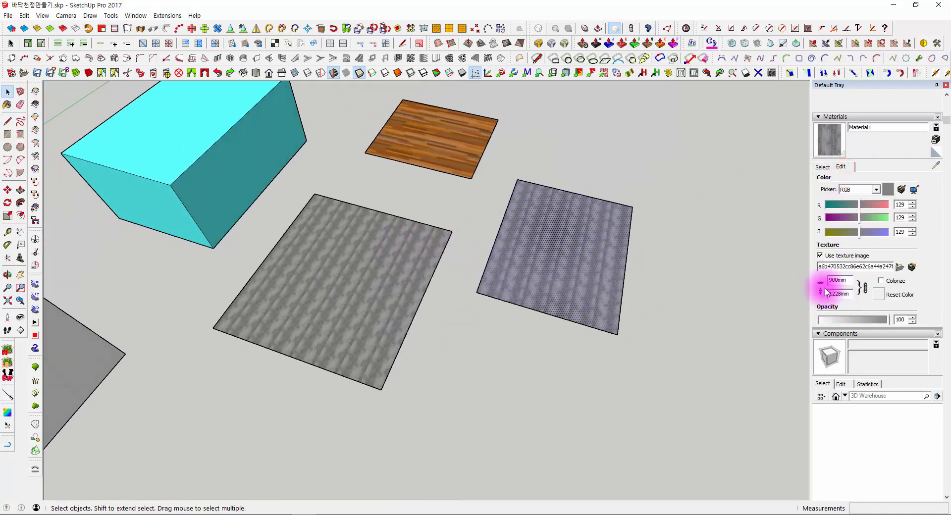
pyautogui.moveTo(462, 346); pyautogui.dragTo(387, 335, button='middle')
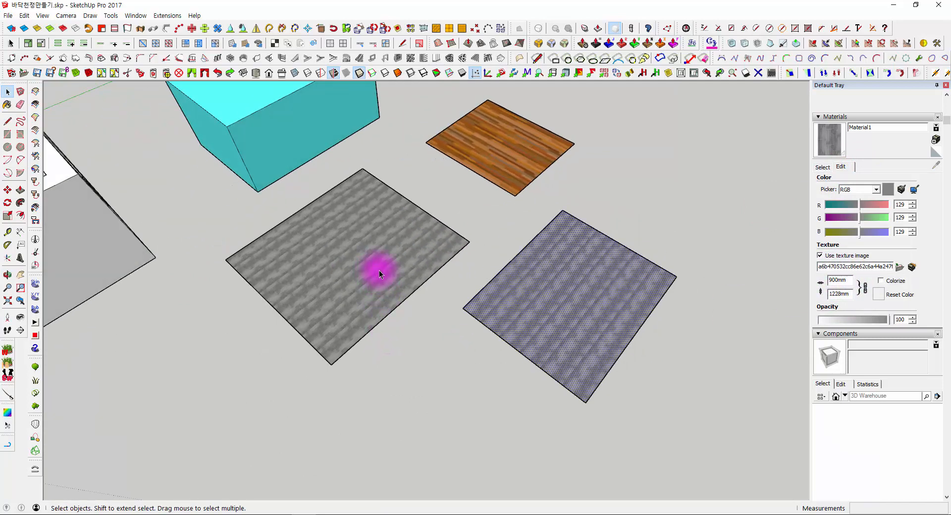
# - Delete the two grey wood sample rectangles and the brown wood rectangle
pyautogui.moveTo(379, 269); pyautogui.dragTo(588, 363, button='middle')
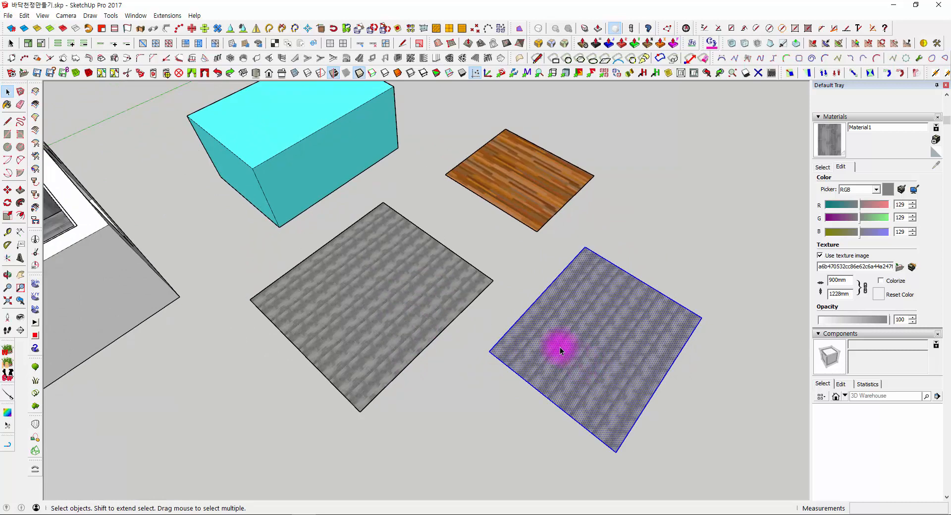
pyautogui.press('Delete')
pyautogui.click(421, 302)
pyautogui.press('Delete')
pyautogui.click(518, 200)
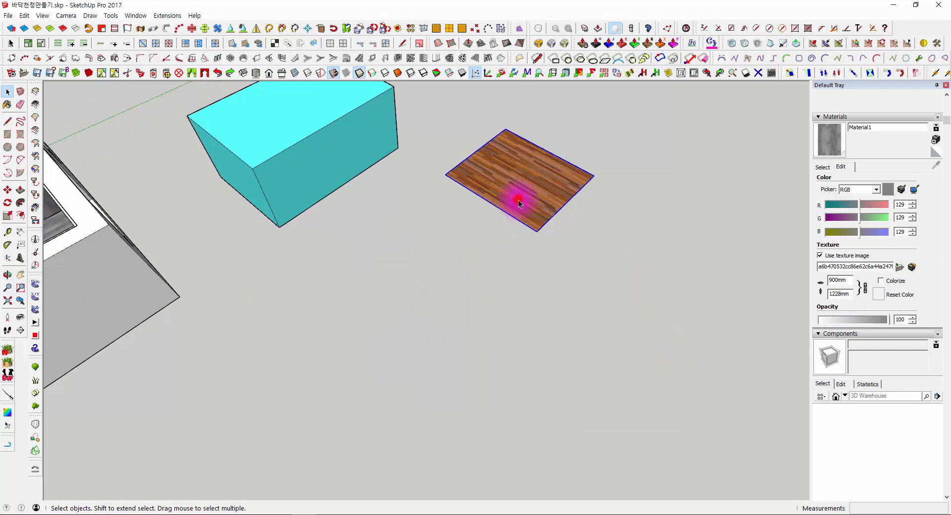
pyautogui.press('Delete')
pyautogui.click(501, 204)
# - Return to the list of materials used in the model and examine the cyan box from several sides
pyautogui.moveTo(346, 190); pyautogui.dragTo(510, 305, button='middle')
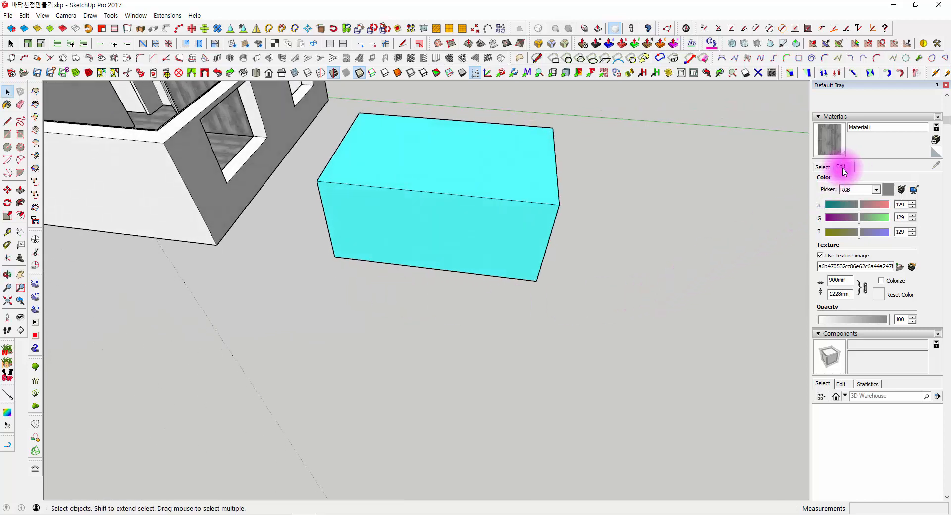
pyautogui.click(820, 167)
pyautogui.moveTo(340, 355); pyautogui.dragTo(570, 298, button='middle')
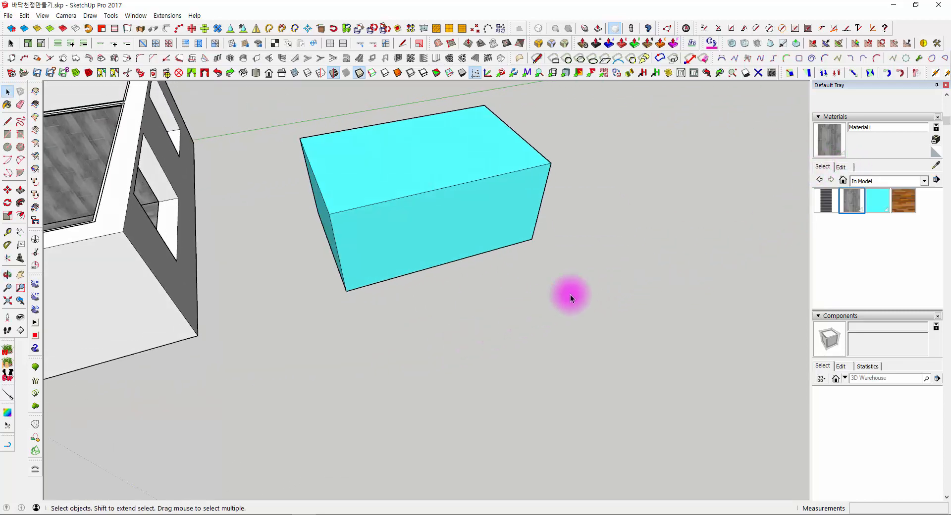
pyautogui.moveTo(614, 265); pyautogui.dragTo(704, 222, button='middle')
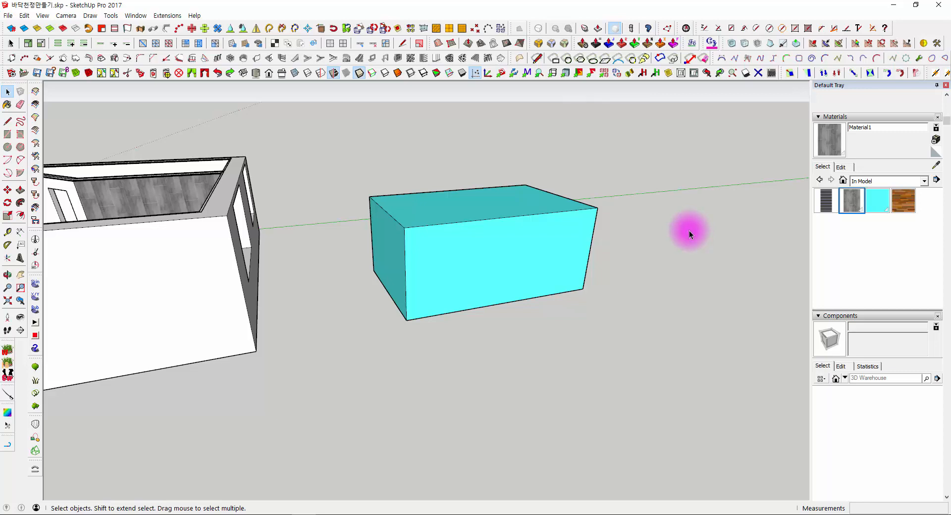
pyautogui.moveTo(639, 307); pyautogui.dragTo(448, 202, button='middle')
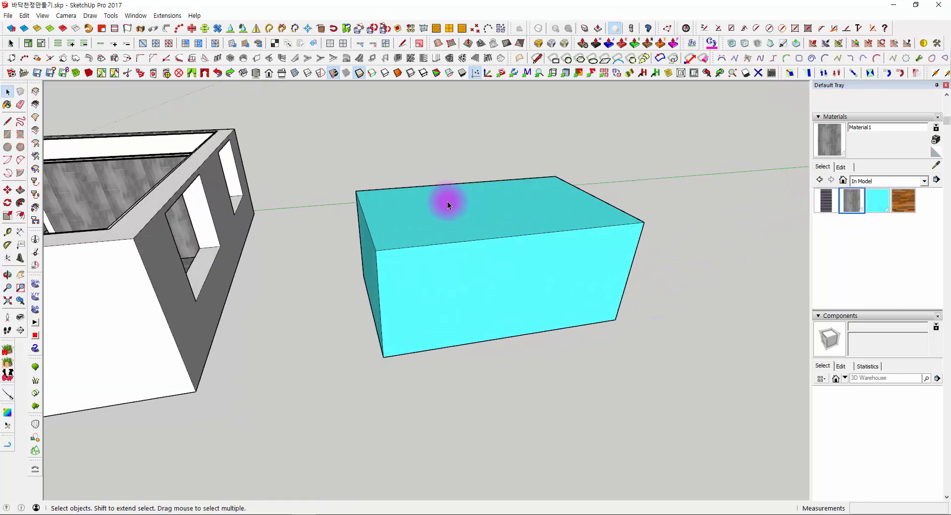
pyautogui.scroll(2, 440, 281)
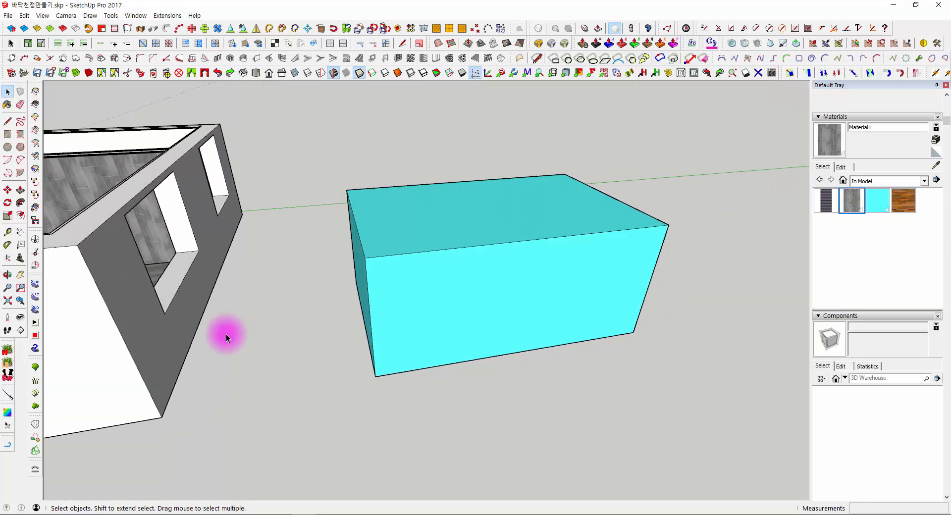
pyautogui.moveTo(364, 346); pyautogui.dragTo(477, 353, button='middle')
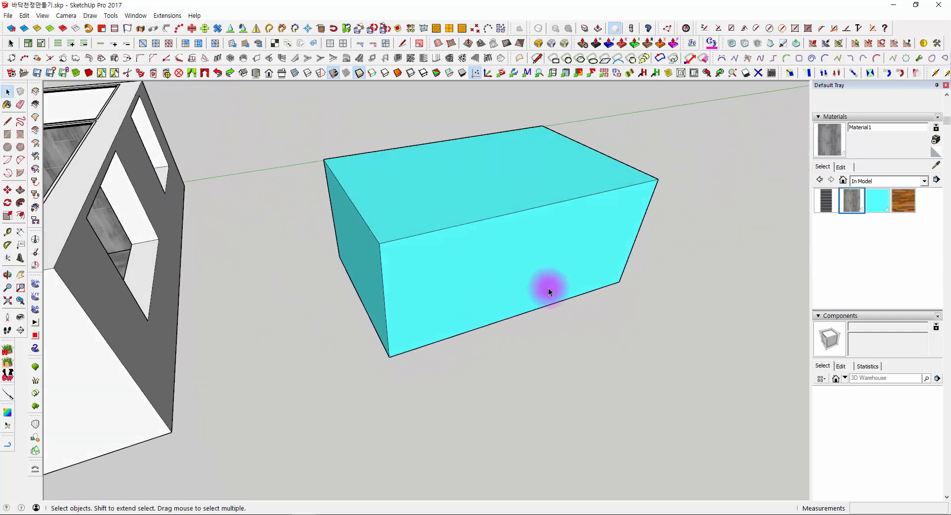
pyautogui.moveTo(549, 287); pyautogui.dragTo(446, 297, button='middle')
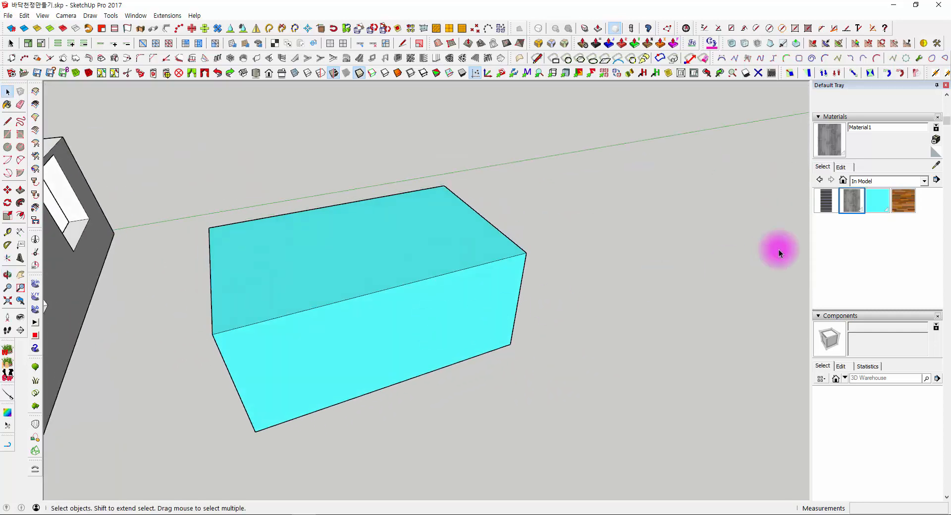
# - Browse the Patterns material collection and switch to the Landscaping, Fencing and Vegetation collection
pyautogui.click(858, 182)
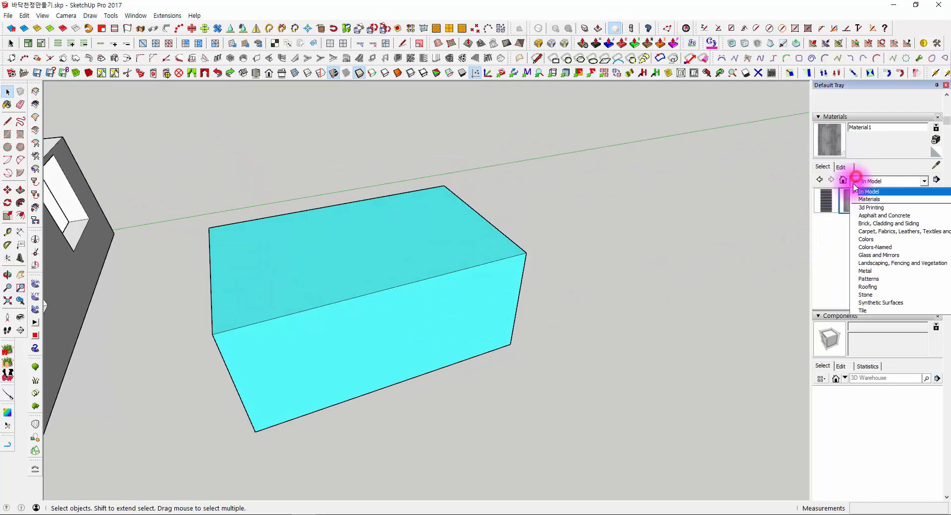
pyautogui.click(868, 279)
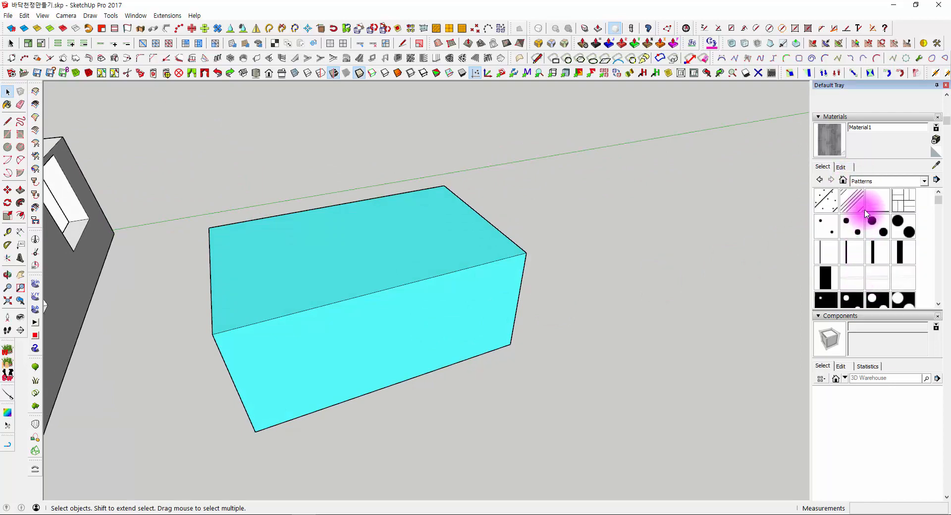
pyautogui.click(868, 182)
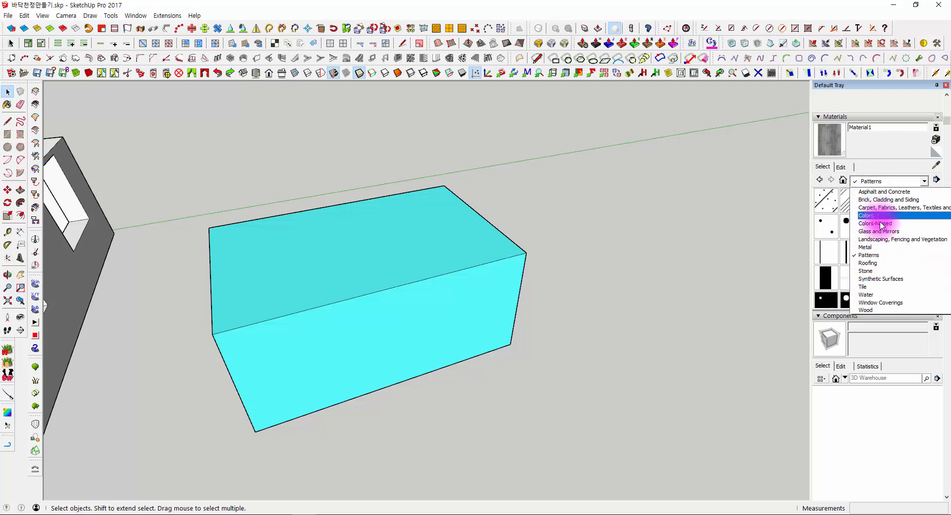
pyautogui.click(881, 240)
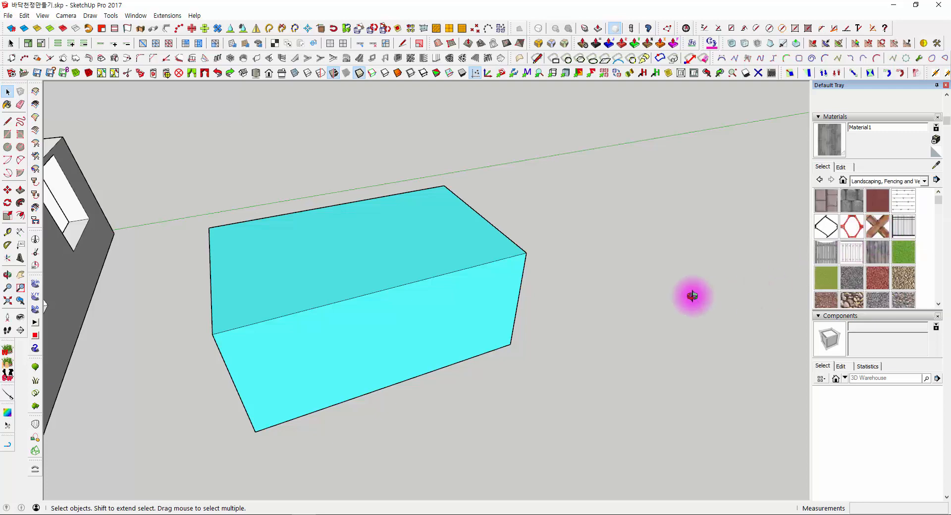
# - Paint the cyan box with the Fencing Chain Link material and check the see-through mesh up close
pyautogui.moveTo(692, 296); pyautogui.dragTo(506, 259, button='middle')
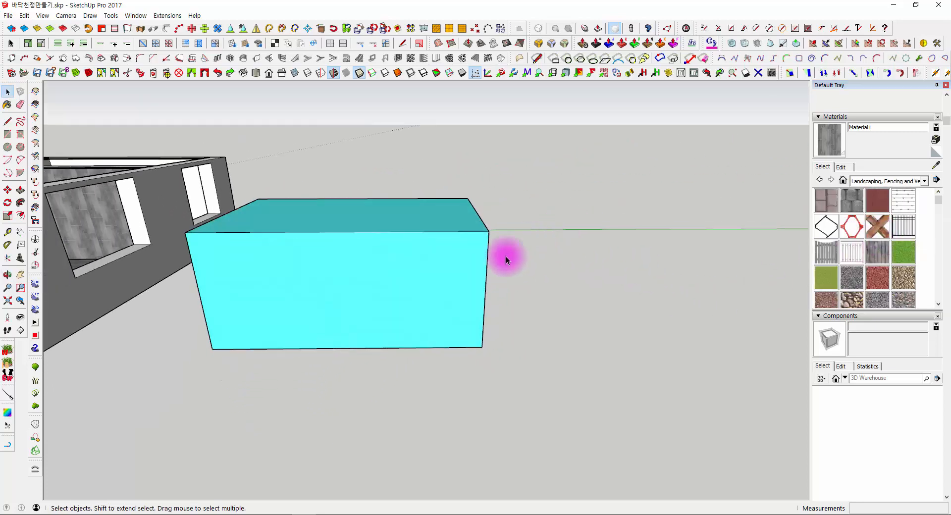
pyautogui.moveTo(475, 349); pyautogui.dragTo(694, 268, button='middle')
pyautogui.click(826, 226)
pyautogui.click(344, 260)
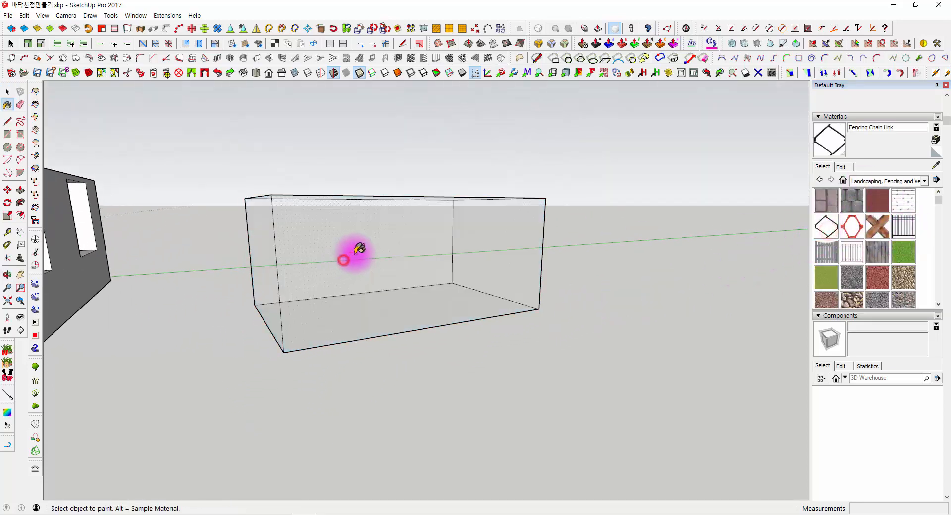
pyautogui.scroll(10, 359, 249)
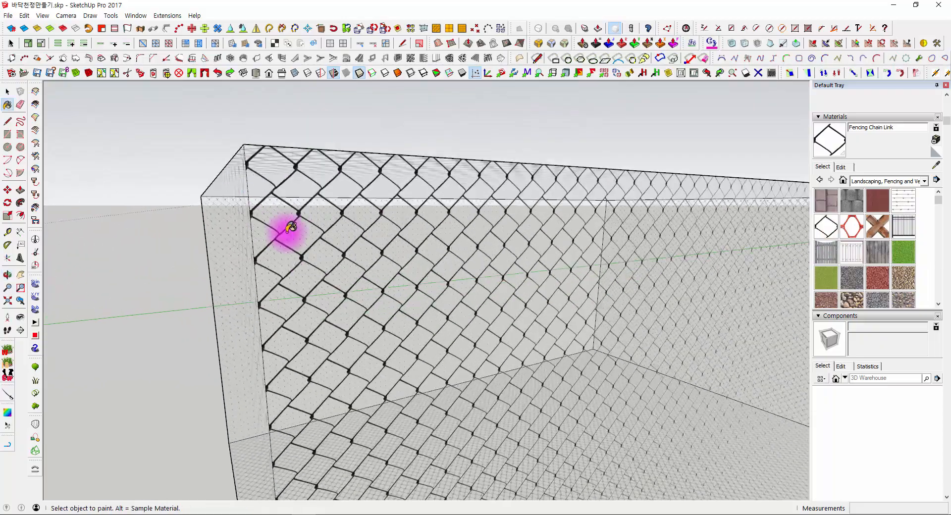
pyautogui.moveTo(291, 228); pyautogui.dragTo(296, 331, button='middle')
pyautogui.scroll(-9, 371, 281)
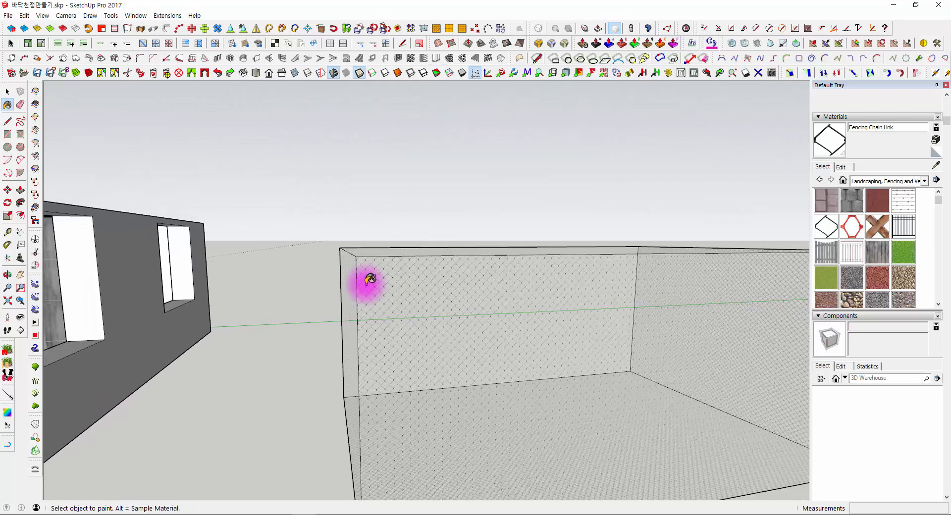
pyautogui.scroll(-3, 367, 284)
# - Draw an upright rectangle about 3580 by 11400 mm beside the chain-link box
pyautogui.keyDown('shift'); pyautogui.moveTo(367, 284); pyautogui.dragTo(270, 156, button='middle'); pyautogui.keyUp('shift')
pyautogui.press('space')
pyautogui.moveTo(379, 246); pyautogui.dragTo(351, 286, button='middle')
pyautogui.click(344, 228)
pyautogui.click(648, 331)
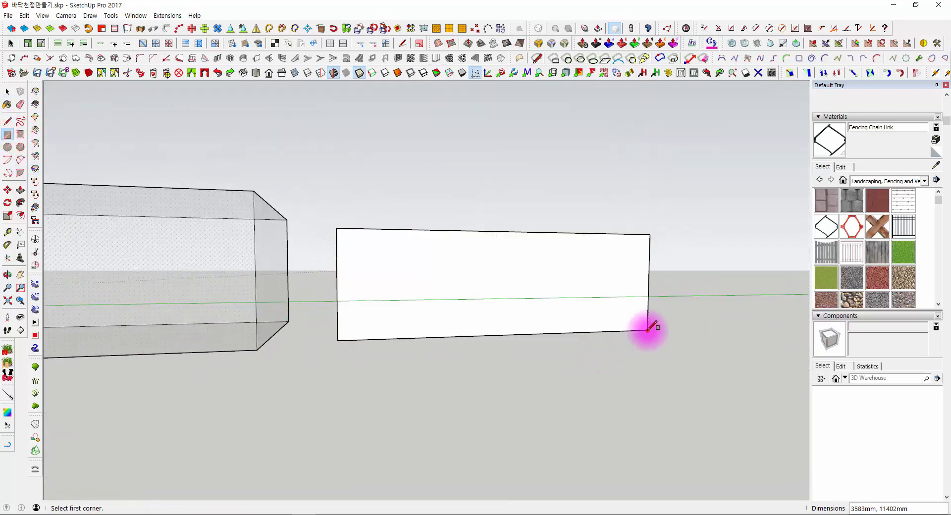
# - Paint the new upright rectangle with the Fencing Barbed Wire material
pyautogui.moveTo(449, 288); pyautogui.dragTo(529, 316, button='middle')
pyautogui.scroll(5, 488, 261)
pyautogui.moveTo(489, 261)
pyautogui.keyDown('shift'); pyautogui.mouseDown(button='middle')
pyautogui.moveTo(491, 328)
pyautogui.moveTo(309, 281)
pyautogui.moveTo(475, 277)
pyautogui.mouseUp(button='middle'); pyautogui.keyUp('shift')
pyautogui.click(536, 320)
pyautogui.press('space')
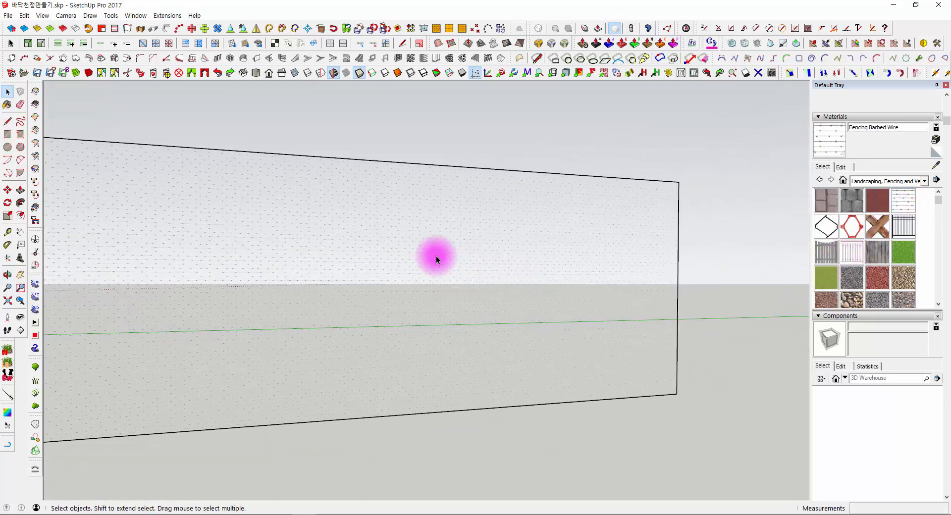
# - Examine the barbed wire texture on the upright rectangle up close from different angles
pyautogui.click(361, 238)
pyautogui.scroll(10, 320, 303)
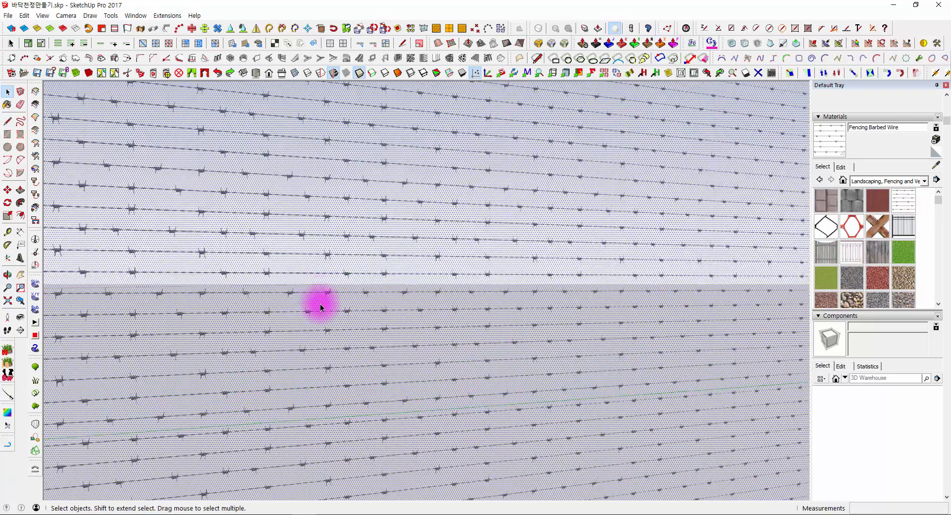
pyautogui.moveTo(319, 303); pyautogui.dragTo(705, 302, button='middle')
pyautogui.click(746, 302)
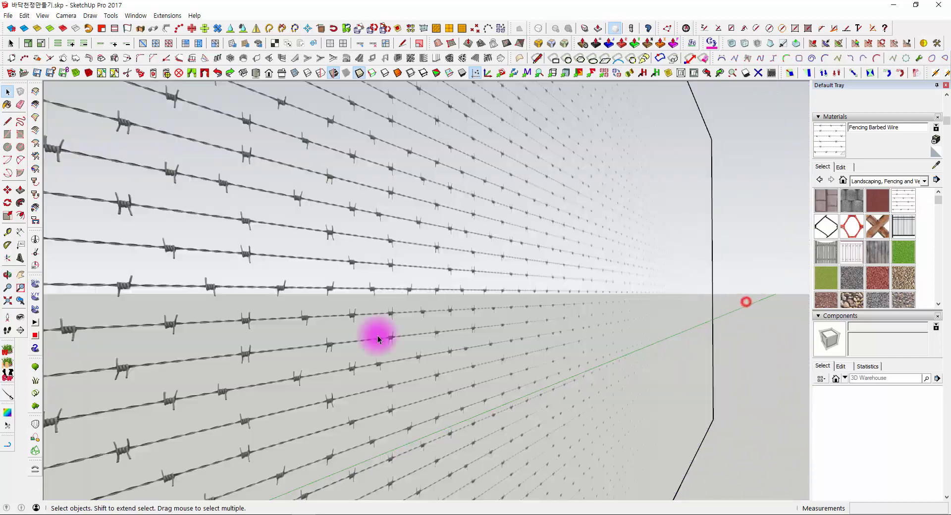
pyautogui.scroll(3, 260, 325)
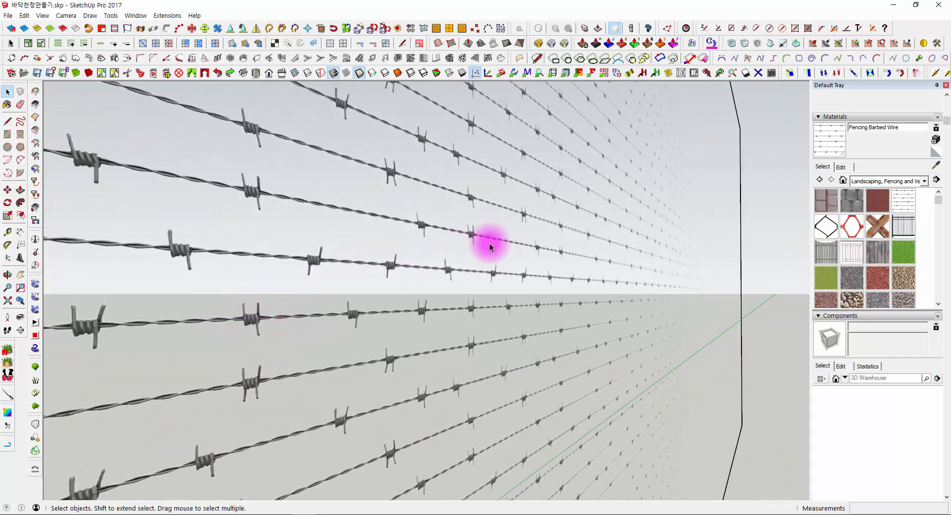
pyautogui.moveTo(631, 221); pyautogui.dragTo(221, 244, button='middle')
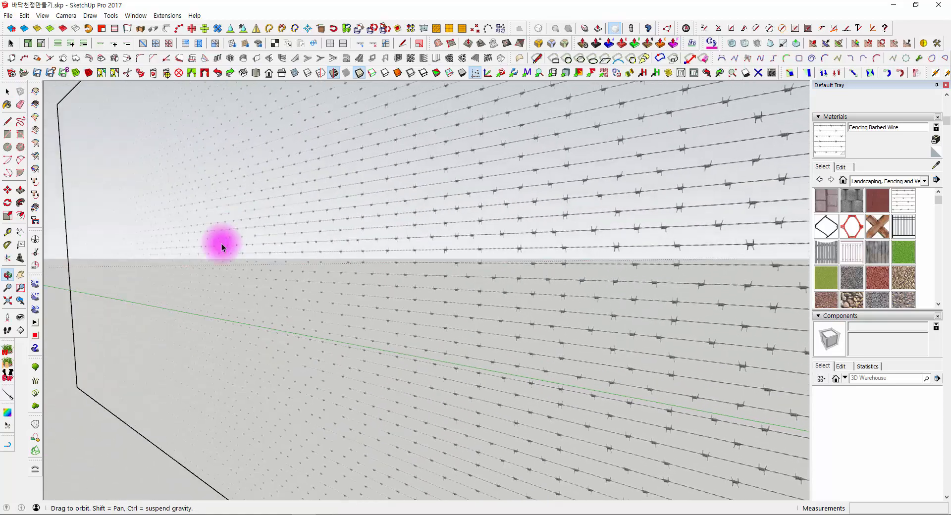
pyautogui.scroll(2, 376, 320)
pyautogui.scroll(6, 376, 320)
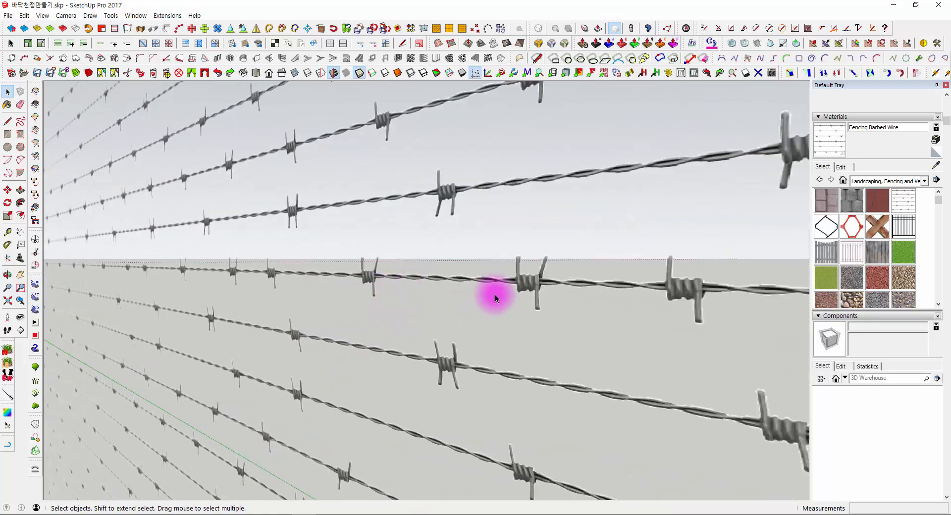
pyautogui.moveTo(495, 294); pyautogui.dragTo(401, 347, button='middle')
pyautogui.scroll(2, 516, 249)
pyautogui.scroll(-4, 549, 253)
pyautogui.scroll(-6, 546, 254)
# - Move the barbed-wire rectangle by its lower corner to the bottom corner of the house's entrance opening
pyautogui.click(520, 254)
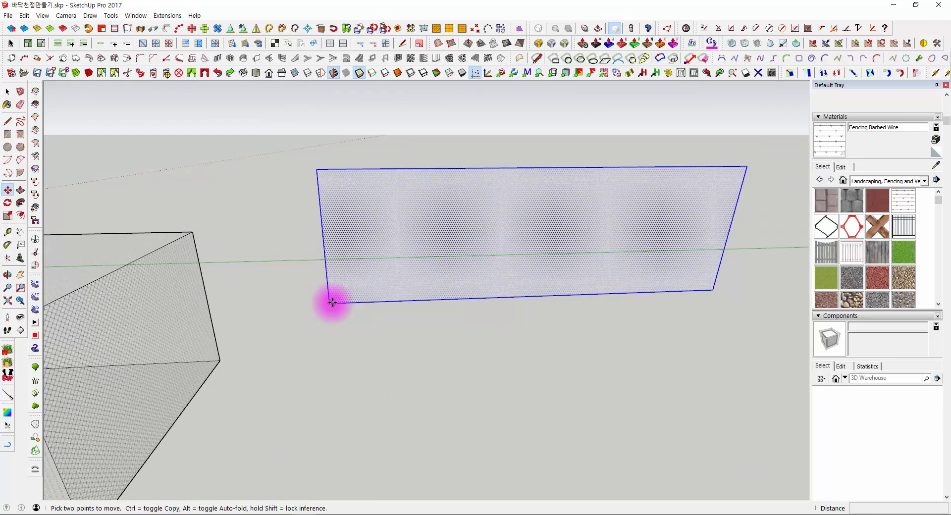
pyautogui.scroll(-10, 322, 291)
pyautogui.keyDown('shift'); pyautogui.moveTo(233, 319); pyautogui.dragTo(626, 291, button='middle'); pyautogui.keyUp('shift')
pyautogui.scroll(2, 521, 288)
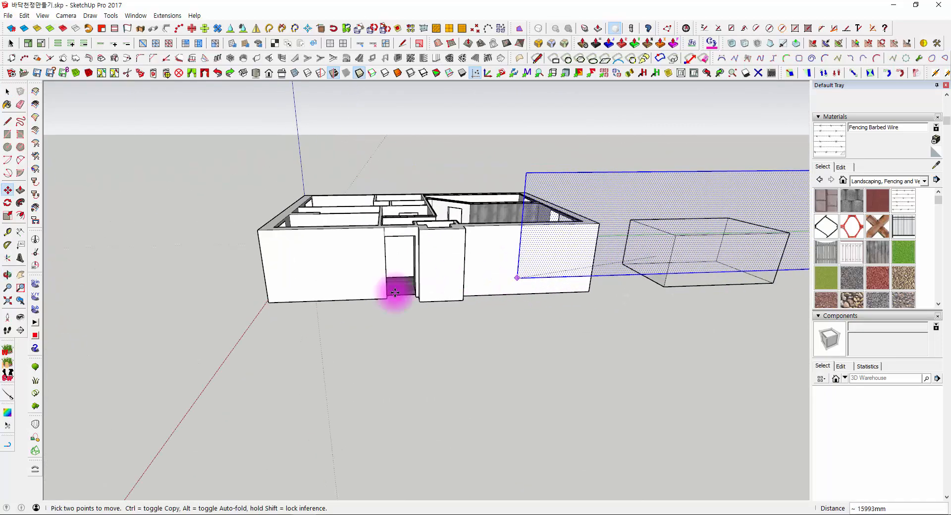
pyautogui.scroll(5, 384, 293)
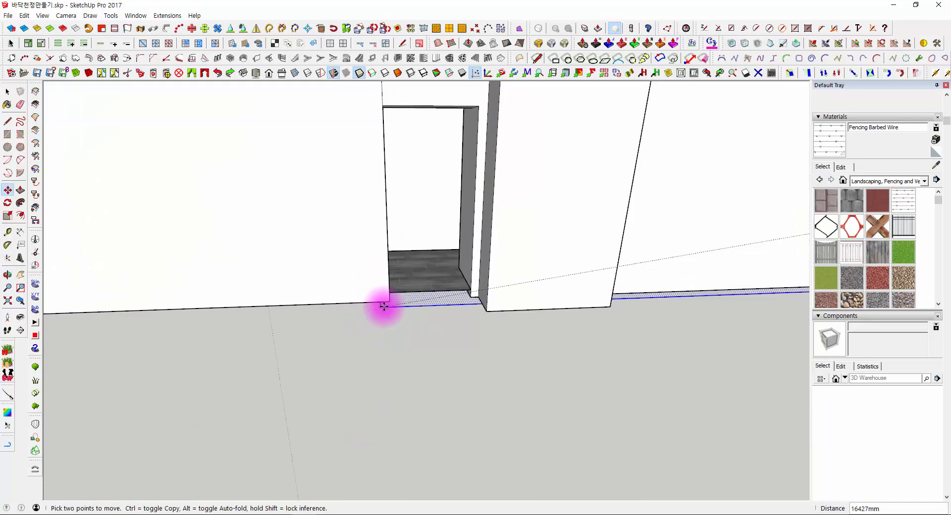
pyautogui.click(388, 304)
# - Move the barbed-wire rectangle outward, away from the house's front wall, and inspect it as a fence
pyautogui.moveTo(395, 304); pyautogui.dragTo(602, 364, button='middle')
pyautogui.click(593, 356)
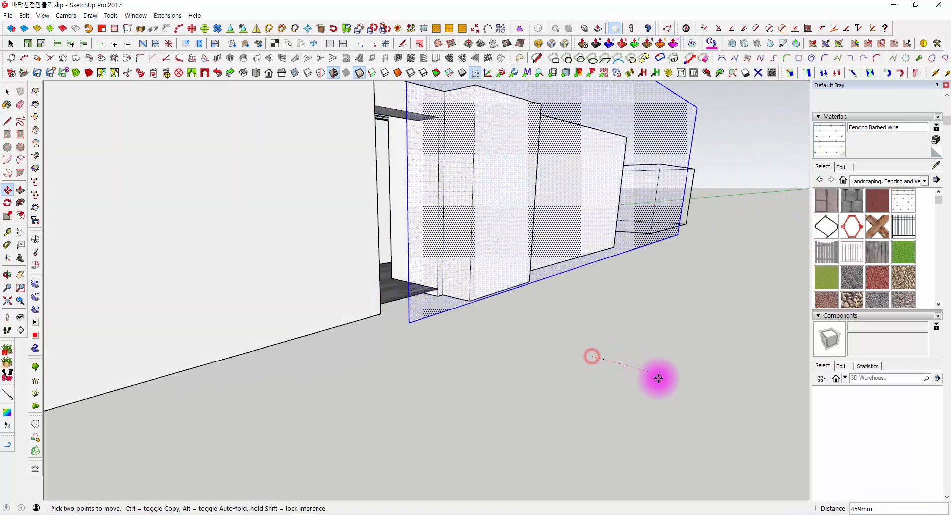
pyautogui.click(754, 419)
pyautogui.moveTo(752, 419); pyautogui.dragTo(428, 325, button='middle')
pyautogui.press('space')
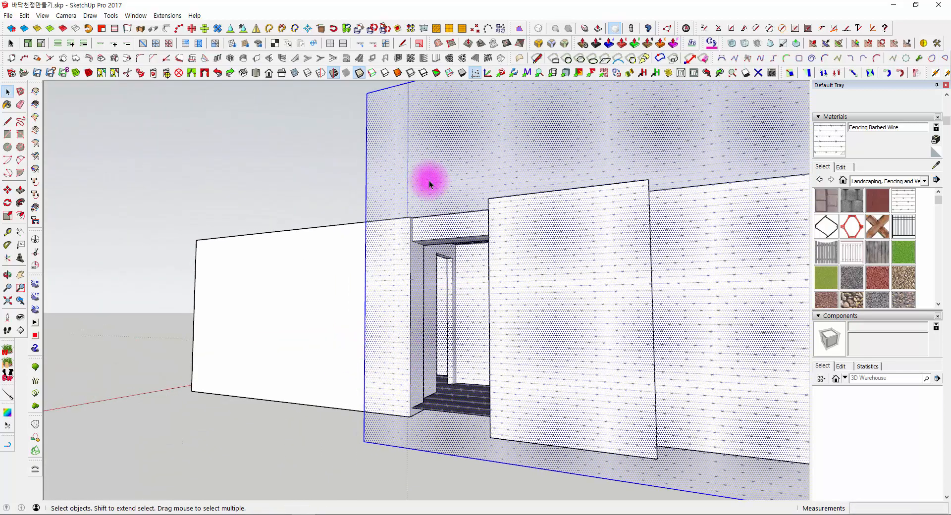
pyautogui.click(327, 169)
pyautogui.moveTo(430, 218); pyautogui.dragTo(431, 246, button='middle')
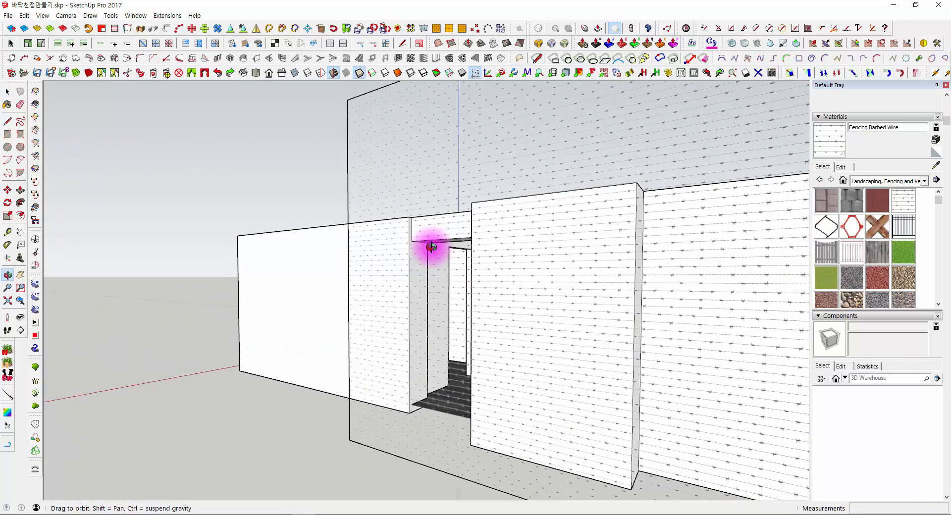
pyautogui.moveTo(402, 197); pyautogui.dragTo(580, 198, button='middle')
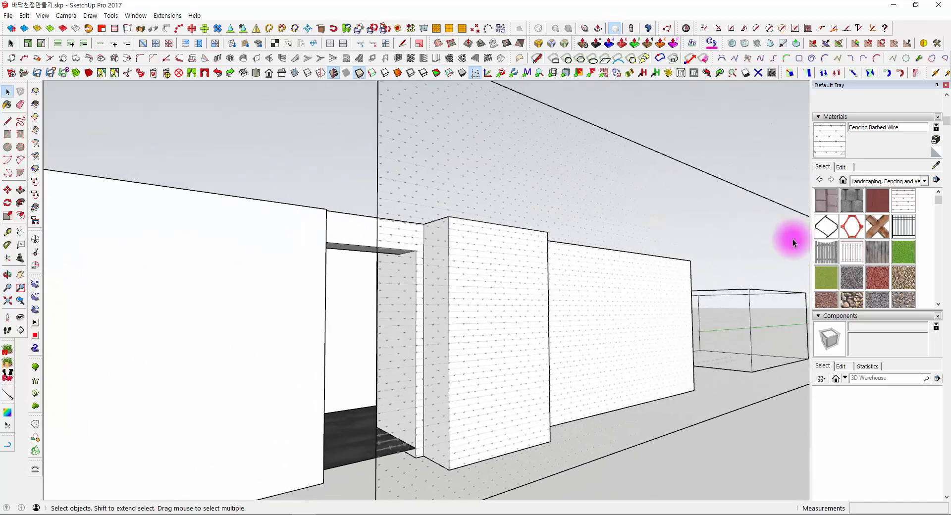
# - Open the Fencing Barbed Wire material's edit settings to check its texture image against the fence in front of the house
pyautogui.click(842, 167)
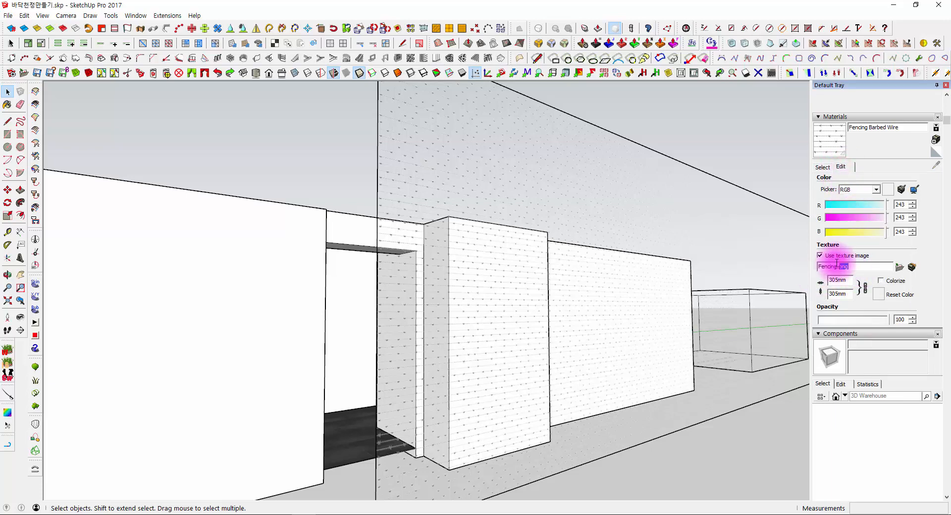
pyautogui.moveTo(696, 265); pyautogui.dragTo(653, 272, button='middle')
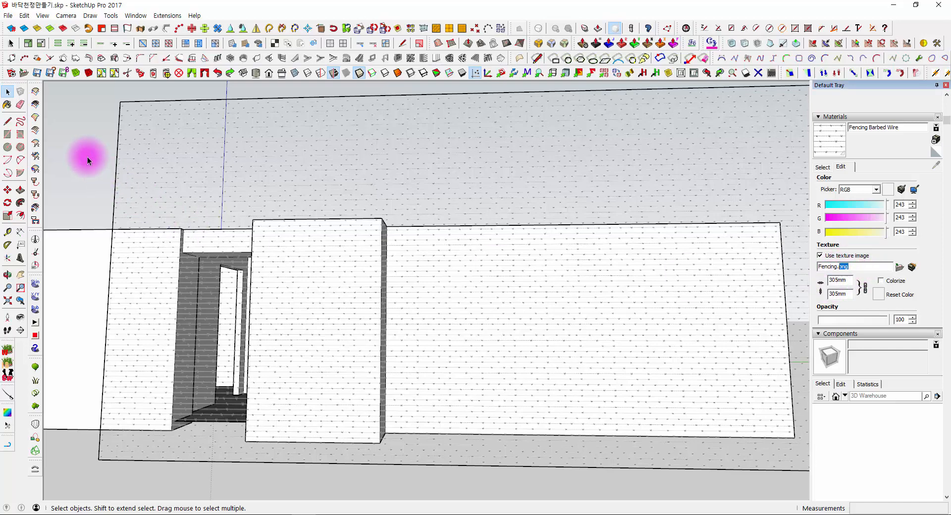
pyautogui.moveTo(97, 155); pyautogui.dragTo(415, 223, button='middle')
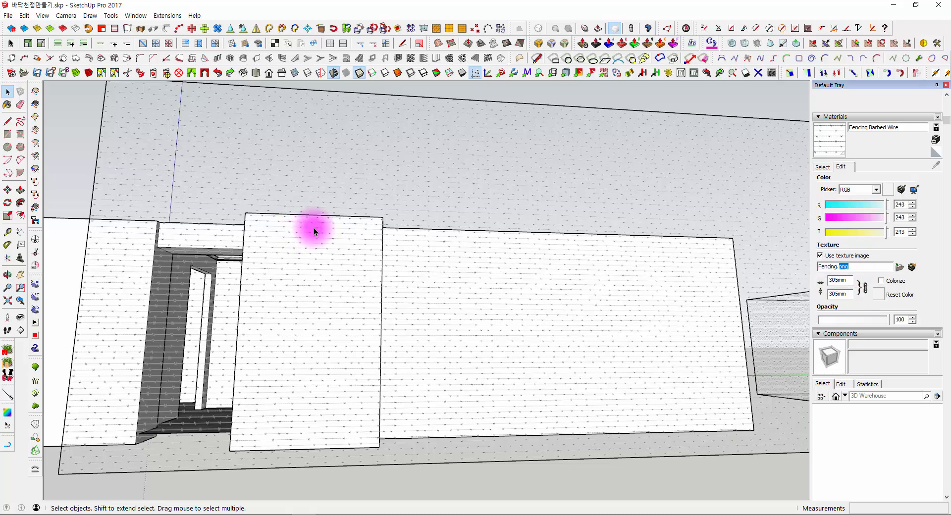
pyautogui.moveTo(495, 270); pyautogui.dragTo(483, 314, button='middle')
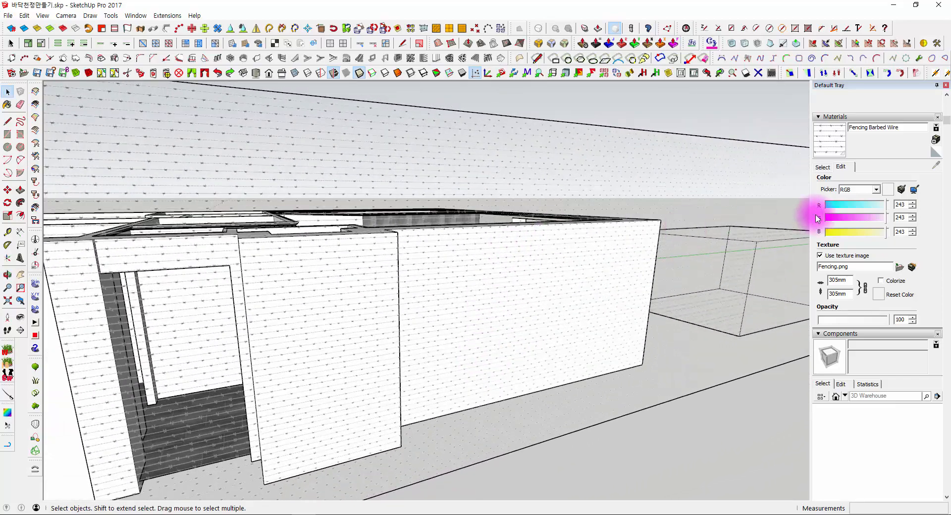
# - Examine the barbed-wire fence up close and from afar, comparing it with the chain-link box beside the house
pyautogui.moveTo(648, 263); pyautogui.dragTo(172, 185, button='middle')
pyautogui.scroll(-3, 180, 189)
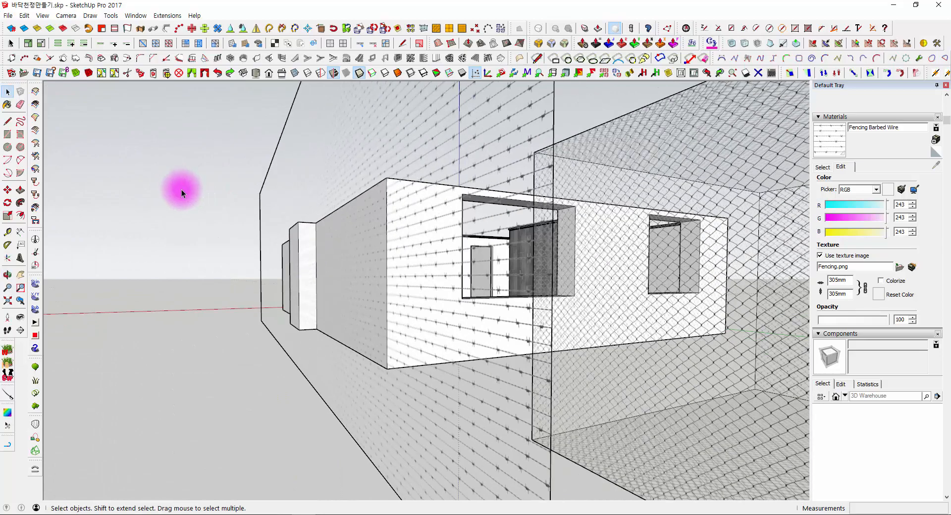
pyautogui.keyDown('shift'); pyautogui.moveTo(180, 189); pyautogui.dragTo(404, 214, button='middle'); pyautogui.keyUp('shift')
pyautogui.moveTo(358, 248); pyautogui.dragTo(542, 213, button='middle')
pyautogui.scroll(2, 542, 213)
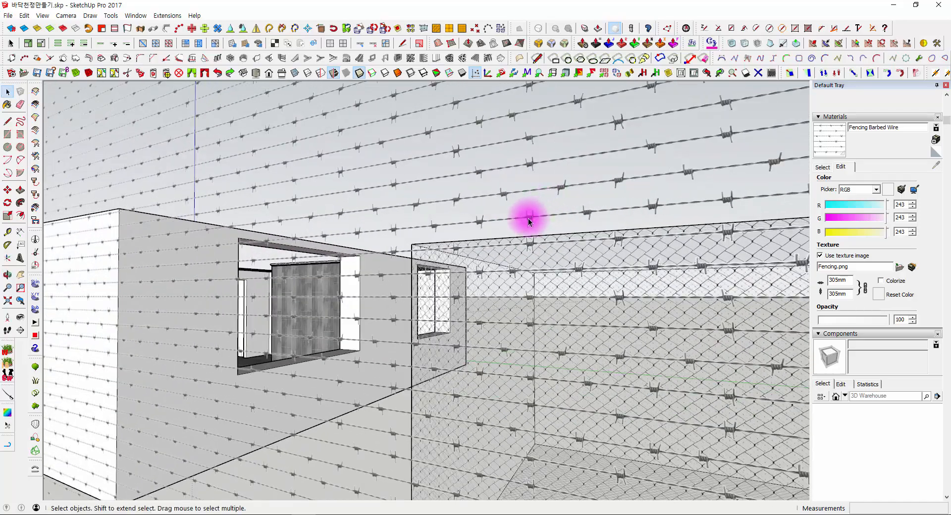
pyautogui.scroll(3, 529, 221)
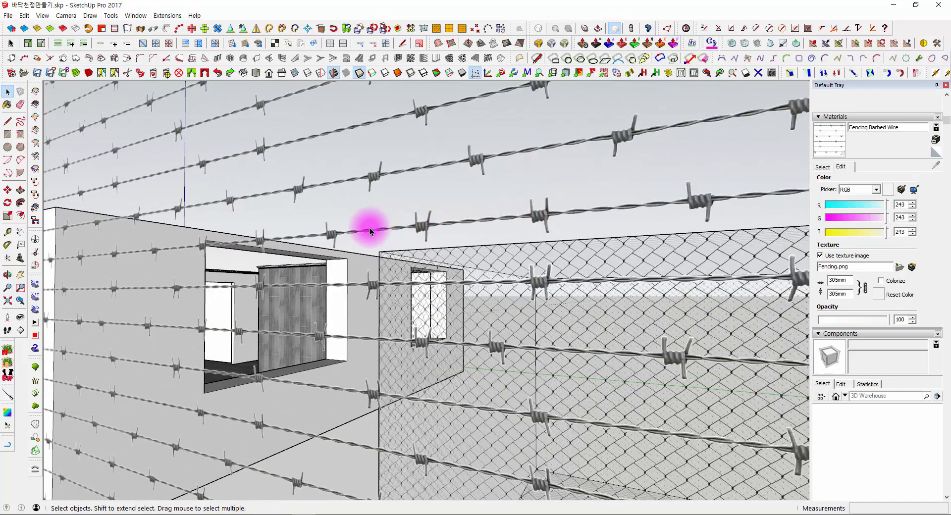
pyautogui.scroll(-4, 358, 231)
pyautogui.moveTo(355, 233); pyautogui.dragTo(604, 248, button='middle')
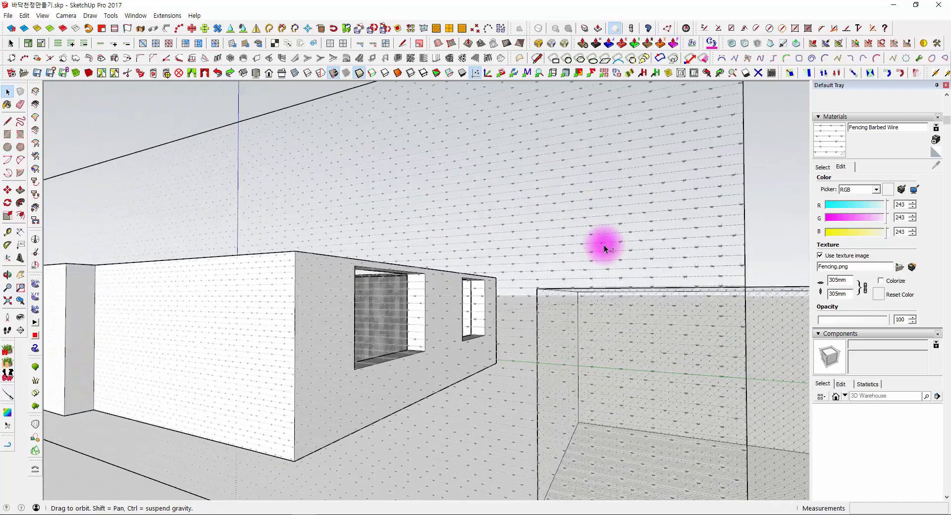
pyautogui.scroll(-3, 236, 240)
pyautogui.moveTo(231, 242); pyautogui.dragTo(314, 335, button='middle')
pyautogui.scroll(-3, 311, 329)
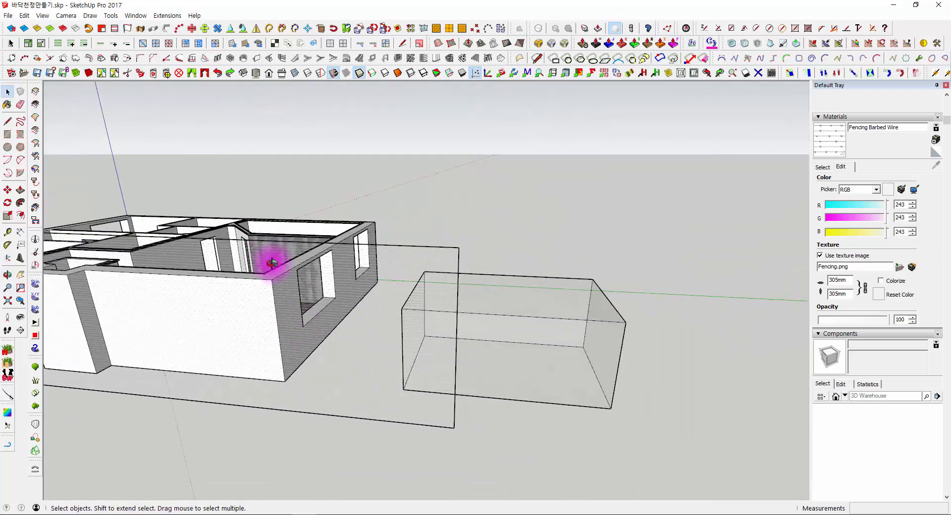
# - Select the barbed-wire rectangle in front of the house, leaving the house group unselected
pyautogui.moveTo(271, 263); pyautogui.dragTo(264, 320, button='middle')
pyautogui.click(291, 231)
pyautogui.keyDown('shift'); pyautogui.moveTo(291, 230); pyautogui.dragTo(232, 250, button='middle'); pyautogui.keyUp('shift')
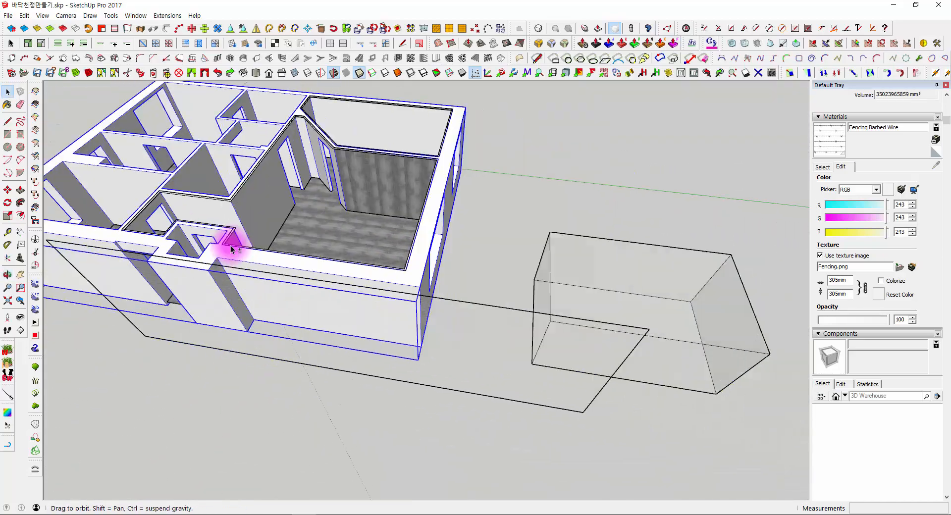
pyautogui.click(386, 377)
pyautogui.moveTo(375, 366); pyautogui.dragTo(454, 215, button='middle')
pyautogui.click(467, 202)
pyautogui.scroll(3, 348, 177)
pyautogui.click(293, 200)
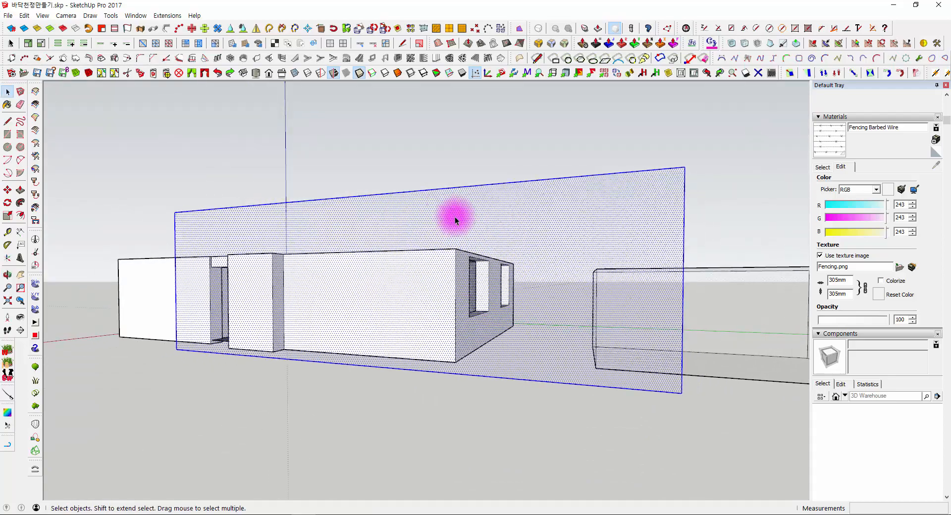
# - Examine how transparent the selected barbed-wire rectangle is against the house and the box behind it
pyautogui.scroll(3, 534, 233)
pyautogui.moveTo(533, 234); pyautogui.dragTo(656, 240, button='middle')
pyautogui.scroll(3, 630, 248)
pyautogui.scroll(1, 631, 248)
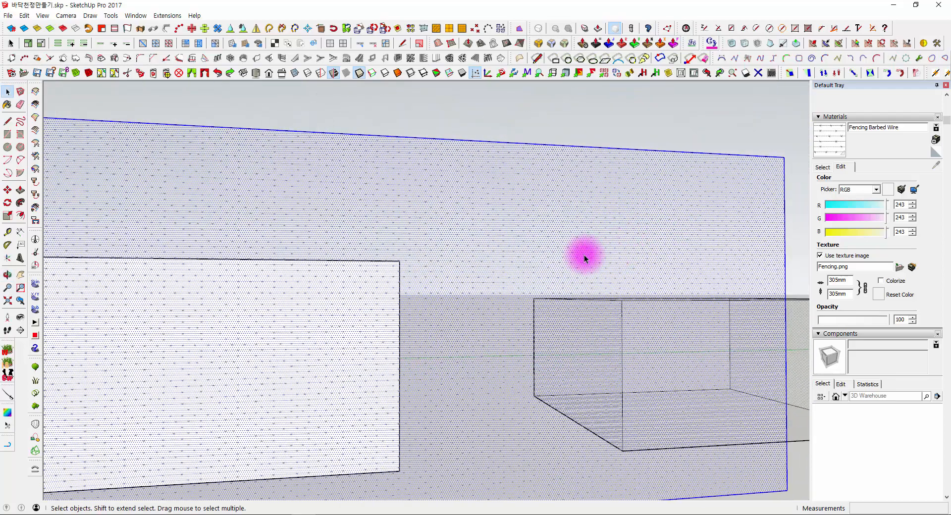
pyautogui.scroll(-3, 584, 255)
pyautogui.moveTo(572, 252); pyautogui.dragTo(522, 260, button='middle')
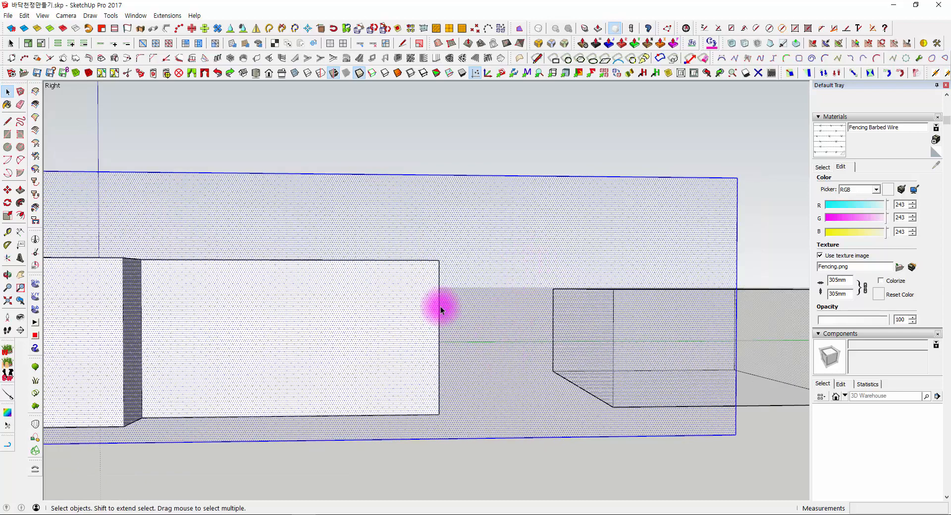
pyautogui.moveTo(442, 307); pyautogui.dragTo(642, 287, button='middle')
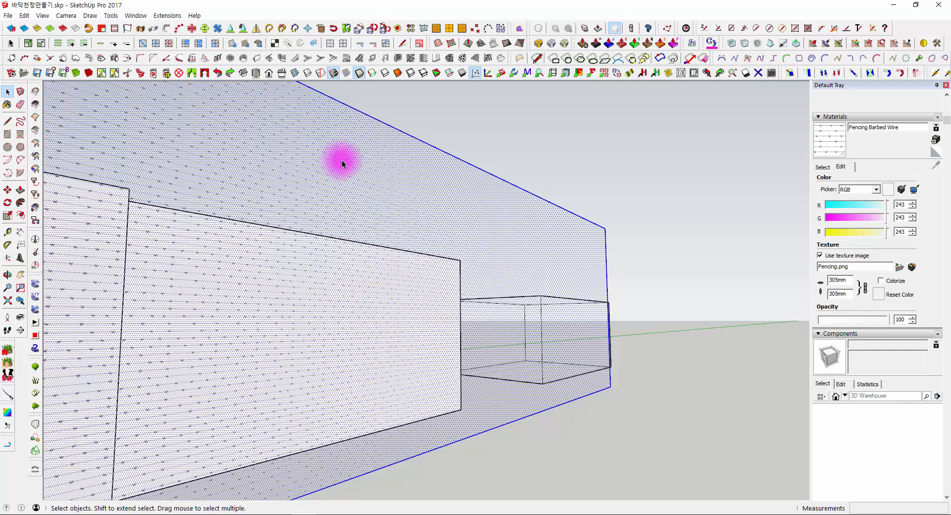
pyautogui.moveTo(662, 204); pyautogui.dragTo(268, 214, button='middle')
pyautogui.moveTo(434, 251); pyautogui.dragTo(540, 197, button='middle')
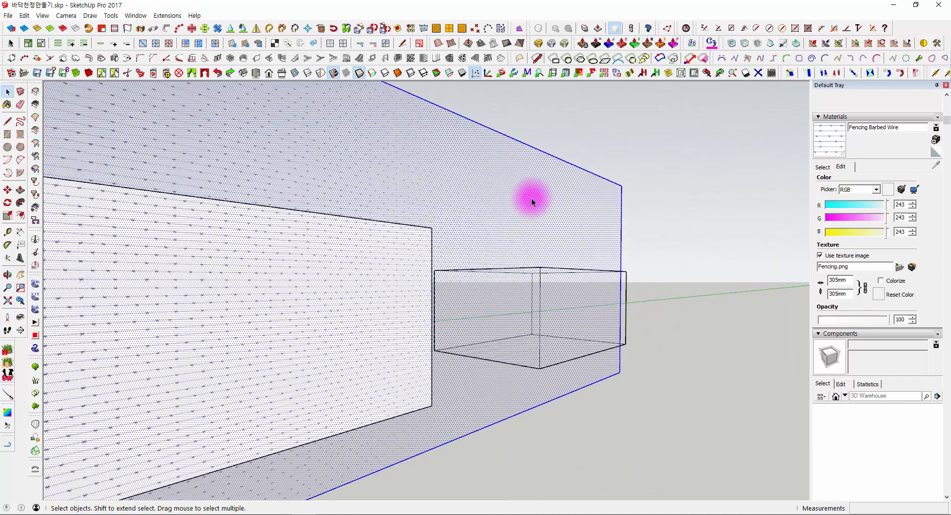
# - Turn on shadows and view the house and fence from above
pyautogui.moveTo(631, 208); pyautogui.dragTo(493, 285, button='middle')
pyautogui.scroll(-2, 565, 210)
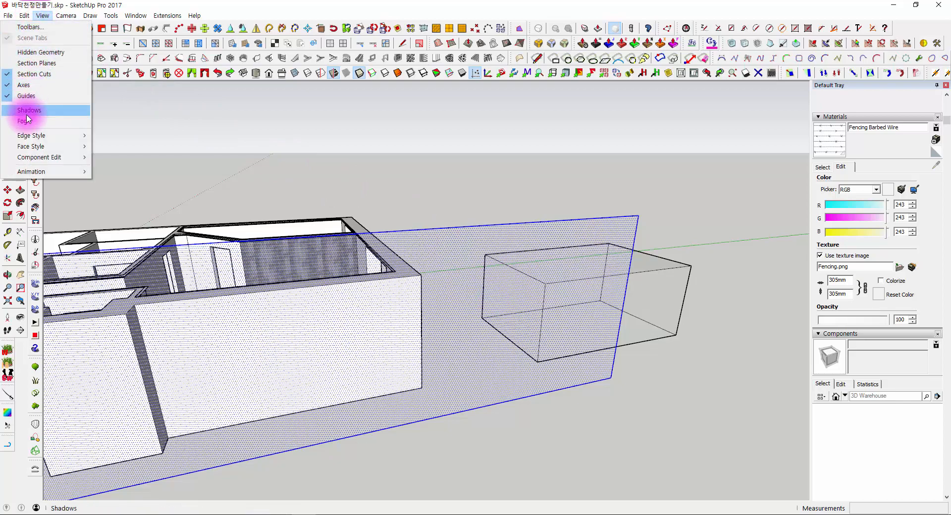
pyautogui.click(30, 113)
pyautogui.moveTo(137, 174); pyautogui.dragTo(503, 277, button='middle')
# - Move the barbed-wire rectangle farther out in front of the house and examine the shadow it casts
pyautogui.press('m')
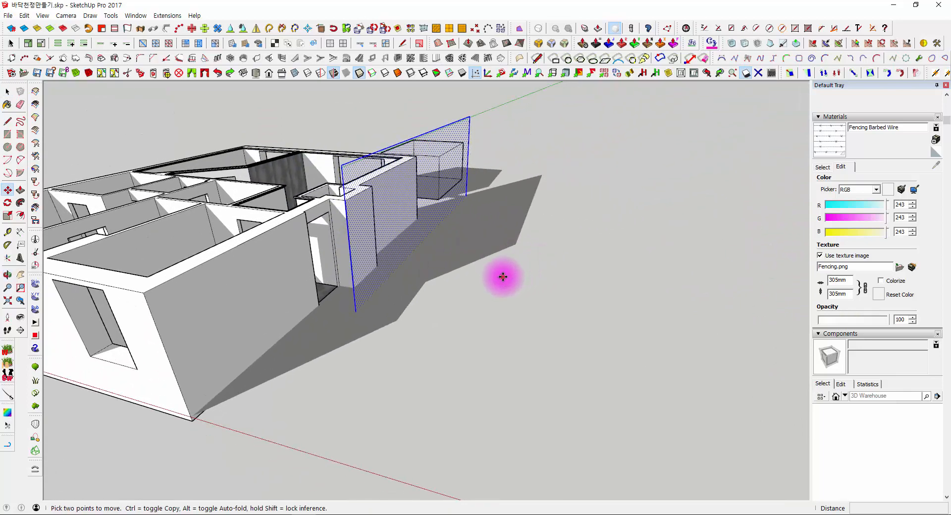
pyautogui.click(503, 277)
pyautogui.click(601, 471)
pyautogui.moveTo(601, 469); pyautogui.dragTo(537, 338, button='middle')
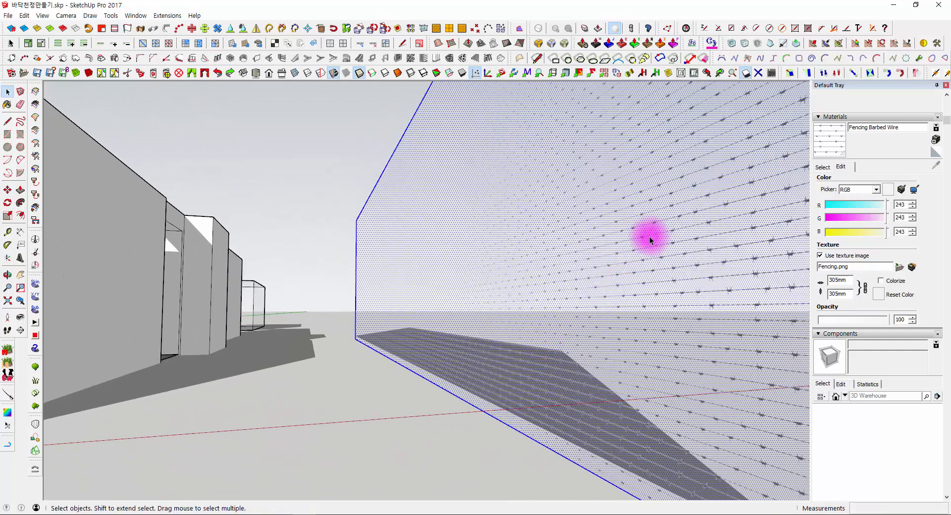
pyautogui.moveTo(650, 240); pyautogui.dragTo(360, 412, button='middle')
pyautogui.moveTo(336, 343); pyautogui.dragTo(427, 243, button='middle')
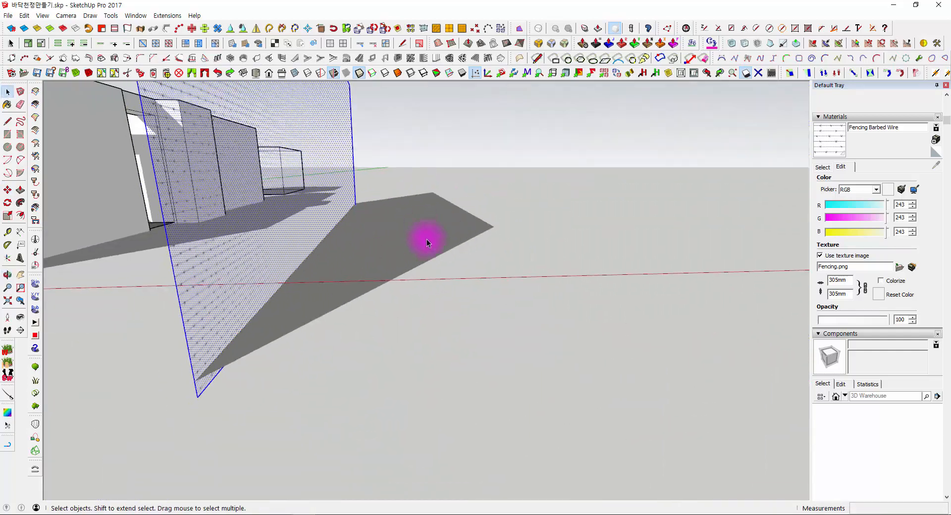
pyautogui.scroll(5, 396, 204)
pyautogui.moveTo(404, 203); pyautogui.dragTo(253, 264, button='middle')
# - Turn off the shadow display and view the fence without shadows
pyautogui.click(42, 17)
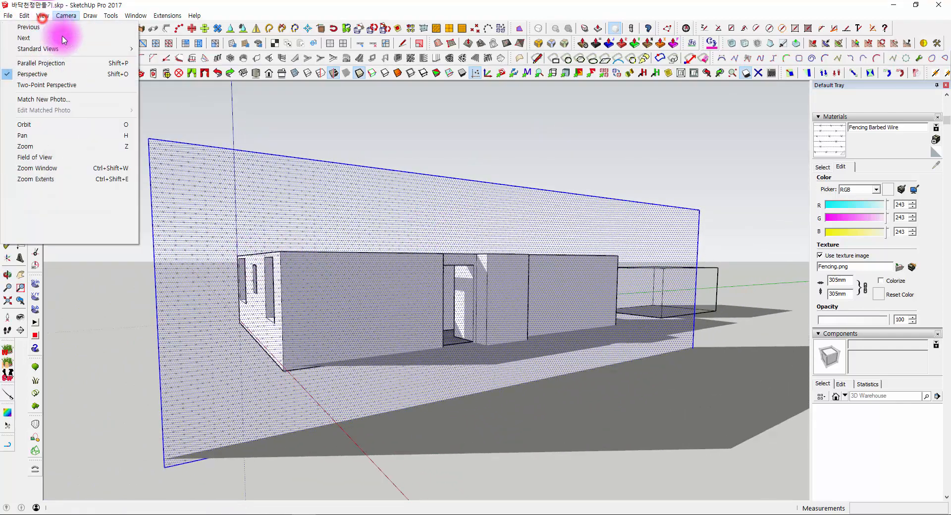
pyautogui.moveTo(69, 15)
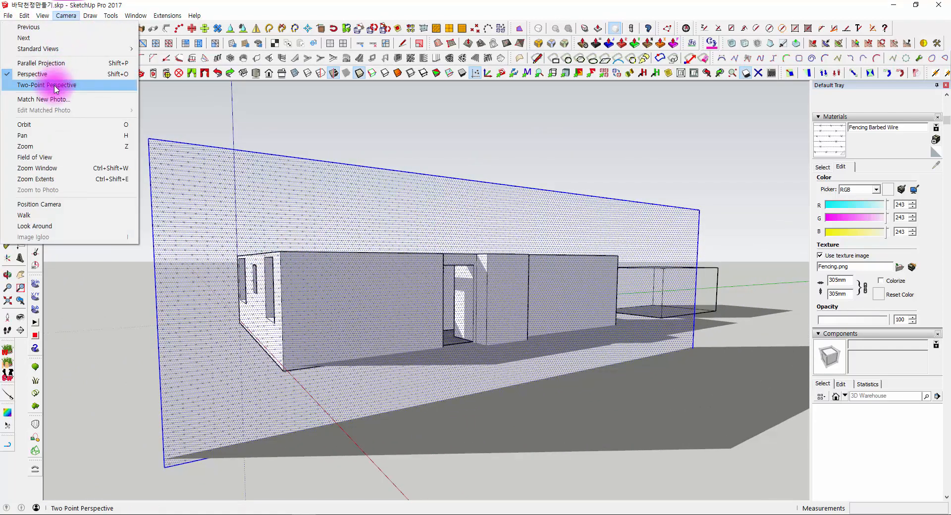
pyautogui.click(44, 123)
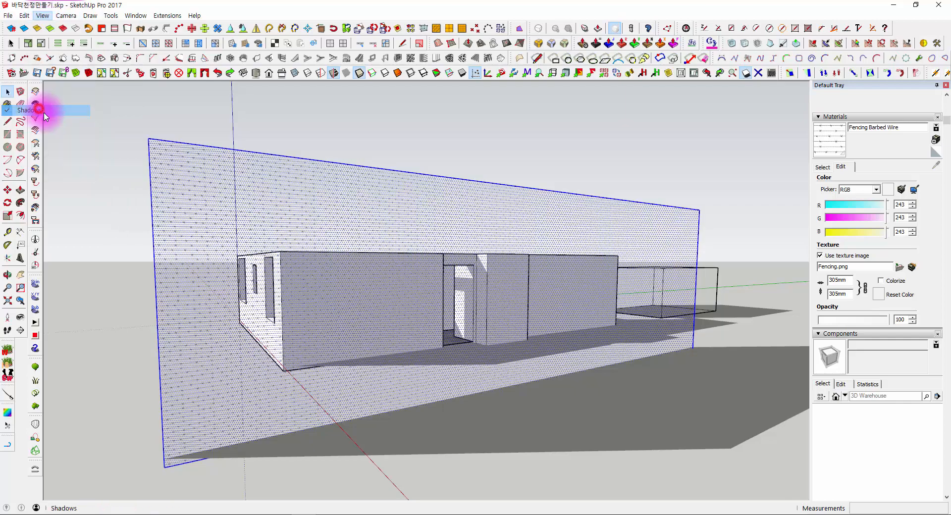
pyautogui.moveTo(396, 247); pyautogui.dragTo(631, 239, button='middle')
pyautogui.moveTo(578, 245); pyautogui.dragTo(448, 250, button='middle')
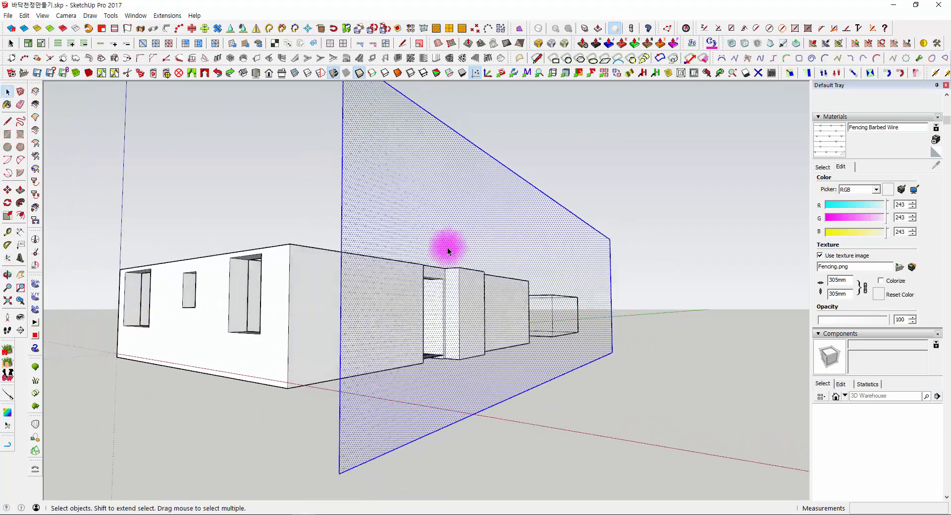
# - Move the barbed-wire rectangle by its lower corner, clear of the house toward the chain-link box
pyautogui.scroll(6, 400, 261)
pyautogui.scroll(-3, 399, 252)
pyautogui.scroll(-4, 416, 233)
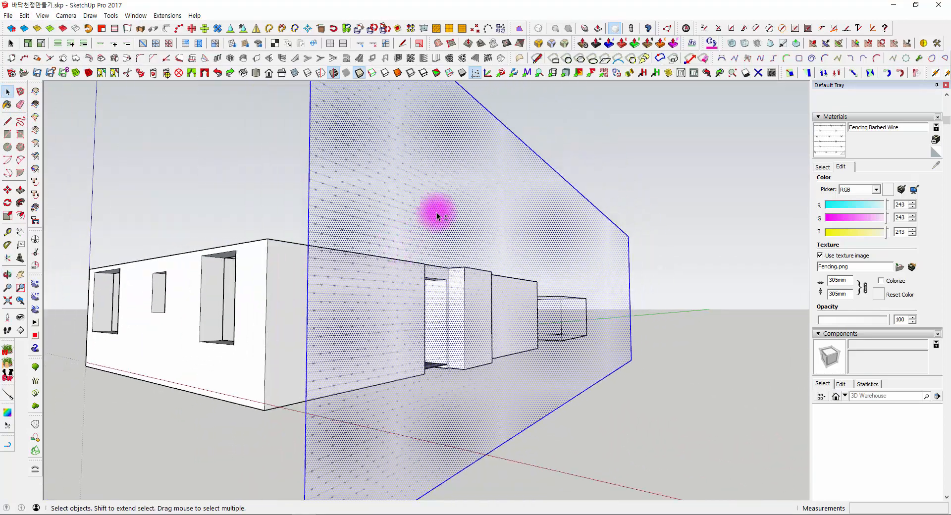
pyautogui.moveTo(391, 208); pyautogui.dragTo(450, 351, button='middle')
pyautogui.press('m')
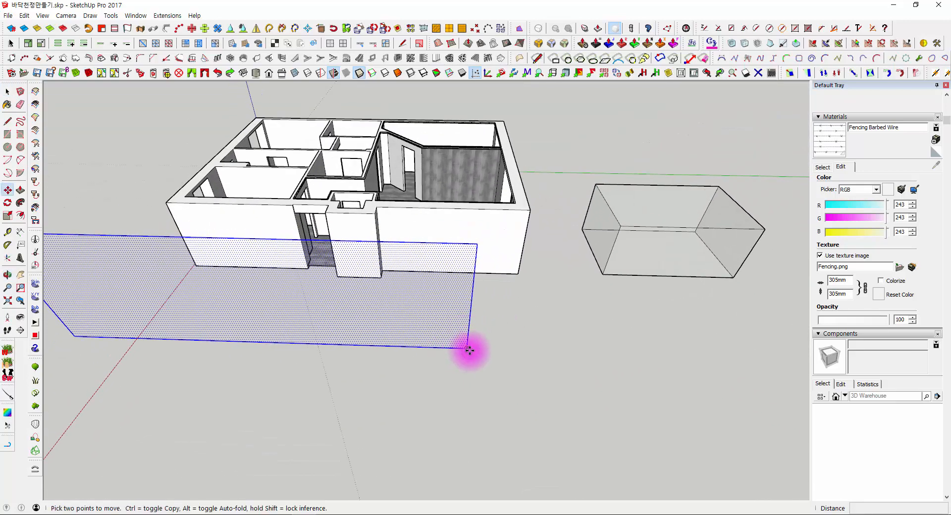
pyautogui.click(467, 349)
pyautogui.moveTo(671, 340); pyautogui.dragTo(544, 361, button='middle')
pyautogui.click(616, 360)
# - Select the barbed-wire rectangle and the chain-link box together and delete them
pyautogui.moveTo(421, 369); pyautogui.dragTo(591, 198, button='middle')
pyautogui.scroll(4, 350, 223)
pyautogui.press('space')
pyautogui.moveTo(216, 92); pyautogui.dragTo(792, 439)
pyautogui.press('Delete')
# - Return to the material library and open the Wood collection
pyautogui.moveTo(589, 356); pyautogui.dragTo(671, 346, button='middle')
pyautogui.moveTo(505, 401); pyautogui.dragTo(403, 297, button='middle')
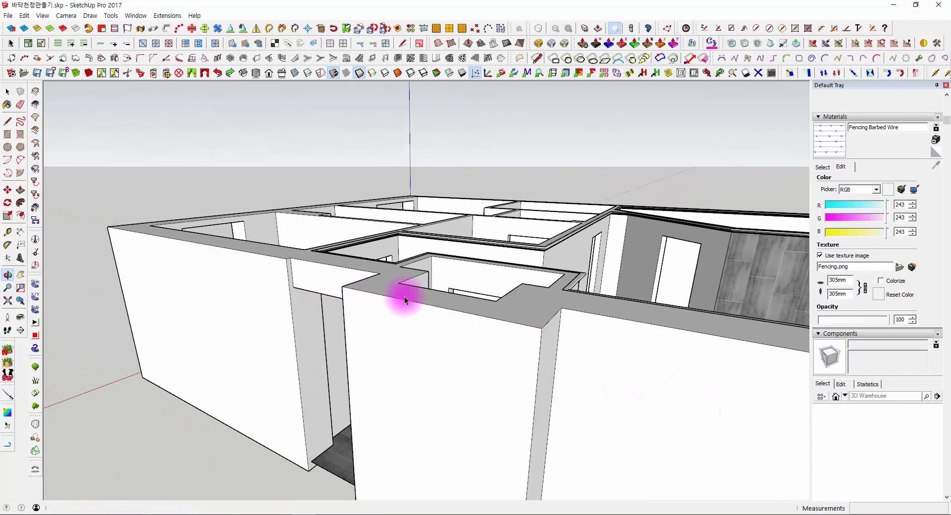
pyautogui.click(821, 165)
pyautogui.moveTo(697, 290); pyautogui.dragTo(516, 251, button='middle')
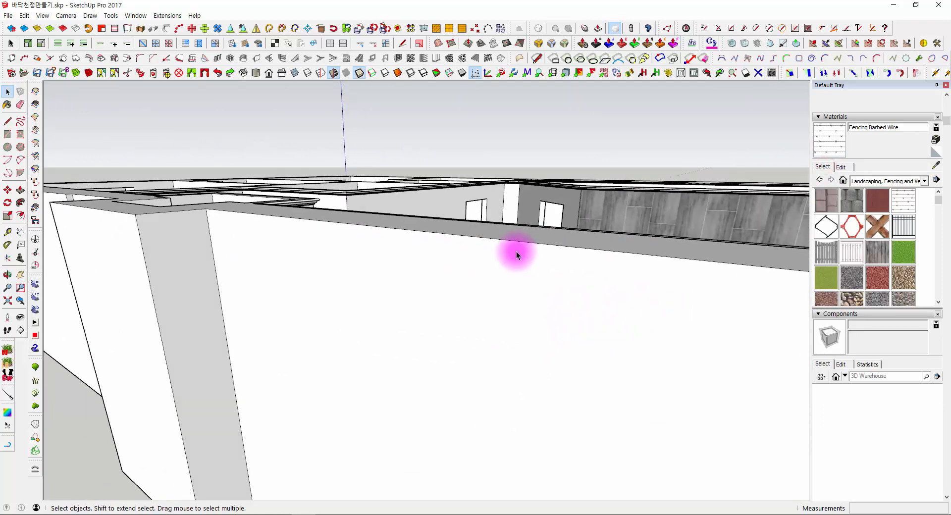
pyautogui.scroll(-3, 517, 252)
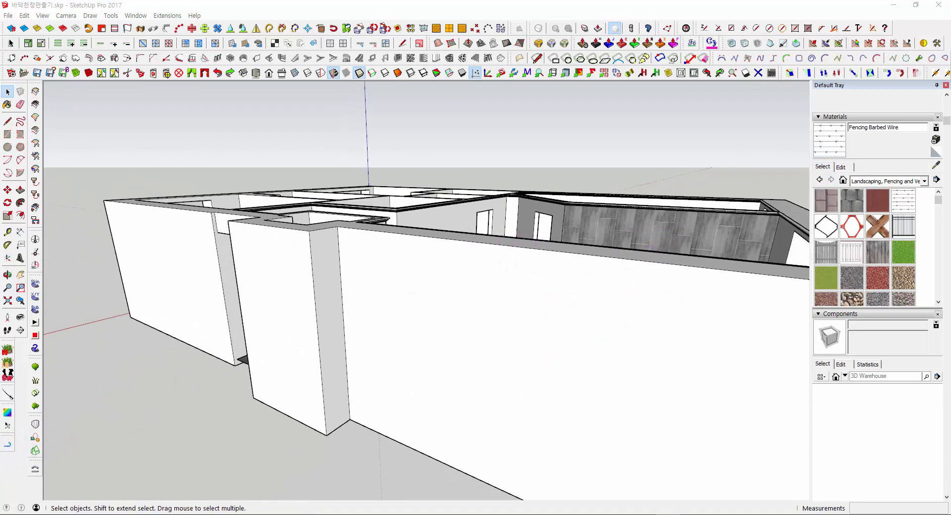
pyautogui.moveTo(304, 323); pyautogui.dragTo(455, 260, button='middle')
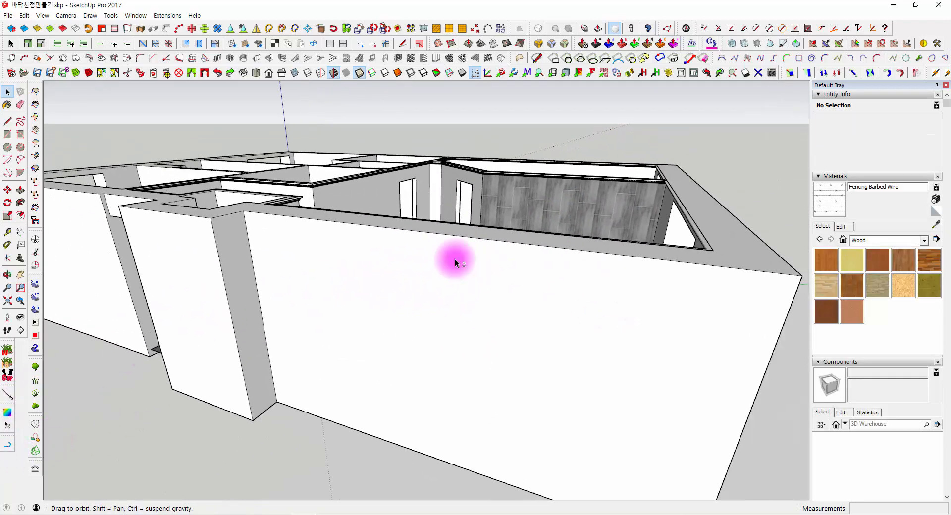
pyautogui.scroll(-4, 512, 252)
pyautogui.moveTo(570, 243); pyautogui.dragTo(540, 266, button='middle')
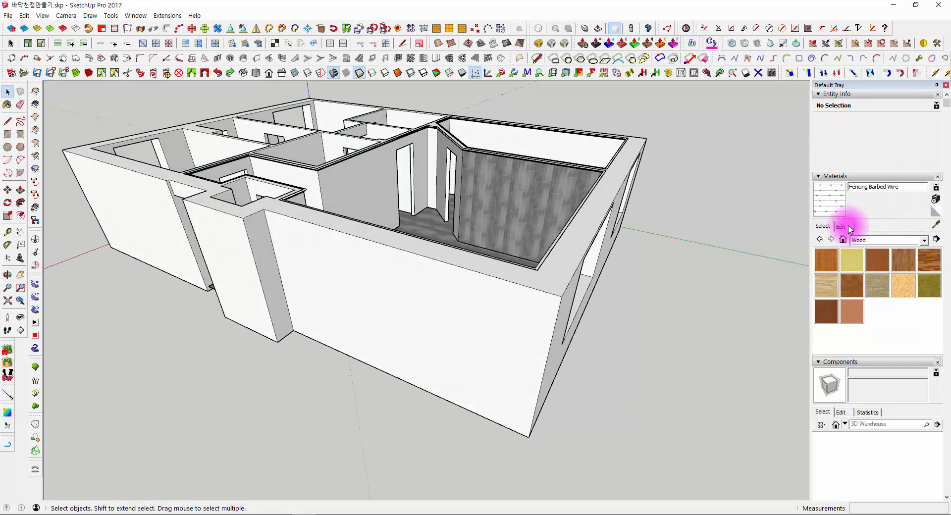
# - Show the collection of materials used in the model
pyautogui.click(843, 239)
pyautogui.moveTo(676, 278); pyautogui.dragTo(504, 230, button='middle')
pyautogui.scroll(3, 501, 238)
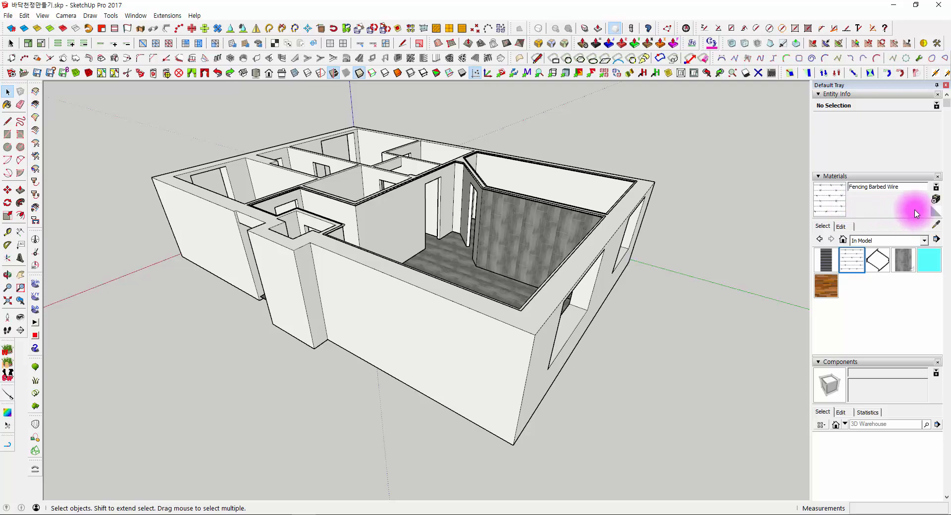
# - Display the secondary material selection pane, browse its Colors collection and adjust the pane's height
pyautogui.click(937, 188)
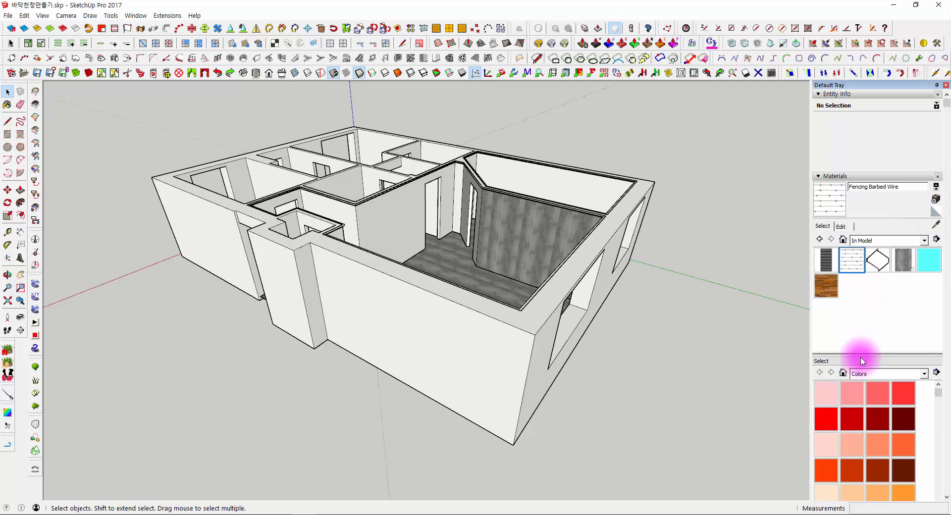
pyautogui.moveTo(861, 356); pyautogui.dragTo(856, 307)
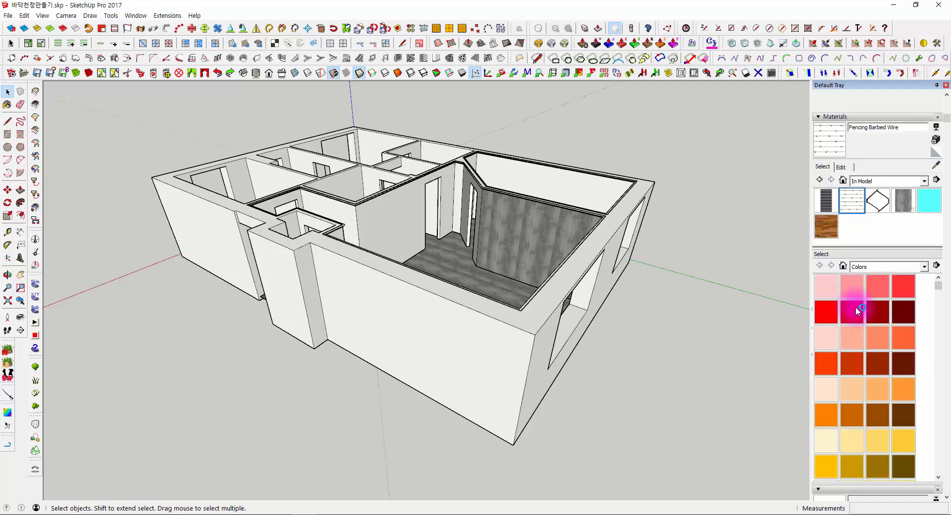
pyautogui.scroll(-5, 875, 372)
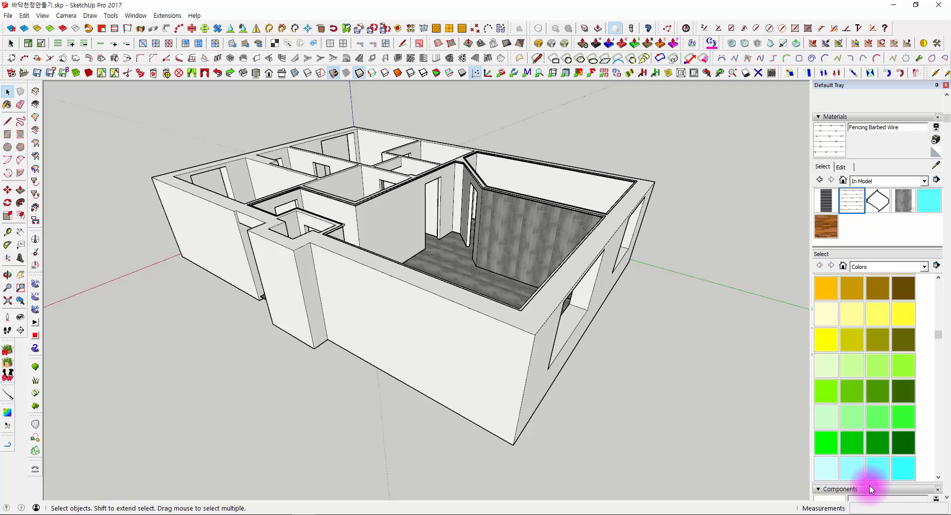
pyautogui.moveTo(871, 484); pyautogui.dragTo(864, 376)
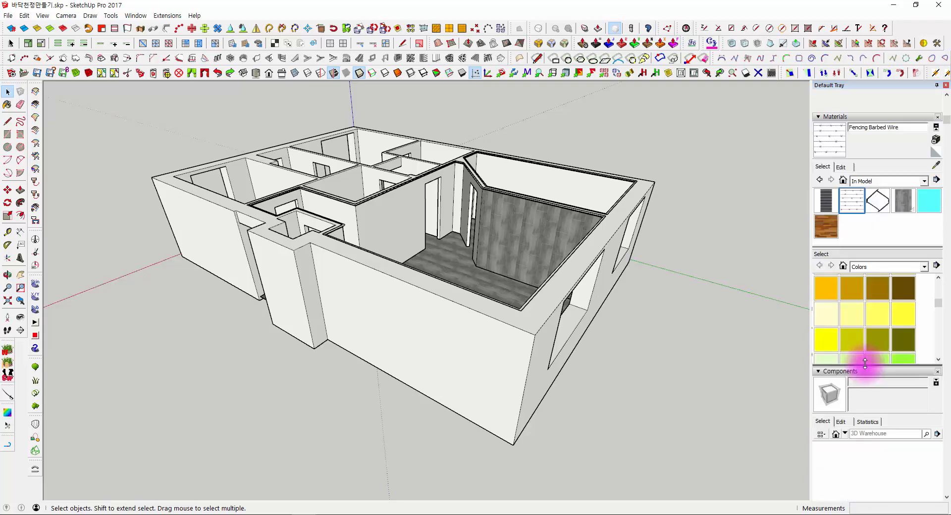
# - Show the Colors-Named collection in the secondary material pane and check the collection lists of both panes
pyautogui.click(860, 268)
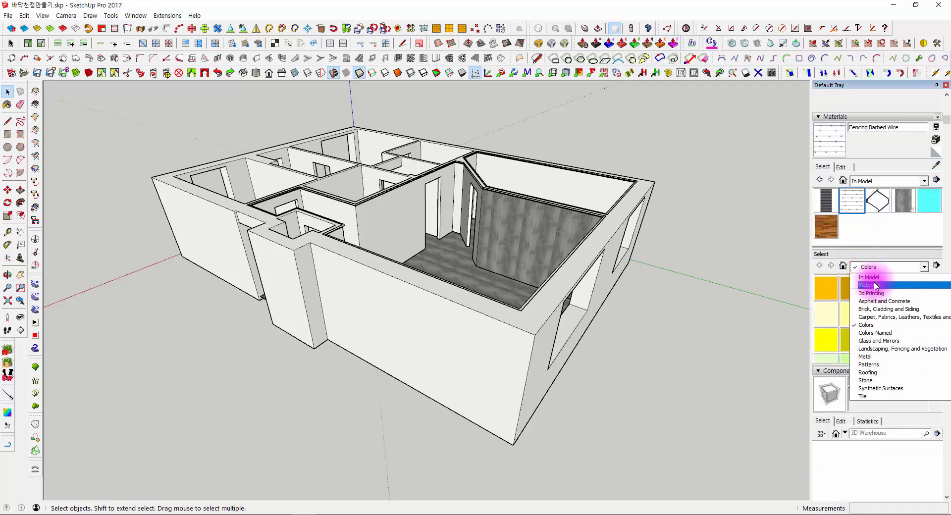
pyautogui.click(871, 332)
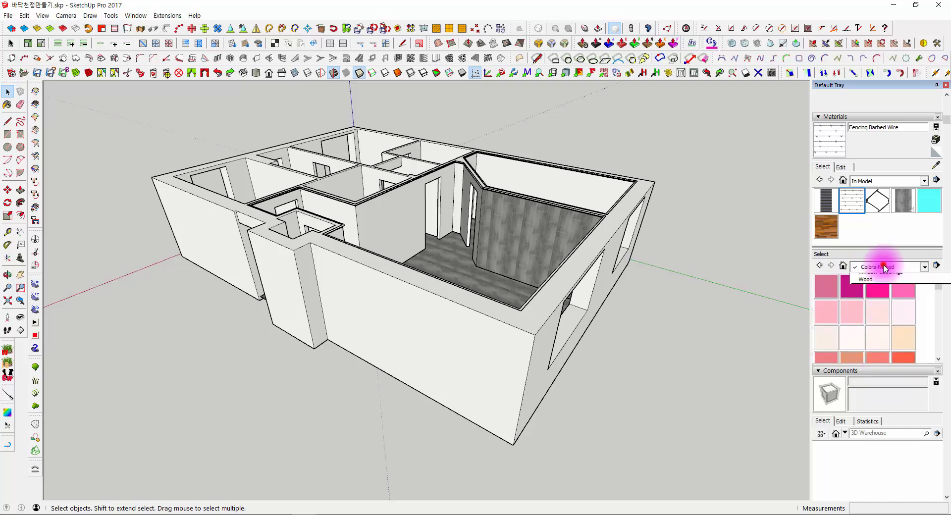
pyautogui.click(890, 267)
pyautogui.click(865, 182)
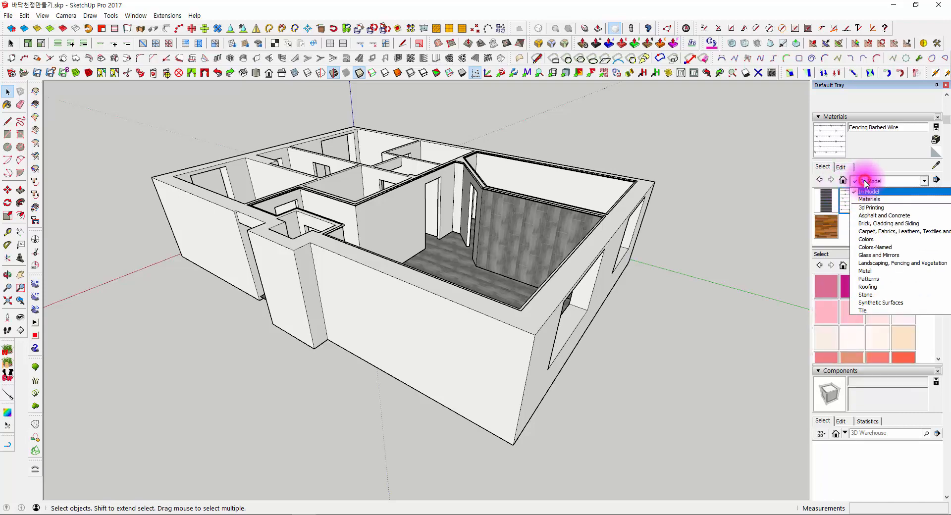
pyautogui.click(843, 232)
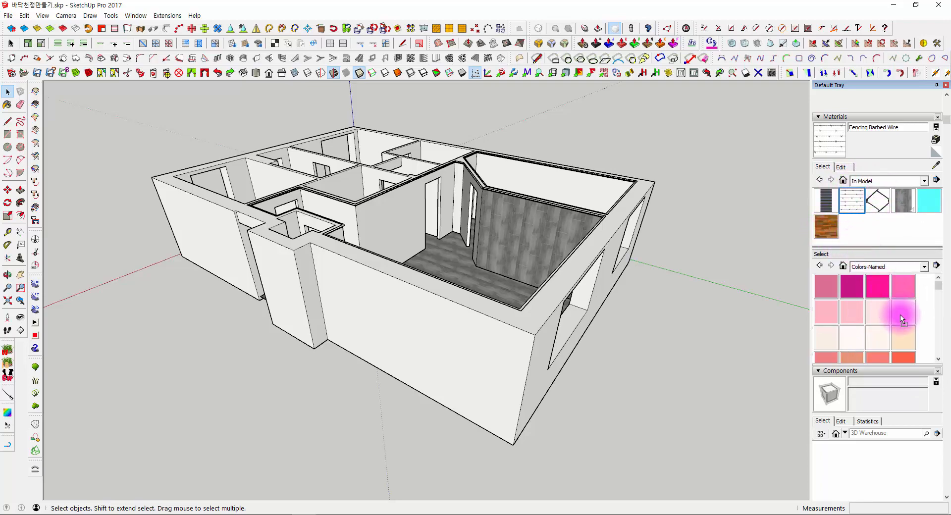
# - Lower the divider between the two material panes and show the Wood collection in the secondary pane
pyautogui.moveTo(893, 307); pyautogui.dragTo(875, 231)
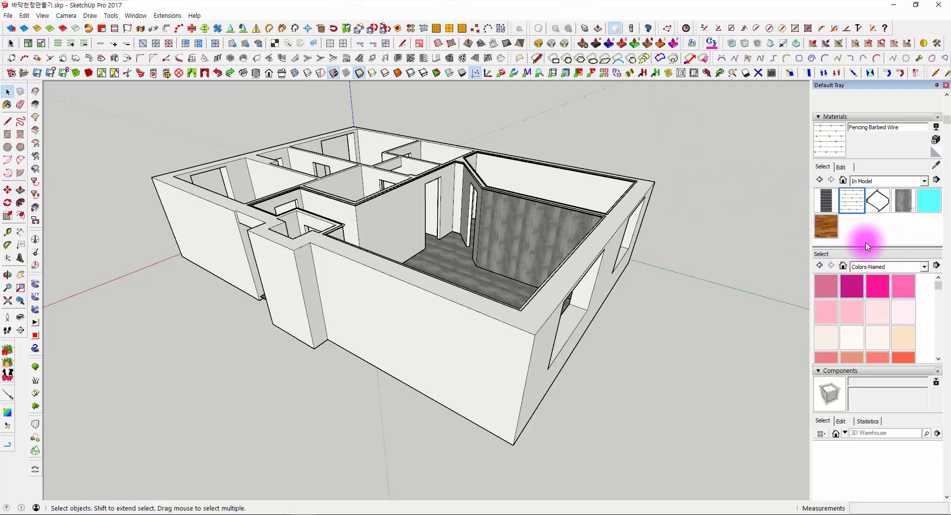
pyautogui.moveTo(868, 248); pyautogui.dragTo(869, 260)
pyautogui.click(865, 279)
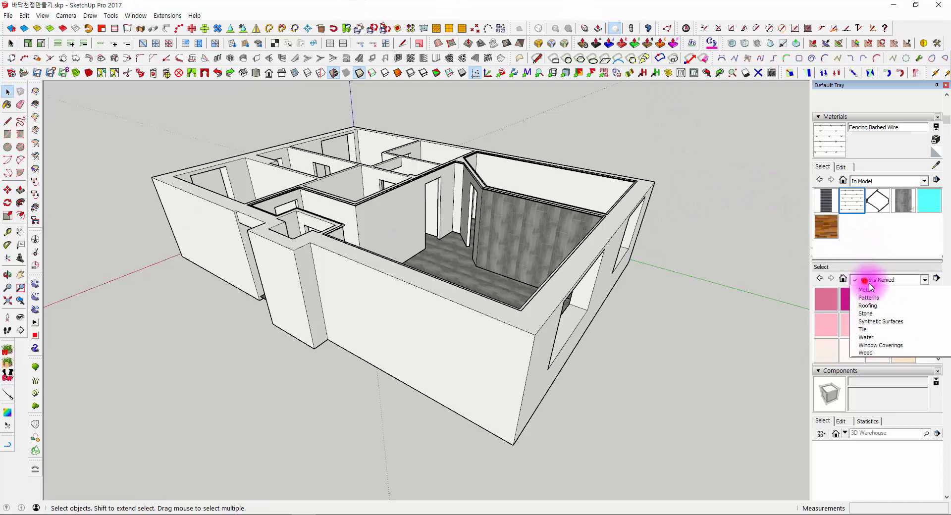
pyautogui.click(866, 409)
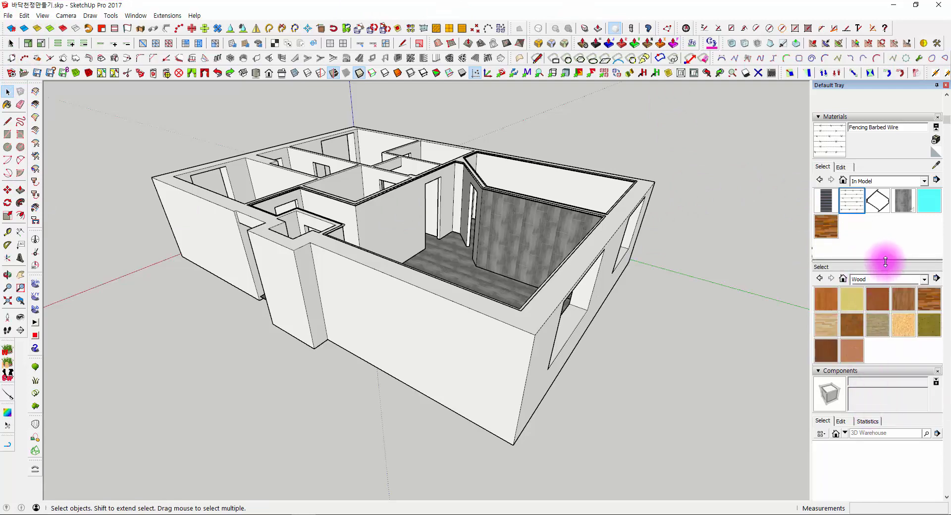
# - Show the Tile collection in the secondary pane and enlarge the pane to reach the end of its materials
pyautogui.click(872, 275)
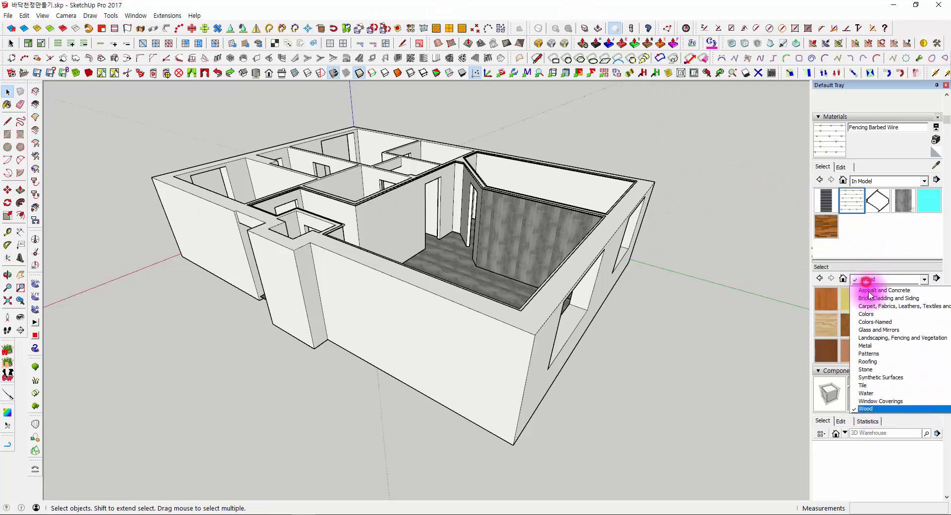
pyautogui.click(864, 385)
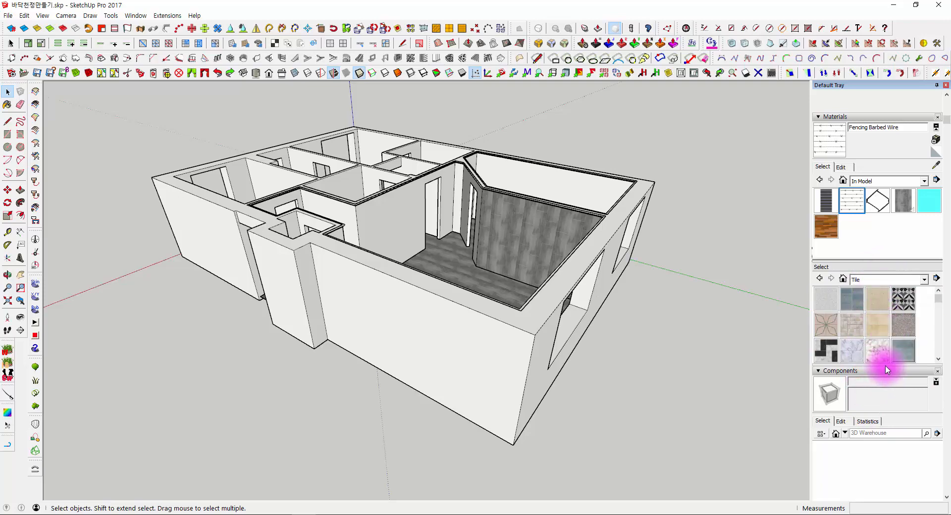
pyautogui.moveTo(881, 373); pyautogui.dragTo(887, 438)
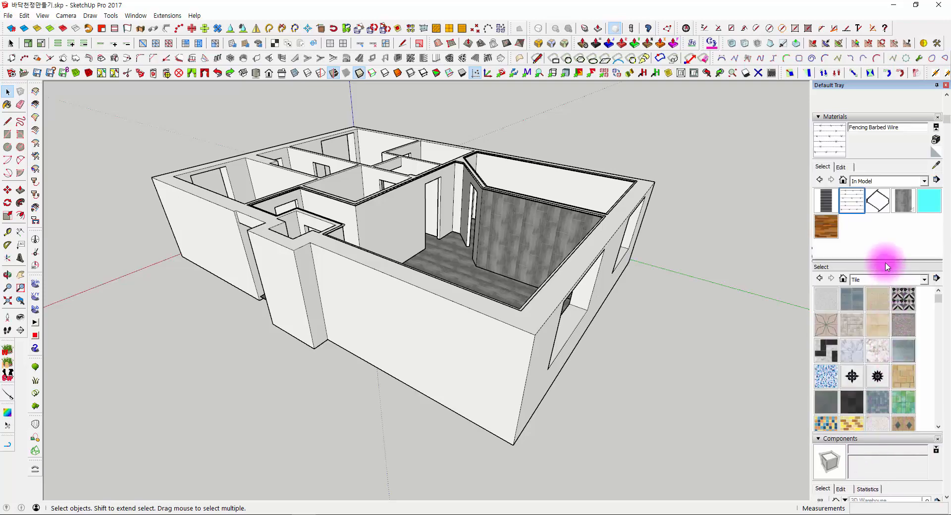
pyautogui.moveTo(887, 266); pyautogui.dragTo(877, 243)
pyautogui.scroll(-3, 871, 267)
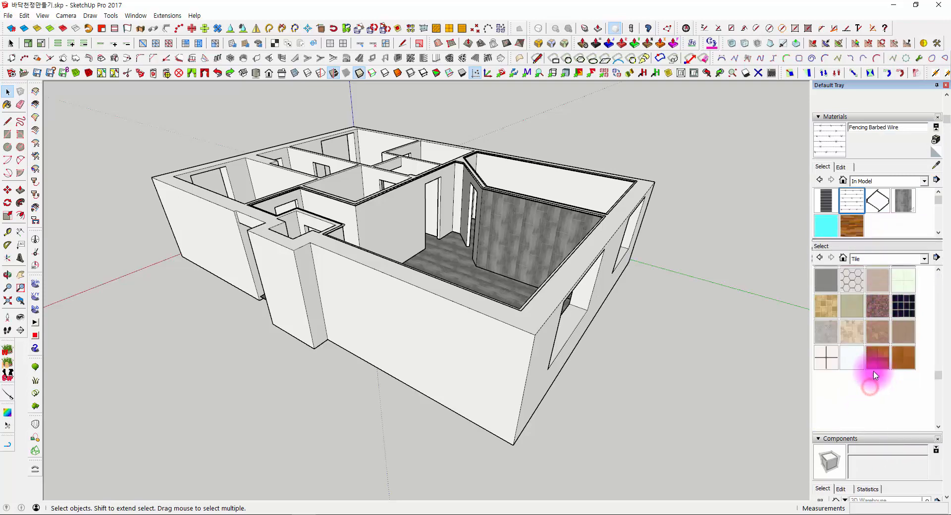
# - Copy the TILE_AA material from the In Model collection into the Tile collection and return to the Select tool
pyautogui.click(907, 198)
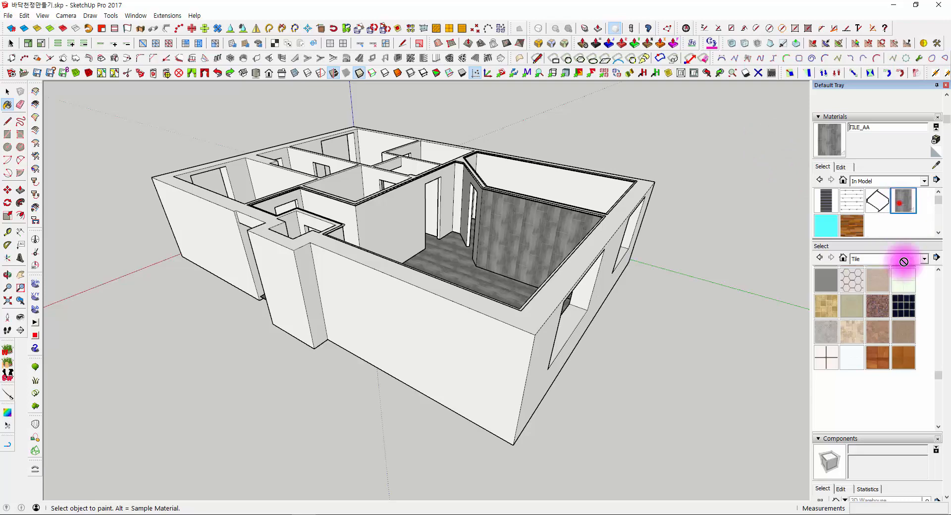
pyautogui.scroll(10, 892, 396)
pyautogui.scroll(-10, 886, 342)
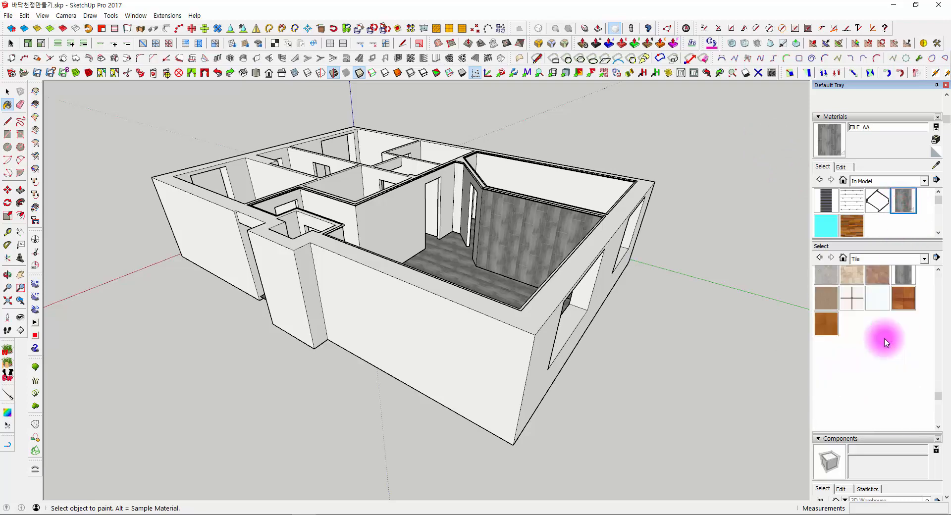
pyautogui.scroll(2, 906, 289)
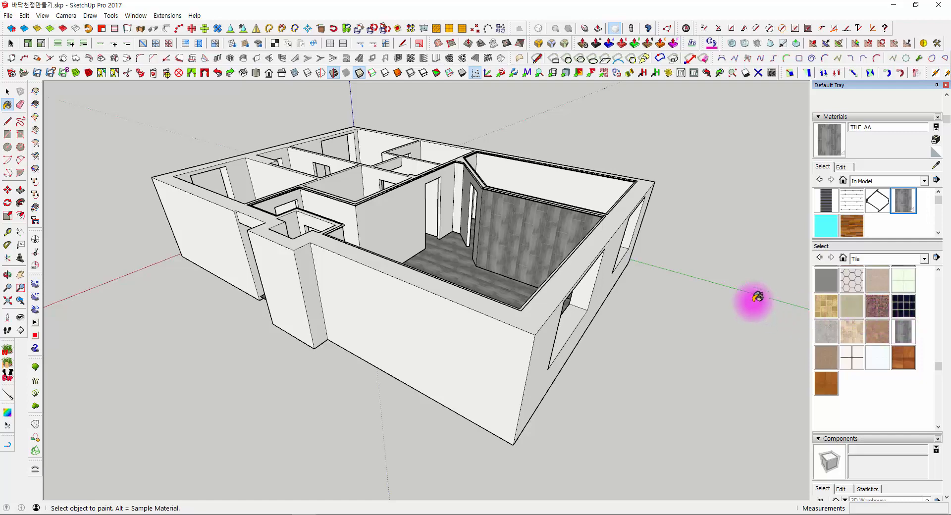
pyautogui.moveTo(756, 297)
pyautogui.mouseDown(button='middle')
pyautogui.moveTo(728, 272)
pyautogui.moveTo(761, 286)
pyautogui.mouseUp(button='middle')
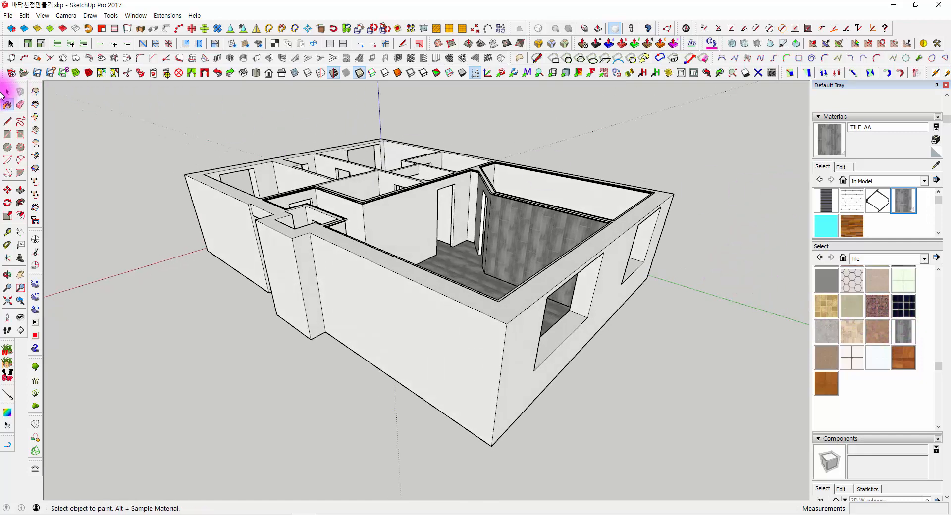
pyautogui.click(8, 91)
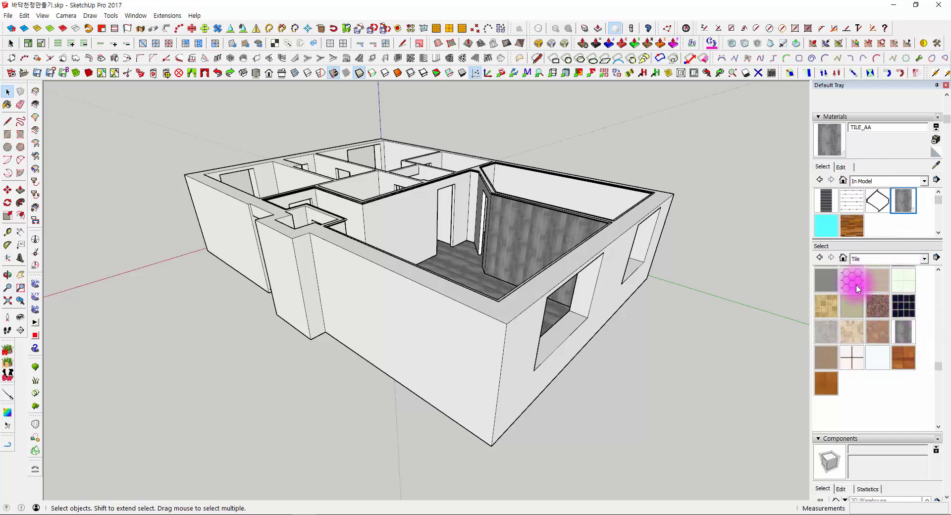
# - Display the management options for the In Model material collection, then close them
pyautogui.click(936, 180)
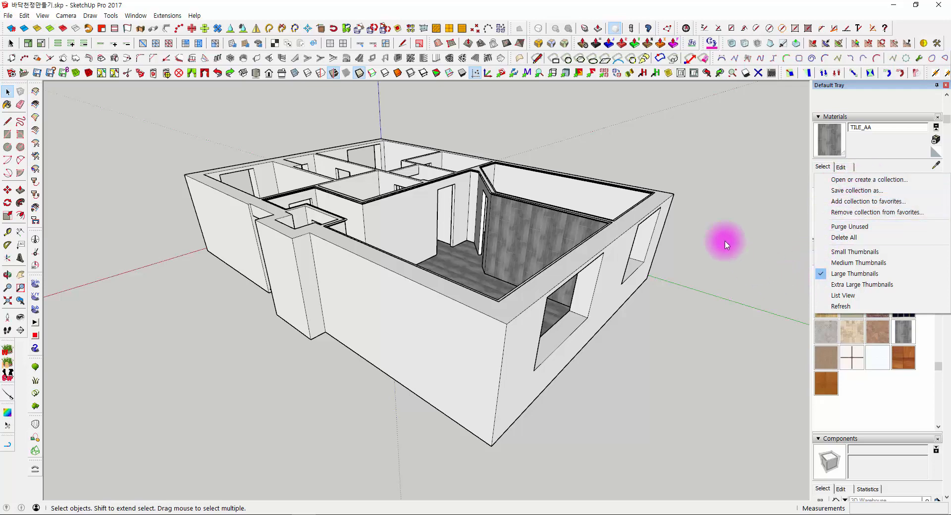
pyautogui.click(670, 146)
pyautogui.moveTo(359, 339); pyautogui.dragTo(447, 324, button='middle')
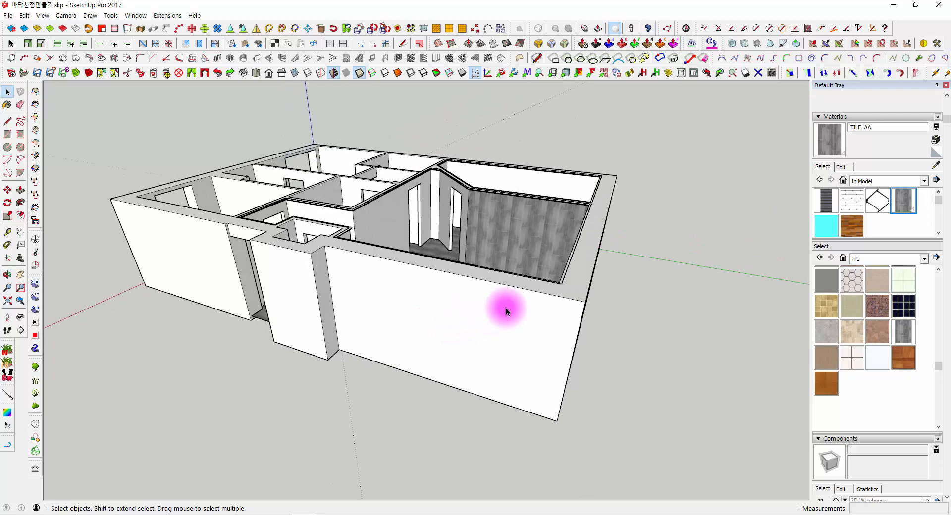
pyautogui.moveTo(636, 240); pyautogui.dragTo(601, 227, button='middle')
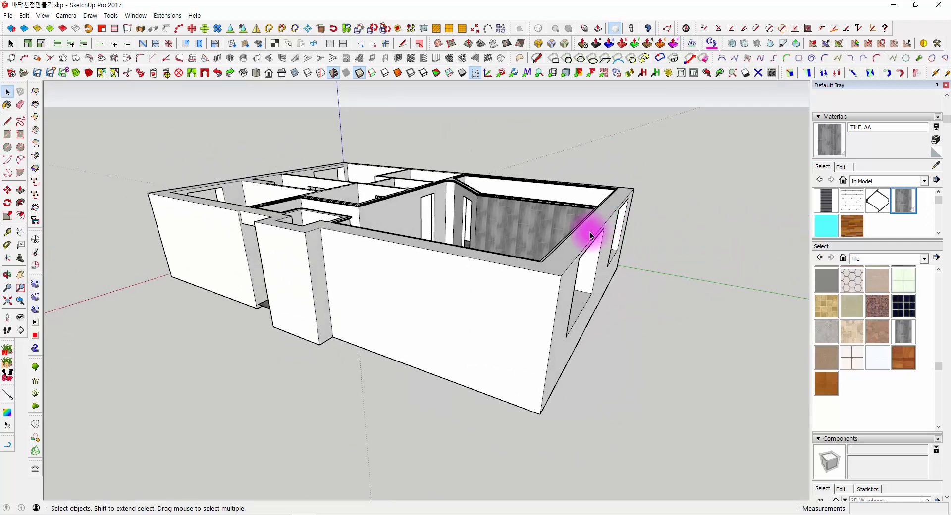
pyautogui.scroll(-5, 589, 236)
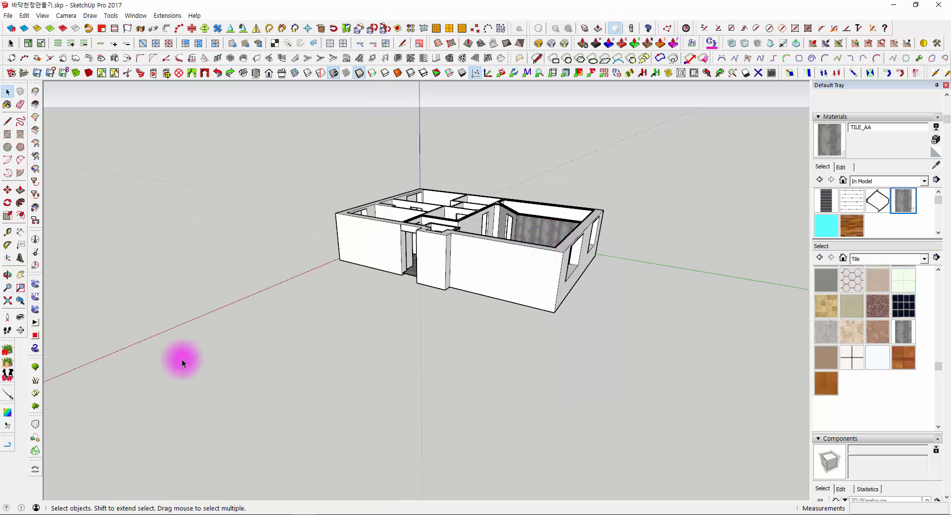